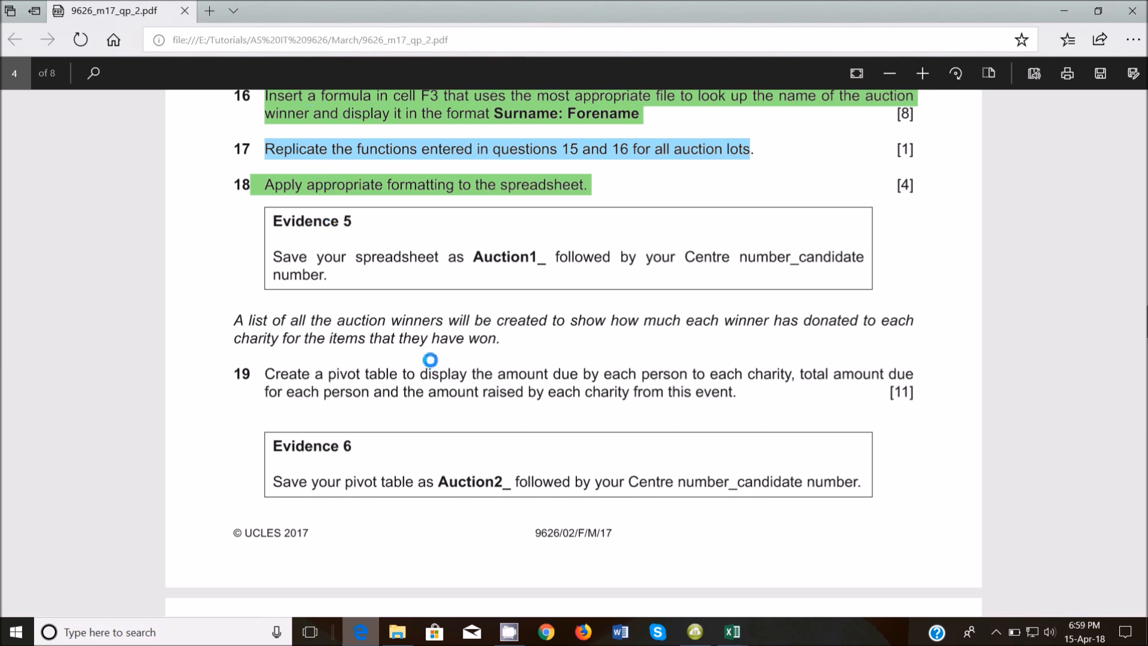
In the exam PDF, highlight 'pivot table' yellow and 'each winner has donated' green.
{"action": "left_click_drag", "start_coordinate": [327, 372], "coordinate": [397, 375]}
{"action": "left_click", "coordinate": [364, 407]}
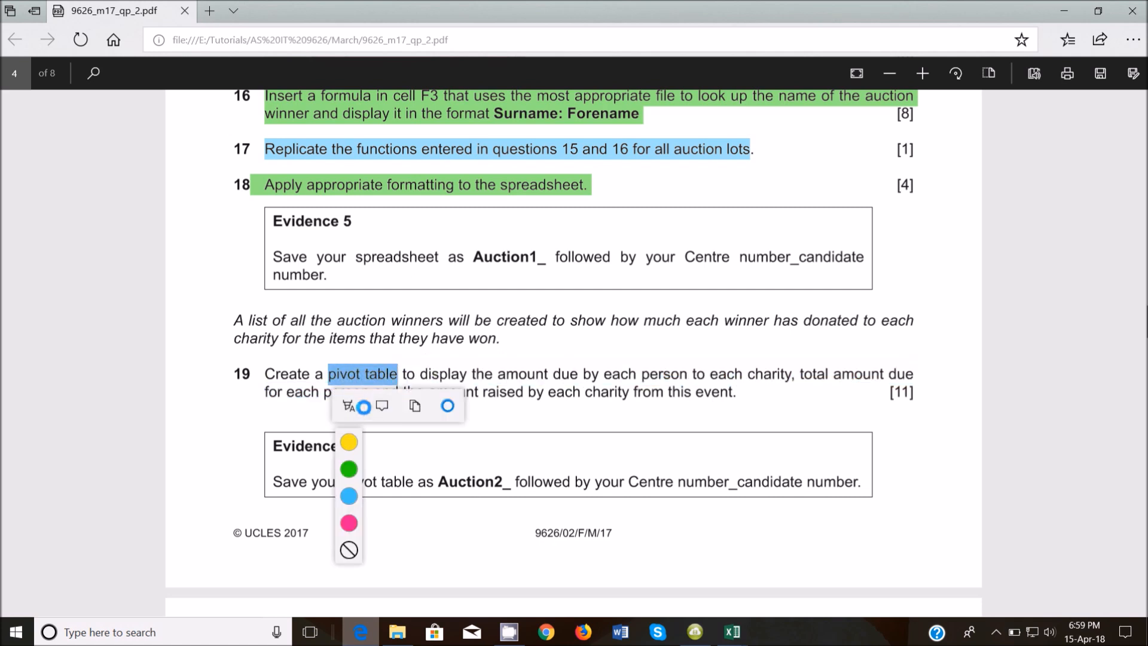
{"action": "left_click", "coordinate": [348, 442]}
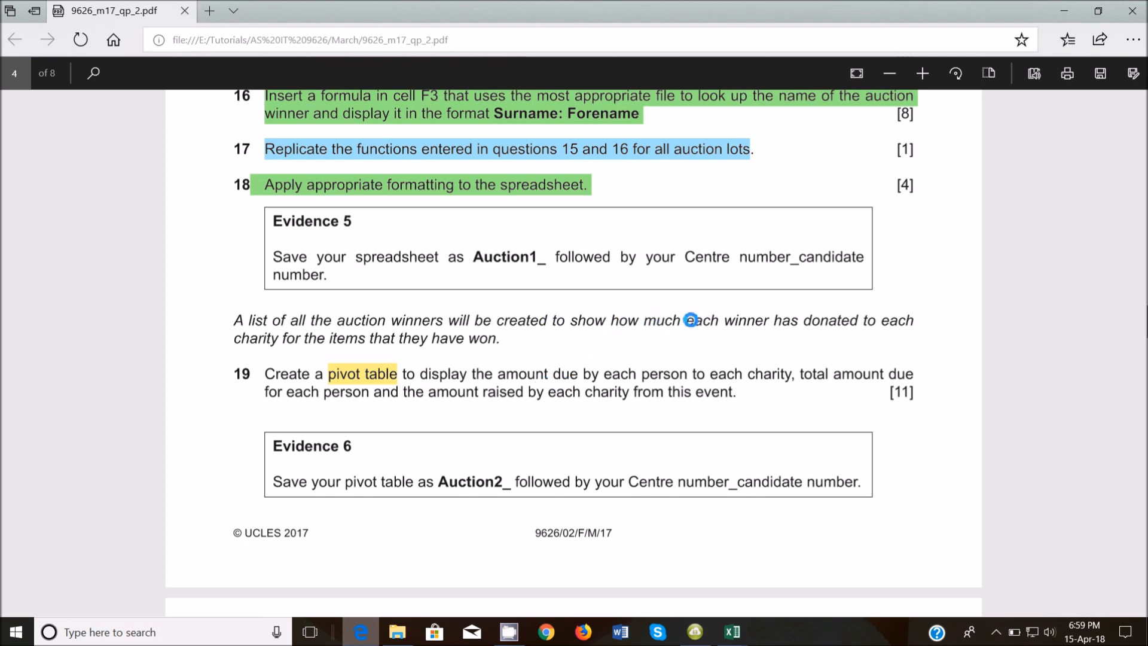
{"action": "left_click_drag", "start_coordinate": [682, 321], "coordinate": [787, 332]}
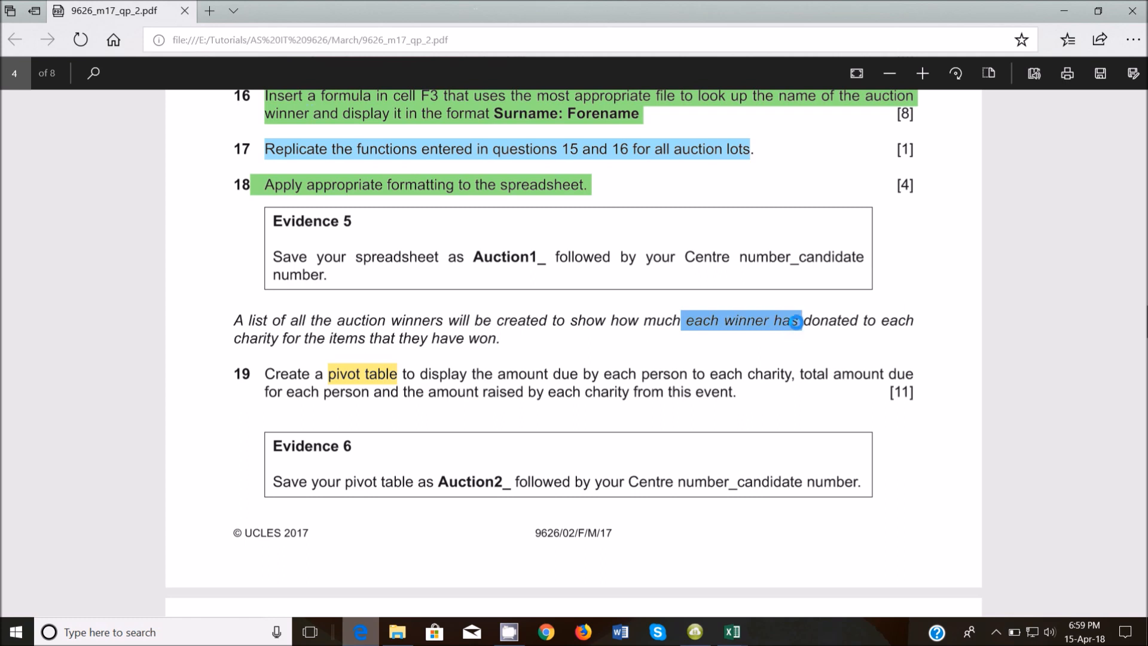
{"action": "left_click_drag", "start_coordinate": [795, 321], "coordinate": [857, 322]}
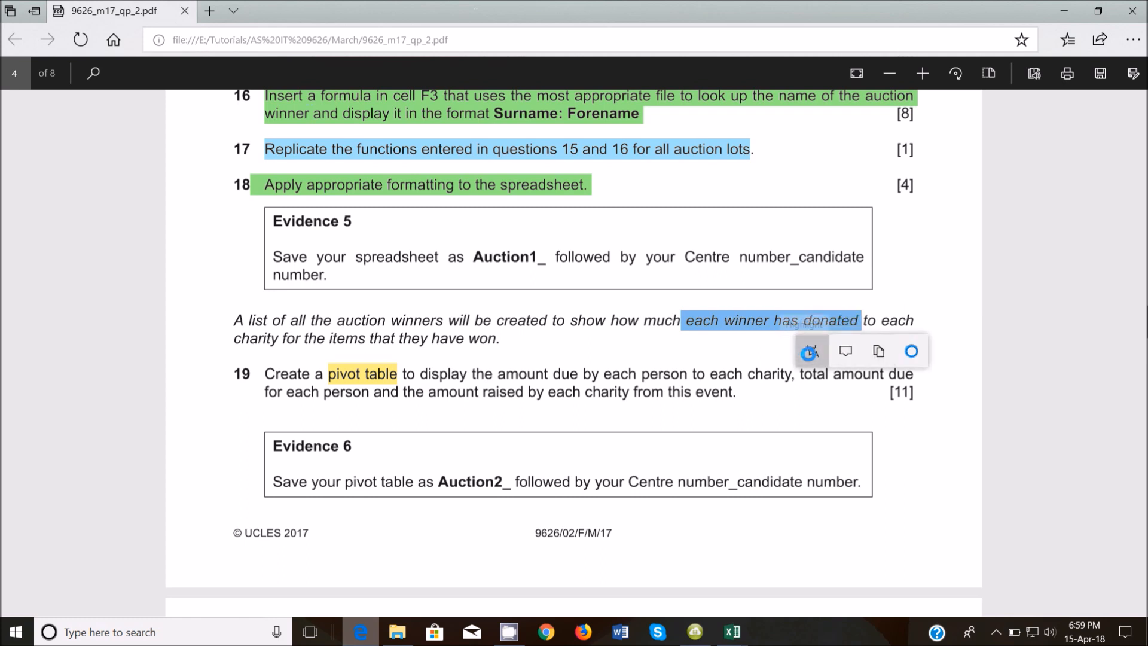
{"action": "left_click", "coordinate": [811, 350]}
{"action": "left_click", "coordinate": [814, 416]}
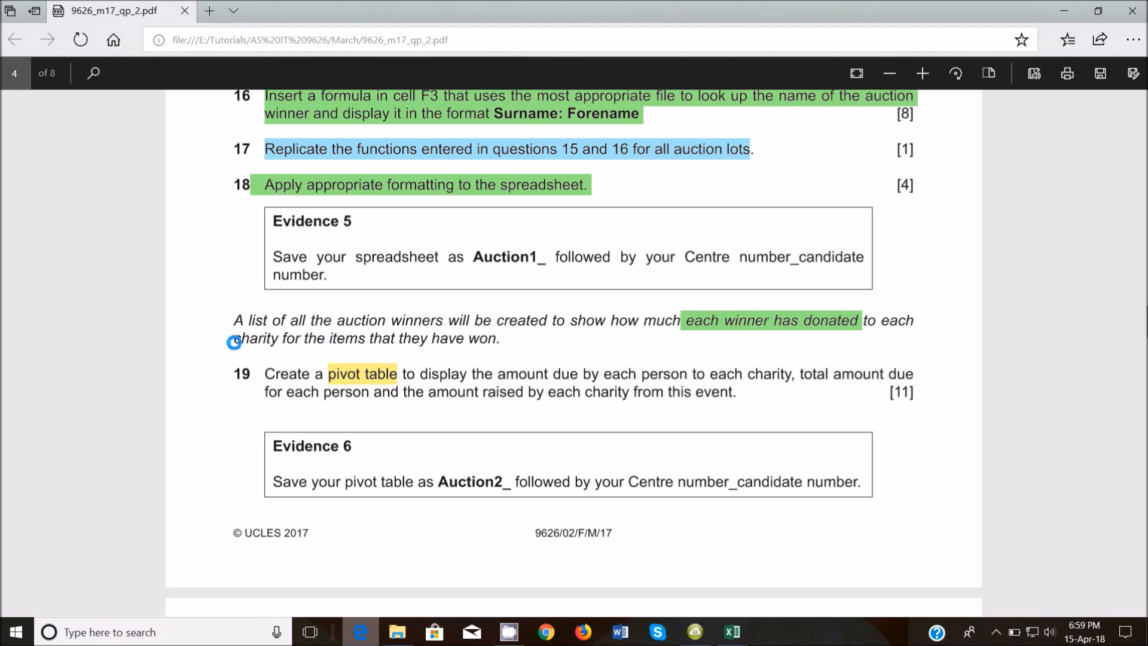
Highlight 'charity for the items that they have won' in yellow.
{"action": "left_click_drag", "start_coordinate": [247, 340], "coordinate": [496, 341]}
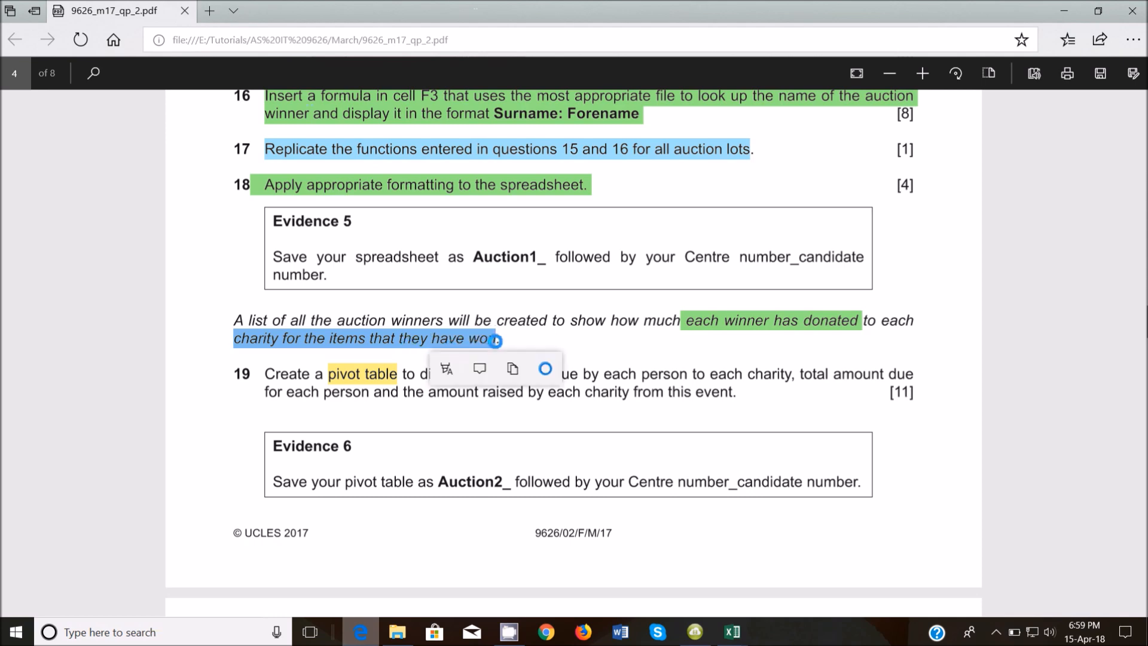
{"action": "left_click", "coordinate": [454, 370]}
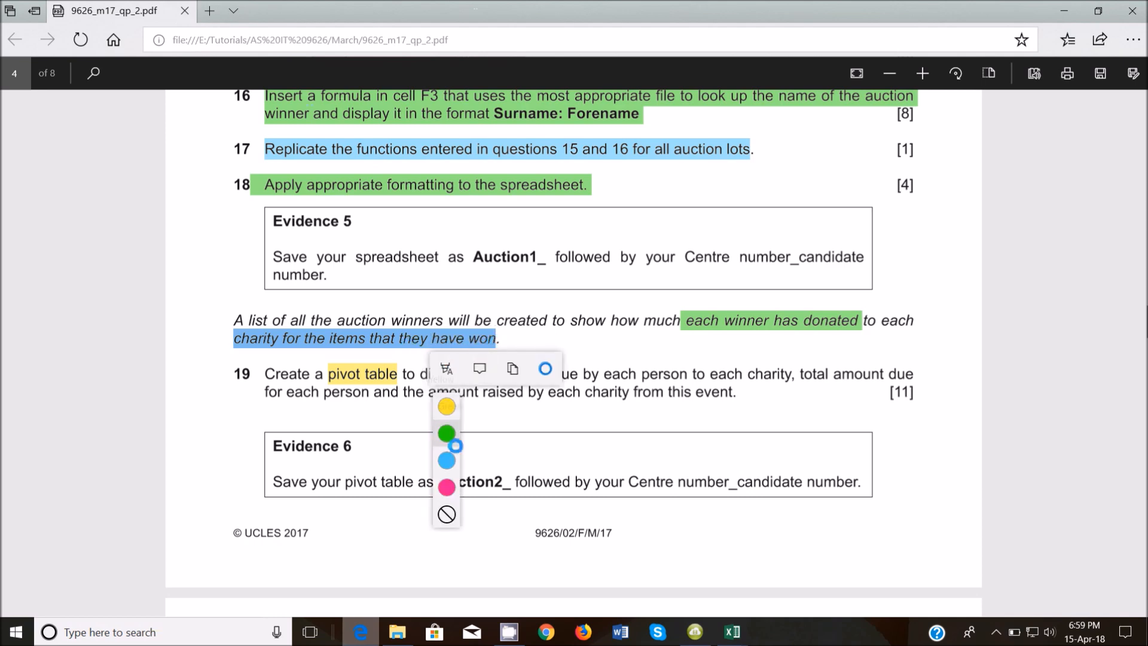
{"action": "left_click", "coordinate": [449, 404]}
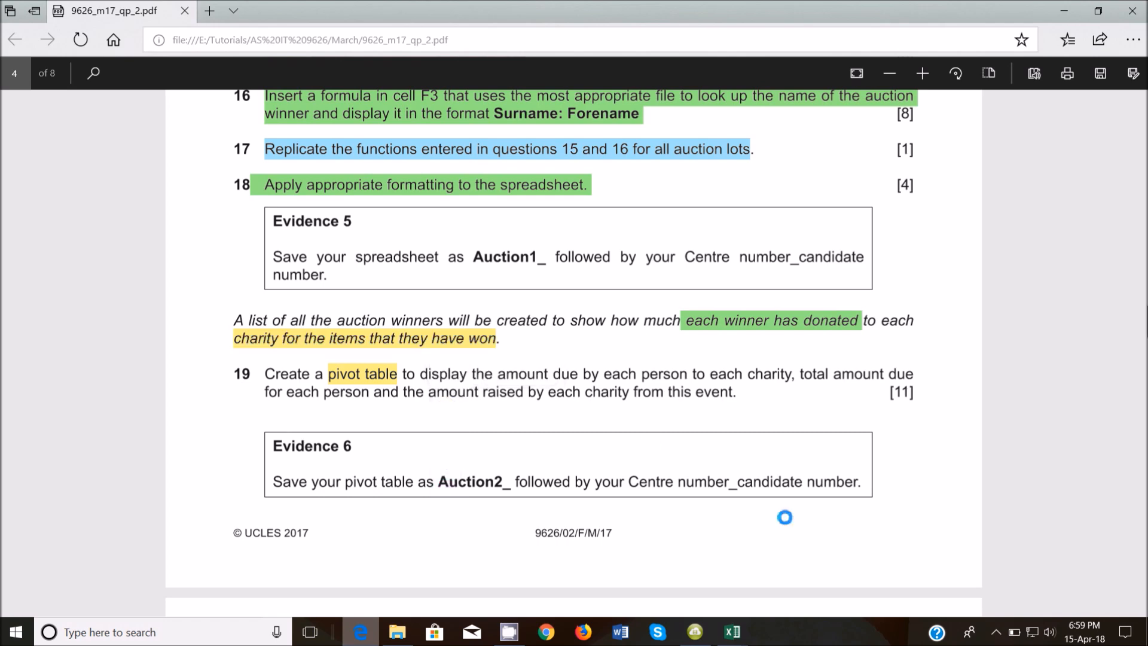
Switch to the 173charity workbook and check the three charity names in column B.
{"action": "mouse_move", "coordinate": [732, 633]}
{"action": "left_click", "coordinate": [542, 577]}
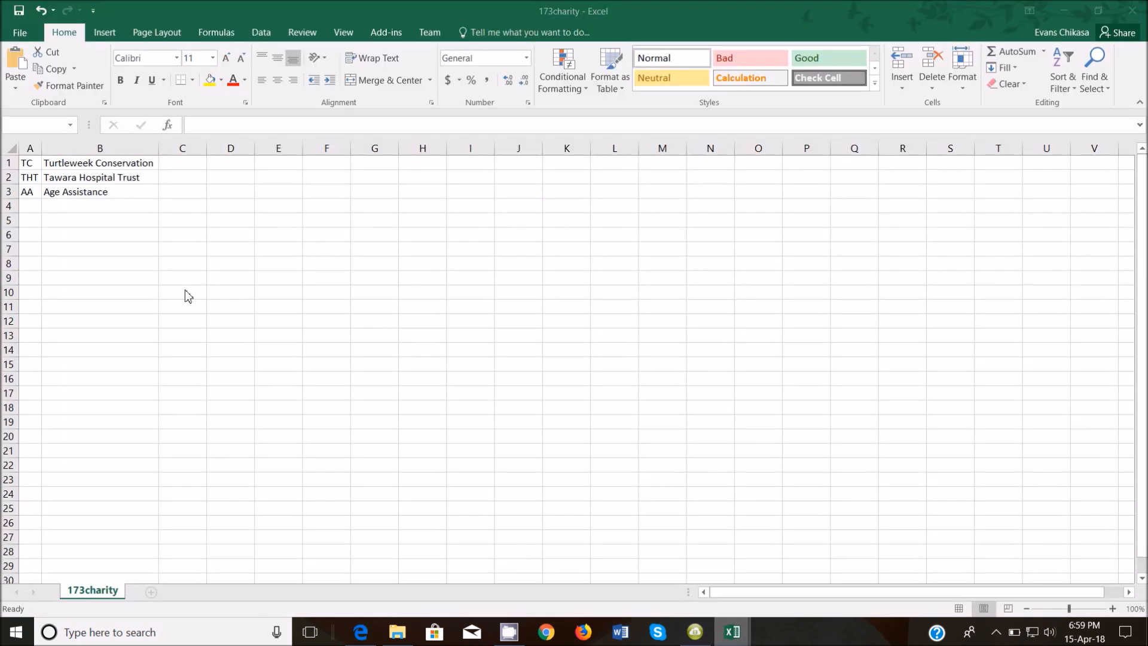
{"action": "left_click", "coordinate": [82, 192]}
{"action": "left_click", "coordinate": [80, 163]}
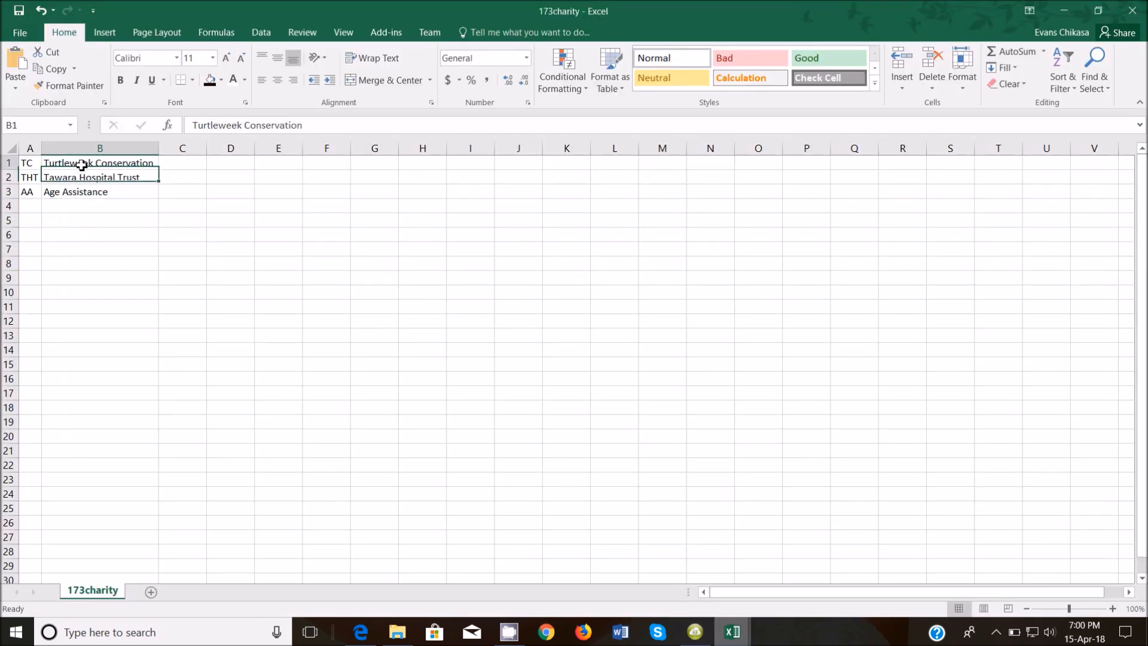
{"action": "left_click", "coordinate": [87, 179]}
{"action": "left_click", "coordinate": [87, 193]}
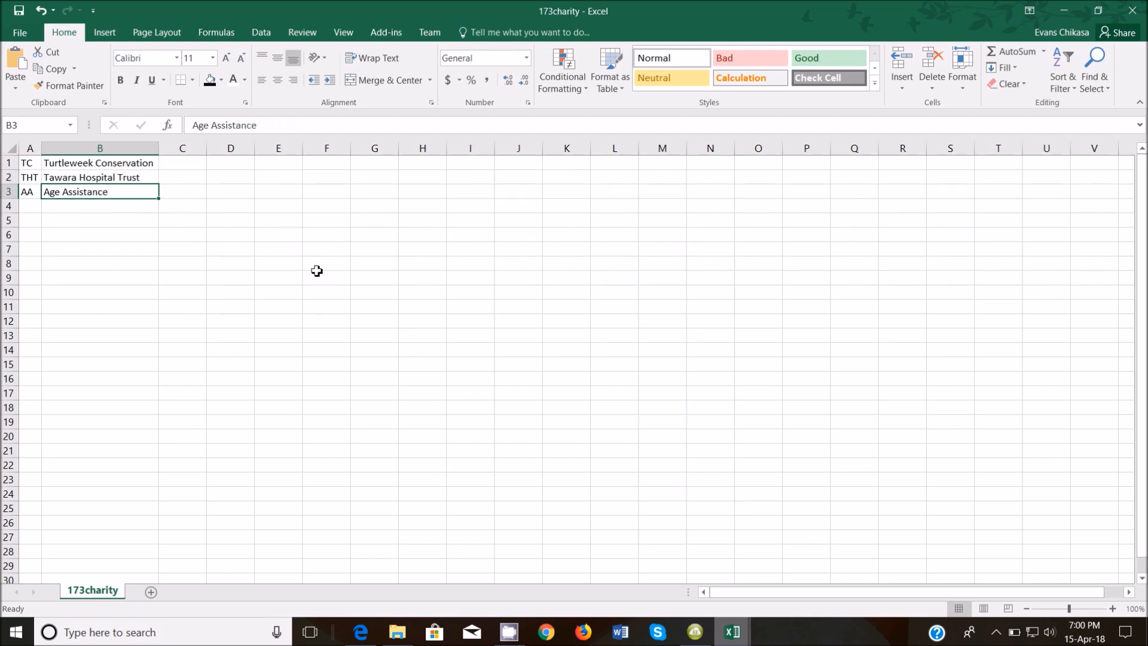
Enter the heading 'Names of winners' in cell F6.
{"action": "left_click", "coordinate": [334, 233]}
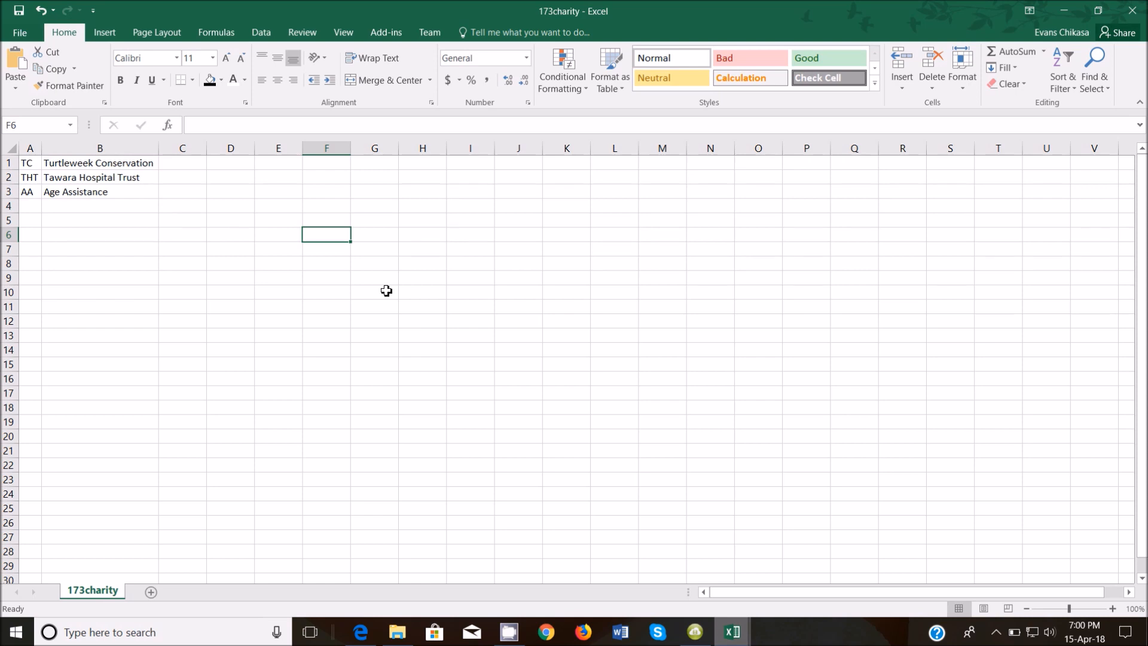
{"action": "type", "text": "Names"}
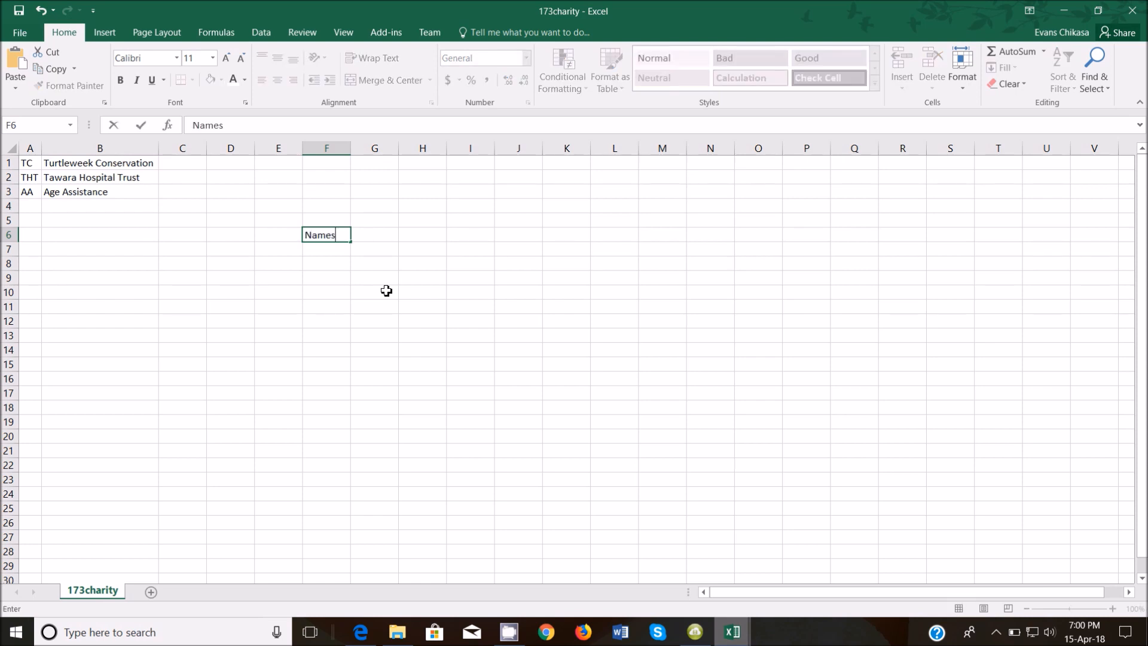
{"action": "type", "text": " of winners"}
{"action": "left_click", "coordinate": [423, 208]}
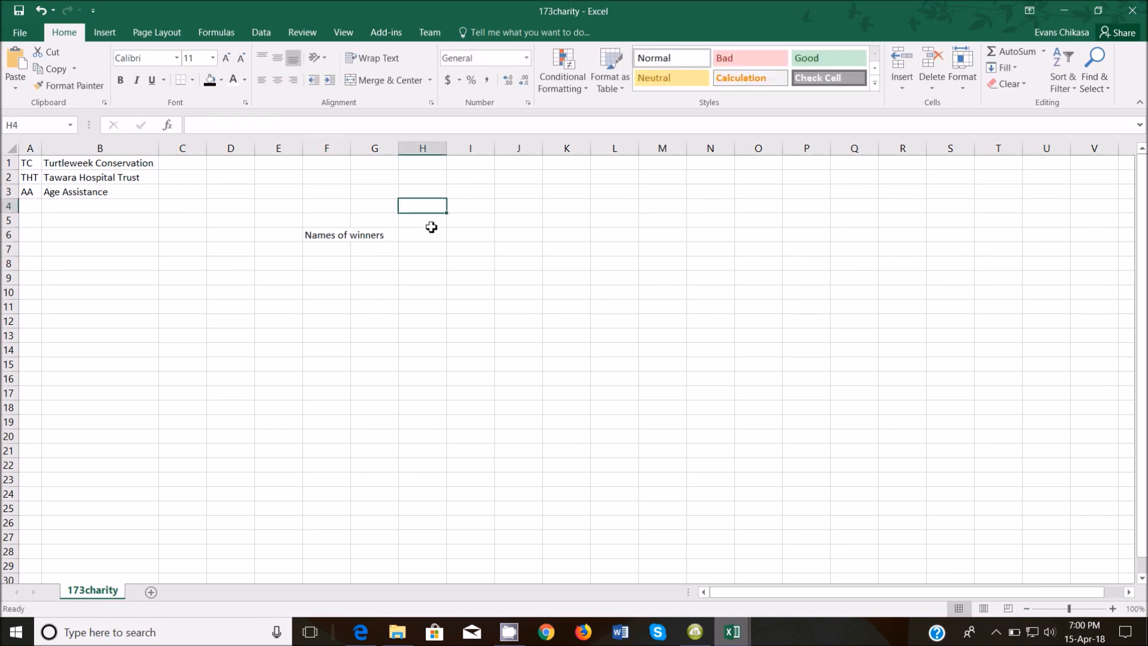
Enter the Charity1, Charity2 and Charity headings across row 4 starting at H4.
{"action": "type", "text": "Charity"}
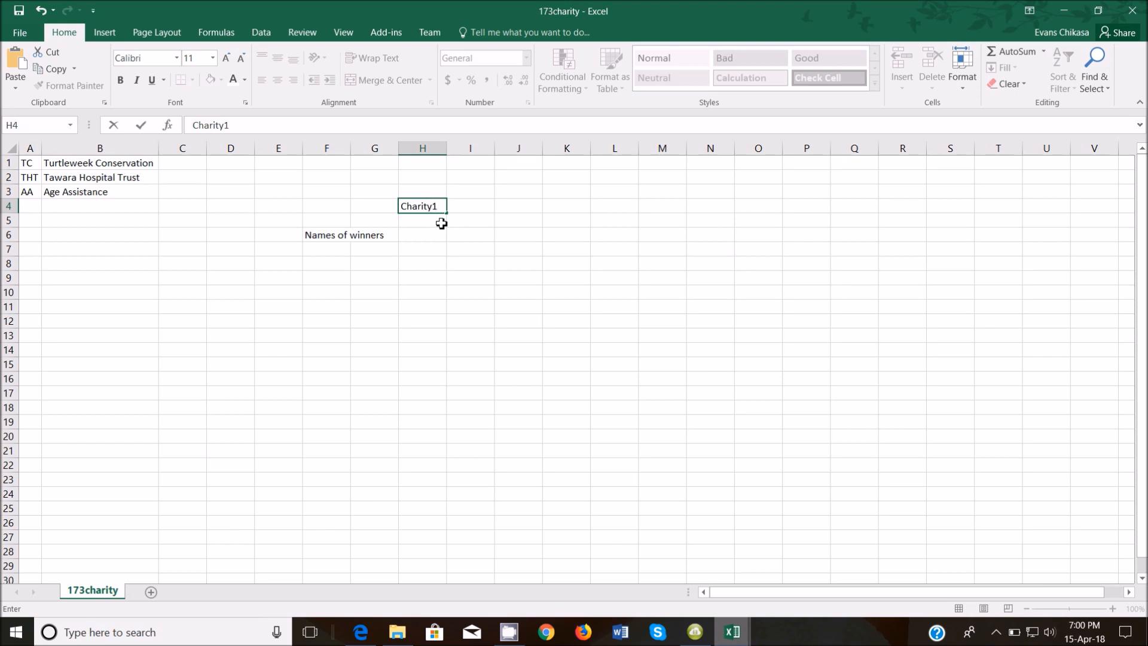
{"action": "type", "text": "1"}
{"action": "key", "text": "Tab"}
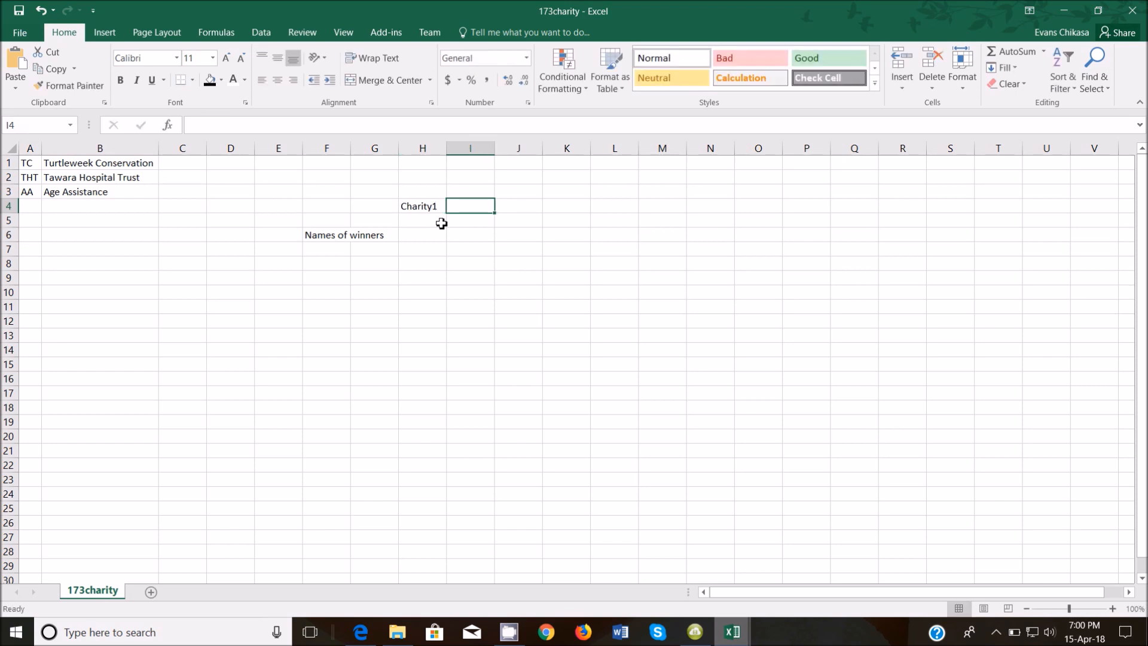
{"action": "type", "text": "Charity2"}
{"action": "key", "text": "Tab"}
{"action": "type", "text": "Charity"}
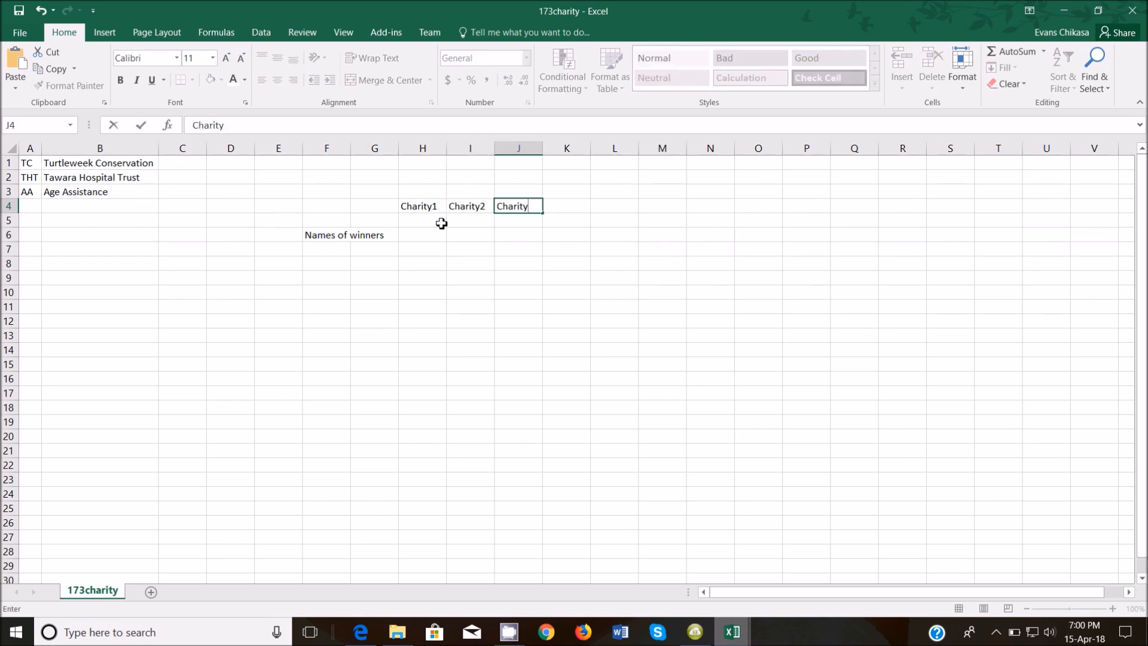
{"action": "left_click", "coordinate": [422, 234]}
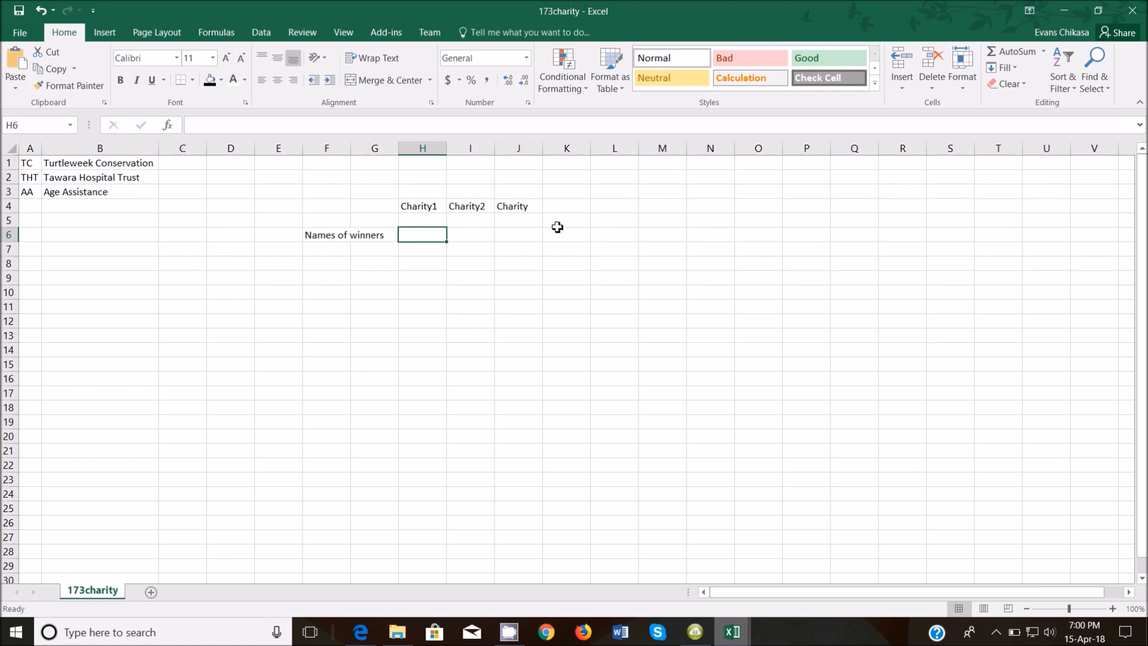
Enter Amount1, Amount2 and Amount3 across row 6 starting at H6.
{"action": "type", "text": "Amount"}
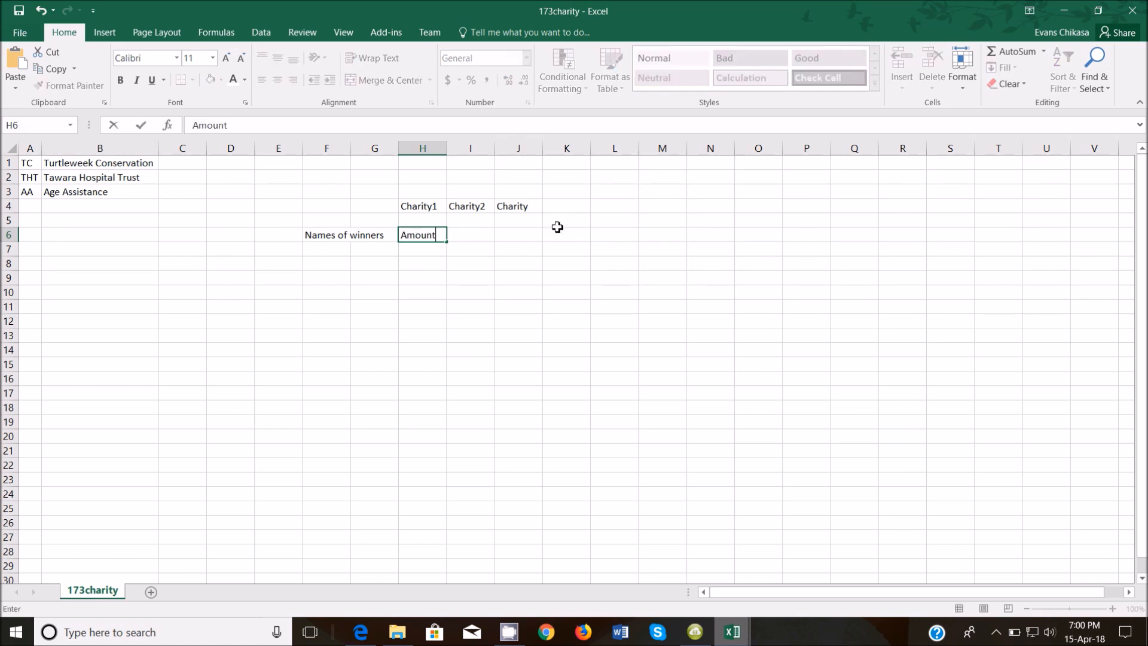
{"action": "type", "text": "1"}
{"action": "key", "text": "Tab"}
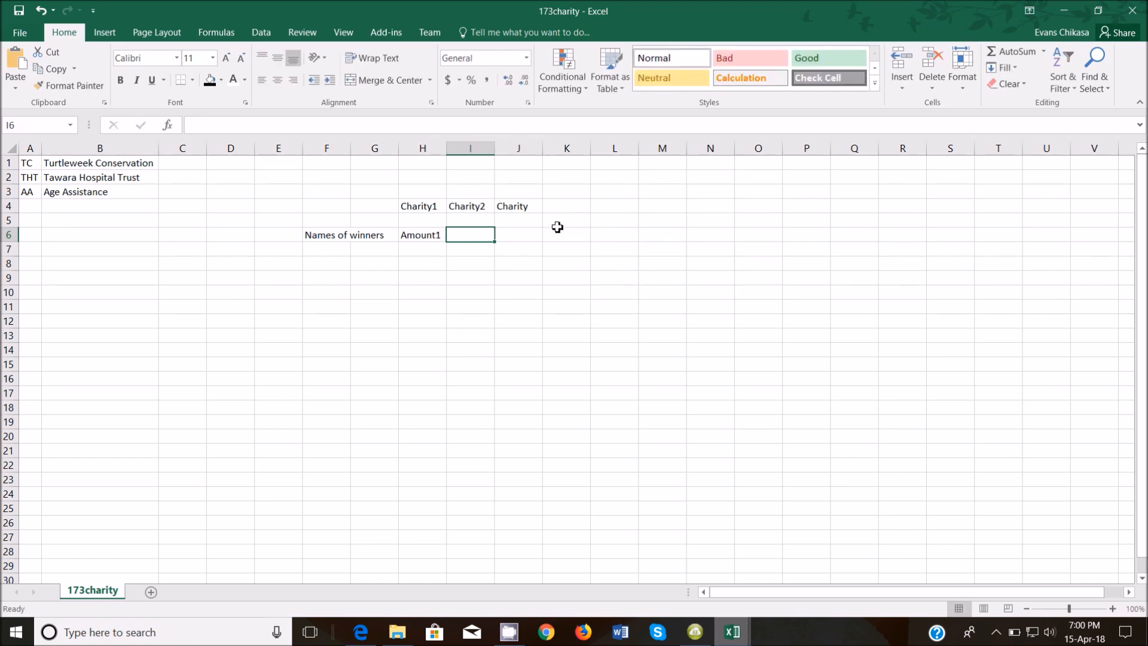
{"action": "type", "text": "Amount2"}
{"action": "key", "text": "Tab"}
{"action": "type", "text": "Amou"}
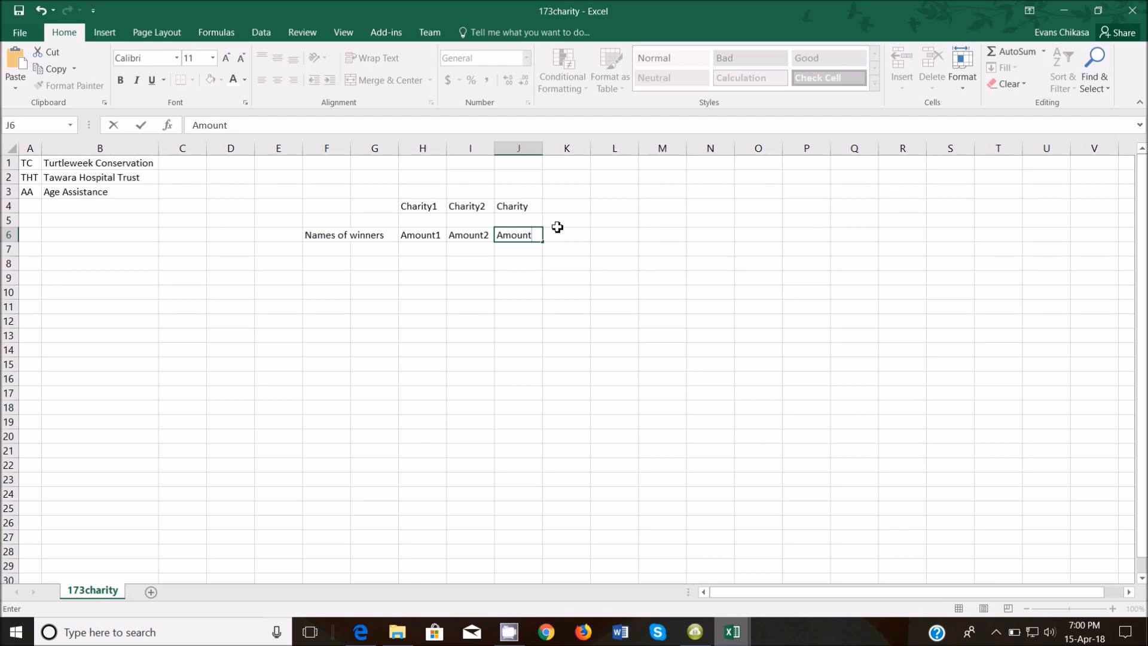
{"action": "type", "text": "nt3"}
Label K4 'Total' and K6 'Total_winner_Amount'.
{"action": "left_click", "coordinate": [573, 208]}
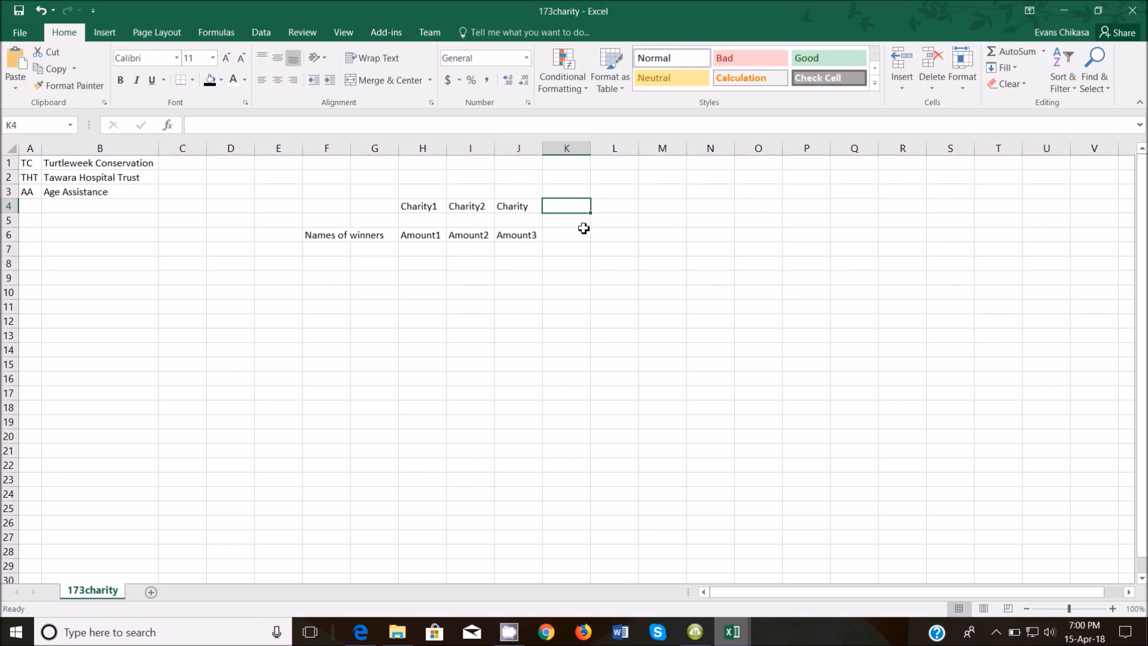
{"action": "type", "text": "Total"}
{"action": "left_click", "coordinate": [569, 235]}
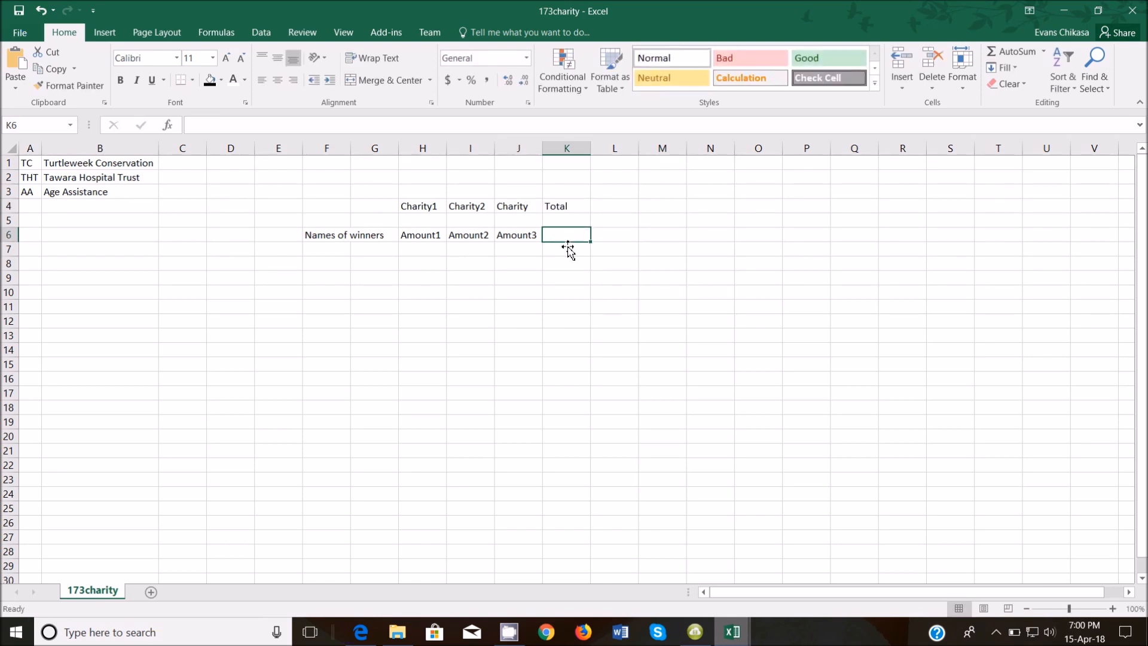
{"action": "type", "text": "Total"}
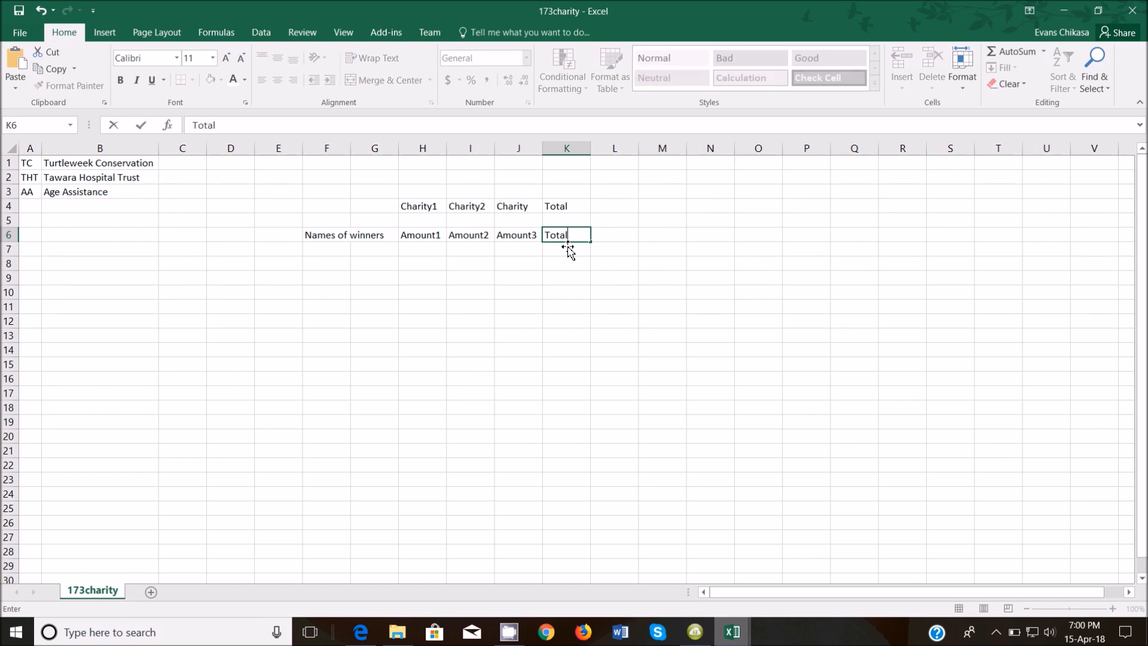
{"action": "type", "text": "_winner_Amount"}
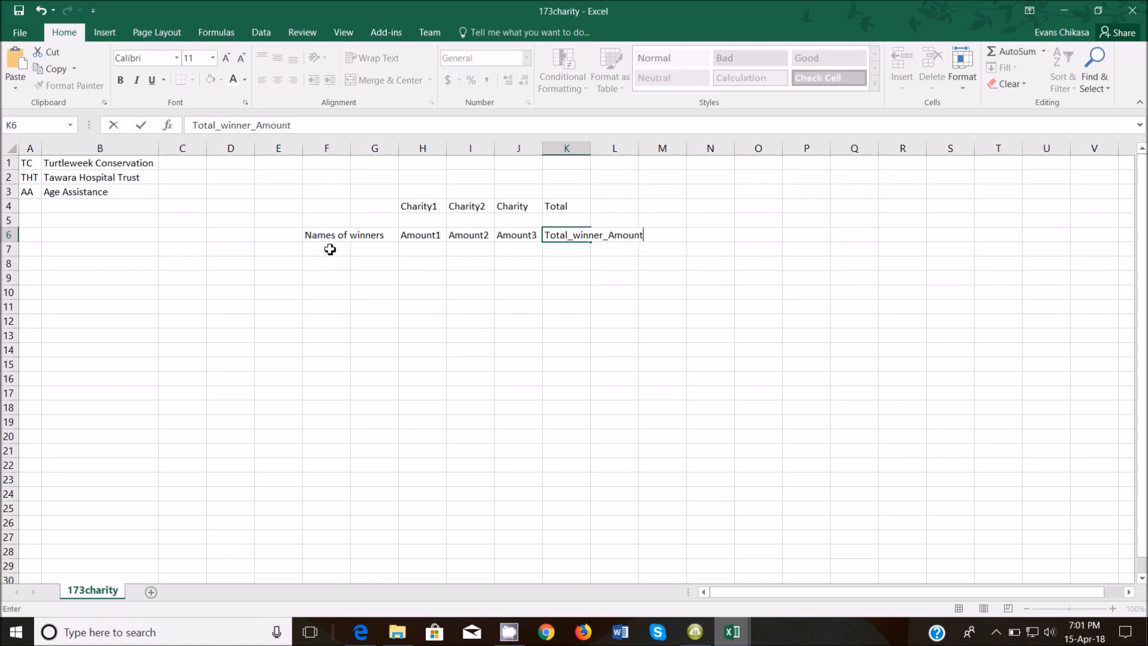
Type a Total label into each of H14, I14 and J14.
{"action": "left_click", "coordinate": [422, 355]}
{"action": "type", "text": "Total"}
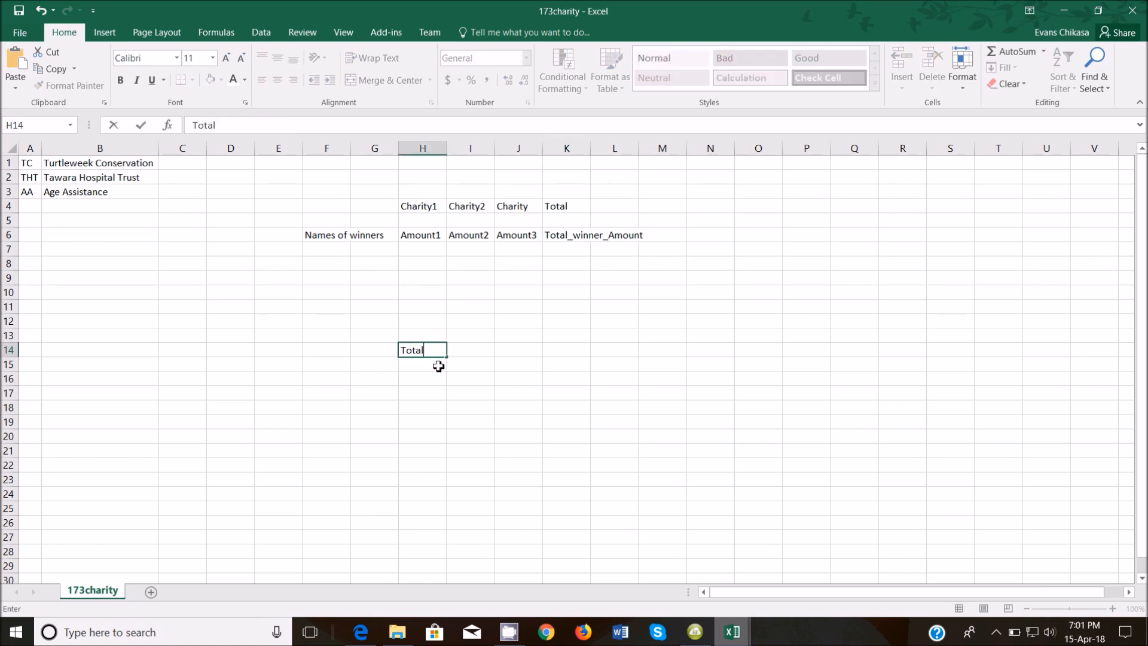
{"action": "key", "text": "Tab"}
{"action": "type", "text": "To"}
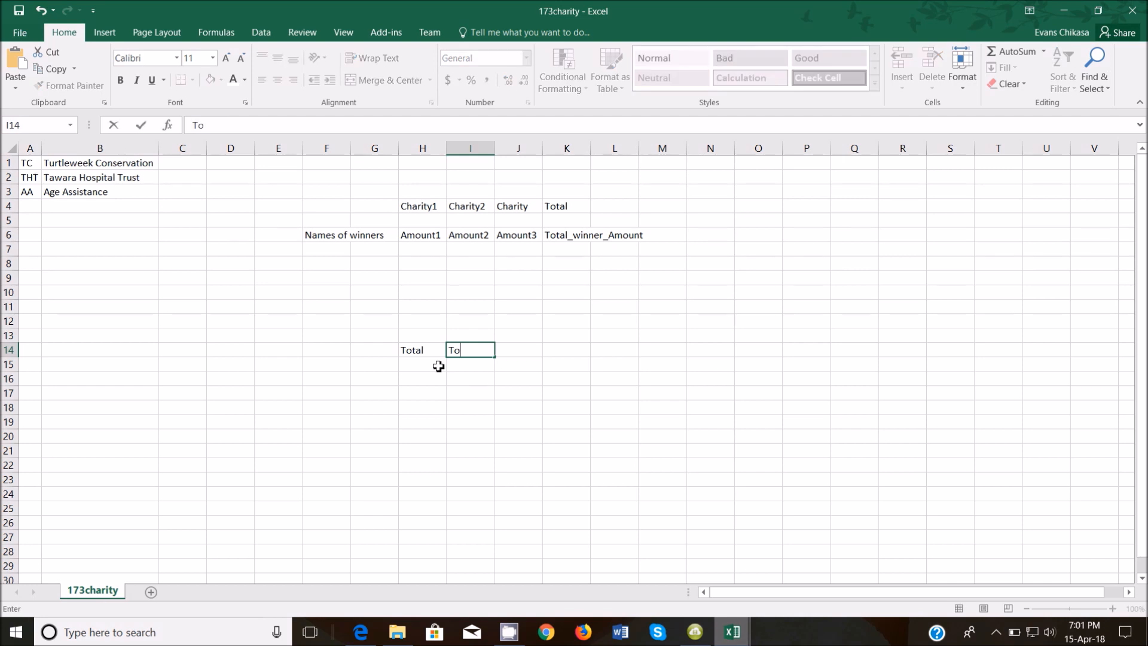
{"action": "type", "text": "tal"}
{"action": "key", "text": "Tab"}
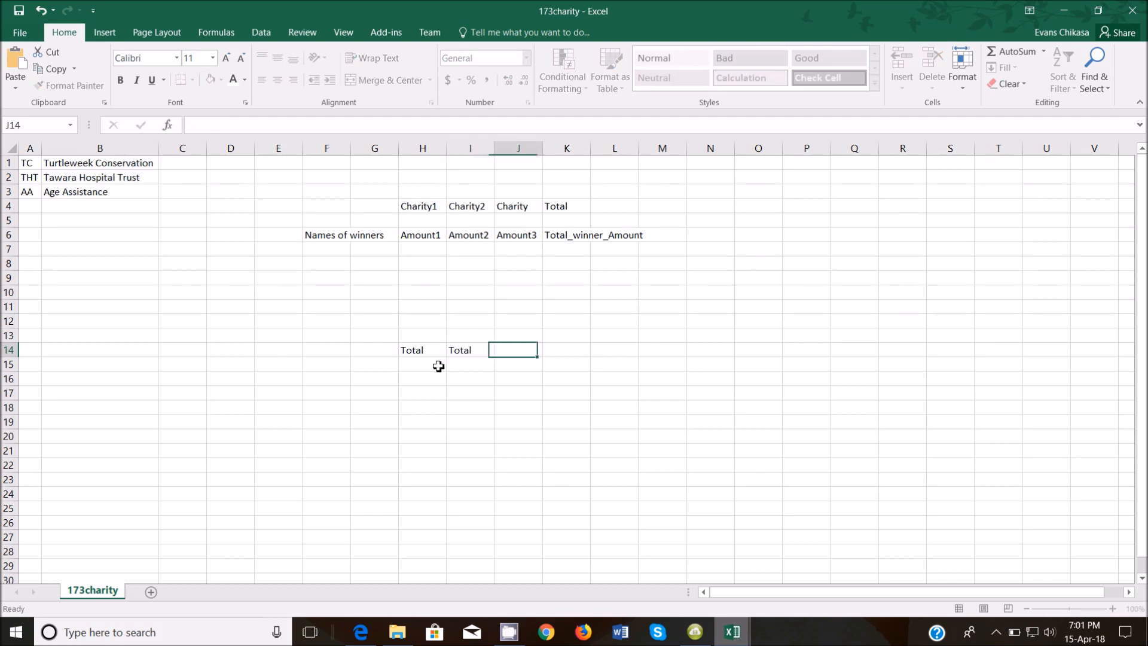
{"action": "type", "text": "Ta"}
{"action": "type", "text": "tal"}
{"action": "left_click", "coordinate": [423, 351]}
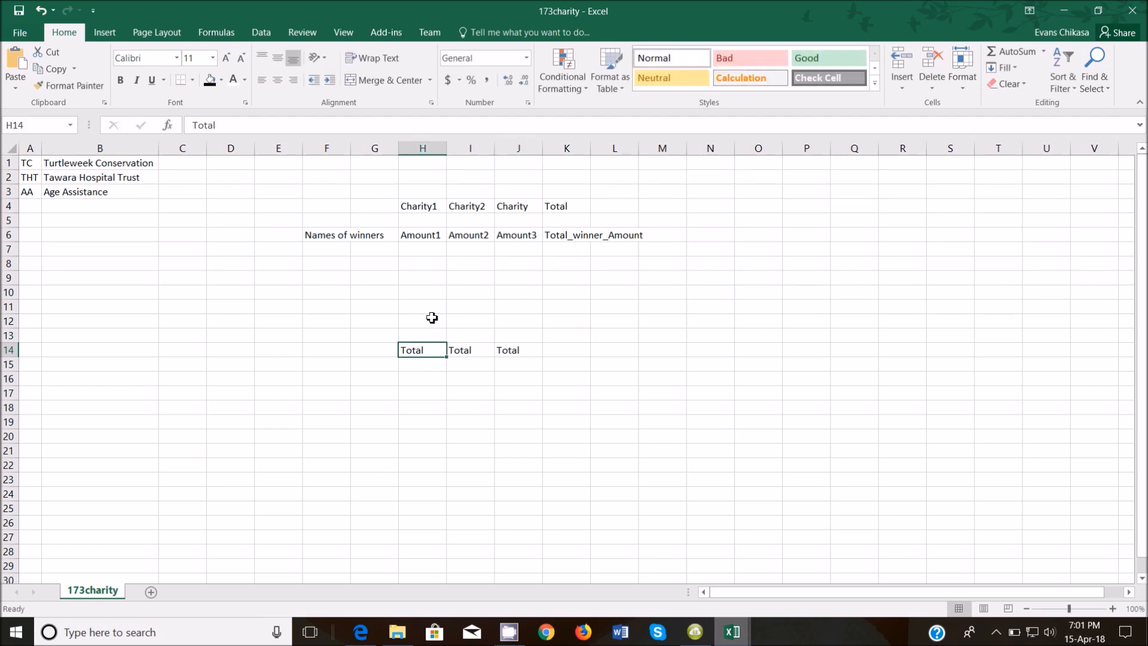
Rename the row-14 labels to Total1, Total2 and Total3 in the formula bar.
{"action": "left_click", "coordinate": [251, 126]}
{"action": "type", "text": "2"}
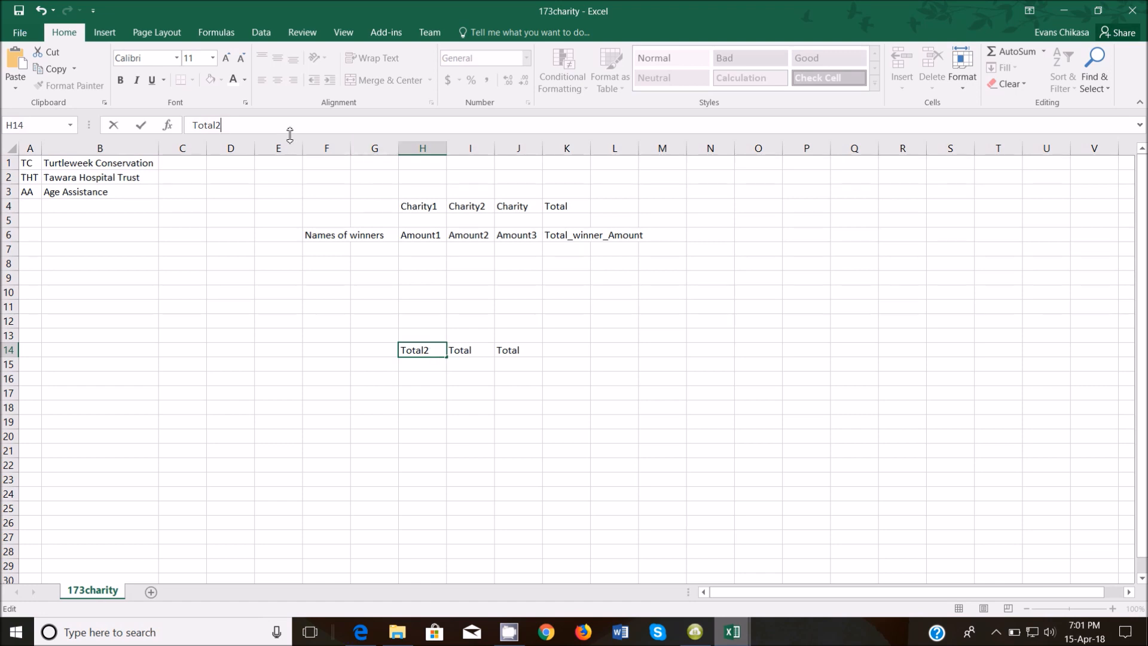
{"action": "key", "text": "BackSpace"}
{"action": "type", "text": "1"}
{"action": "left_click", "coordinate": [457, 350]}
{"action": "left_click", "coordinate": [227, 123]}
{"action": "type", "text": "2"}
{"action": "left_click", "coordinate": [508, 353]}
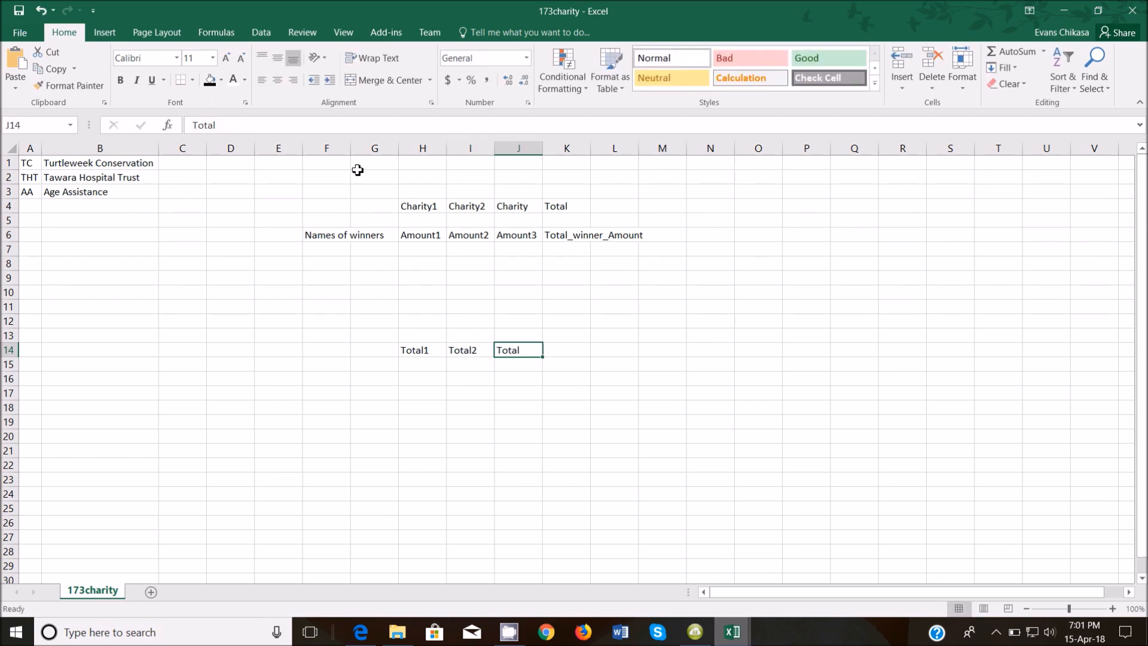
{"action": "left_click", "coordinate": [272, 123]}
{"action": "type", "text": "3"}
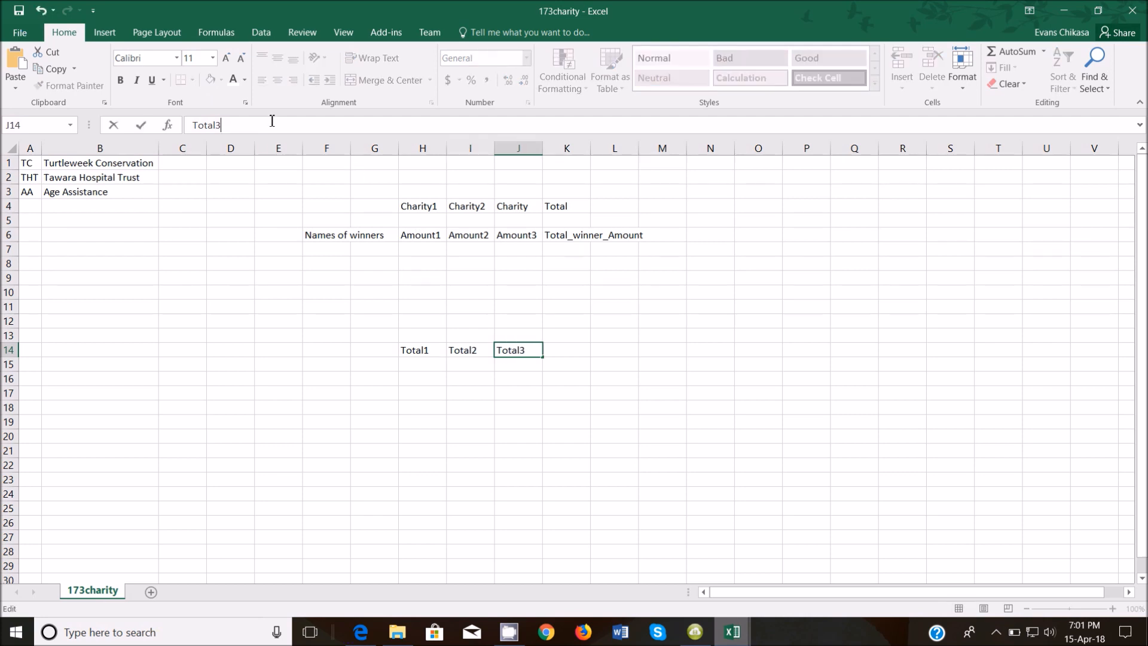
{"action": "key", "text": "Return"}
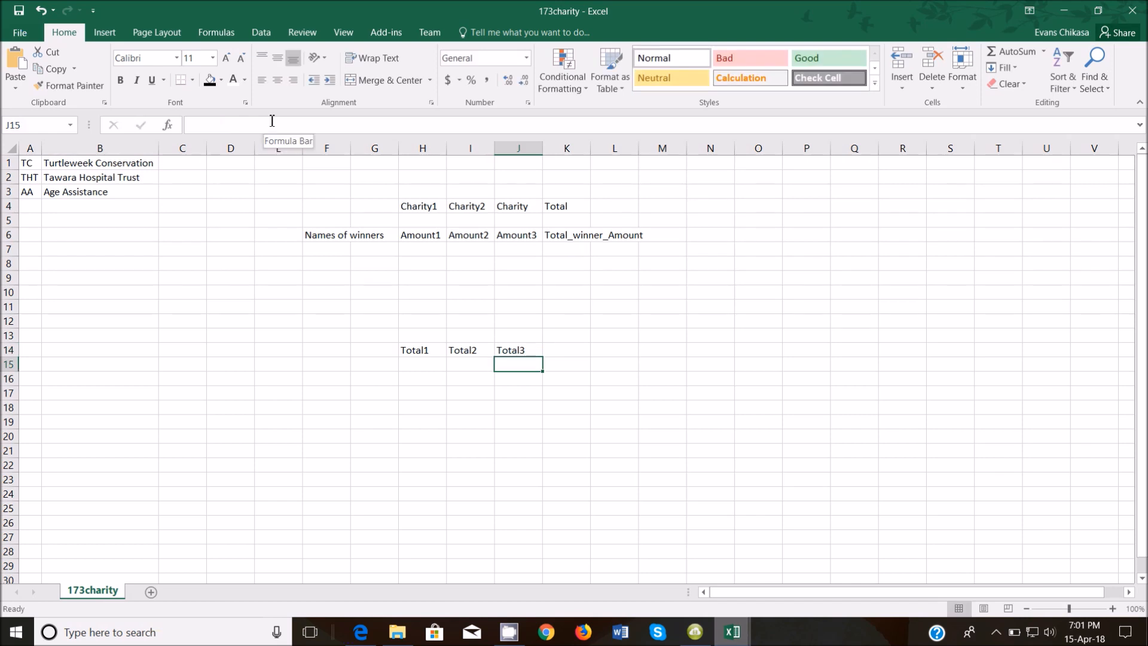
{"action": "left_click", "coordinate": [323, 239]}
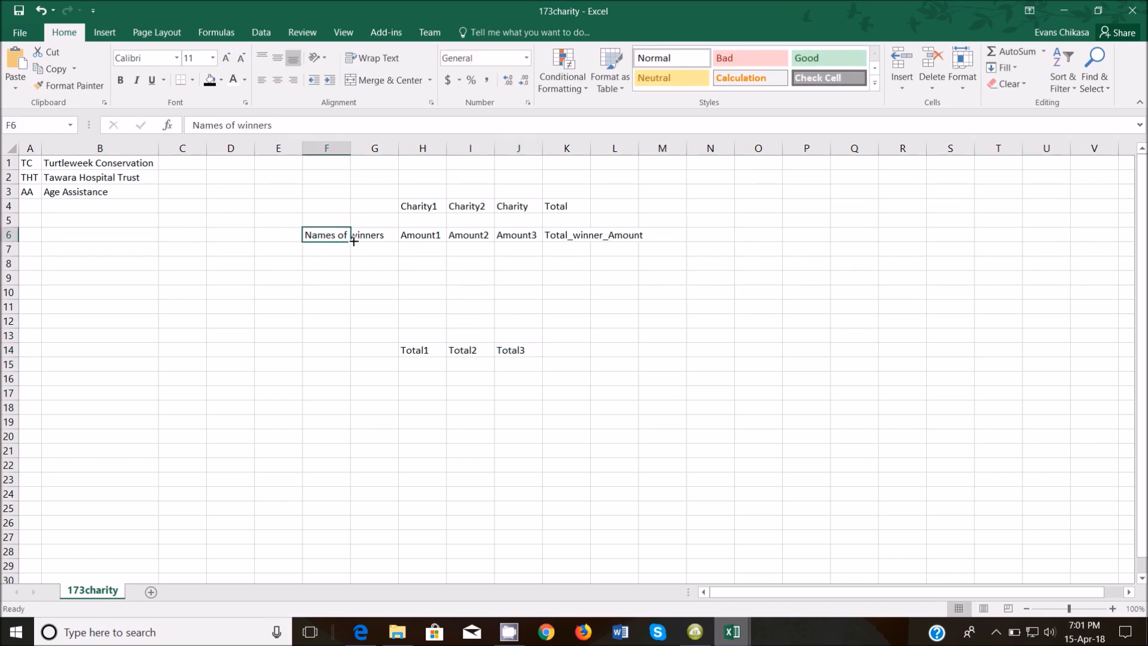
Change F6 to 'Names of winners 1' and fill numbered winner labels down to F14.
{"action": "left_click", "coordinate": [292, 126]}
{"action": "type", "text": "1"}
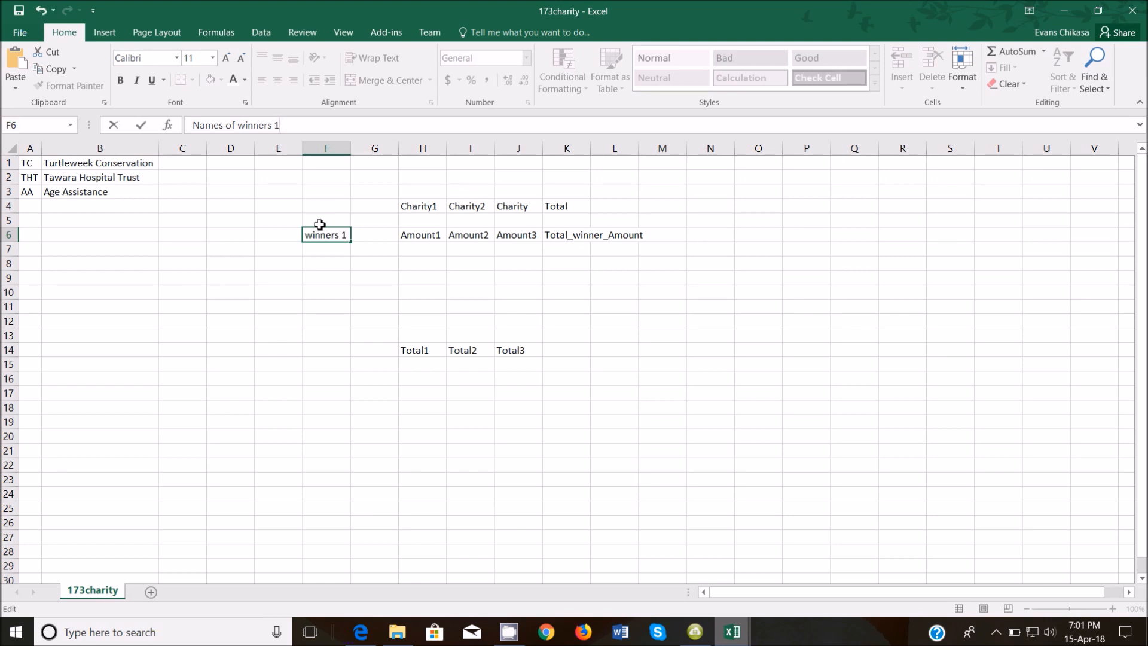
{"action": "left_click", "coordinate": [333, 264]}
{"action": "left_click", "coordinate": [334, 233]}
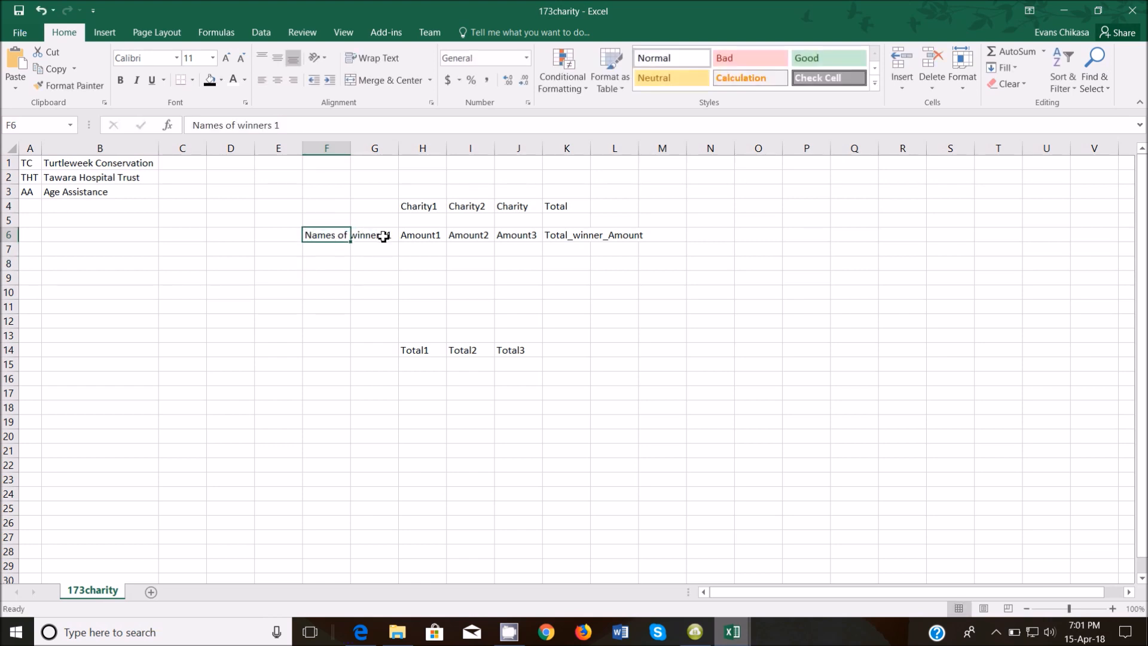
{"action": "left_click_drag", "start_coordinate": [351, 241], "coordinate": [351, 359]}
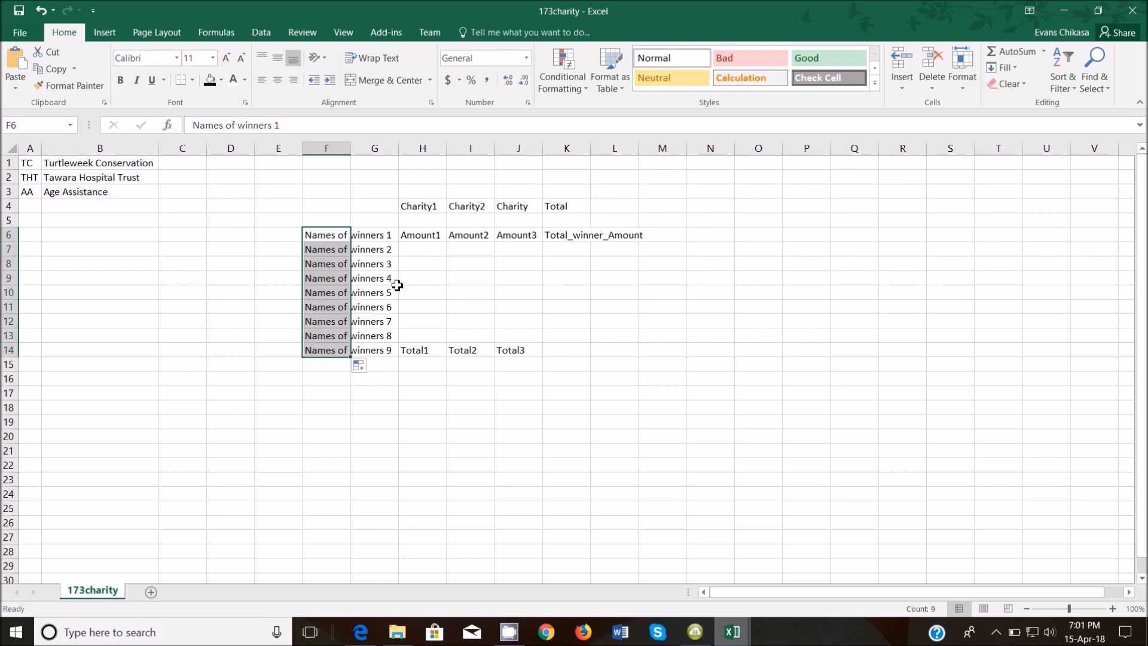
Fill the Amount series down columns H–J and Total_winner_Amount down K, clearing K14.
{"action": "left_click", "coordinate": [445, 239]}
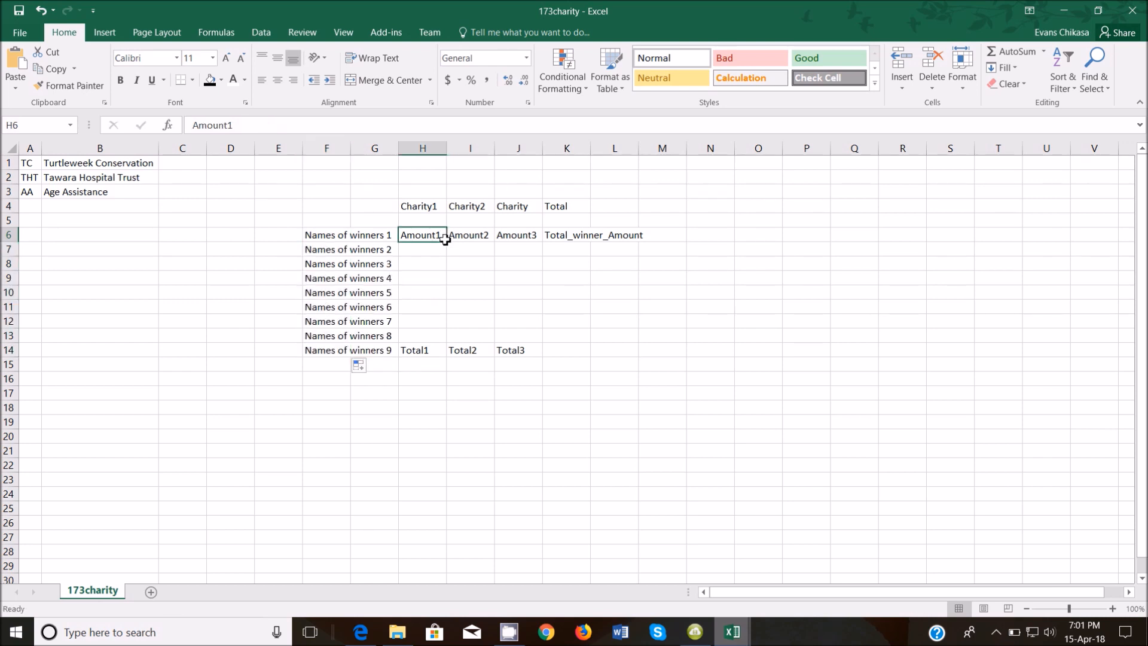
{"action": "left_click_drag", "start_coordinate": [447, 242], "coordinate": [443, 339]}
{"action": "left_click_drag", "start_coordinate": [444, 337], "coordinate": [443, 338]}
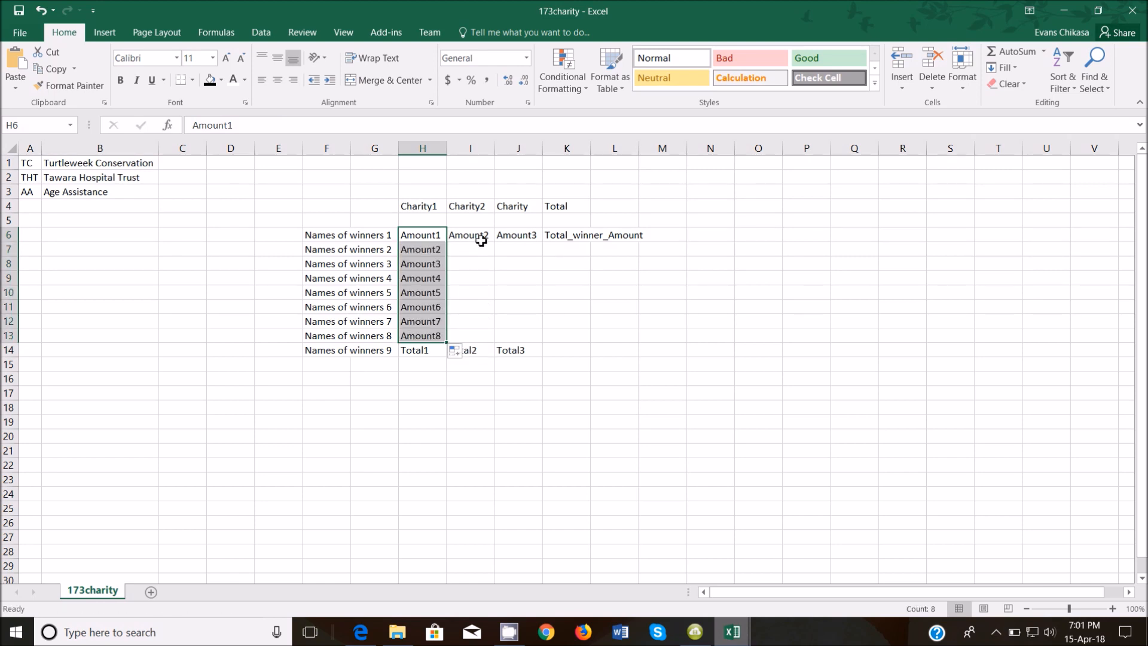
{"action": "left_click", "coordinate": [492, 239]}
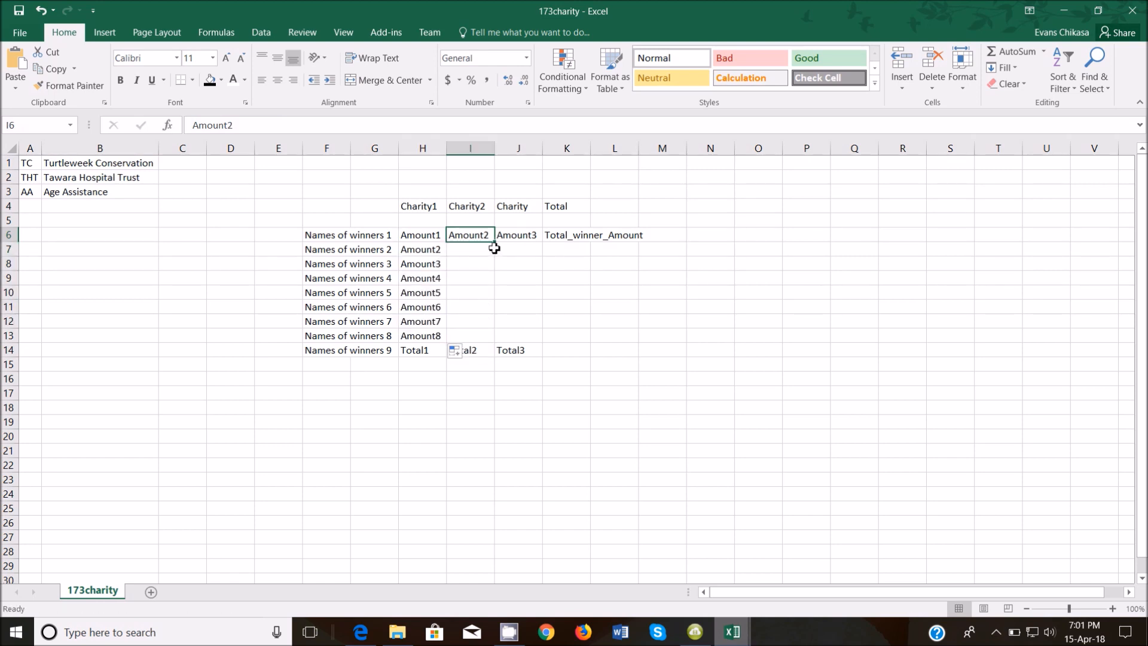
{"action": "double_click", "coordinate": [496, 245]}
{"action": "left_click", "coordinate": [514, 235]}
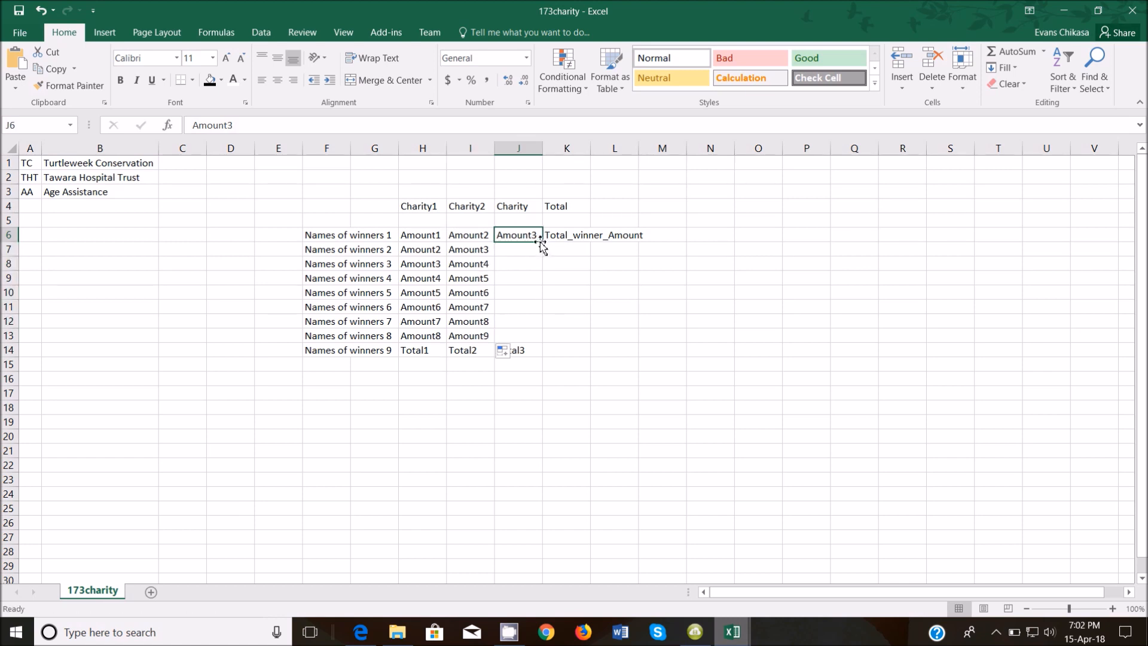
{"action": "double_click", "coordinate": [542, 241]}
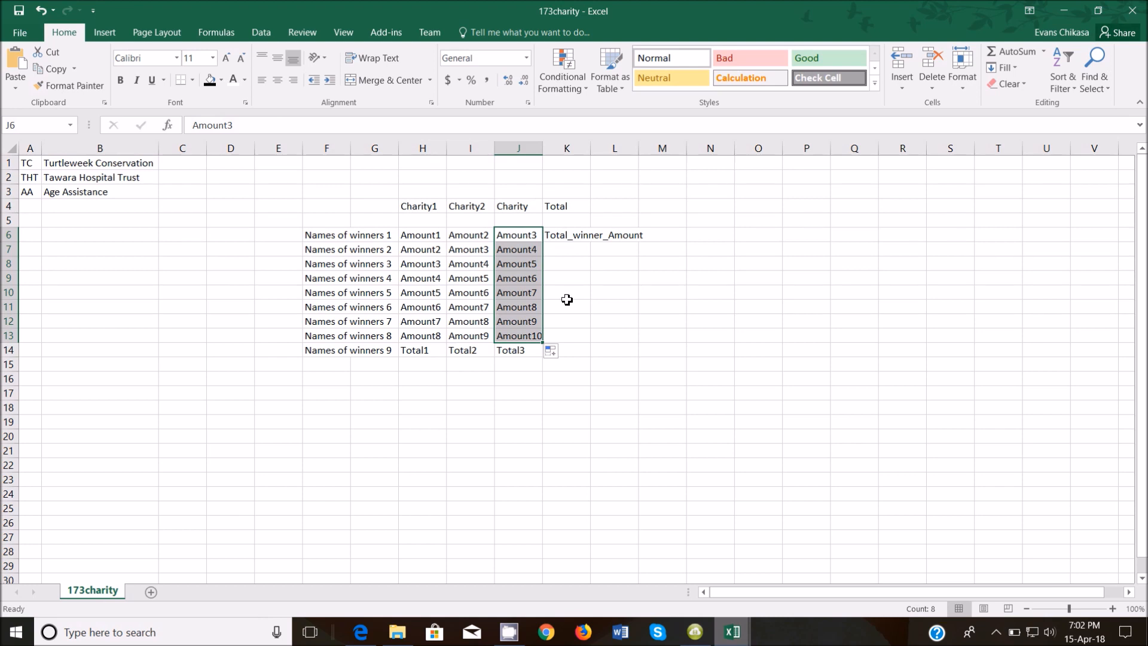
{"action": "left_click", "coordinate": [583, 235]}
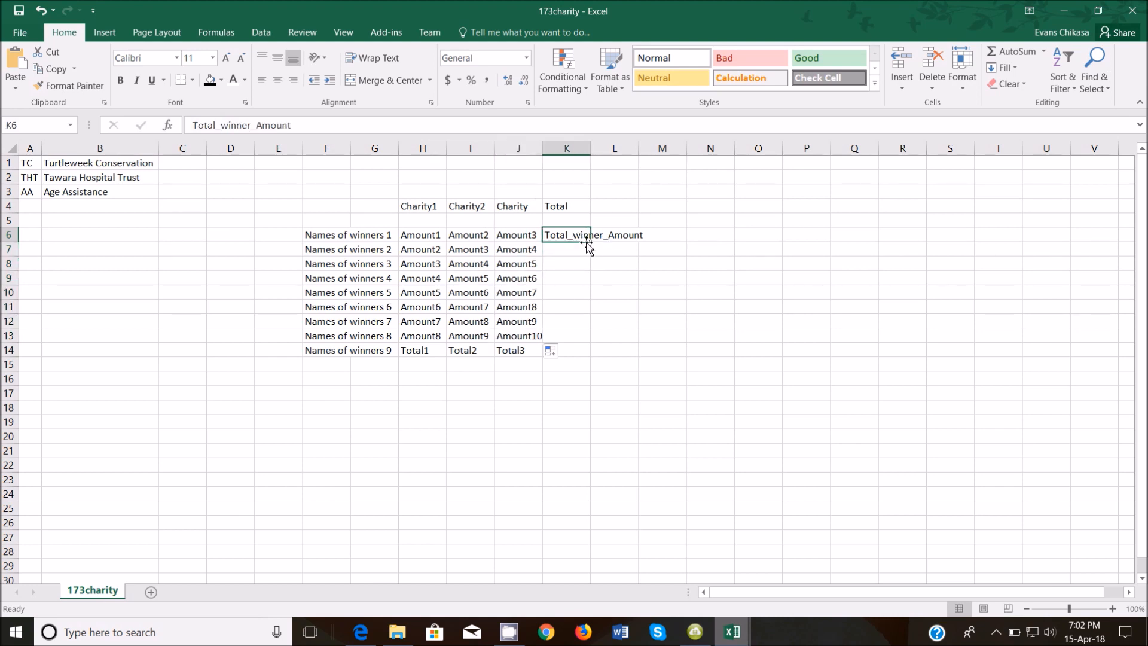
{"action": "double_click", "coordinate": [590, 242]}
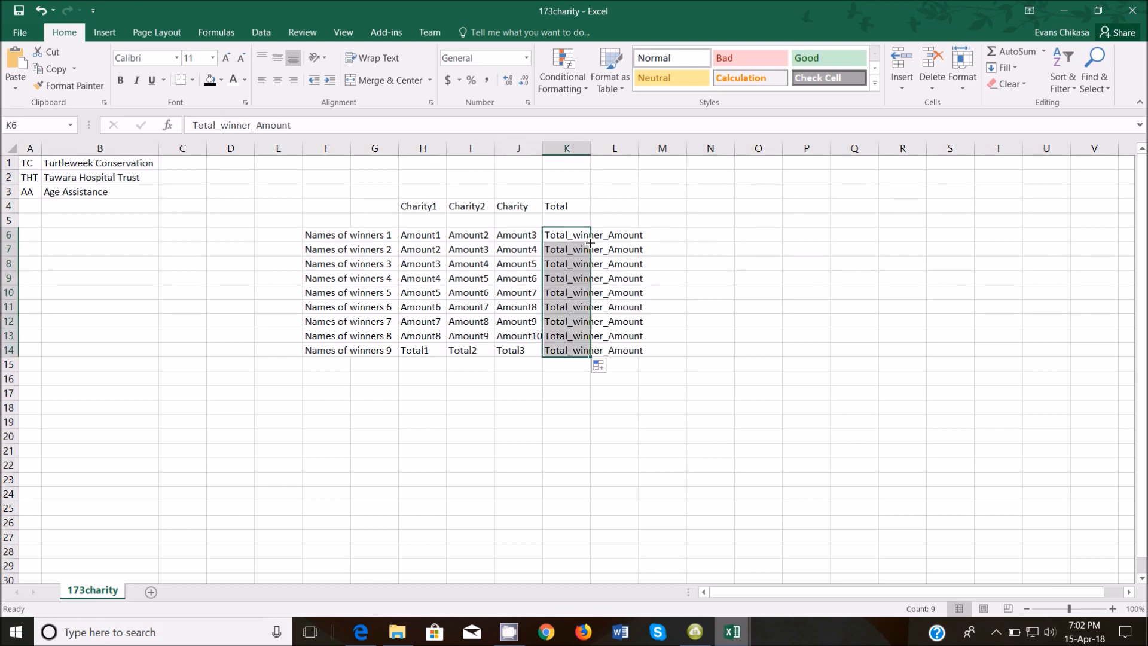
{"action": "left_click", "coordinate": [565, 350]}
{"action": "key", "text": "Delete"}
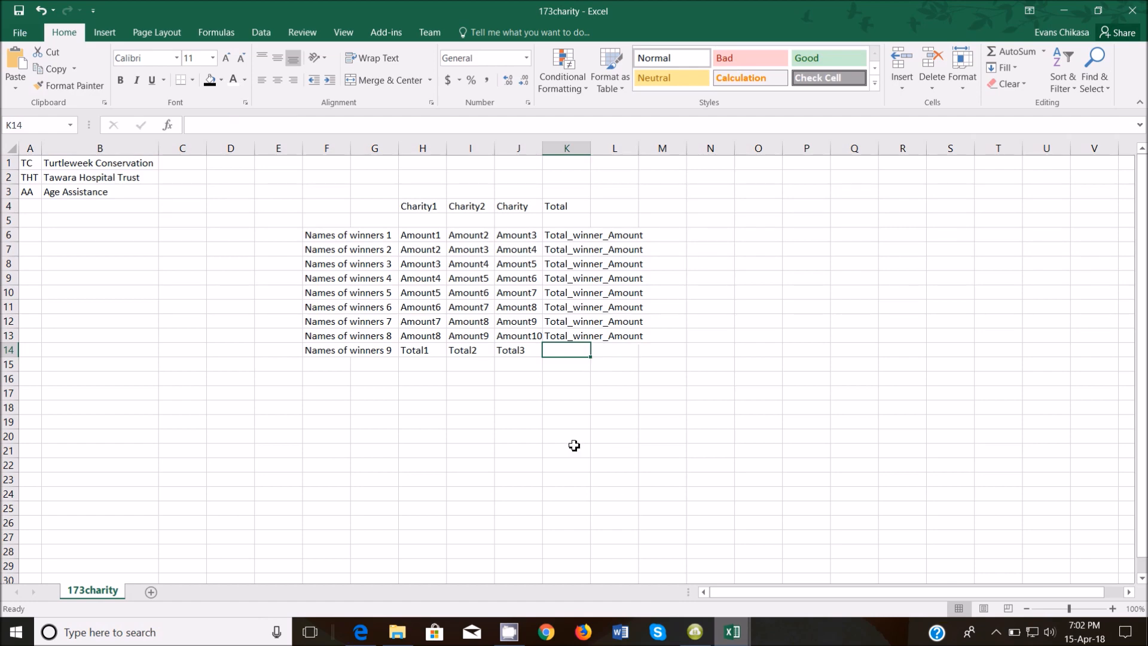
AutoFit all columns, undo an accidental delete, and delete the empty column G.
{"action": "left_click", "coordinate": [13, 149]}
{"action": "double_click", "coordinate": [159, 146]}
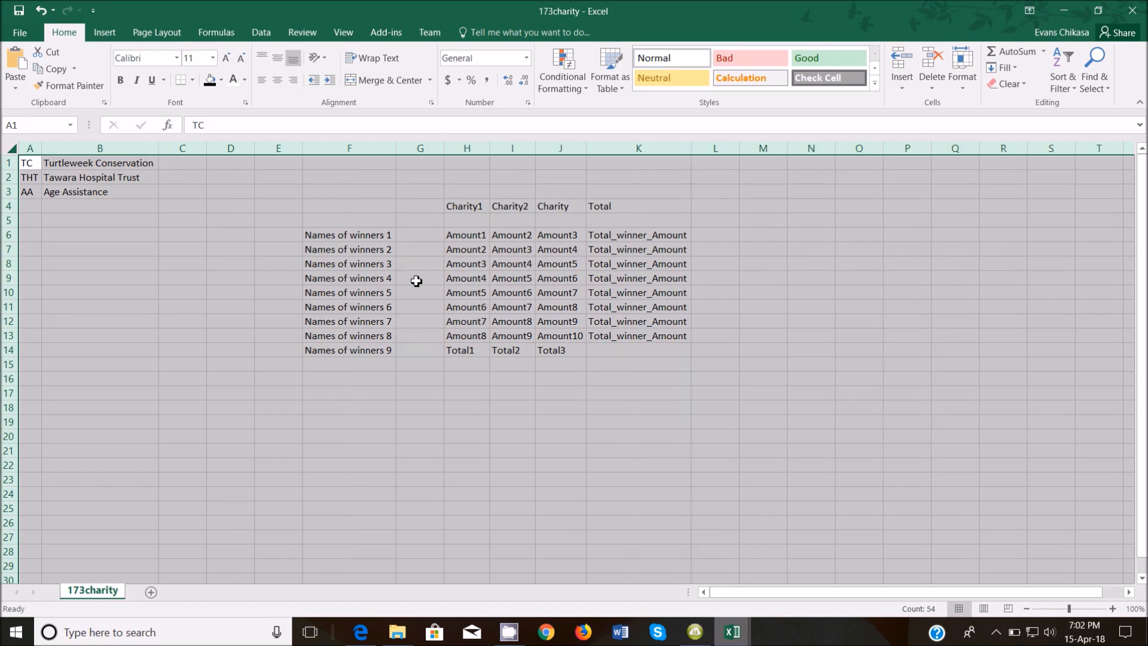
{"action": "right_click", "coordinate": [416, 145]}
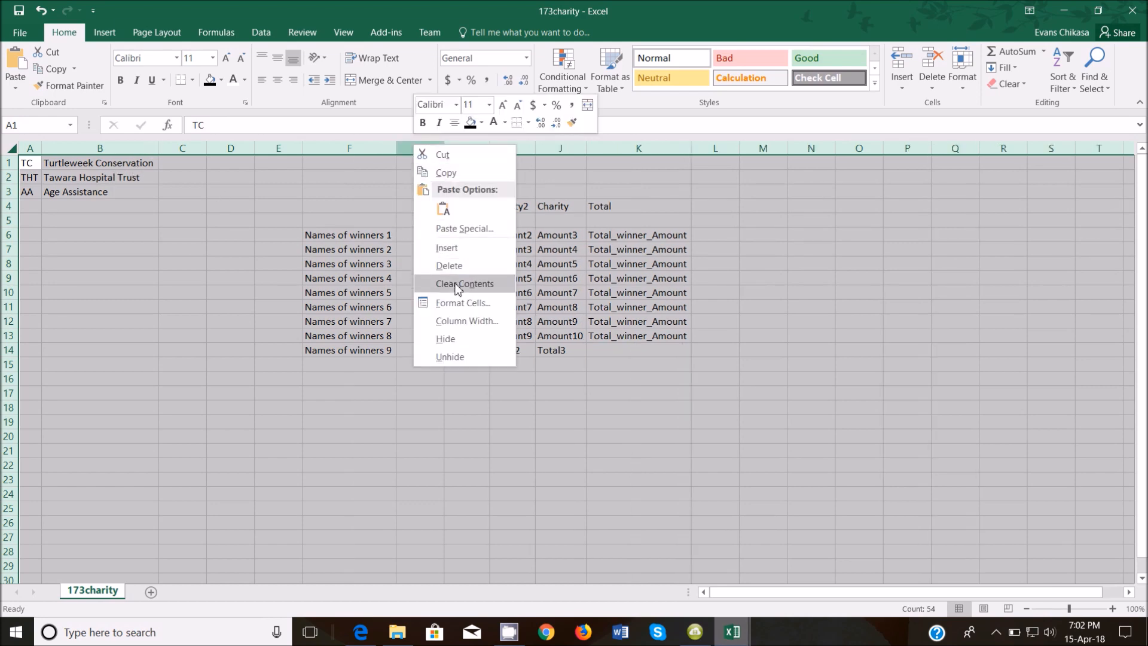
{"action": "left_click", "coordinate": [452, 258]}
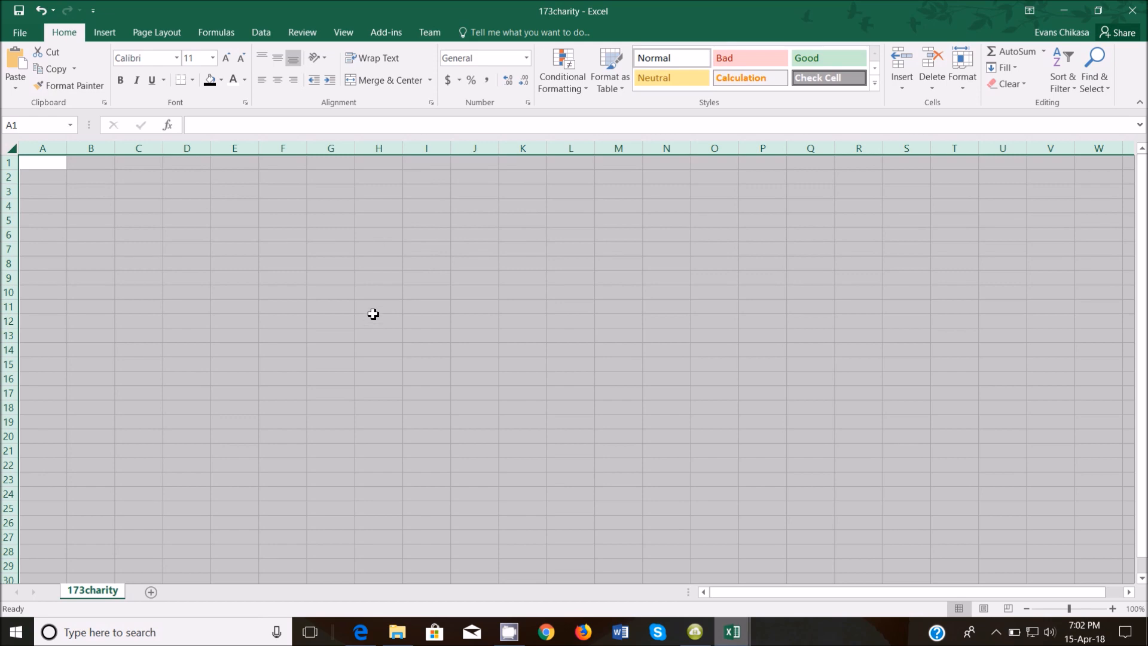
{"action": "key", "text": "ctrl+z"}
{"action": "left_click", "coordinate": [432, 409]}
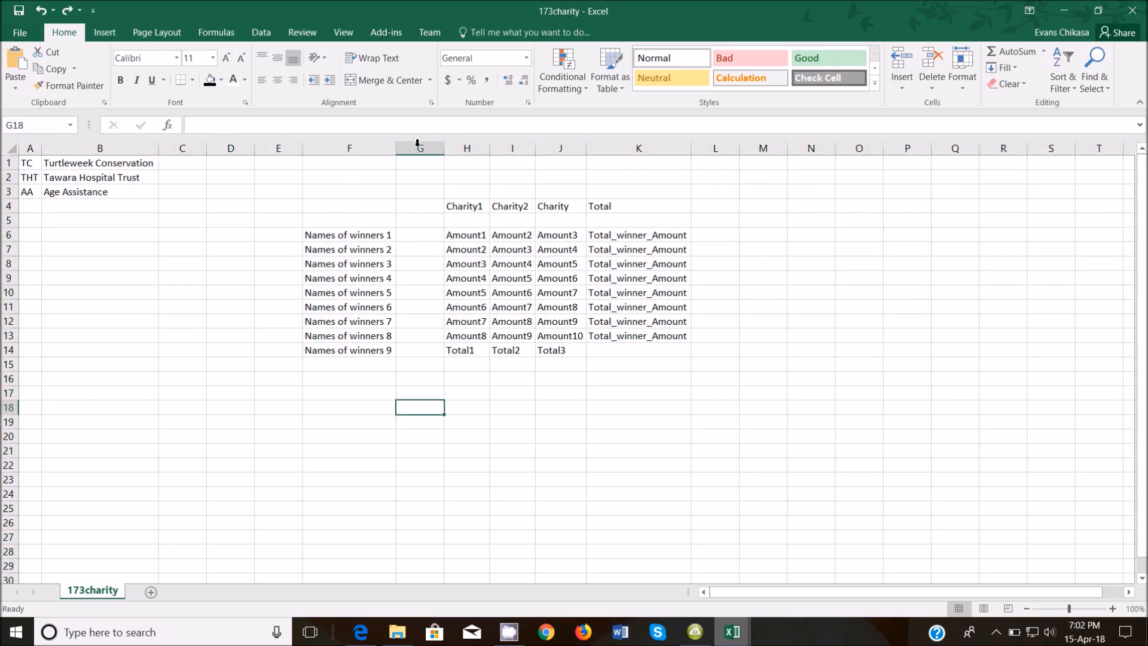
{"action": "right_click", "coordinate": [423, 143]}
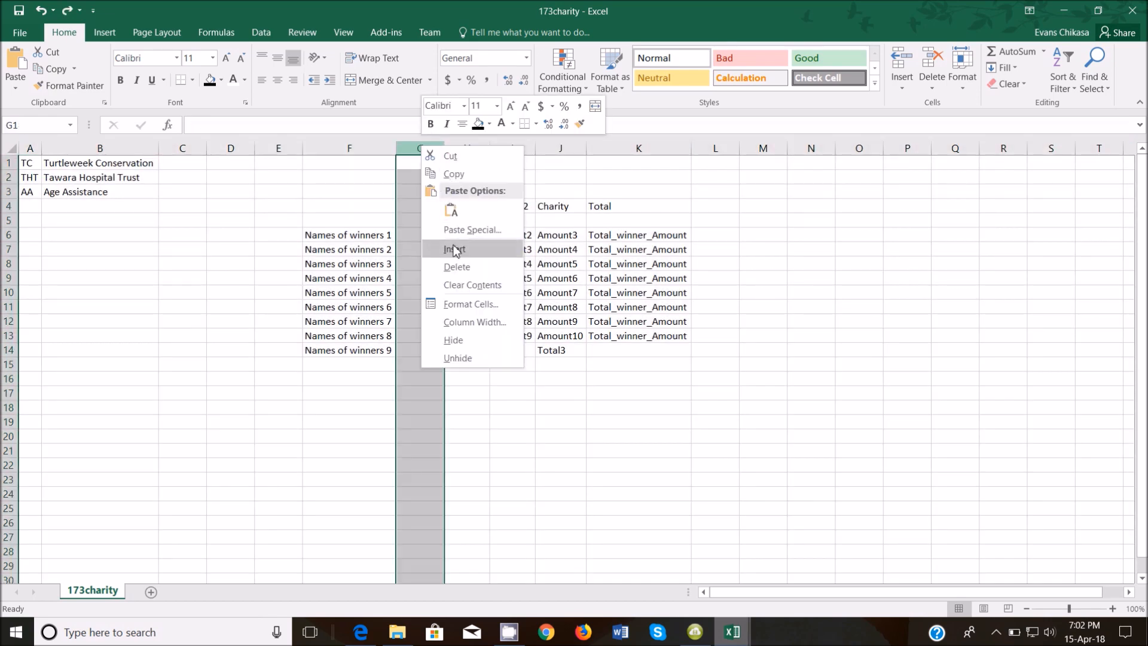
{"action": "left_click", "coordinate": [460, 267]}
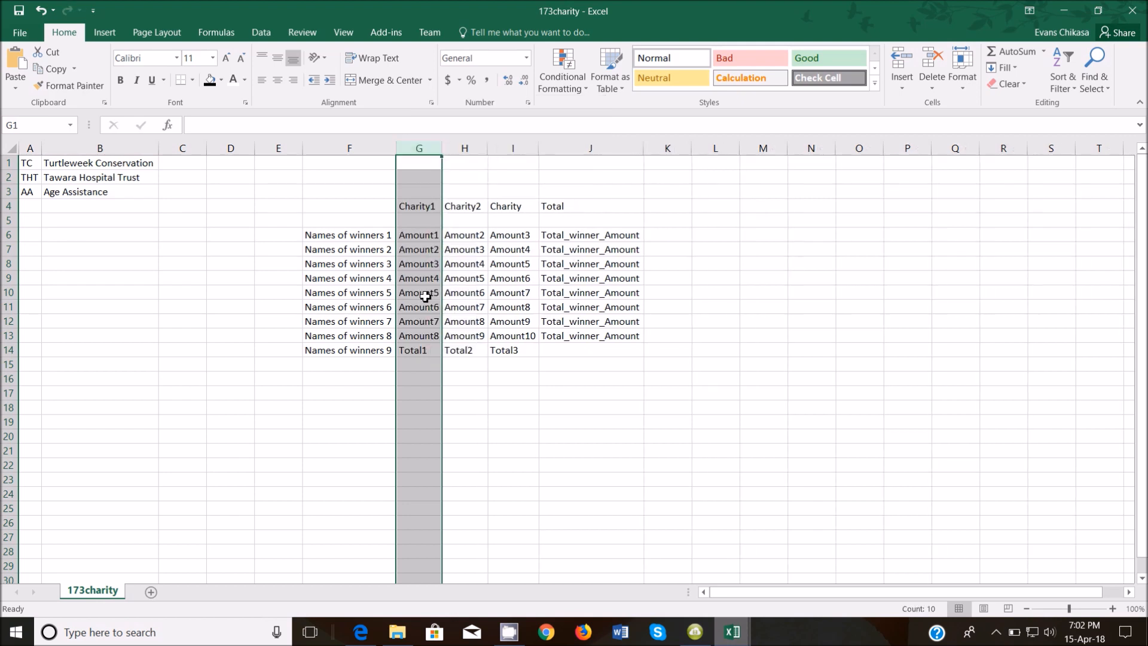
{"action": "left_click_drag", "start_coordinate": [333, 240], "coordinate": [359, 351]}
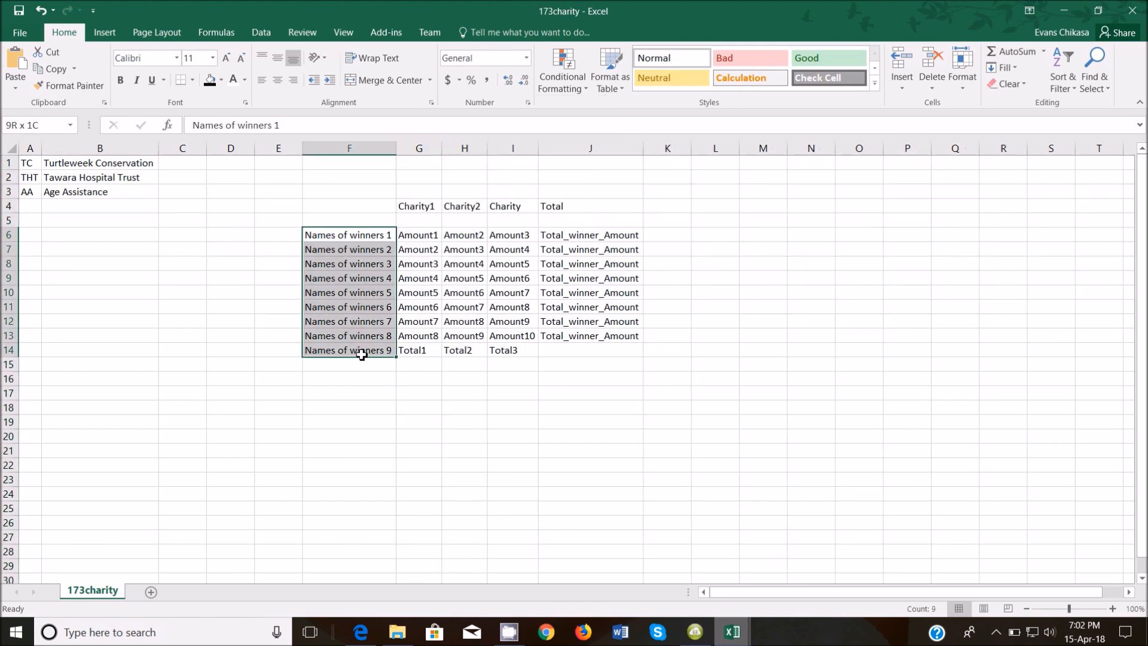
{"action": "left_click", "coordinate": [662, 83]}
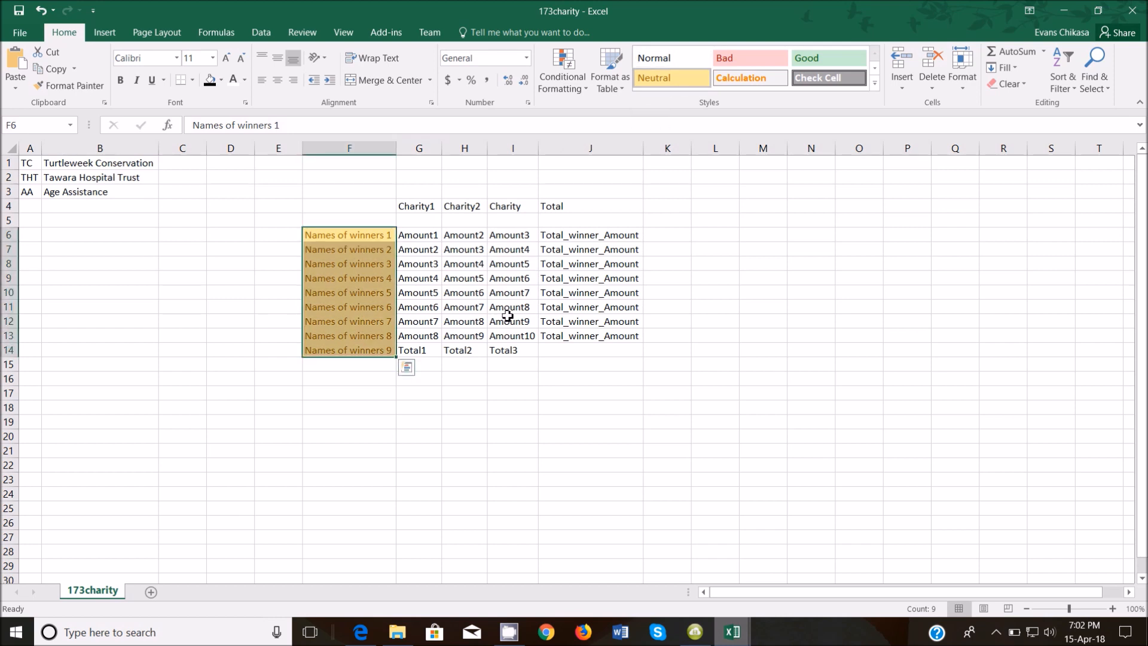
{"action": "left_click_drag", "start_coordinate": [412, 210], "coordinate": [548, 206]}
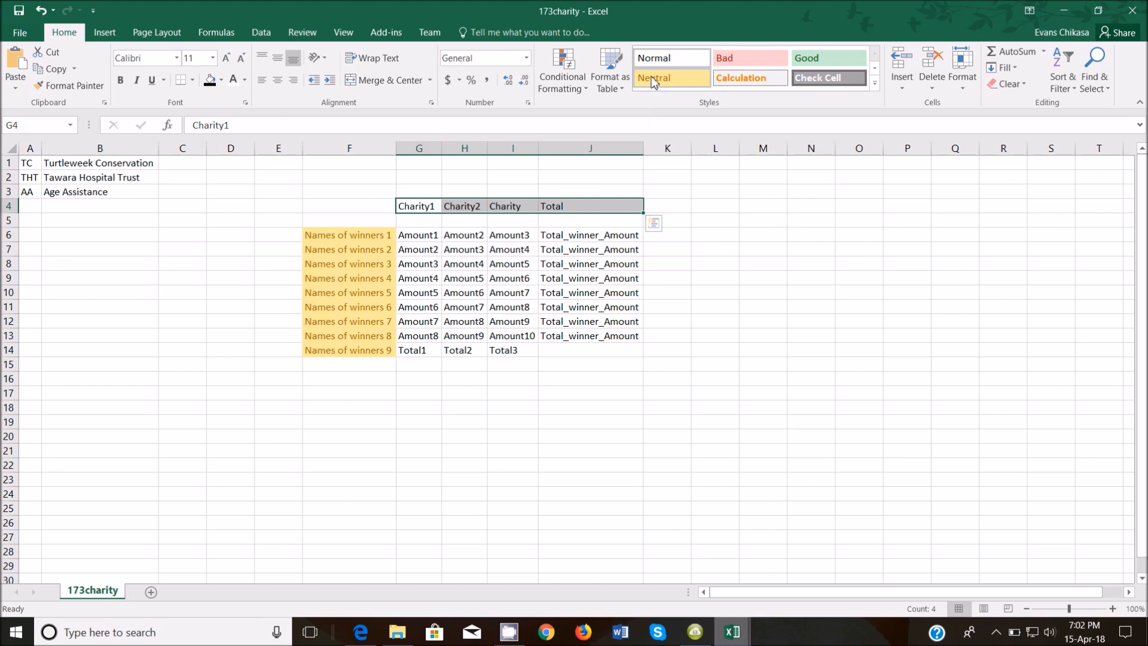
{"action": "left_click", "coordinate": [742, 59]}
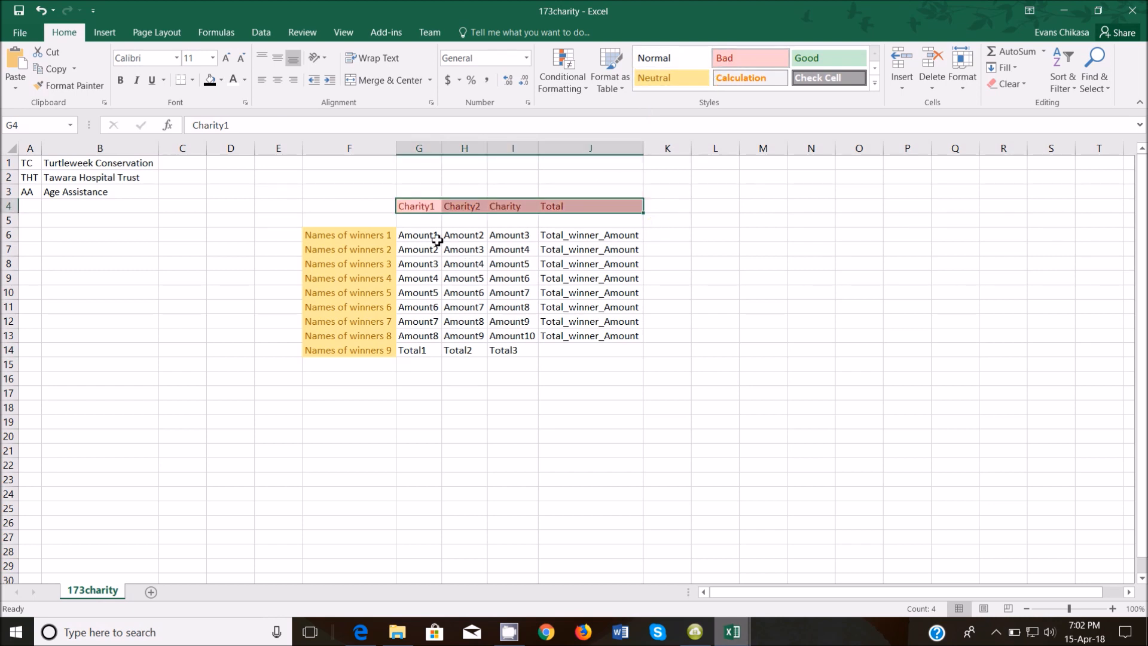
{"action": "left_click_drag", "start_coordinate": [419, 235], "coordinate": [597, 334]}
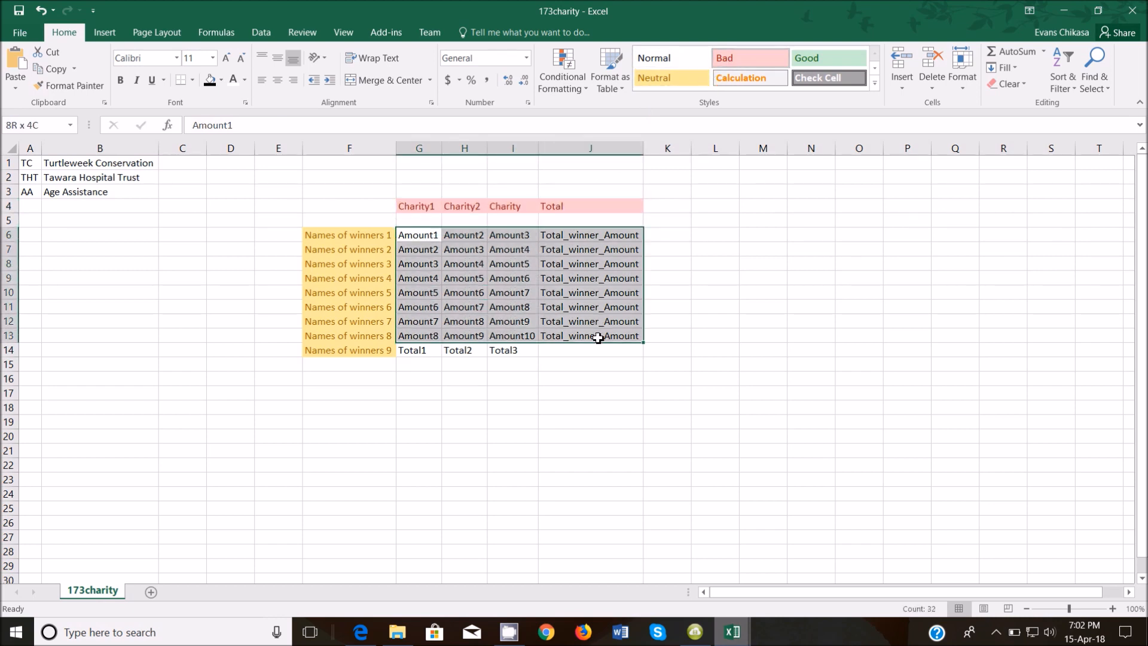
{"action": "left_click", "coordinate": [808, 59]}
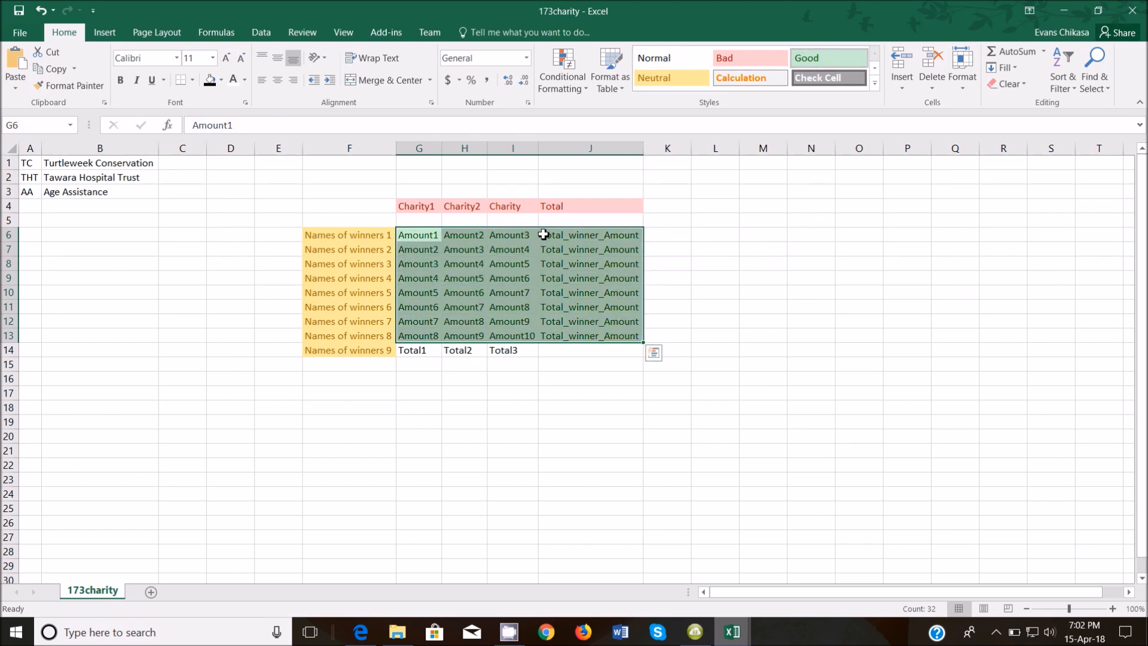
{"action": "left_click_drag", "start_coordinate": [550, 235], "coordinate": [577, 334]}
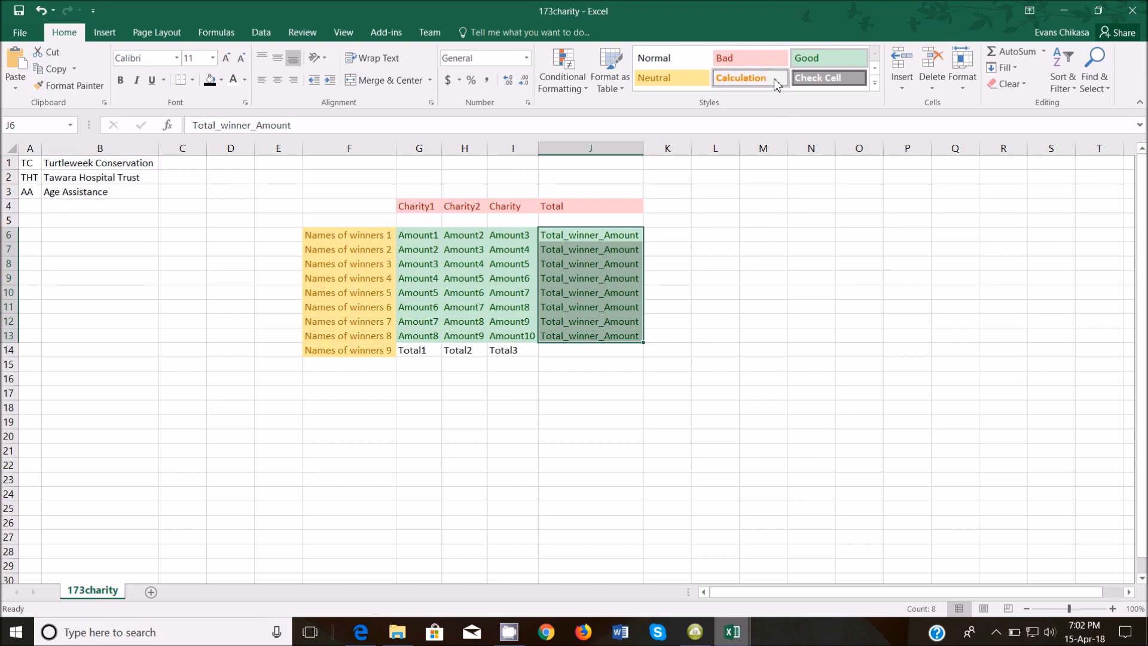
{"action": "left_click", "coordinate": [749, 78]}
{"action": "left_click_drag", "start_coordinate": [413, 351], "coordinate": [521, 350]}
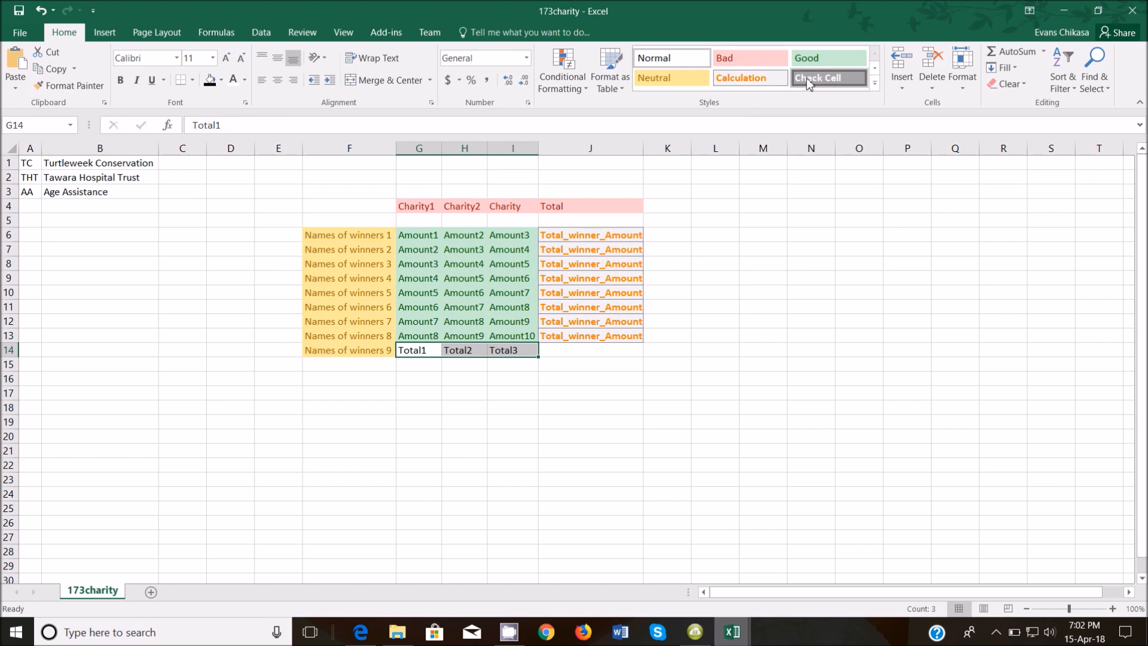
{"action": "left_click", "coordinate": [829, 78]}
{"action": "left_click", "coordinate": [457, 452]}
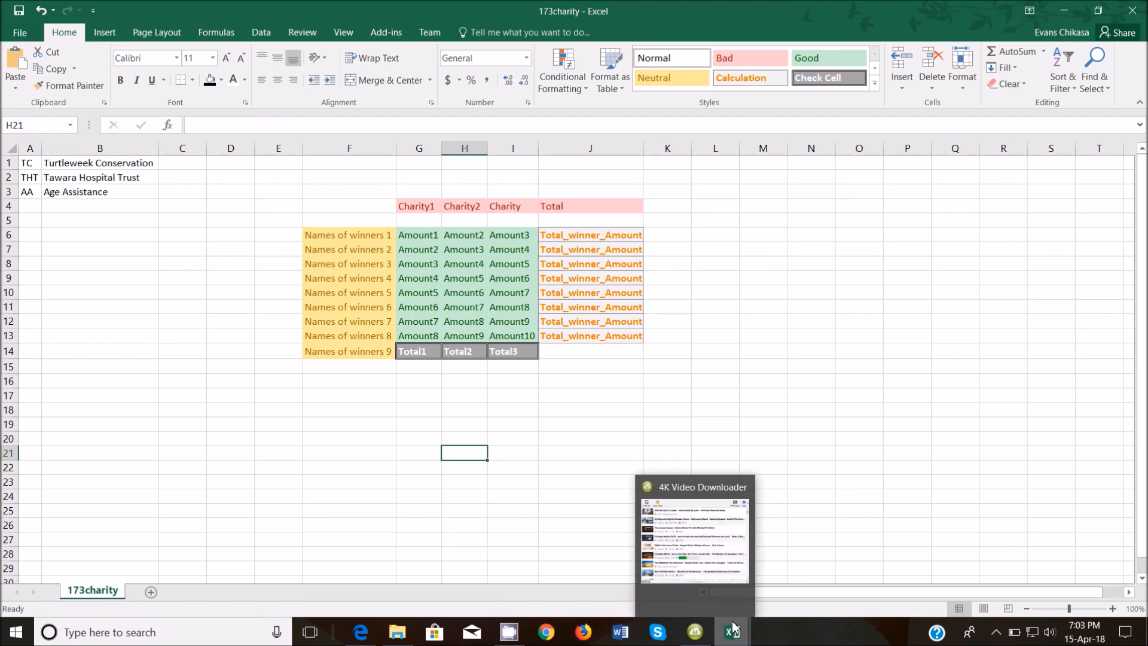
Bring up the exam PDF and reselect 'each winner has donated' and the items-won phrase.
{"action": "left_click", "coordinate": [362, 634]}
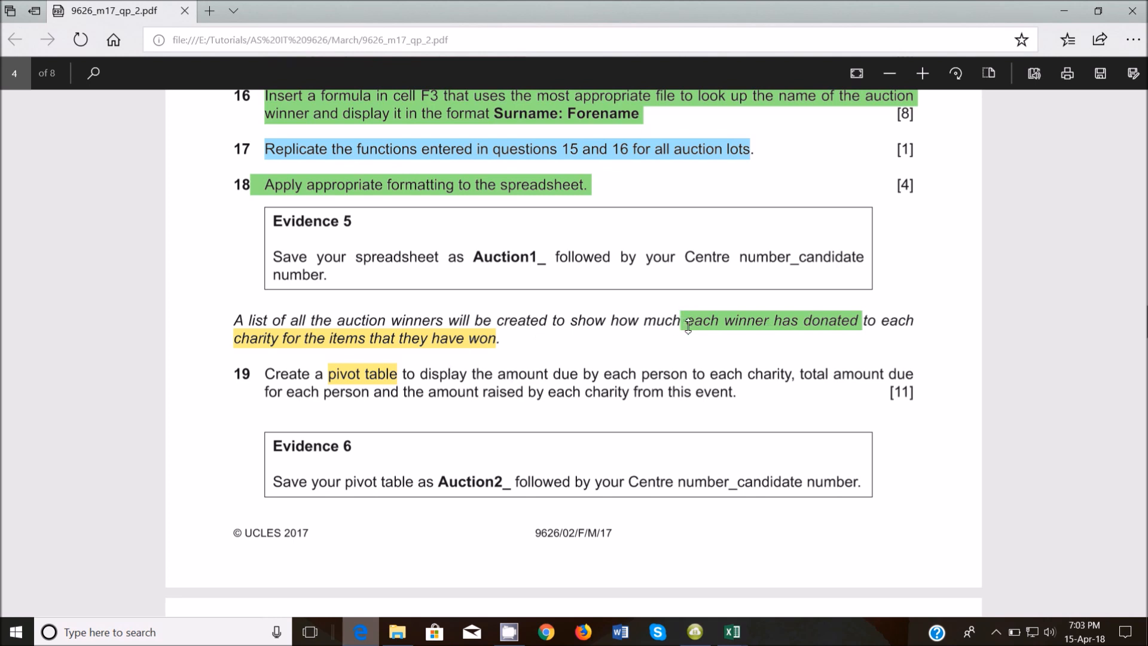
{"action": "left_click_drag", "start_coordinate": [688, 326], "coordinate": [861, 323]}
{"action": "left_click_drag", "start_coordinate": [235, 349], "coordinate": [499, 340]}
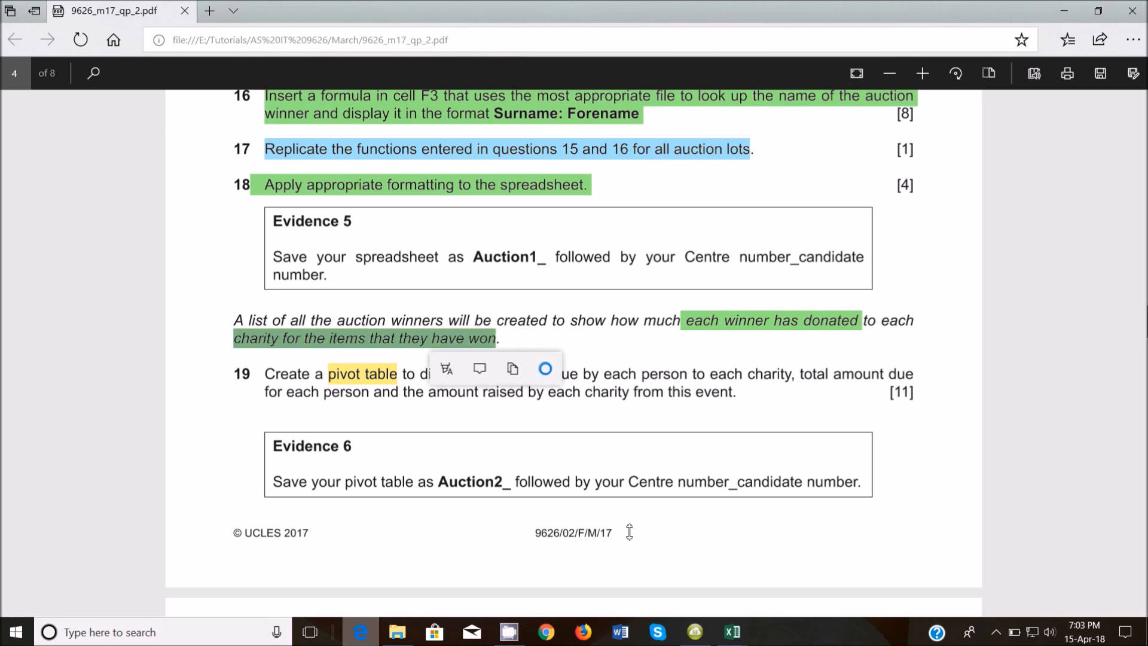
Review the 173charity winner names, charity headings G4:I4 and Amount cells, then return to the PDF.
{"action": "mouse_move", "coordinate": [734, 639]}
{"action": "left_click", "coordinate": [607, 582]}
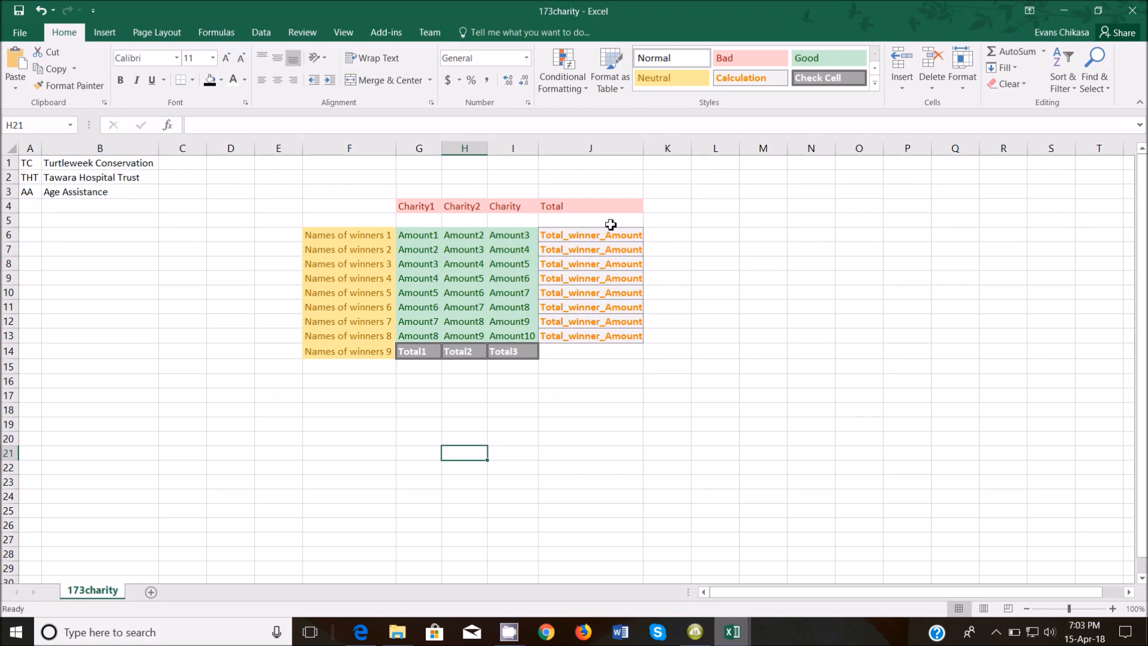
{"action": "left_click_drag", "start_coordinate": [368, 241], "coordinate": [389, 341]}
{"action": "left_click_drag", "start_coordinate": [405, 205], "coordinate": [519, 207]}
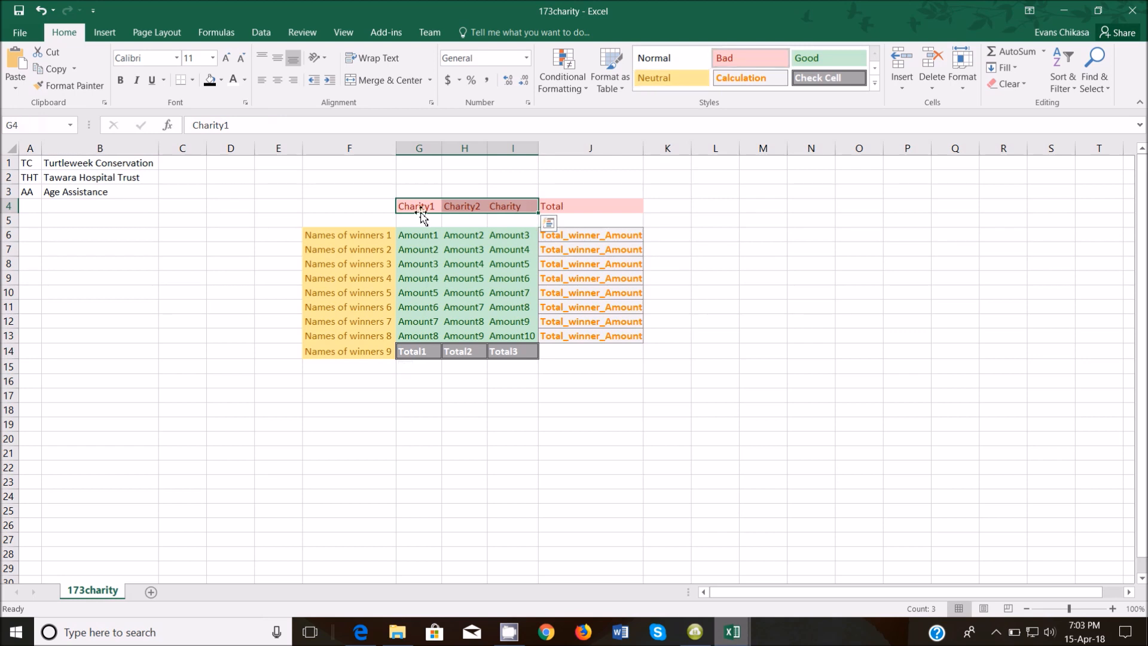
{"action": "left_click", "coordinate": [364, 240]}
{"action": "left_click", "coordinate": [449, 234]}
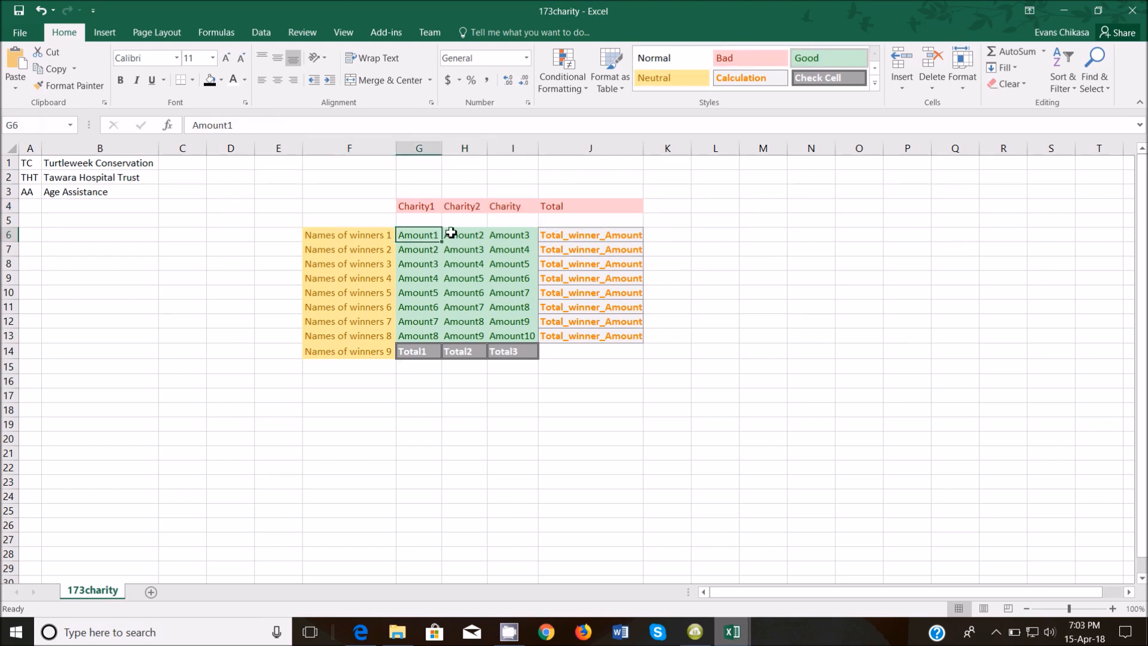
{"action": "left_click", "coordinate": [502, 235]}
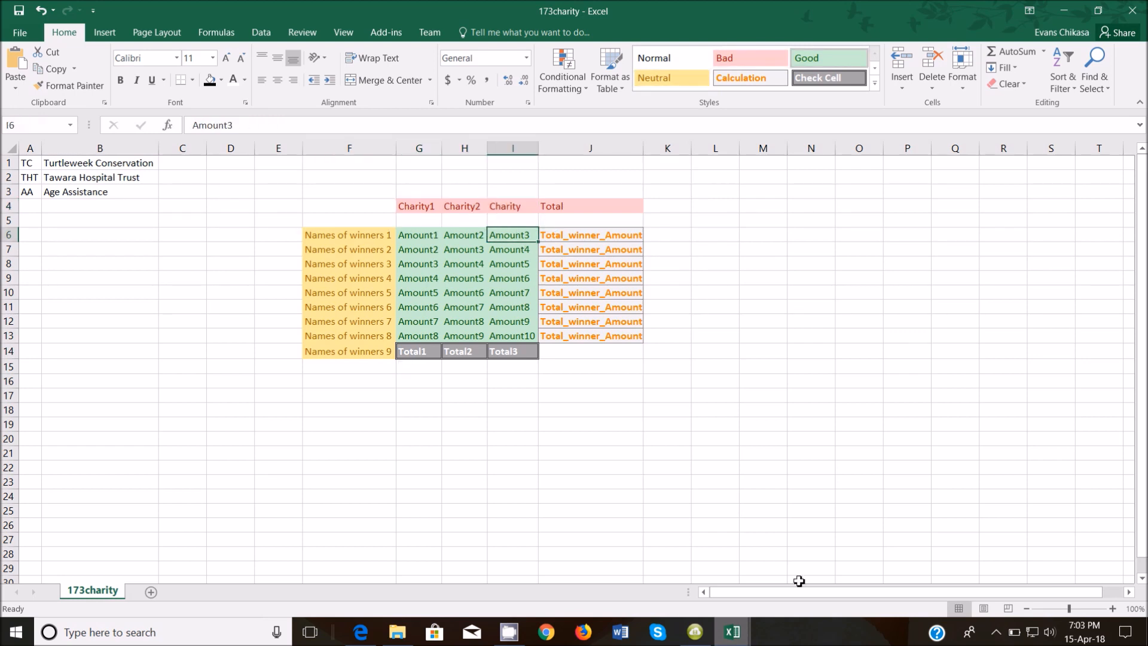
{"action": "mouse_move", "coordinate": [729, 638]}
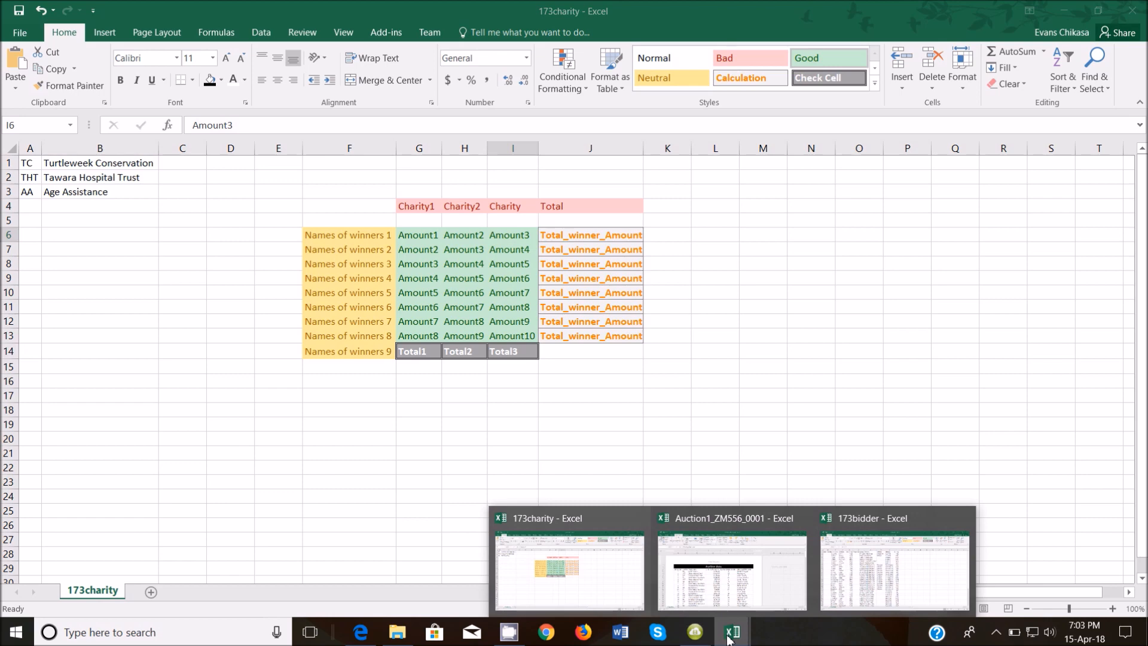
{"action": "left_click", "coordinate": [361, 633]}
Highlight 'amount due by each' yellow and 'to each charity' green in question 19.
{"action": "left_click", "coordinate": [648, 347]}
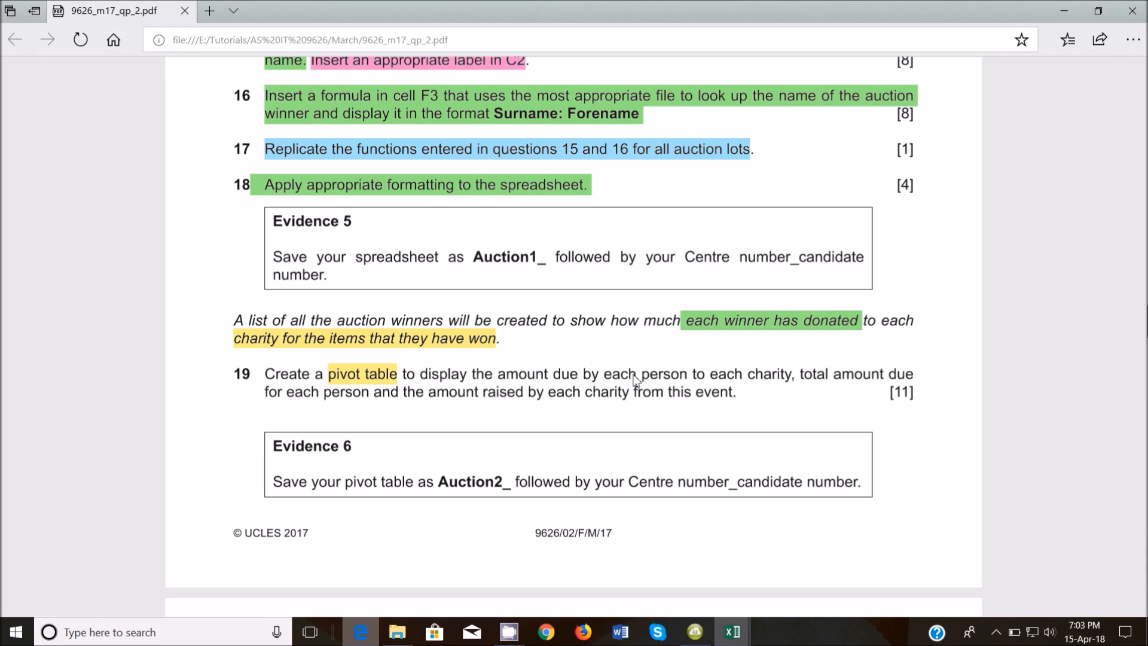
{"action": "left_click_drag", "start_coordinate": [502, 374], "coordinate": [574, 375]}
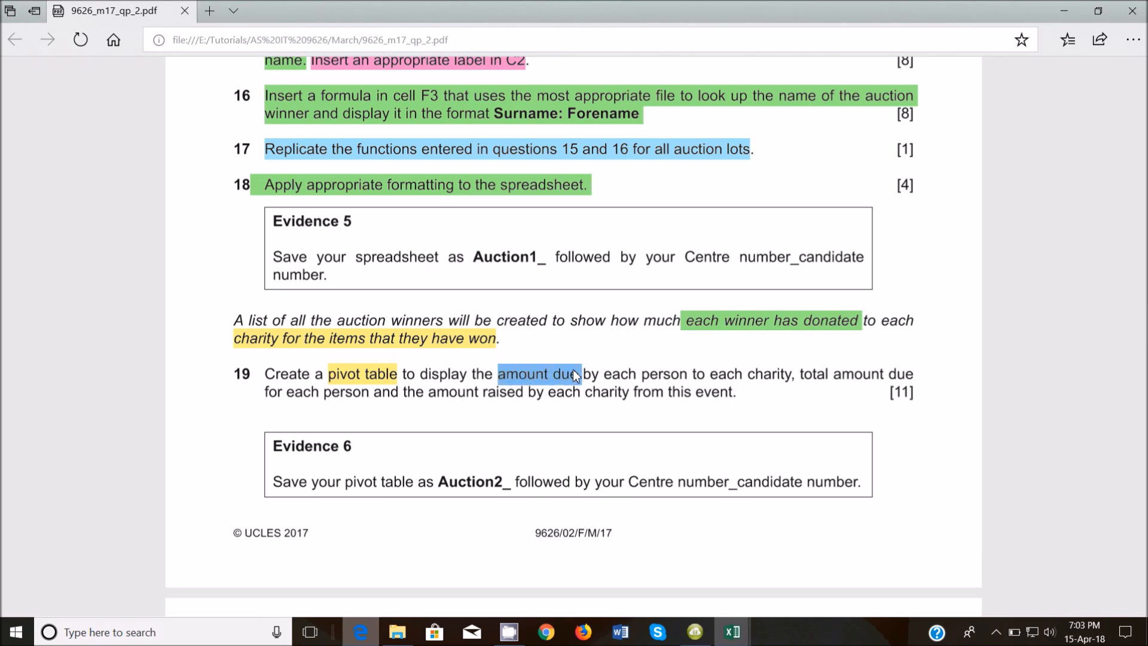
{"action": "left_click_drag", "start_coordinate": [708, 373], "coordinate": [585, 397]}
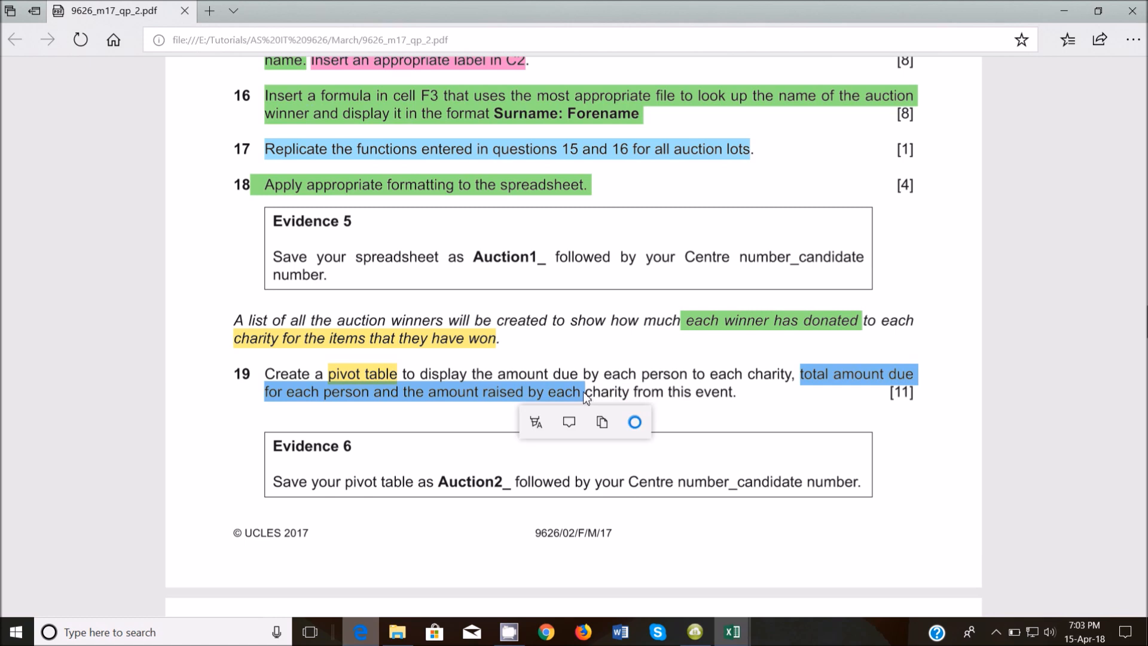
{"action": "left_click_drag", "start_coordinate": [498, 378], "coordinate": [638, 377]}
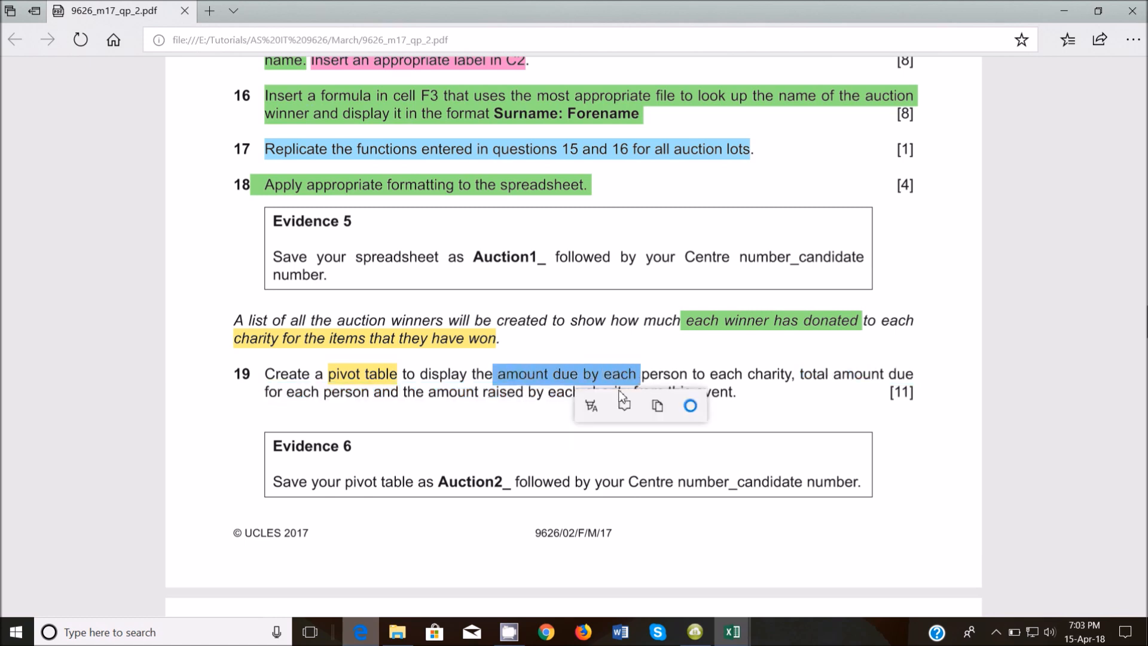
{"action": "left_click", "coordinate": [590, 408]}
{"action": "left_click", "coordinate": [591, 441]}
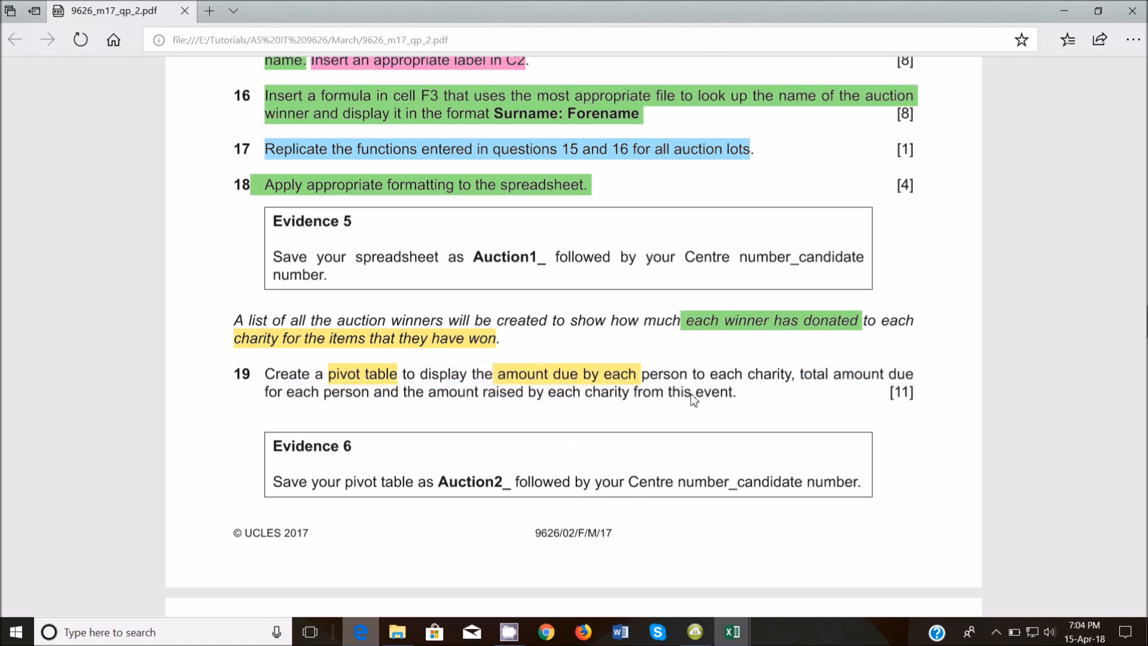
{"action": "left_click_drag", "start_coordinate": [693, 375], "coordinate": [792, 377]}
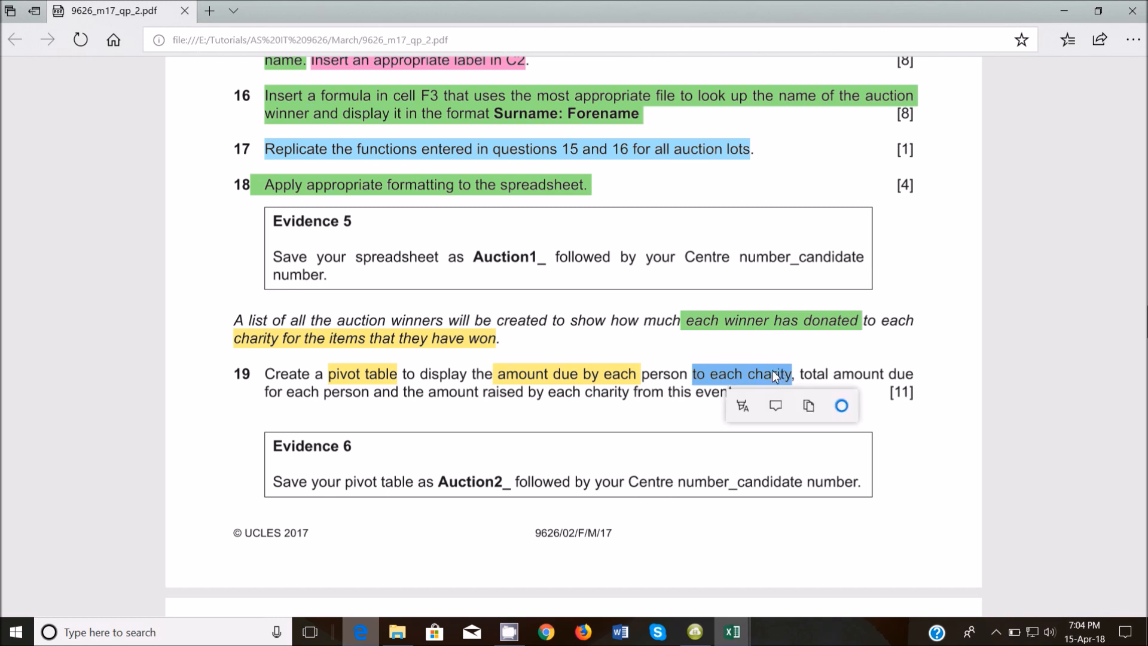
{"action": "left_click", "coordinate": [743, 406]}
{"action": "left_click", "coordinate": [744, 470]}
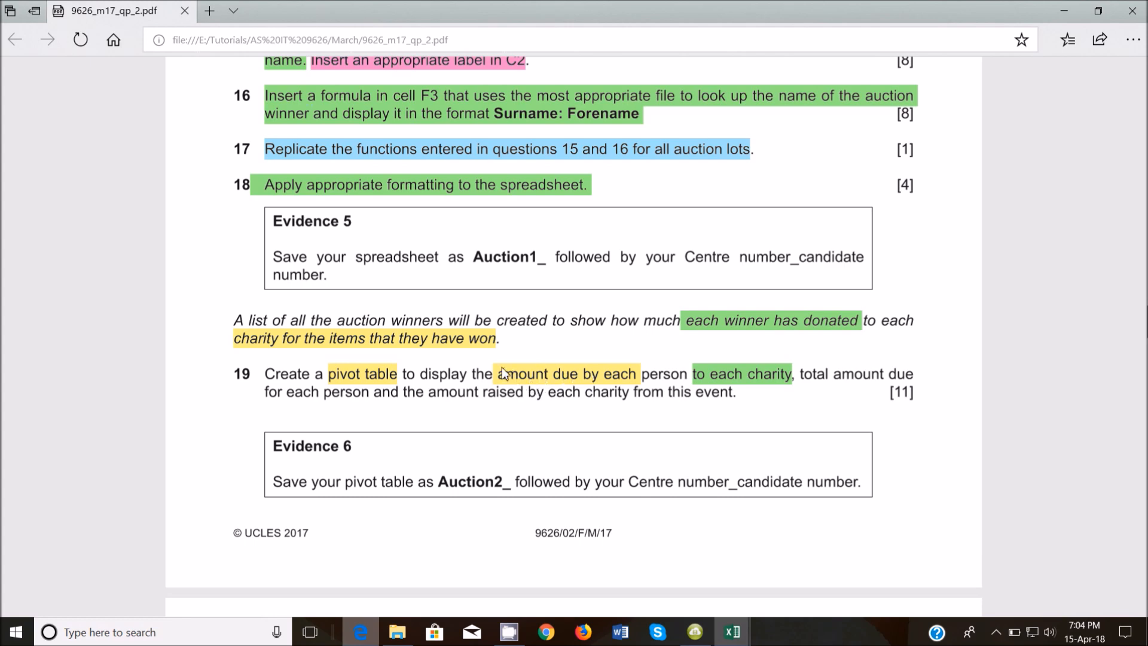
Re-highlight 'amount due' pink and remove the highlight from 'by each person'.
{"action": "left_click_drag", "start_coordinate": [502, 370], "coordinate": [566, 373]}
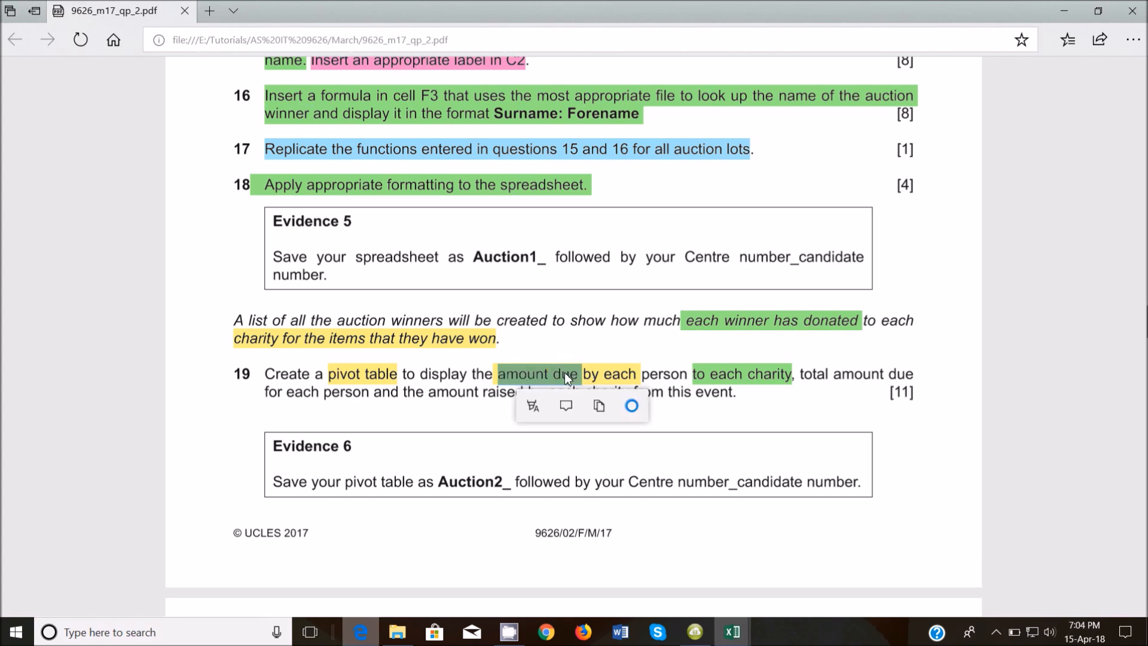
{"action": "left_click", "coordinate": [533, 406]}
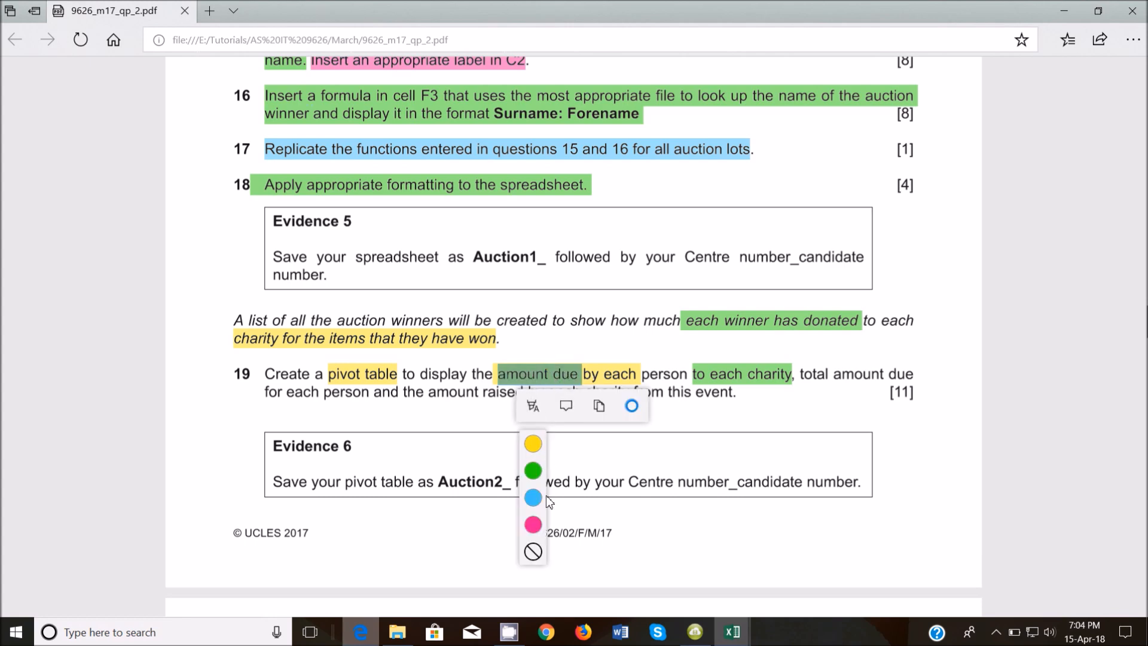
{"action": "left_click", "coordinate": [533, 526]}
{"action": "left_click_drag", "start_coordinate": [583, 377], "coordinate": [691, 377]}
{"action": "left_click", "coordinate": [648, 408]}
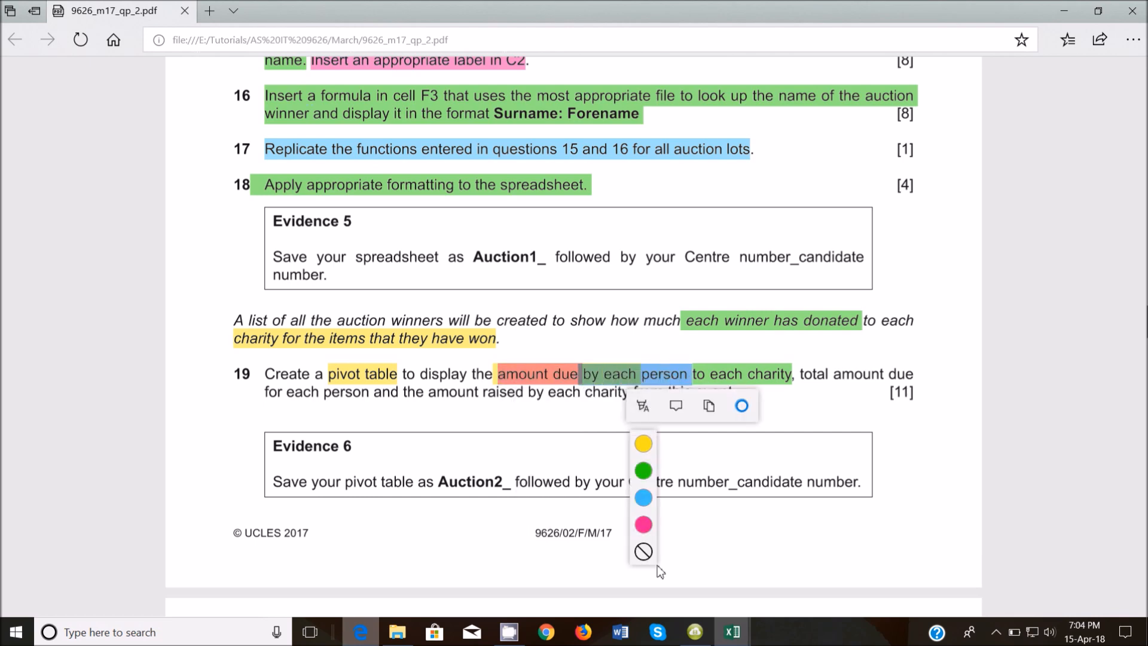
{"action": "left_click", "coordinate": [646, 548]}
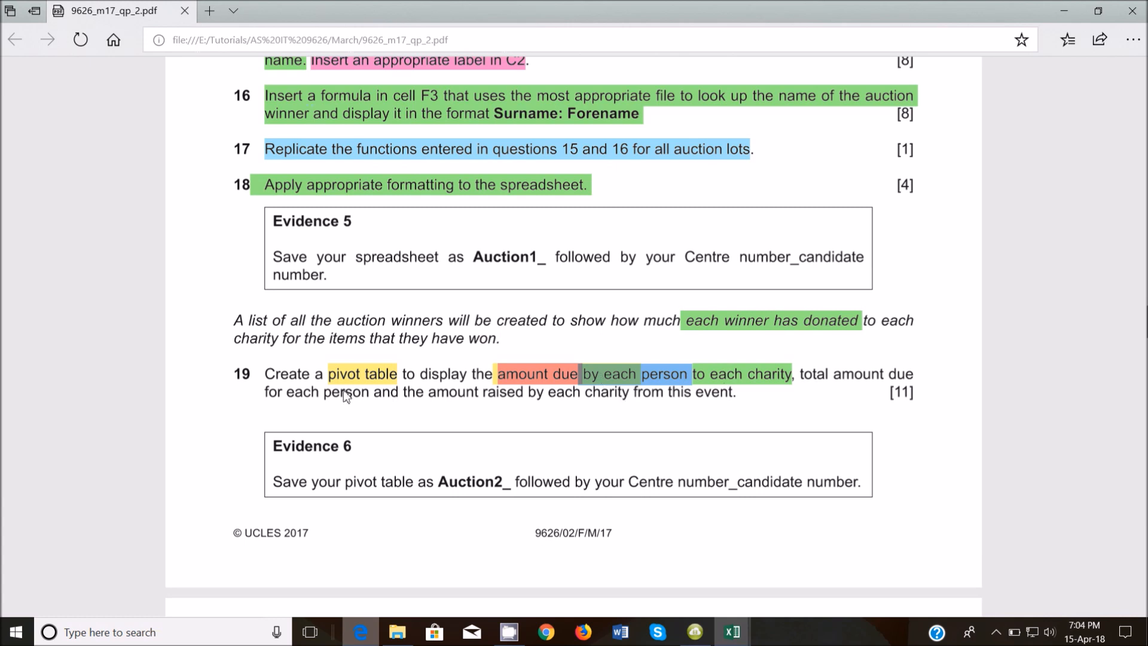
Highlight 'for each person' and 'total amount due' in pink.
{"action": "left_click_drag", "start_coordinate": [267, 393], "coordinate": [363, 395]}
{"action": "left_click", "coordinate": [328, 423]}
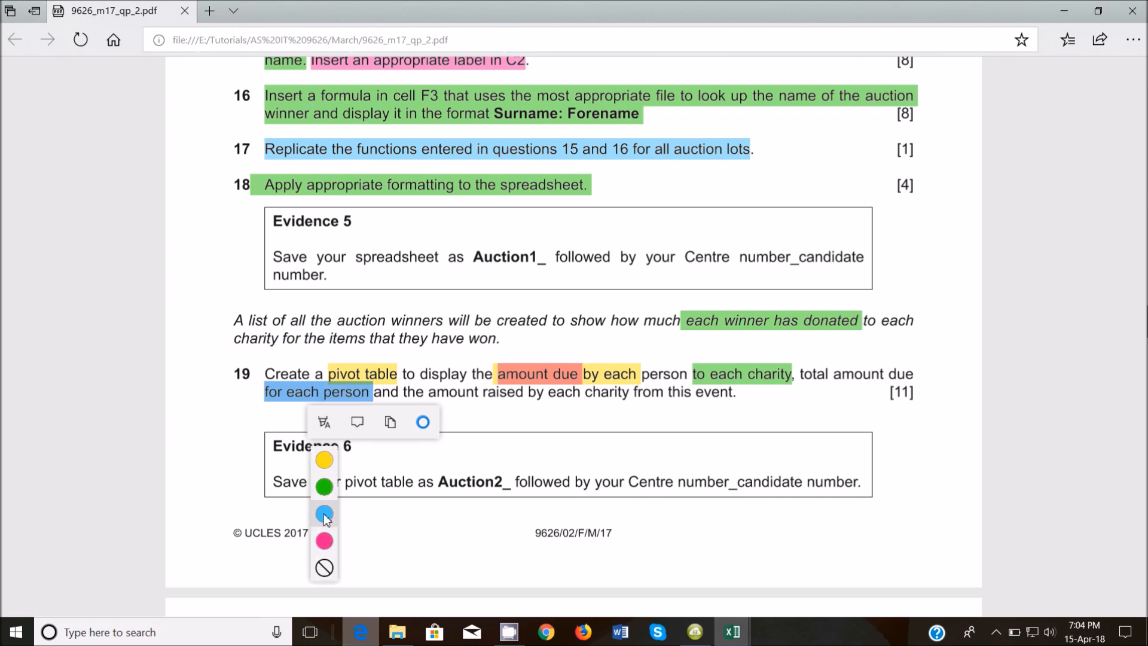
{"action": "left_click", "coordinate": [323, 538]}
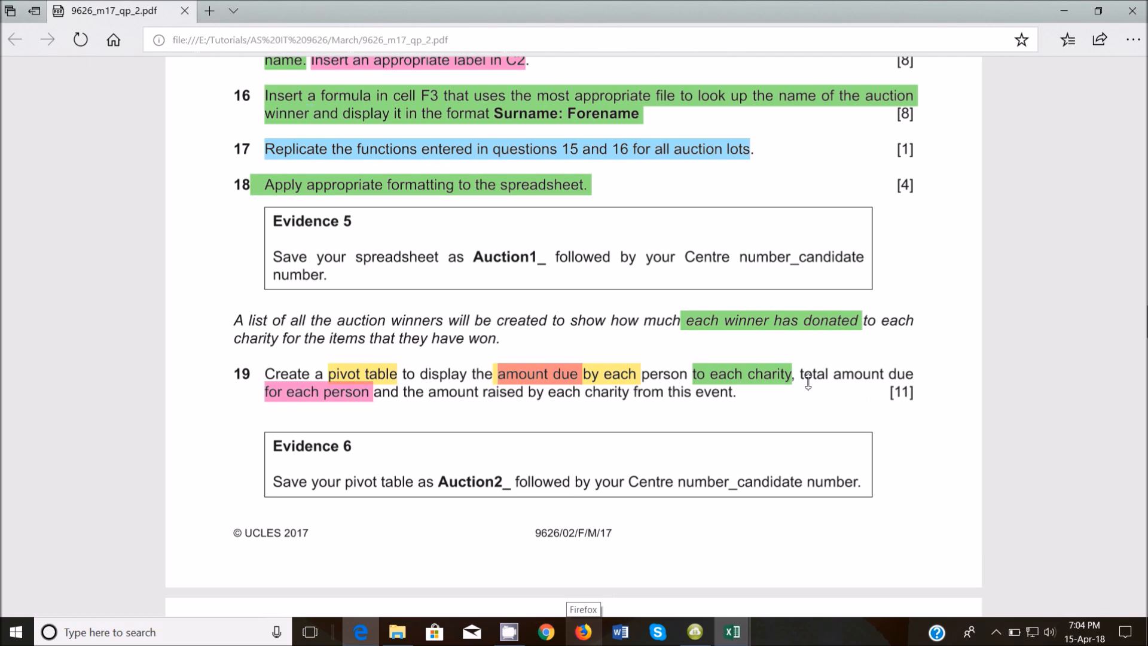
{"action": "left_click_drag", "start_coordinate": [801, 375], "coordinate": [914, 375]}
{"action": "left_click", "coordinate": [870, 405]}
{"action": "left_click", "coordinate": [871, 524]}
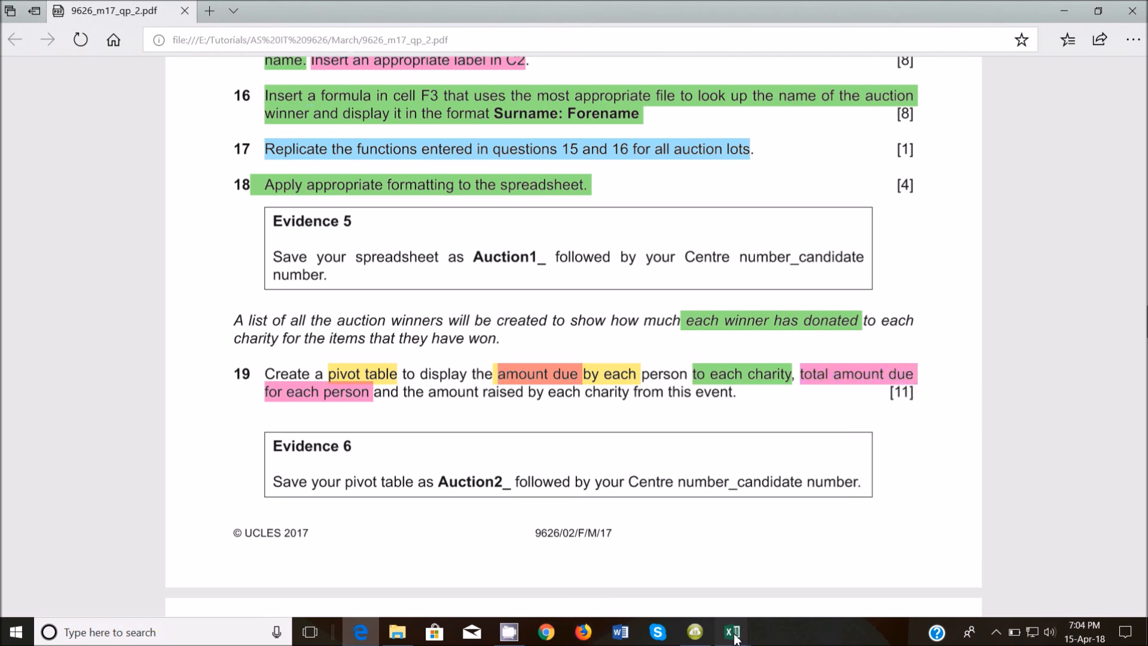
{"action": "mouse_move", "coordinate": [732, 632]}
{"action": "left_click", "coordinate": [631, 589]}
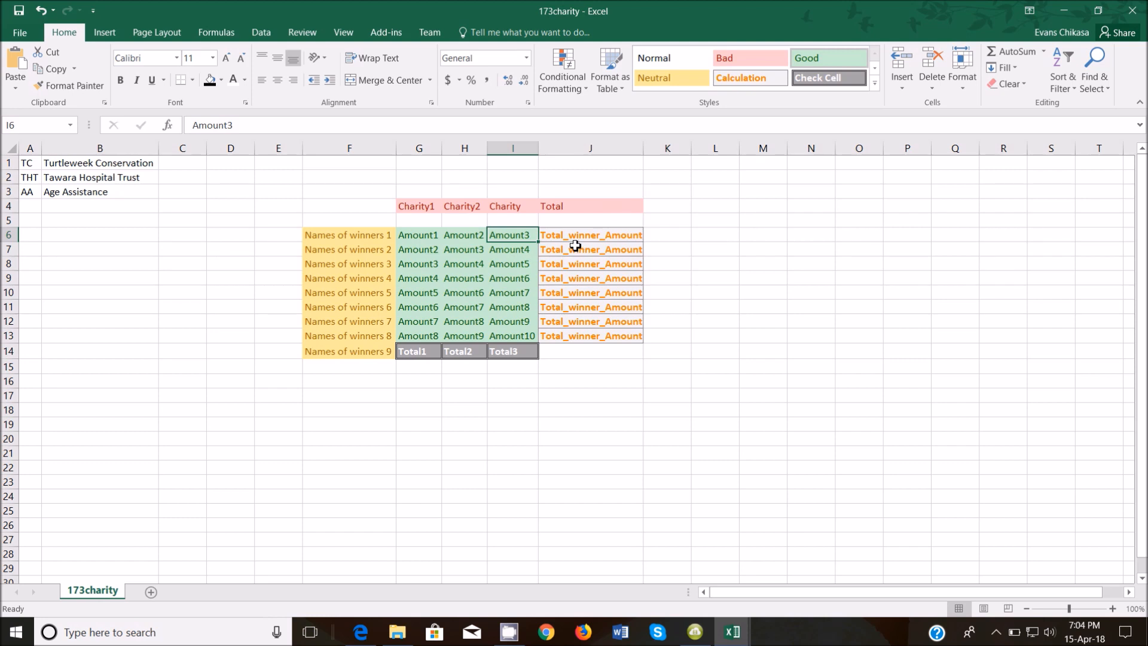
Review the Total_winner_Amount entries in cells J6 to J10.
{"action": "left_click_drag", "start_coordinate": [582, 239], "coordinate": [609, 233]}
{"action": "left_click", "coordinate": [596, 250]}
{"action": "left_click", "coordinate": [591, 263]}
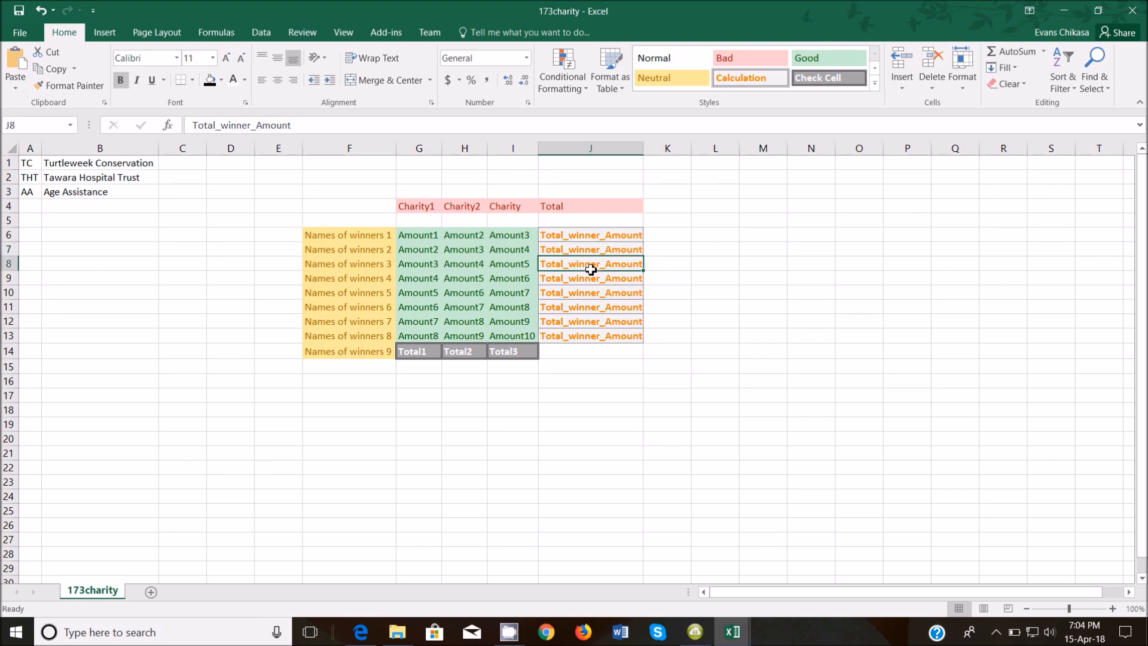
{"action": "left_click", "coordinate": [591, 279]}
{"action": "left_click", "coordinate": [592, 295]}
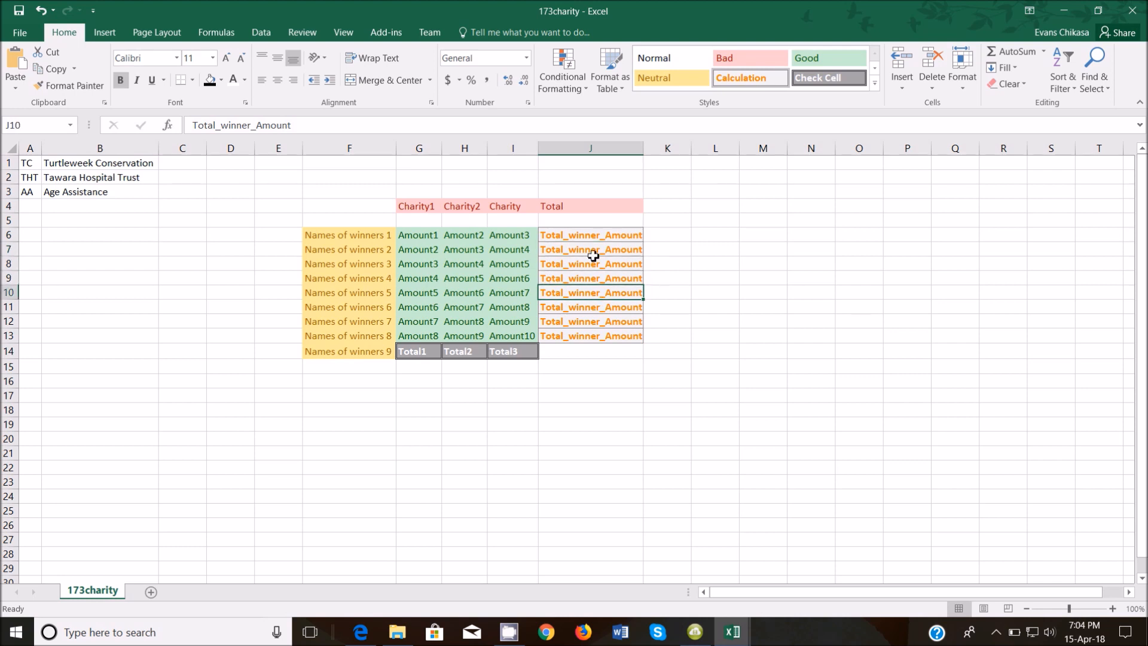
Highlight 'the amount raised by each charity' in question 19 green.
{"action": "mouse_move", "coordinate": [735, 638]}
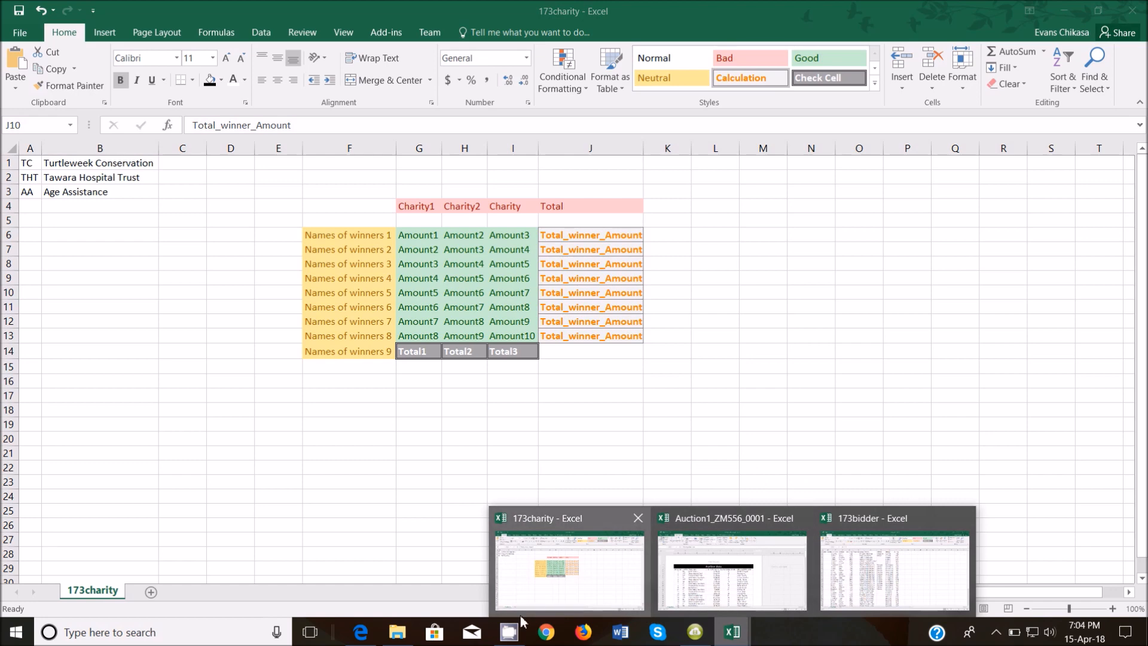
{"action": "left_click", "coordinate": [360, 632]}
{"action": "left_click_drag", "start_coordinate": [405, 392], "coordinate": [601, 395]}
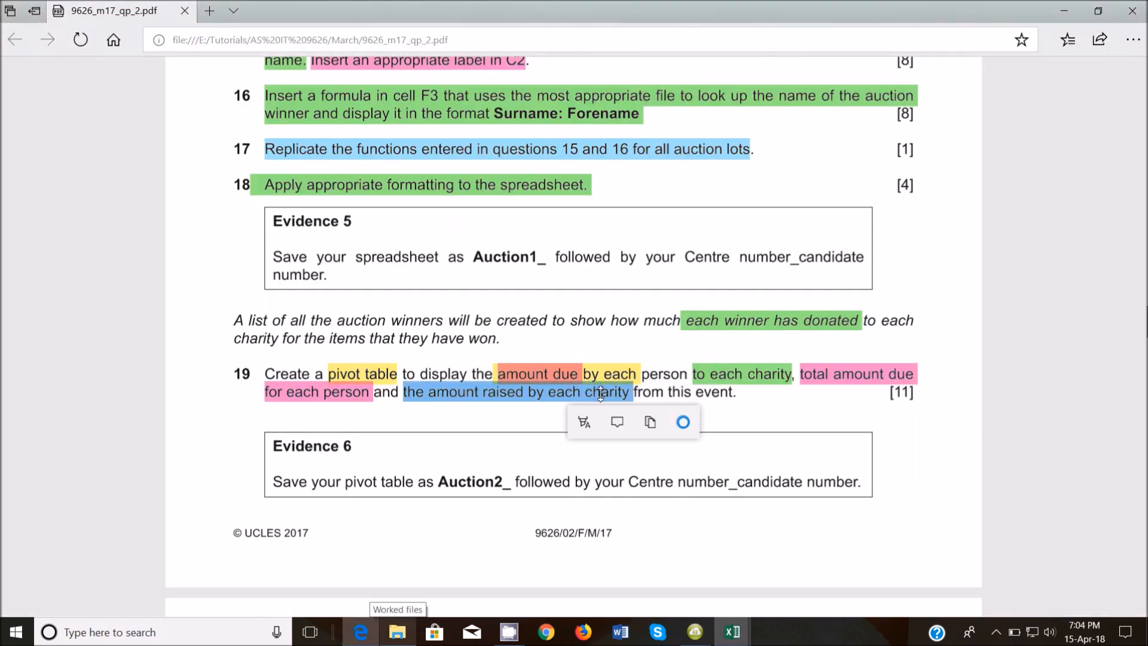
{"action": "left_click", "coordinate": [584, 422]}
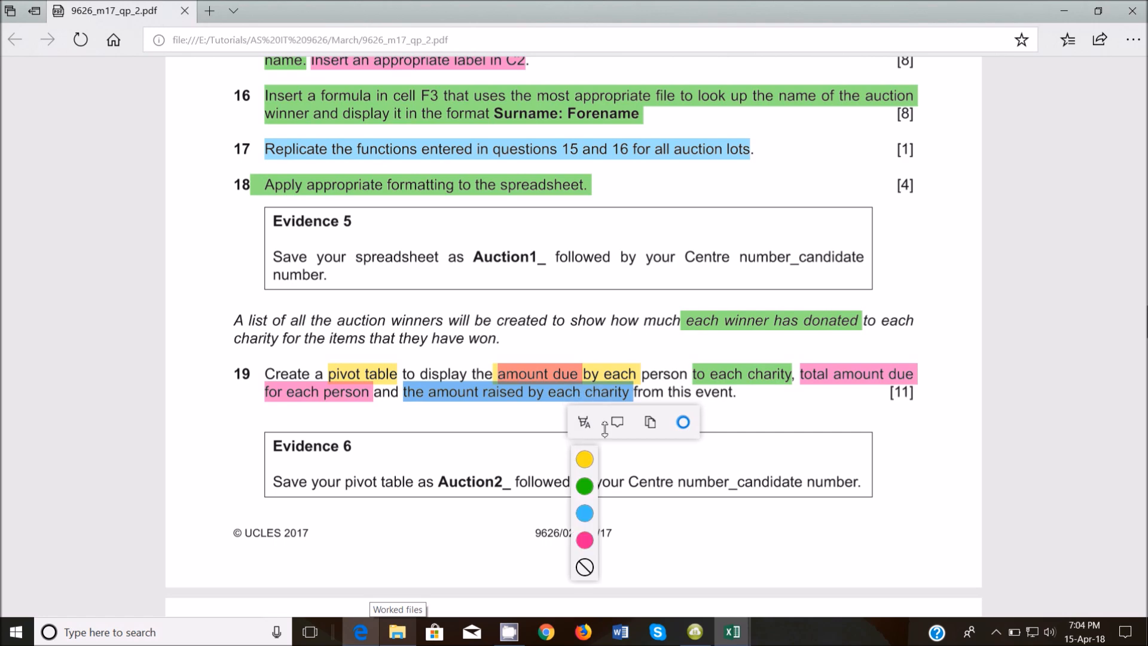
{"action": "left_click", "coordinate": [585, 486]}
{"action": "left_click", "coordinate": [732, 631]}
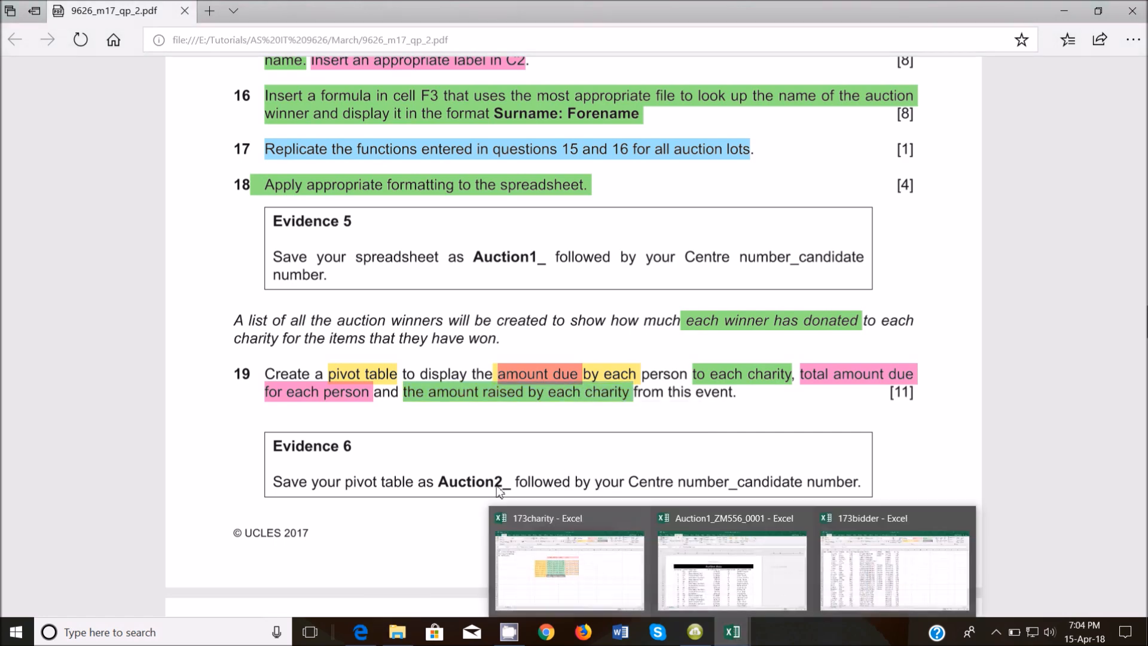
{"action": "left_click", "coordinate": [617, 576]}
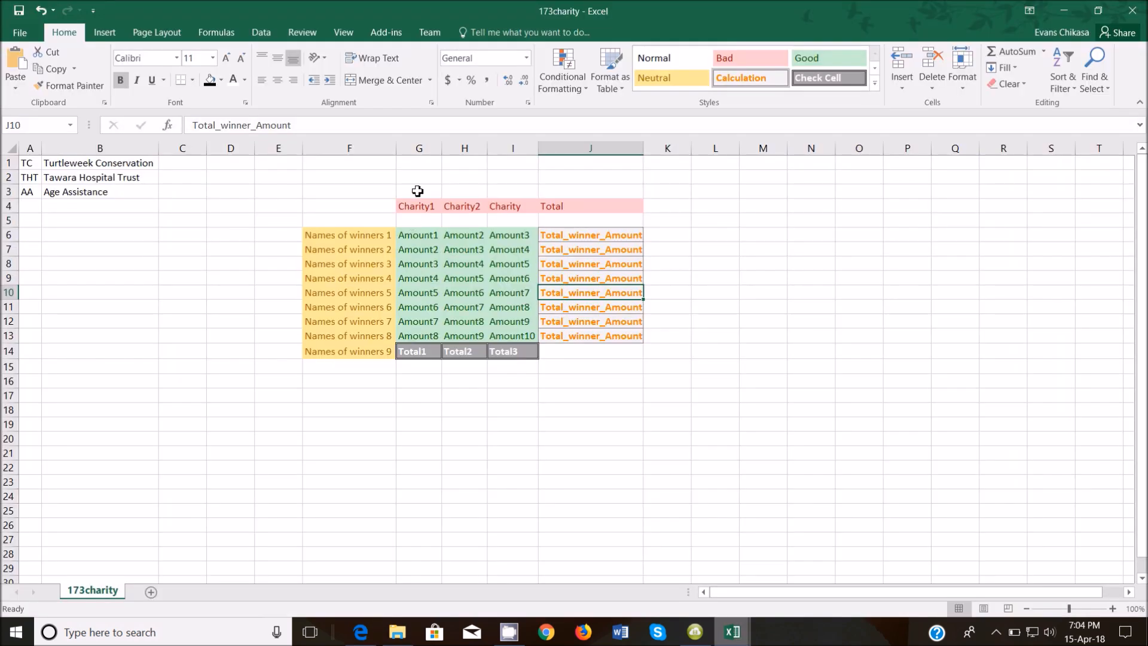
{"action": "left_click", "coordinate": [422, 151]}
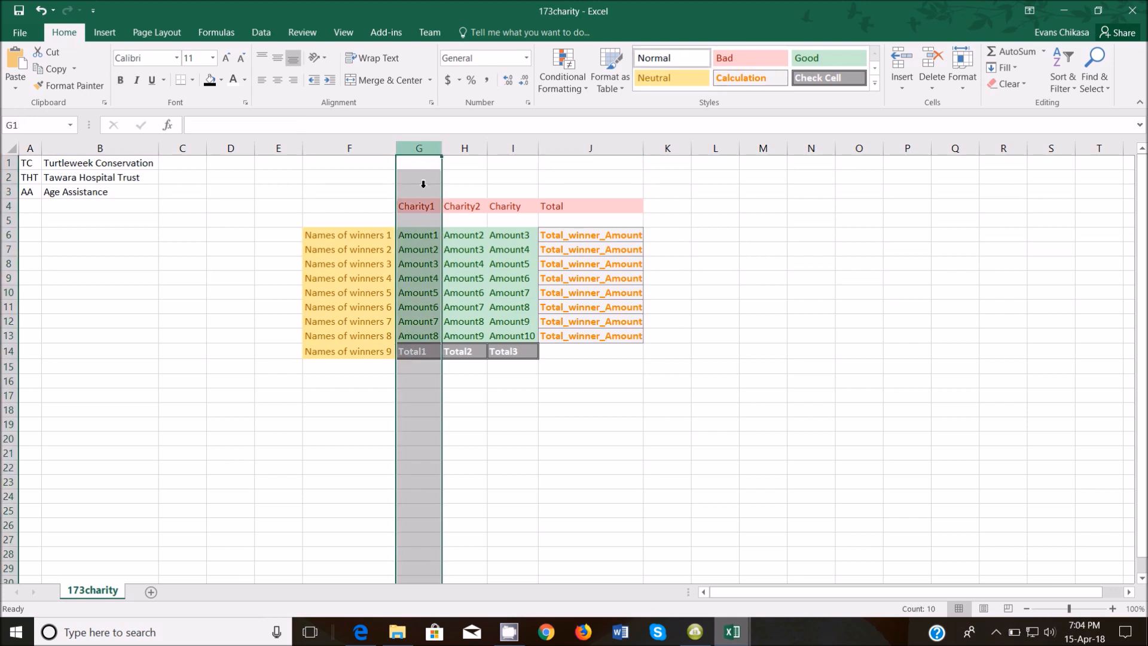
{"action": "left_click", "coordinate": [424, 356]}
{"action": "left_click", "coordinate": [465, 149]}
{"action": "left_click", "coordinate": [465, 352]}
{"action": "left_click", "coordinate": [512, 149]}
{"action": "left_click", "coordinate": [507, 353]}
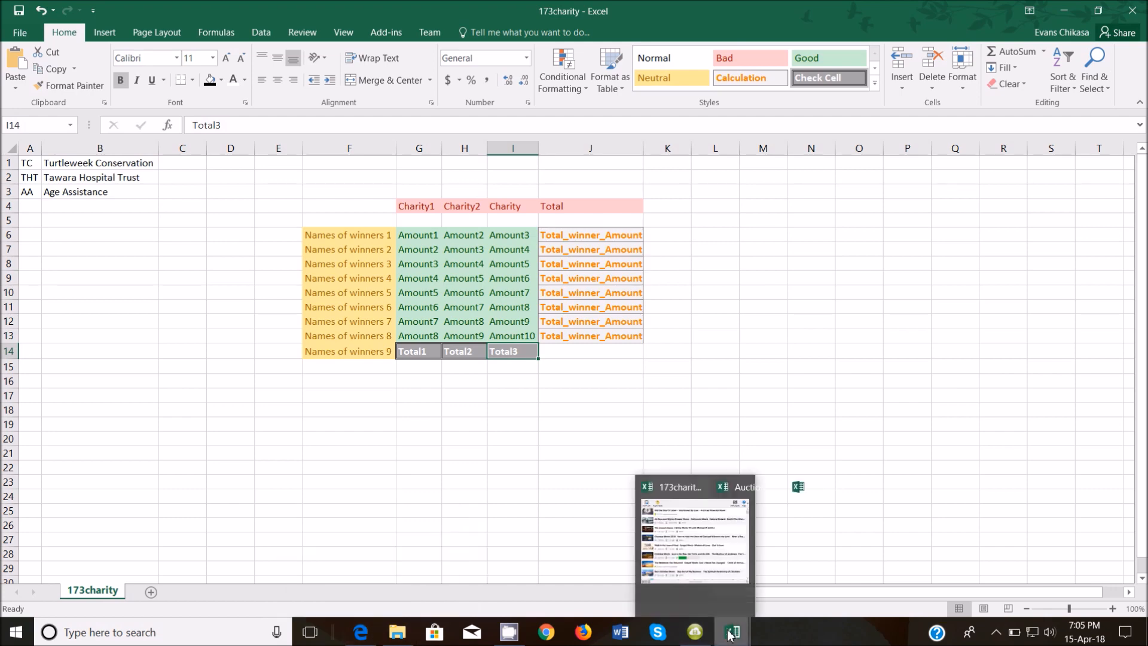
Switch to Auction1_ZM556_0001 and select the lot number and Charity name cells.
{"action": "mouse_move", "coordinate": [731, 632]}
{"action": "left_click", "coordinate": [727, 592]}
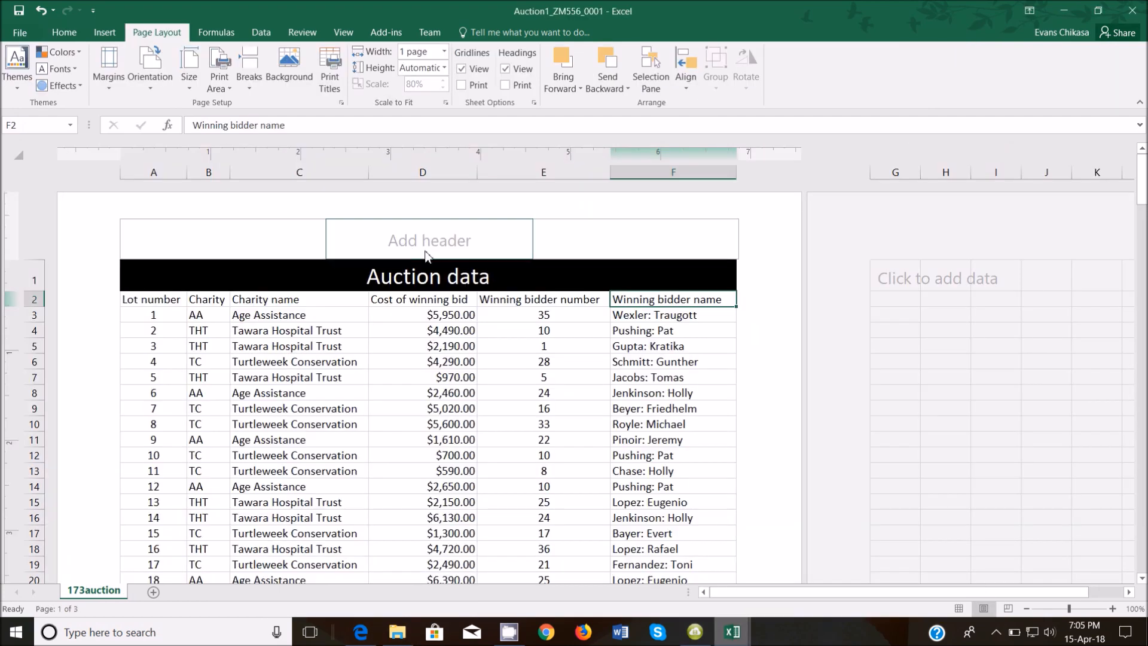
{"action": "left_click", "coordinate": [151, 317]}
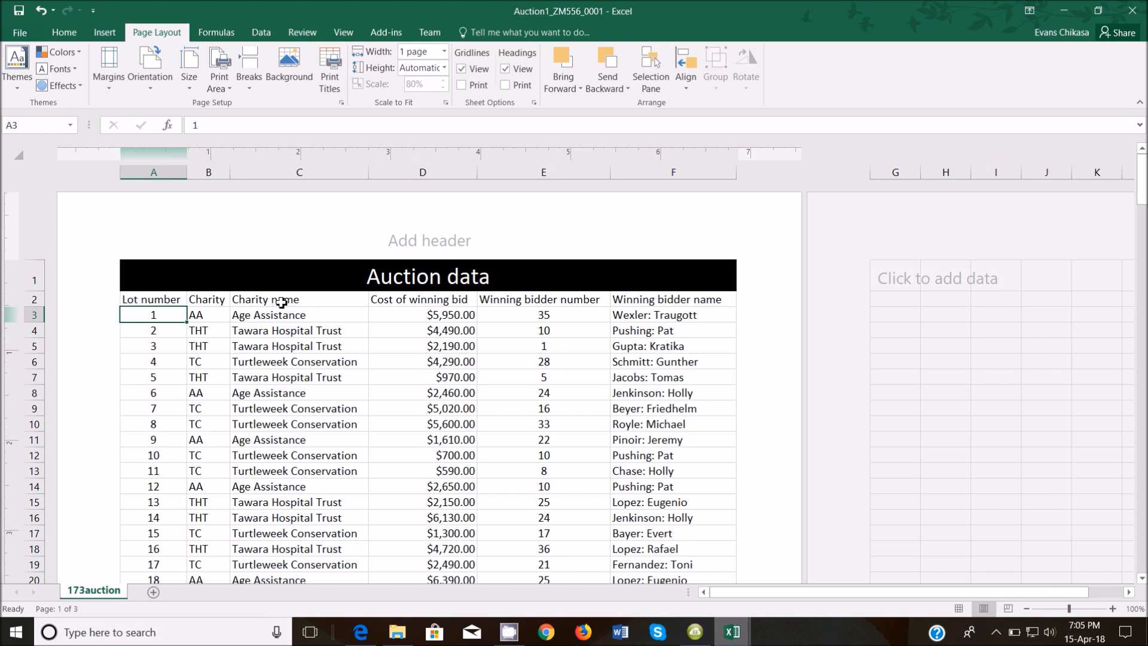
{"action": "left_click_drag", "start_coordinate": [281, 301], "coordinate": [293, 402]}
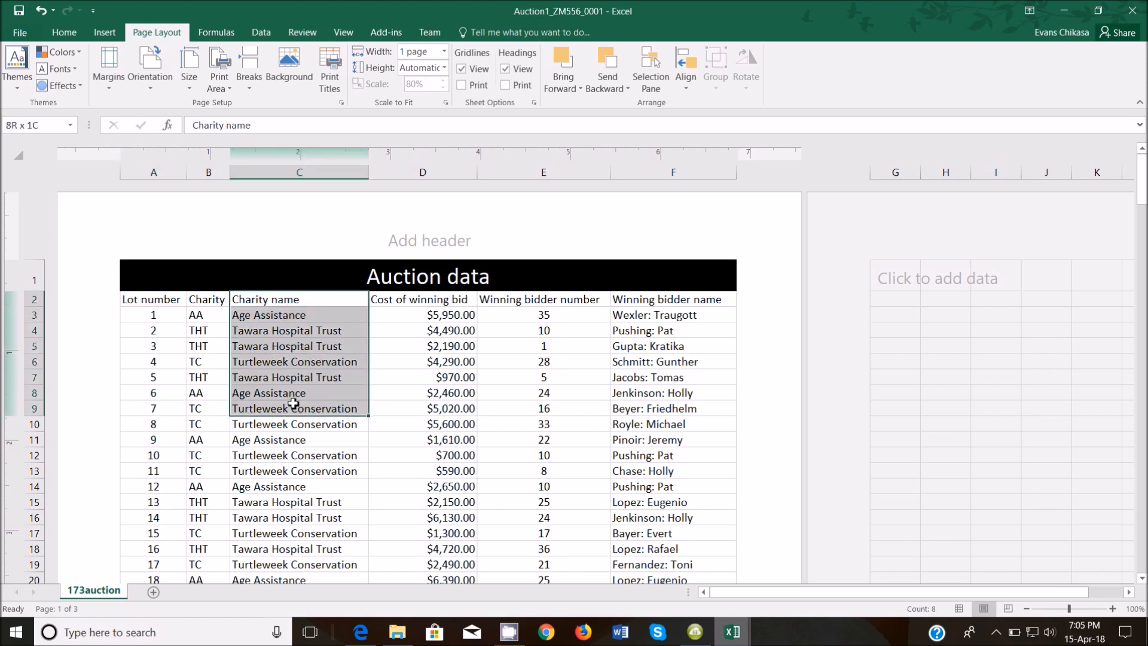
{"action": "left_click_drag", "start_coordinate": [293, 406], "coordinate": [293, 407]}
Select the winning bid costs and bidder names, then cell A3 in the Auction data.
{"action": "left_click_drag", "start_coordinate": [440, 309], "coordinate": [437, 366]}
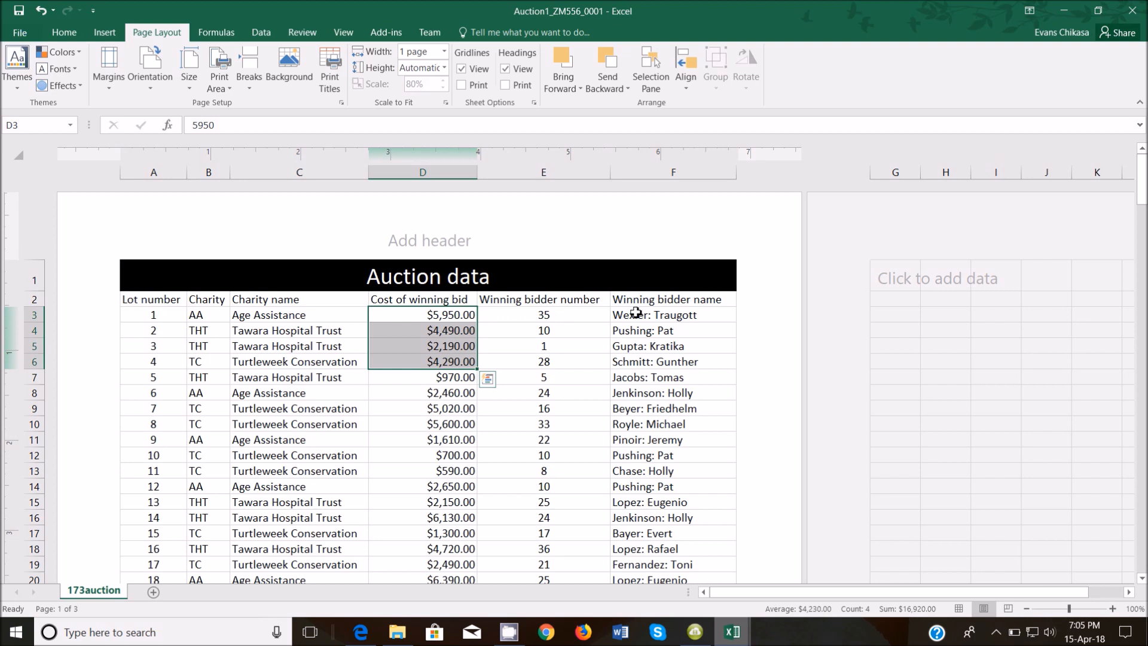
{"action": "left_click", "coordinate": [659, 300]}
{"action": "left_click_drag", "start_coordinate": [659, 300], "coordinate": [659, 326]}
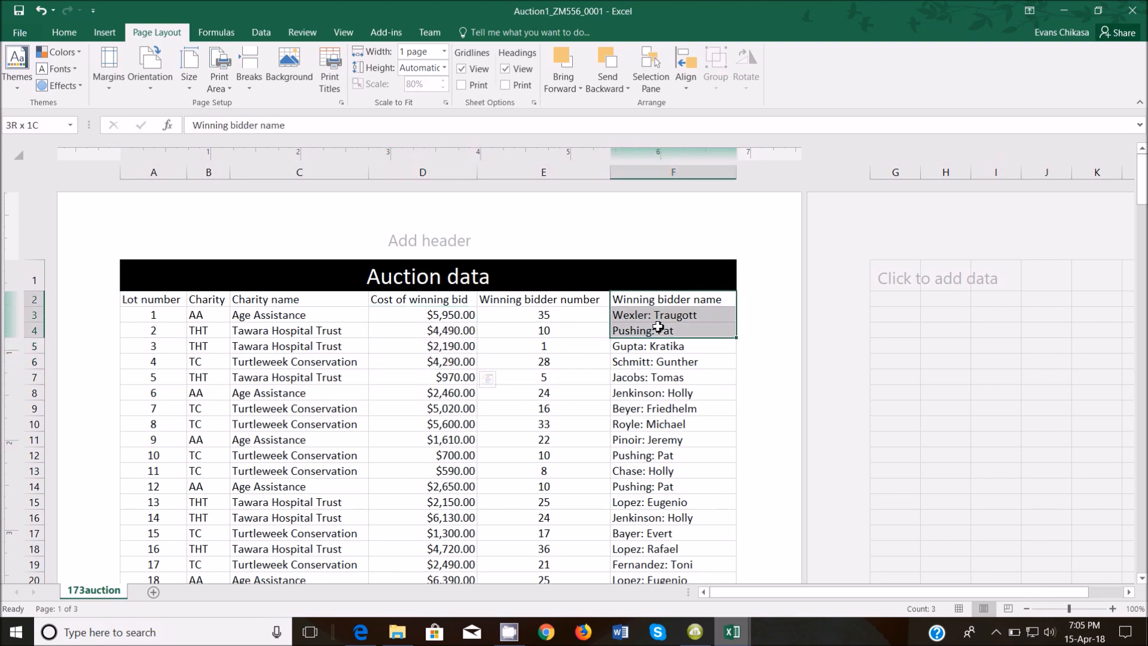
{"action": "left_click_drag", "start_coordinate": [658, 326], "coordinate": [659, 327]}
{"action": "left_click", "coordinate": [152, 314]}
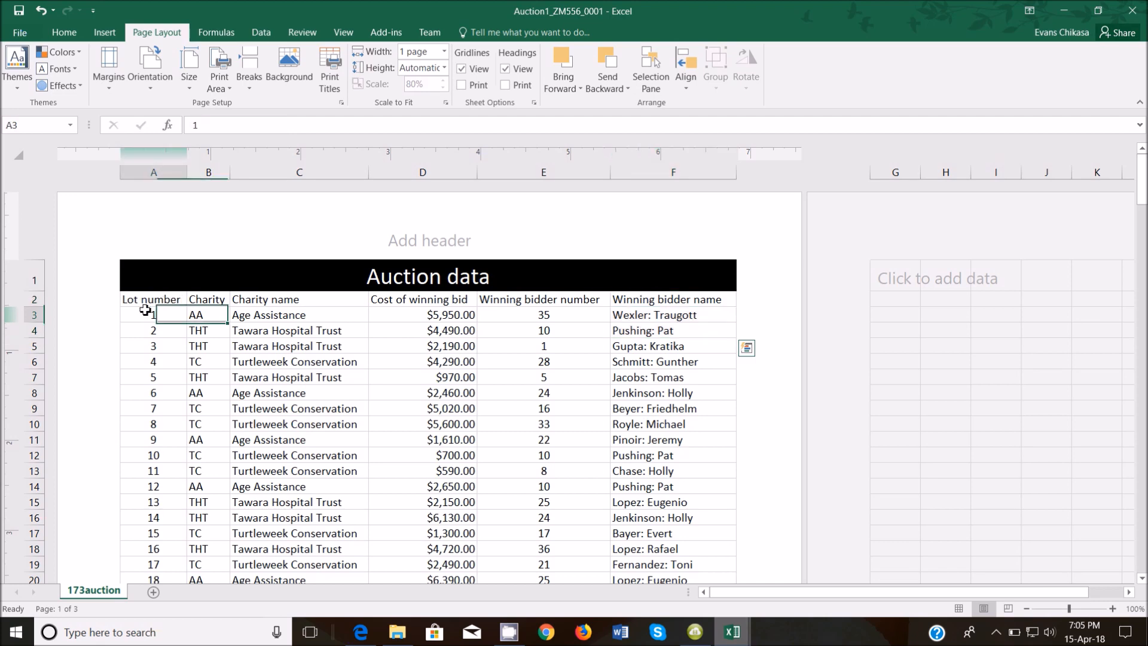
{"action": "left_click", "coordinate": [97, 36]}
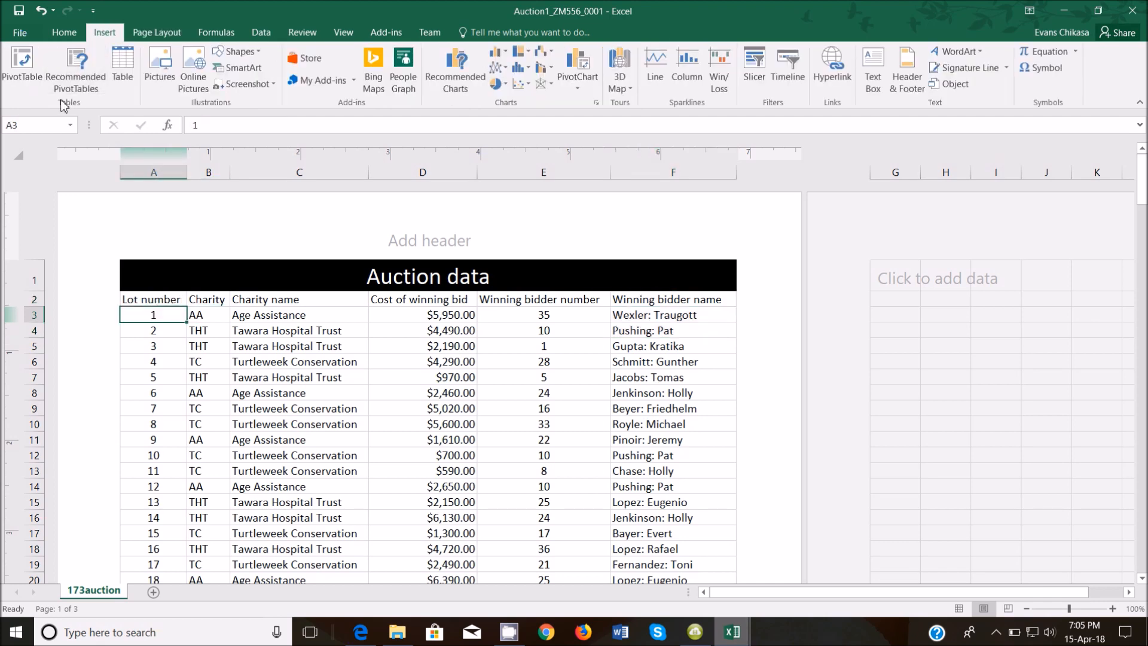
Insert a PivotTable from '173auction'!$A$2:$F$122 onto a new worksheet.
{"action": "left_click", "coordinate": [27, 75]}
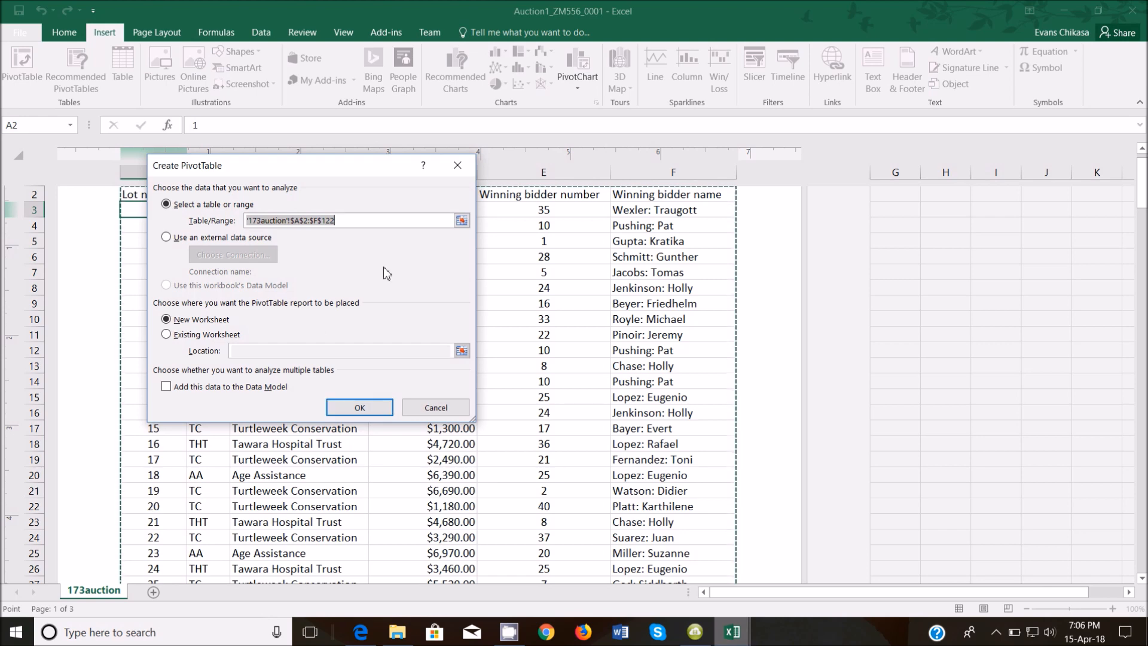
{"action": "left_click", "coordinate": [353, 406]}
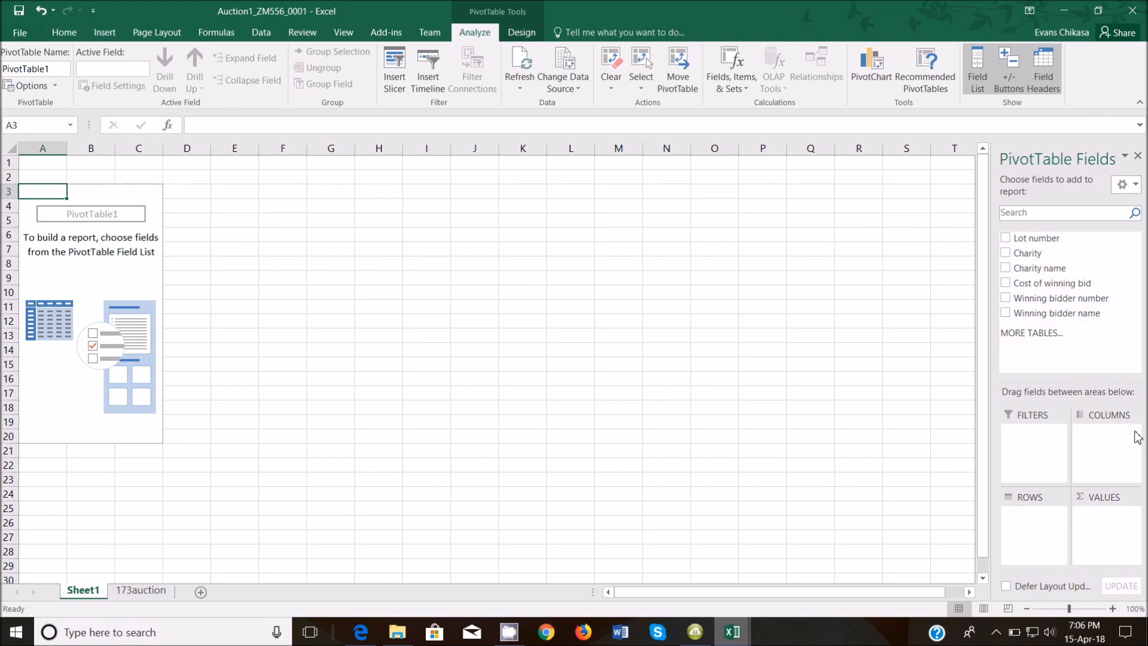
{"action": "key", "text": "Print"}
{"action": "left_click_drag", "start_coordinate": [0, 0], "coordinate": [1147, 645]}
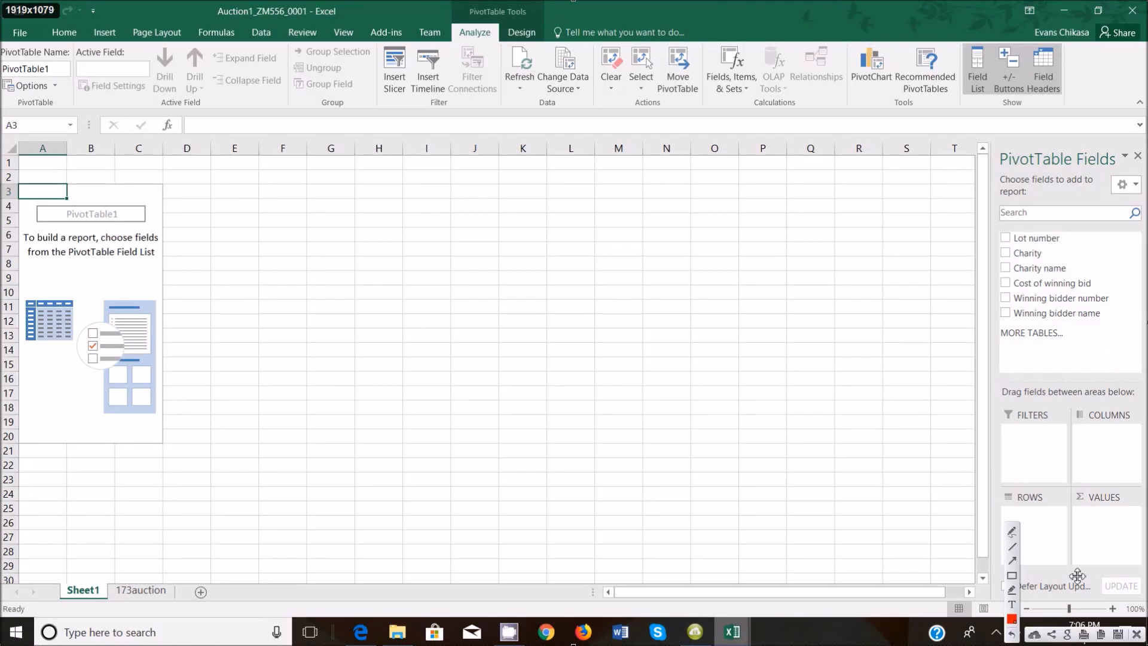
{"action": "left_click", "coordinate": [1012, 577]}
{"action": "left_click_drag", "start_coordinate": [1071, 399], "coordinate": [1142, 429]}
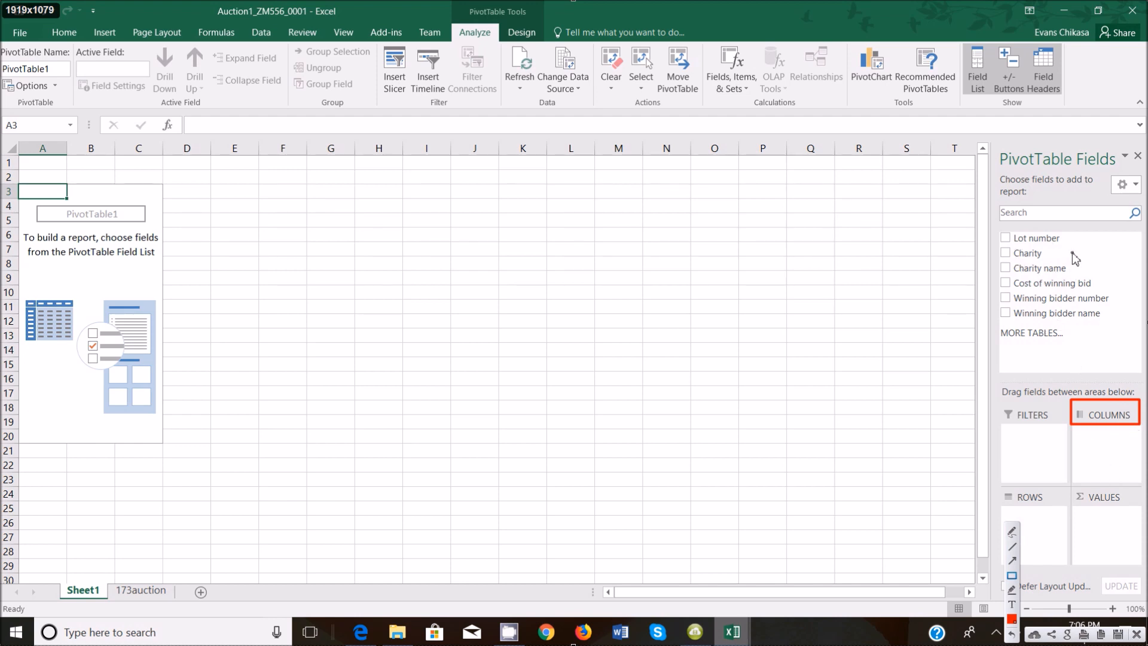
{"action": "left_click_drag", "start_coordinate": [1003, 483], "coordinate": [1063, 512]}
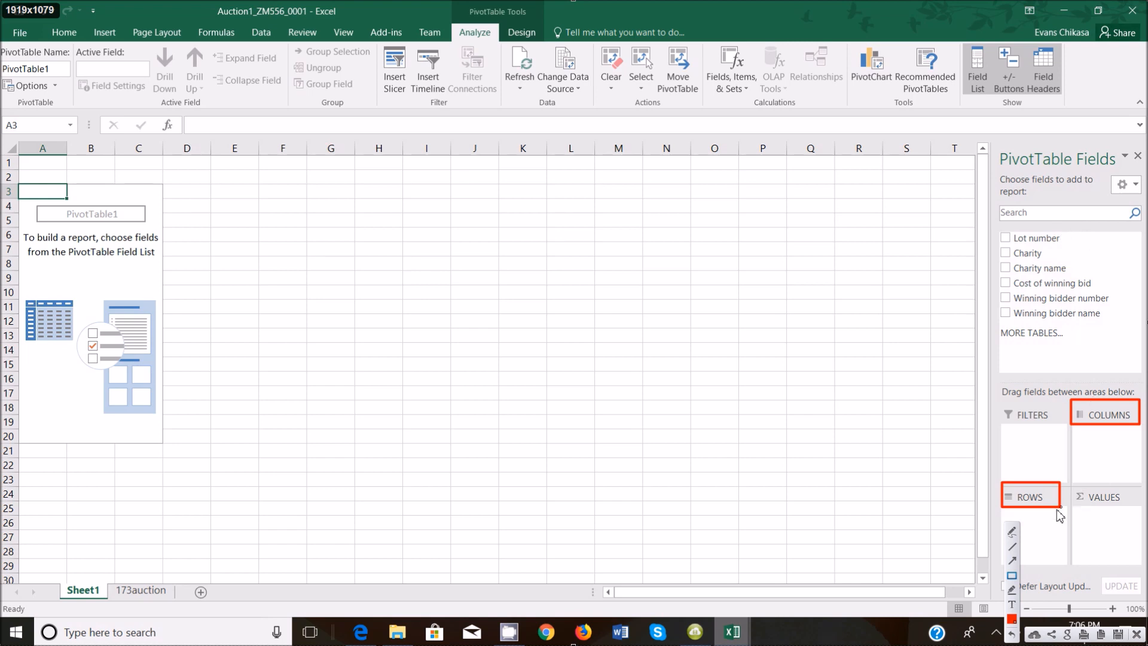
{"action": "mouse_move", "coordinate": [1007, 508]}
{"action": "left_mouse_down"}
{"action": "mouse_move", "coordinate": [1058, 524]}
{"action": "mouse_move", "coordinate": [1011, 539]}
{"action": "mouse_move", "coordinate": [1060, 542]}
{"action": "mouse_move", "coordinate": [1011, 557]}
{"action": "left_mouse_up"}
{"action": "mouse_move", "coordinate": [1071, 447]}
{"action": "left_mouse_down"}
{"action": "mouse_move", "coordinate": [1081, 468]}
{"action": "mouse_move", "coordinate": [1097, 454]}
{"action": "mouse_move", "coordinate": [1126, 472]}
{"action": "mouse_move", "coordinate": [1129, 454]}
{"action": "mouse_move", "coordinate": [1147, 465]}
{"action": "left_mouse_up"}
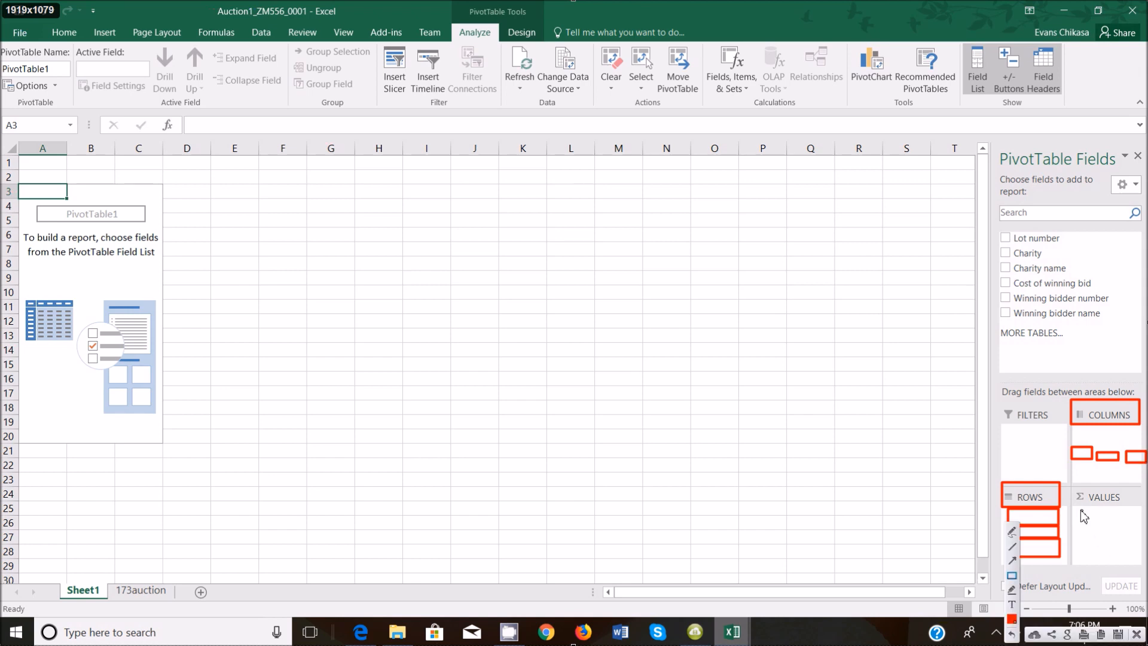
{"action": "mouse_move", "coordinate": [1079, 508]}
{"action": "left_mouse_down"}
{"action": "mouse_move", "coordinate": [1099, 539]}
{"action": "mouse_move", "coordinate": [1137, 562]}
{"action": "left_mouse_up"}
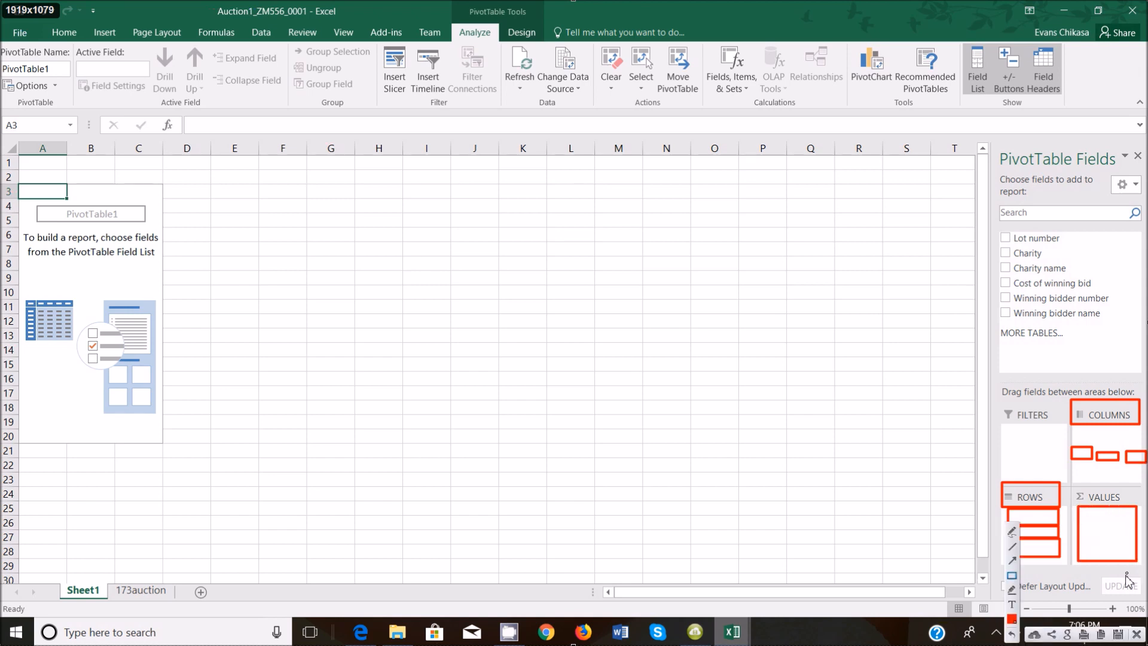
{"action": "left_click", "coordinate": [1017, 591]}
{"action": "mouse_move", "coordinate": [1047, 524]}
{"action": "left_mouse_down"}
{"action": "mouse_move", "coordinate": [1040, 553]}
{"action": "mouse_move", "coordinate": [1021, 542]}
{"action": "mouse_move", "coordinate": [1034, 528]}
{"action": "mouse_move", "coordinate": [1056, 539]}
{"action": "mouse_move", "coordinate": [1046, 547]}
{"action": "mouse_move", "coordinate": [1062, 541]}
{"action": "left_mouse_up"}
{"action": "mouse_move", "coordinate": [1076, 452]}
{"action": "left_mouse_down"}
{"action": "mouse_move", "coordinate": [1133, 456]}
{"action": "mouse_move", "coordinate": [1083, 464]}
{"action": "left_mouse_up"}
{"action": "mouse_move", "coordinate": [1104, 520]}
{"action": "left_mouse_down"}
{"action": "mouse_move", "coordinate": [1103, 531]}
{"action": "mouse_move", "coordinate": [1129, 523]}
{"action": "mouse_move", "coordinate": [1107, 549]}
{"action": "left_mouse_up"}
{"action": "left_click", "coordinate": [1087, 548]}
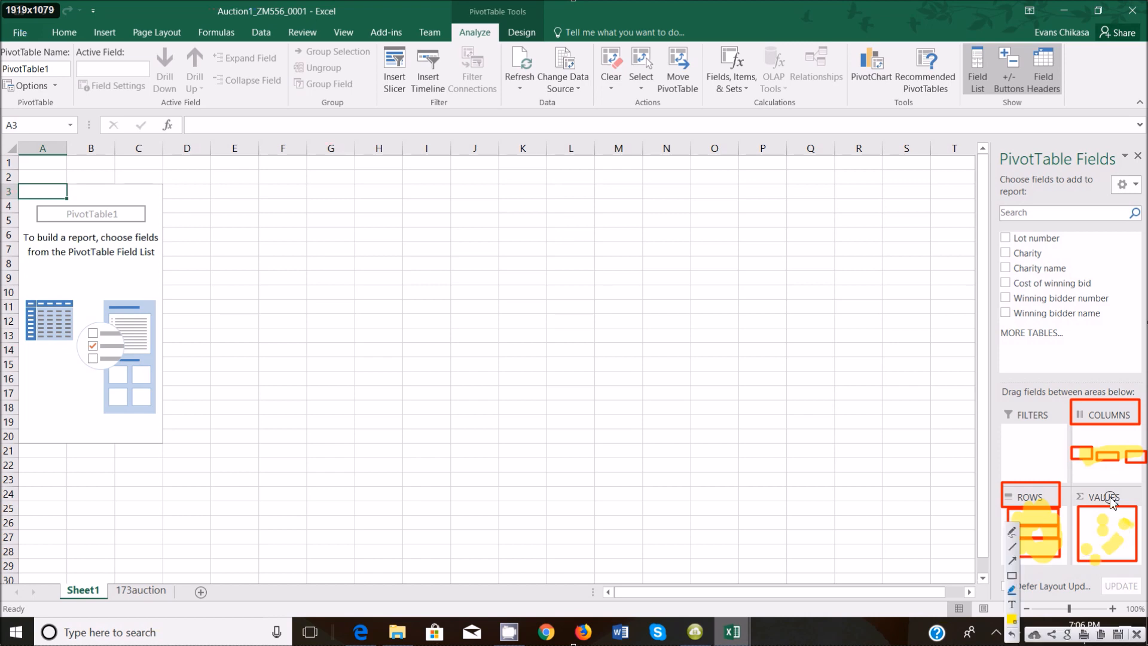
{"action": "left_click", "coordinate": [1136, 634]}
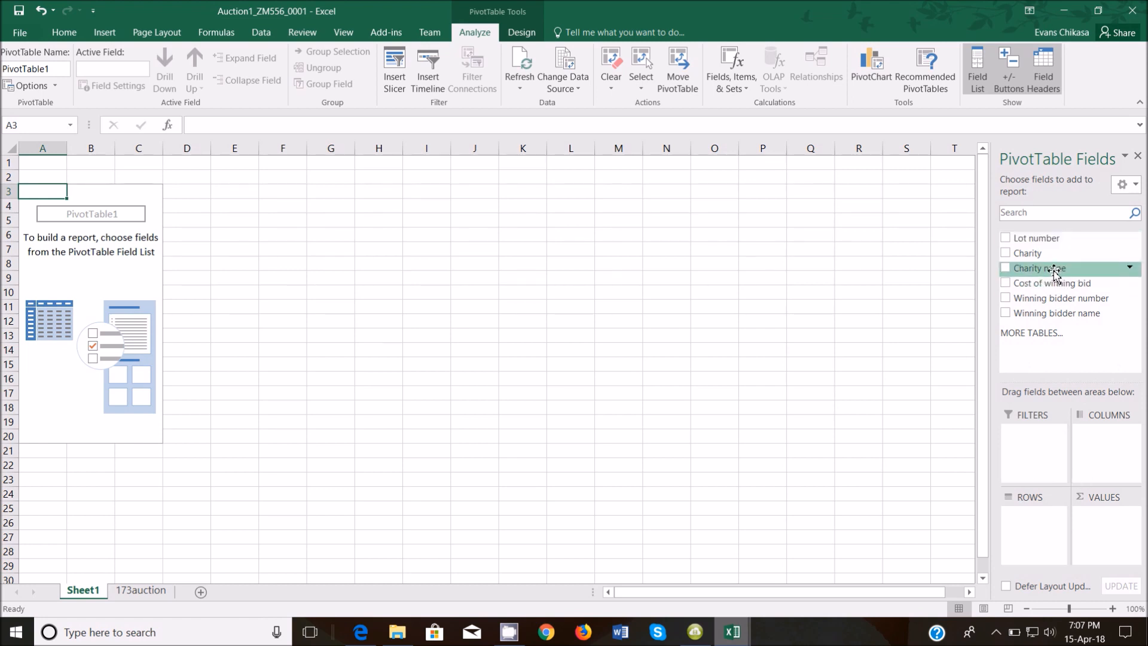
Put Charity name in the pivot Columns and Winning bidder name in Rows.
{"action": "left_click_drag", "start_coordinate": [1058, 274], "coordinate": [1116, 459]}
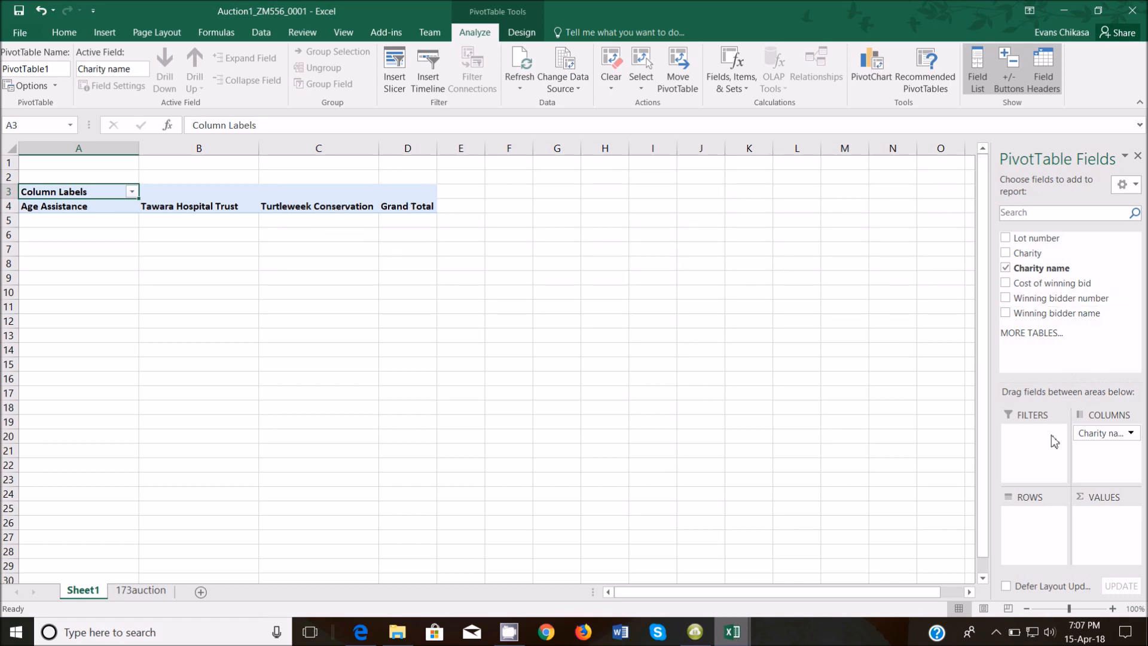
{"action": "left_click_drag", "start_coordinate": [1069, 326], "coordinate": [1024, 522]}
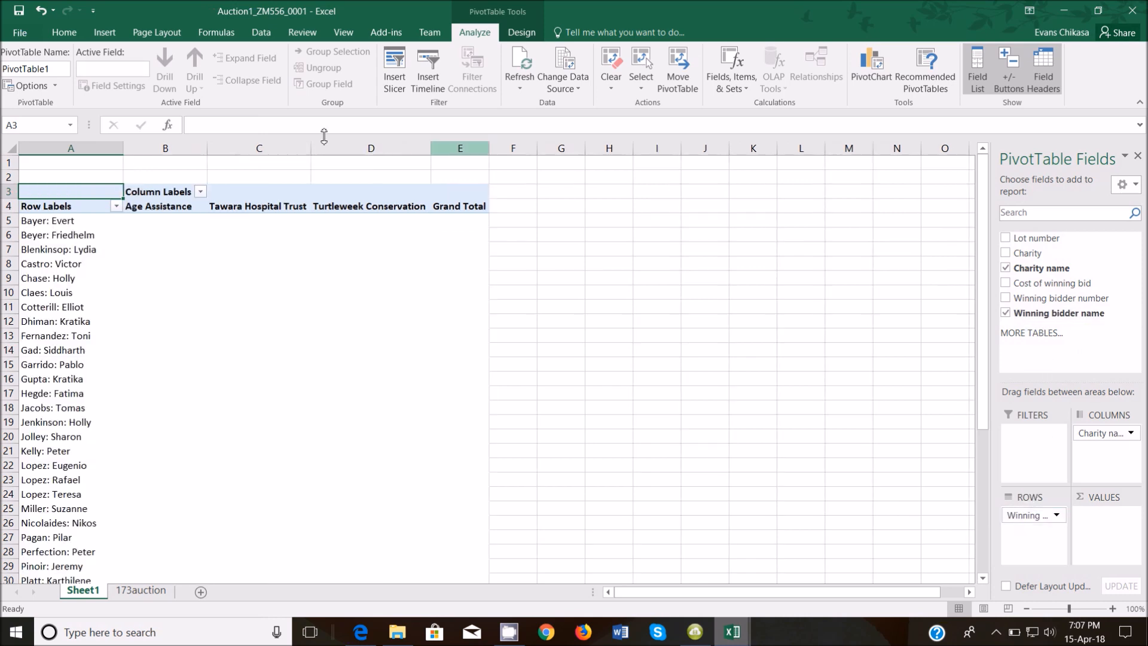
{"action": "left_click", "coordinate": [8, 223]}
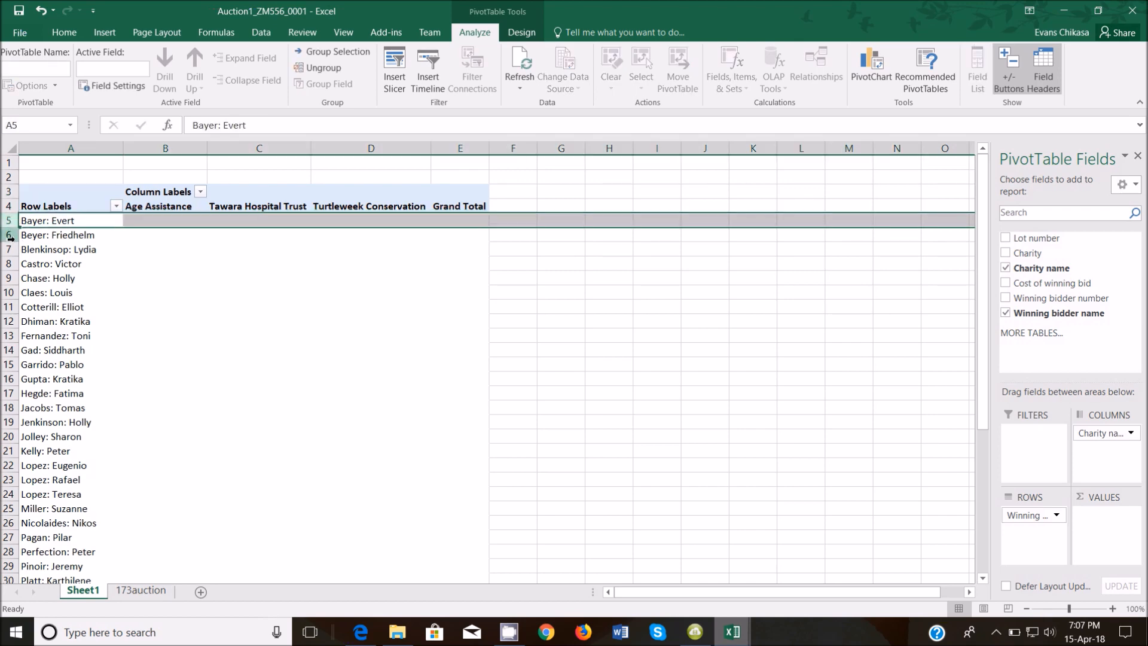
{"action": "left_click", "coordinate": [9, 235]}
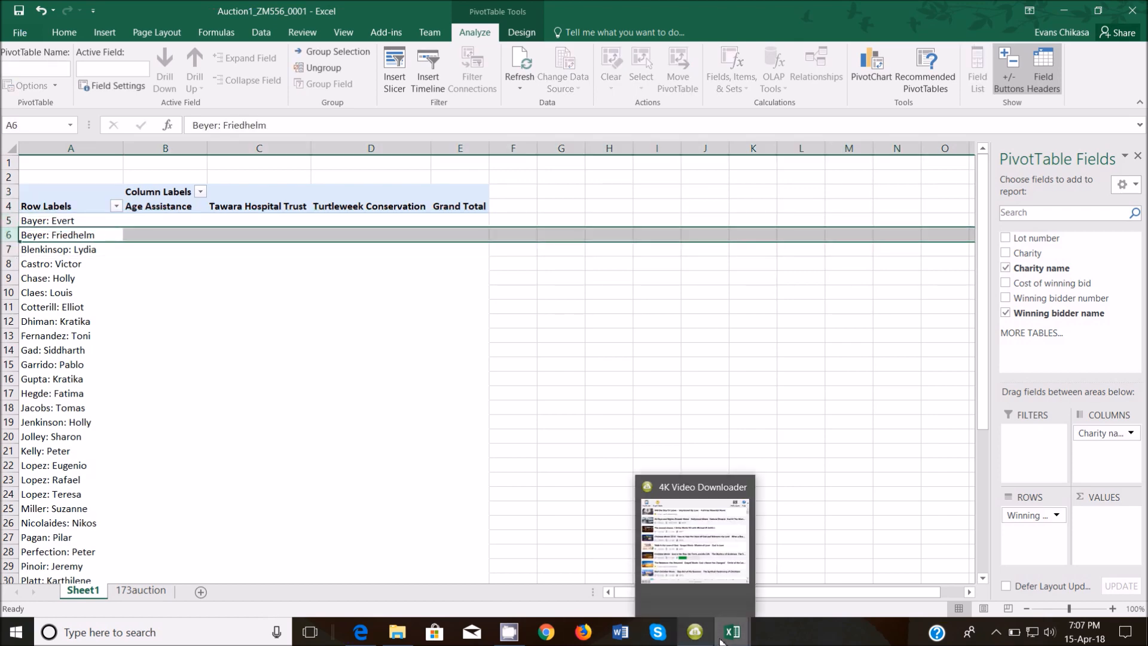
Glance at the 173charity workbook, then return to the Auction1 PivotTable workbook.
{"action": "mouse_move", "coordinate": [732, 632]}
{"action": "left_click", "coordinate": [613, 584]}
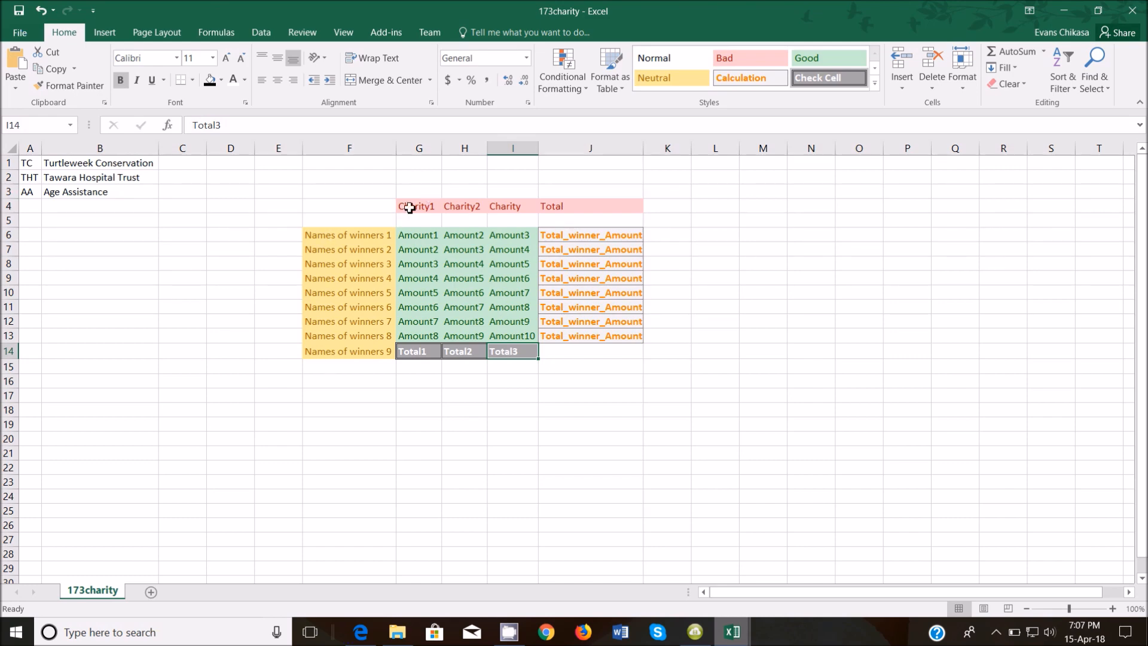
{"action": "mouse_move", "coordinate": [732, 632]}
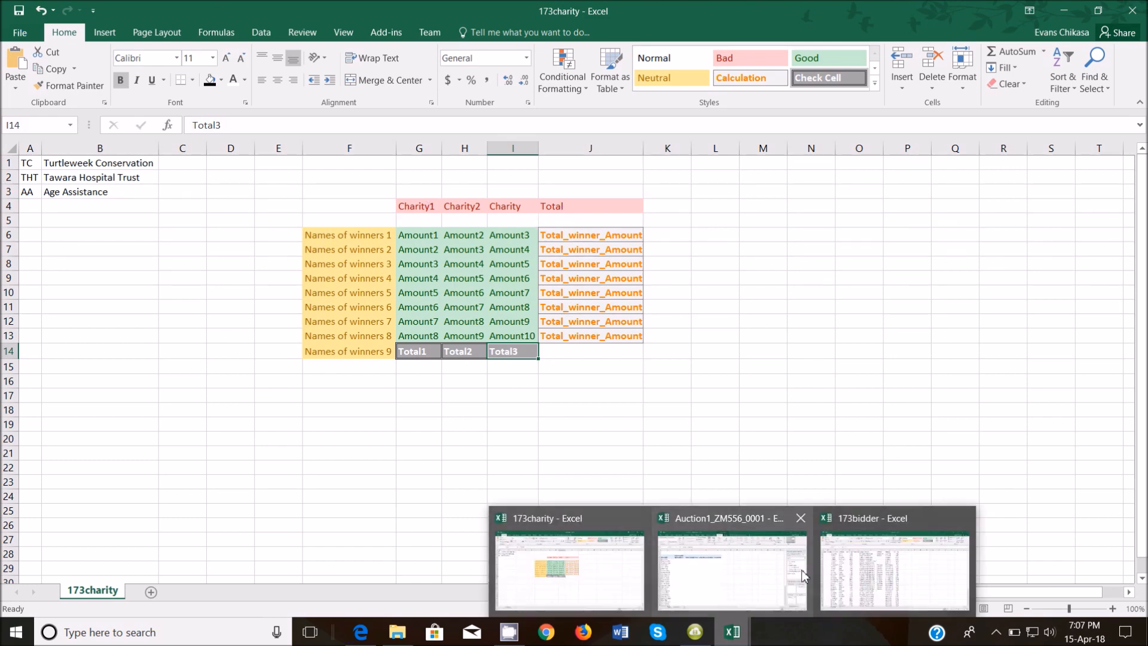
{"action": "left_click", "coordinate": [751, 582]}
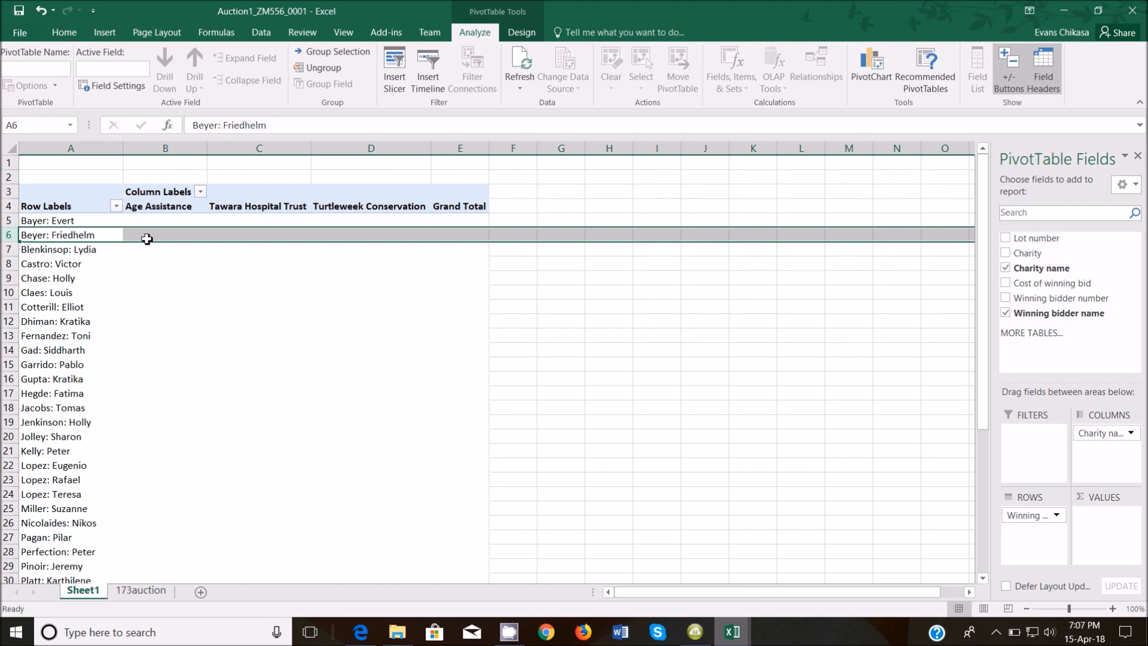
{"action": "left_click", "coordinate": [169, 226]}
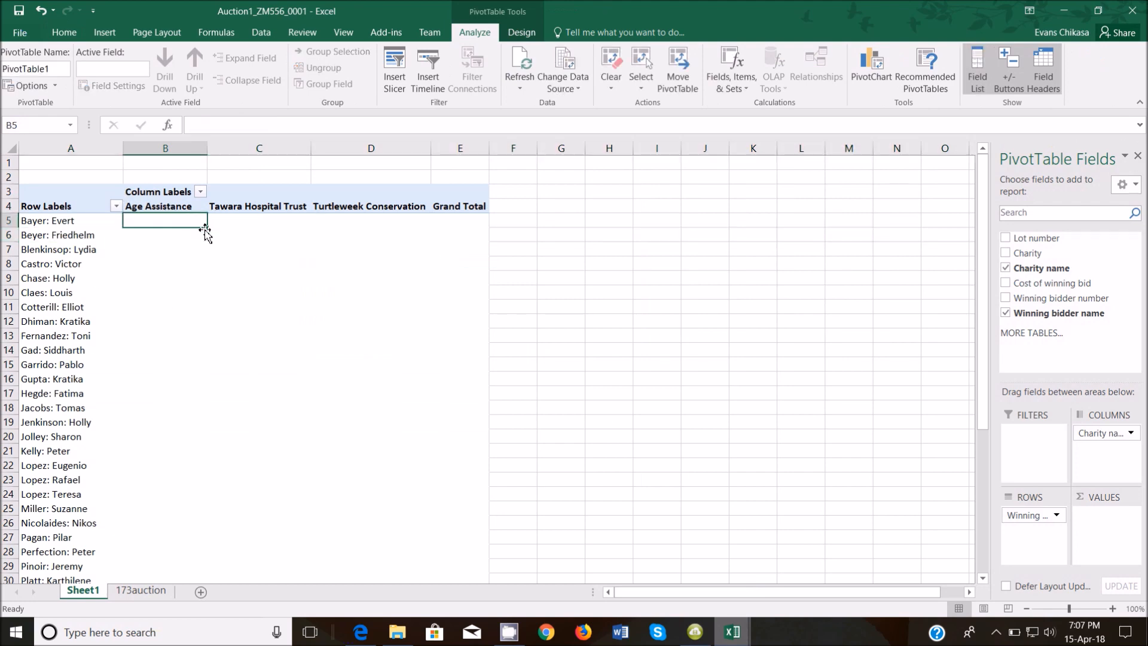
{"action": "left_click", "coordinate": [269, 226]}
{"action": "left_click", "coordinate": [364, 230]}
{"action": "left_click", "coordinate": [334, 219]}
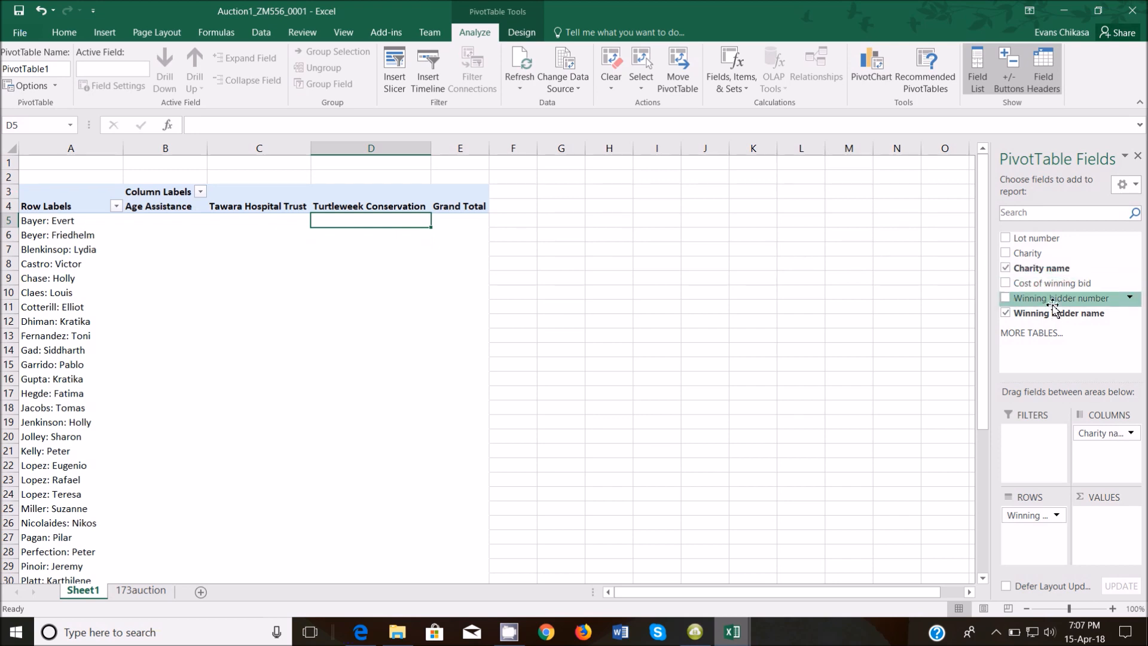
{"action": "left_click_drag", "start_coordinate": [1052, 289], "coordinate": [1081, 522]}
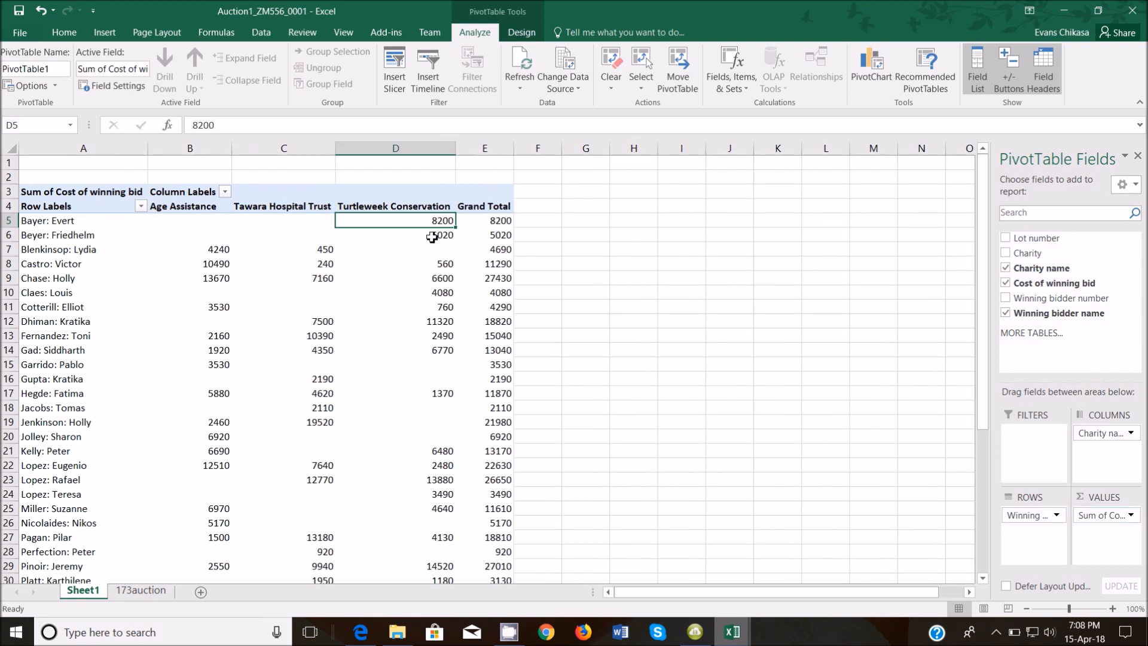
{"action": "left_click", "coordinate": [488, 224]}
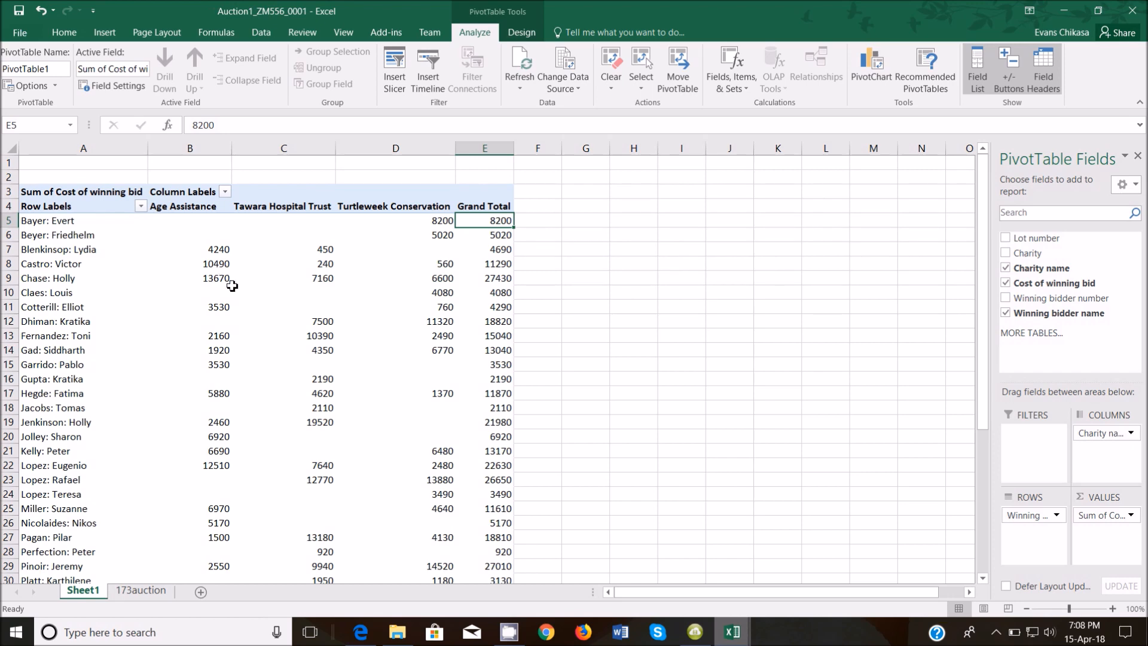
{"action": "left_click", "coordinate": [224, 264]}
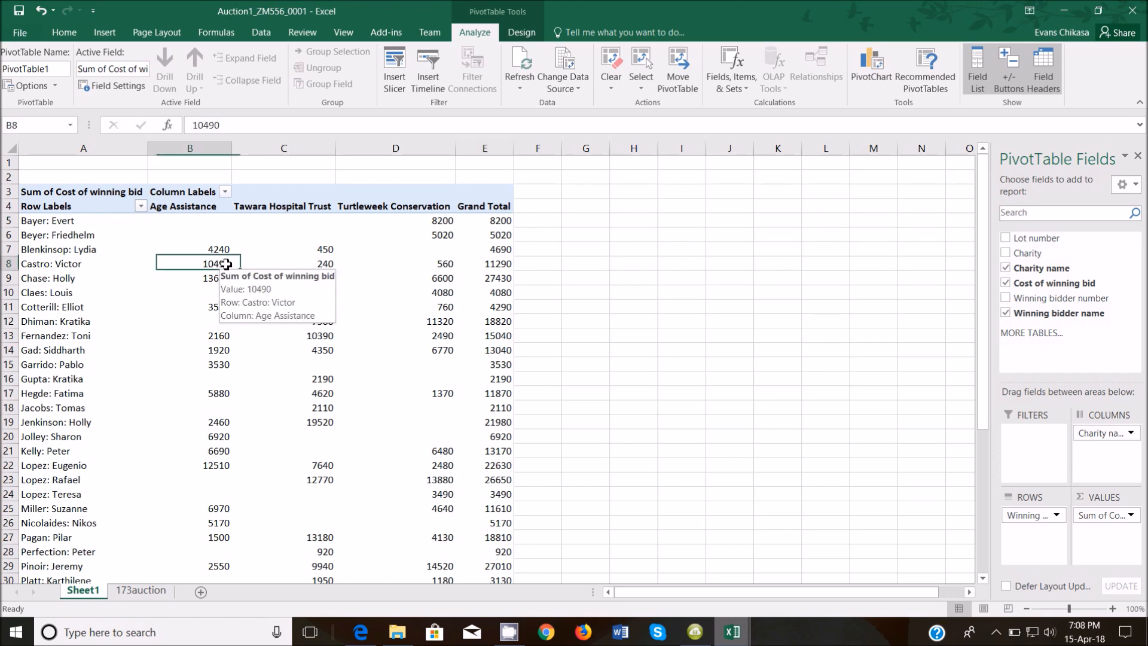
{"action": "left_click", "coordinate": [314, 264]}
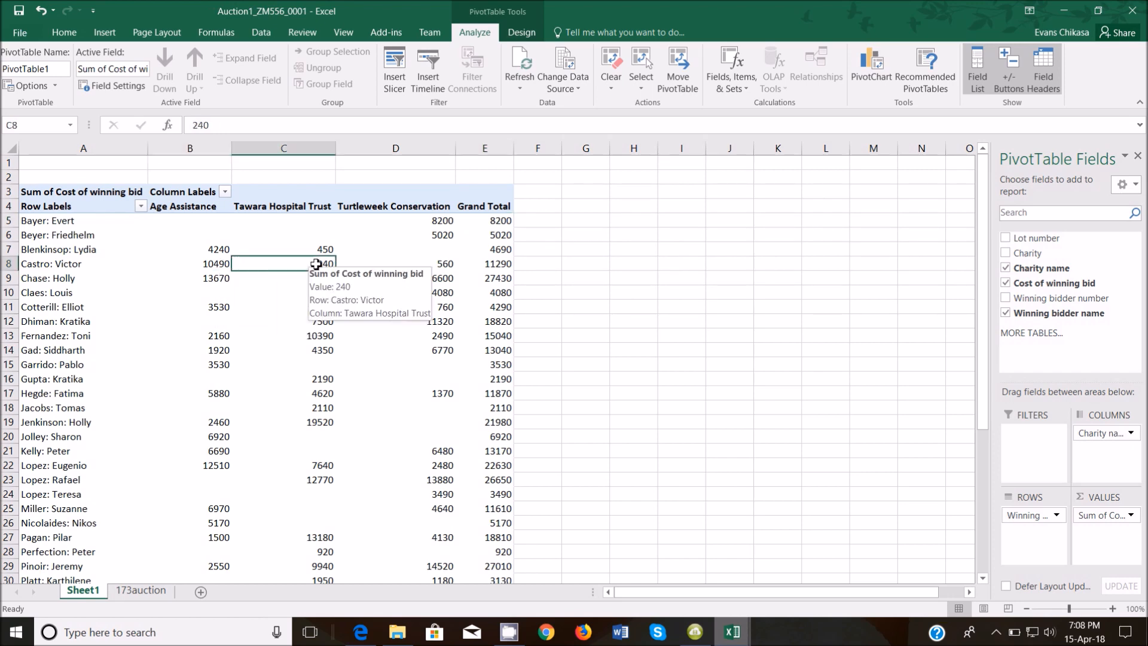
{"action": "left_click", "coordinate": [440, 264]}
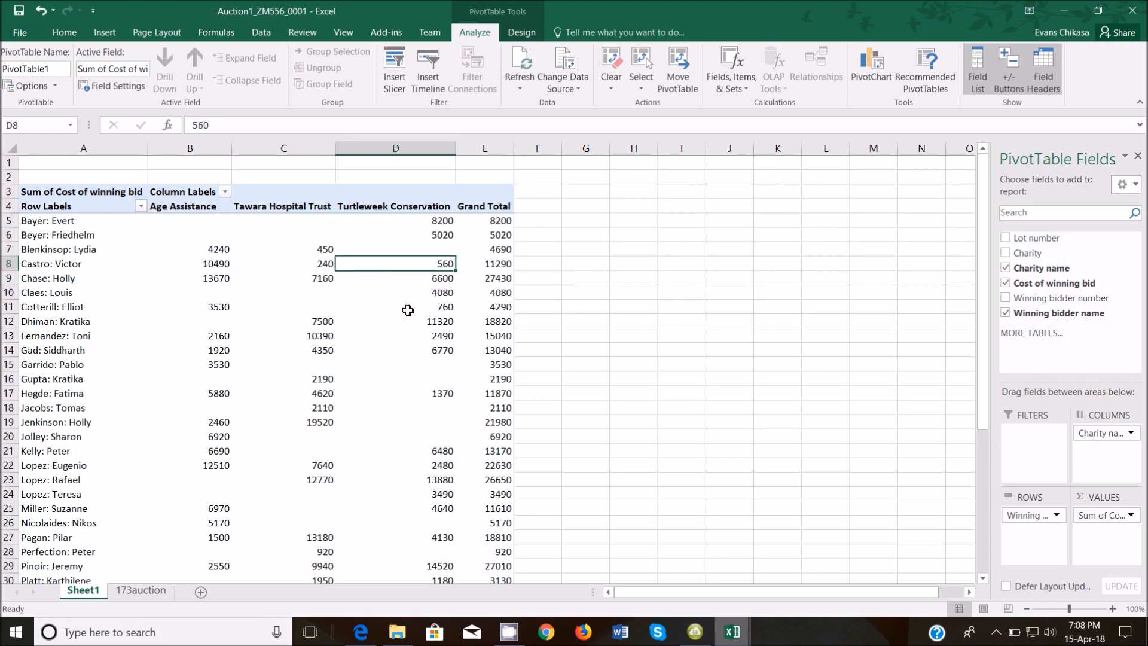
{"action": "left_click", "coordinate": [510, 264]}
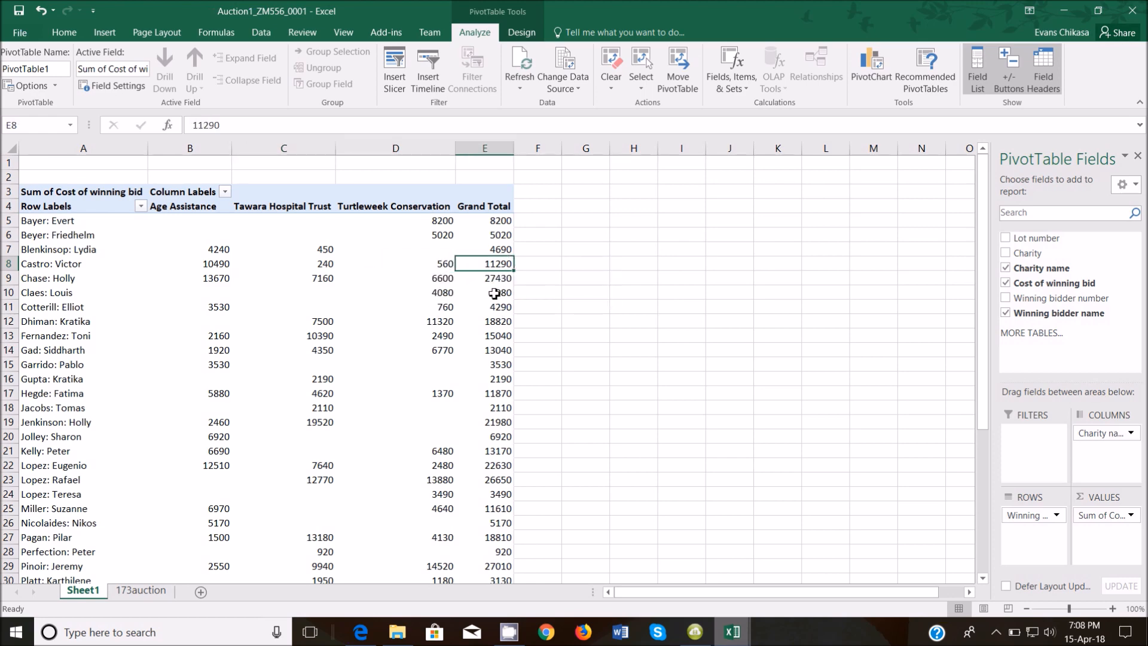
{"action": "scroll", "coordinate": [335, 296], "scroll_direction": "down", "scroll_amount": 7}
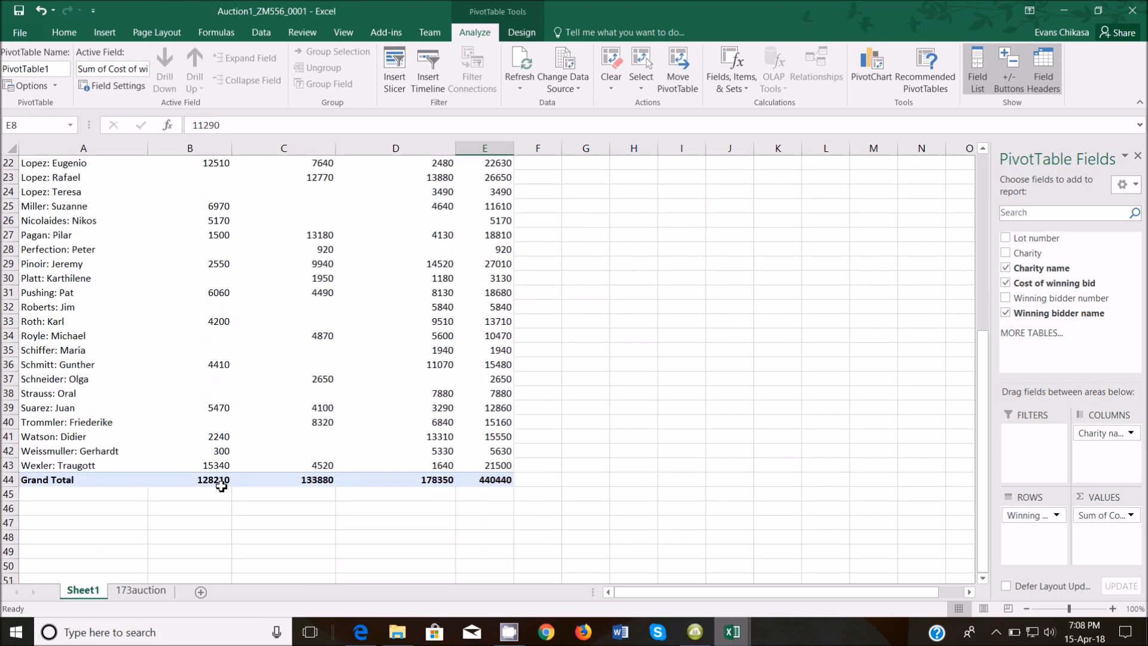
{"action": "left_click", "coordinate": [214, 479]}
{"action": "left_click", "coordinate": [282, 479]}
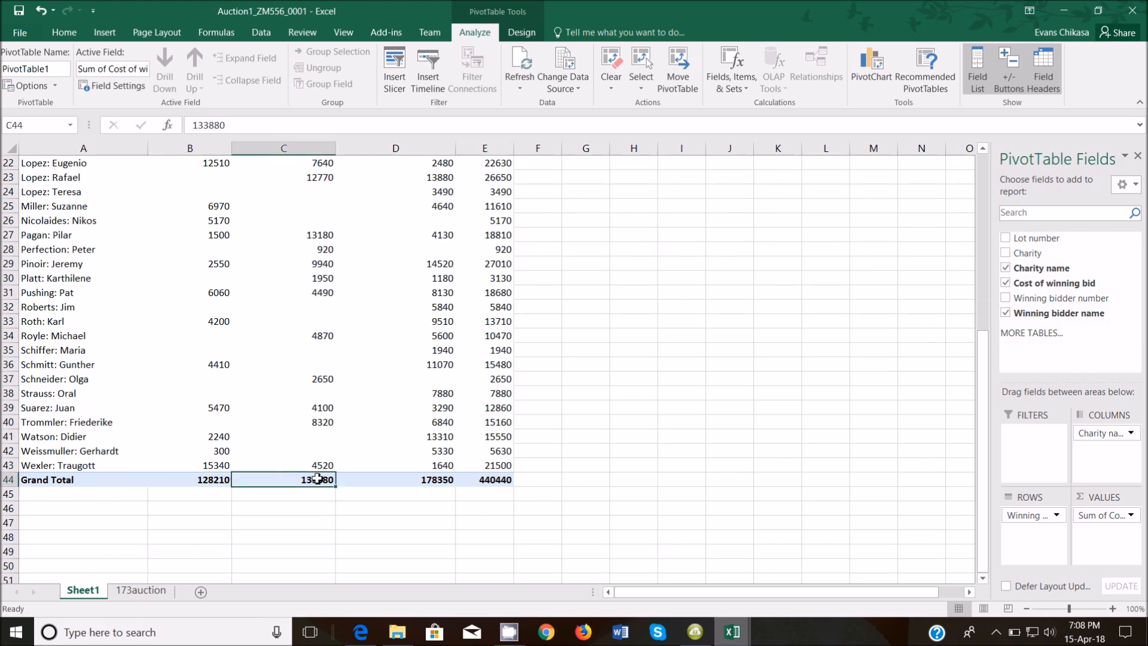
{"action": "left_click", "coordinate": [371, 480]}
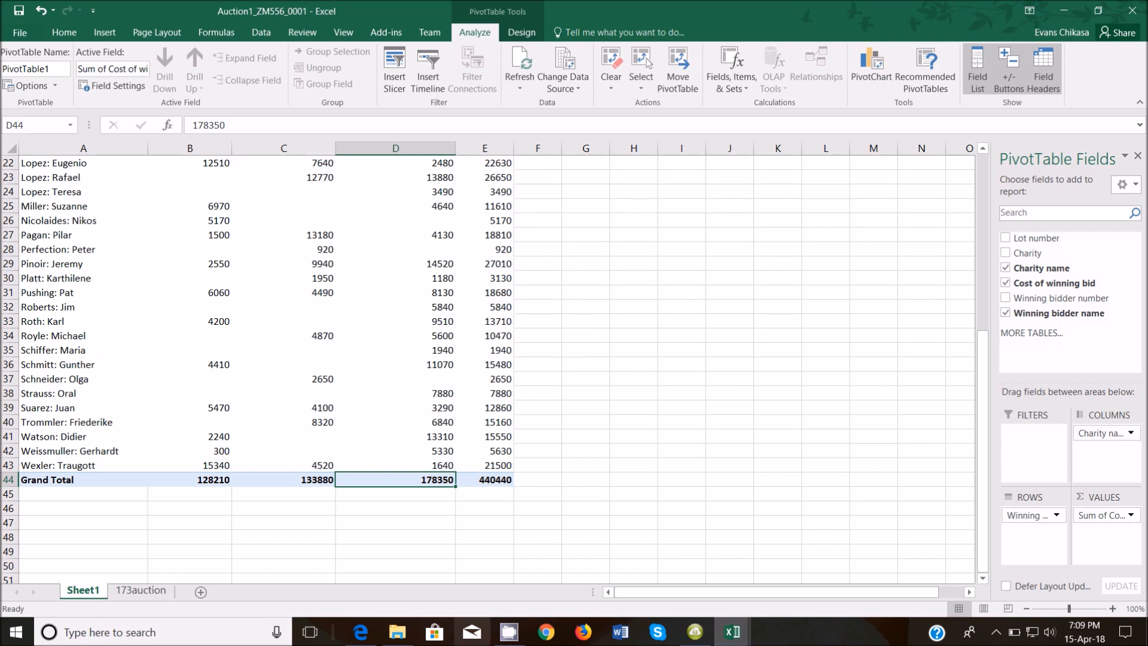
{"action": "mouse_move", "coordinate": [366, 637]}
{"action": "left_click", "coordinate": [365, 595]}
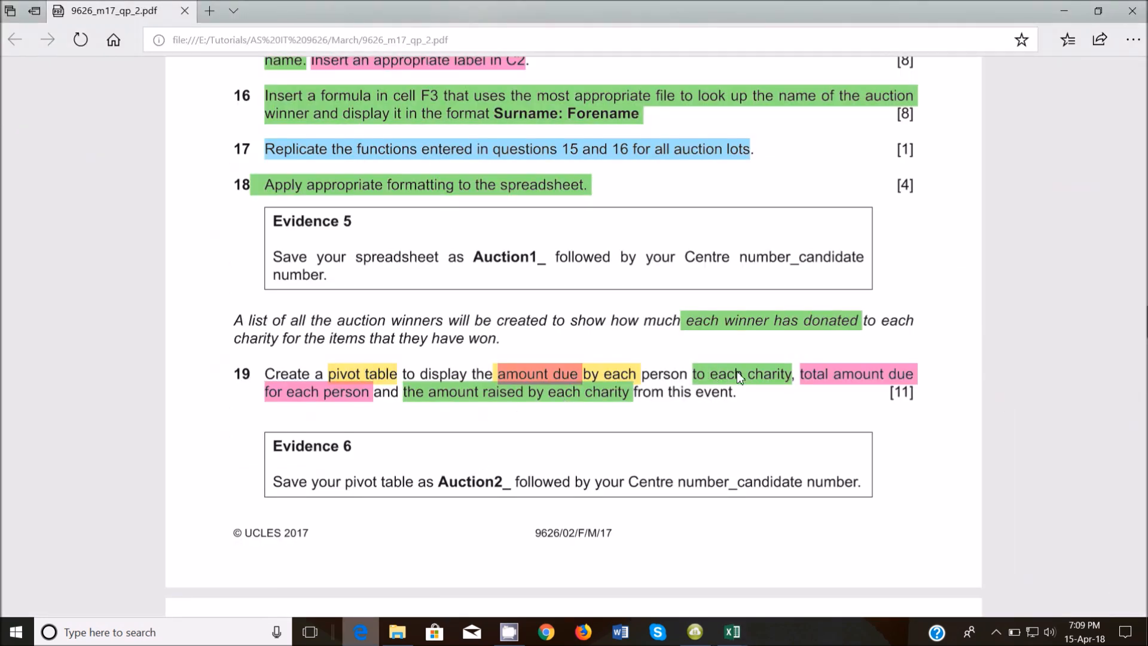
{"action": "mouse_move", "coordinate": [732, 632]}
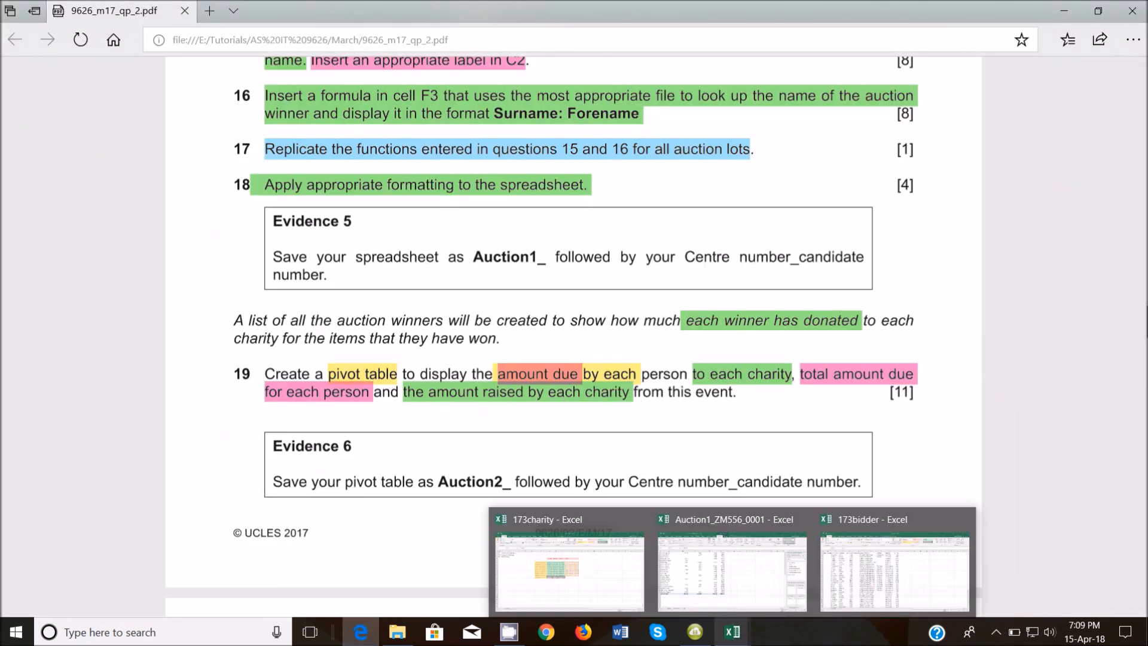
{"action": "left_click", "coordinate": [737, 565]}
{"action": "scroll", "coordinate": [505, 419], "scroll_direction": "up", "scroll_amount": 7}
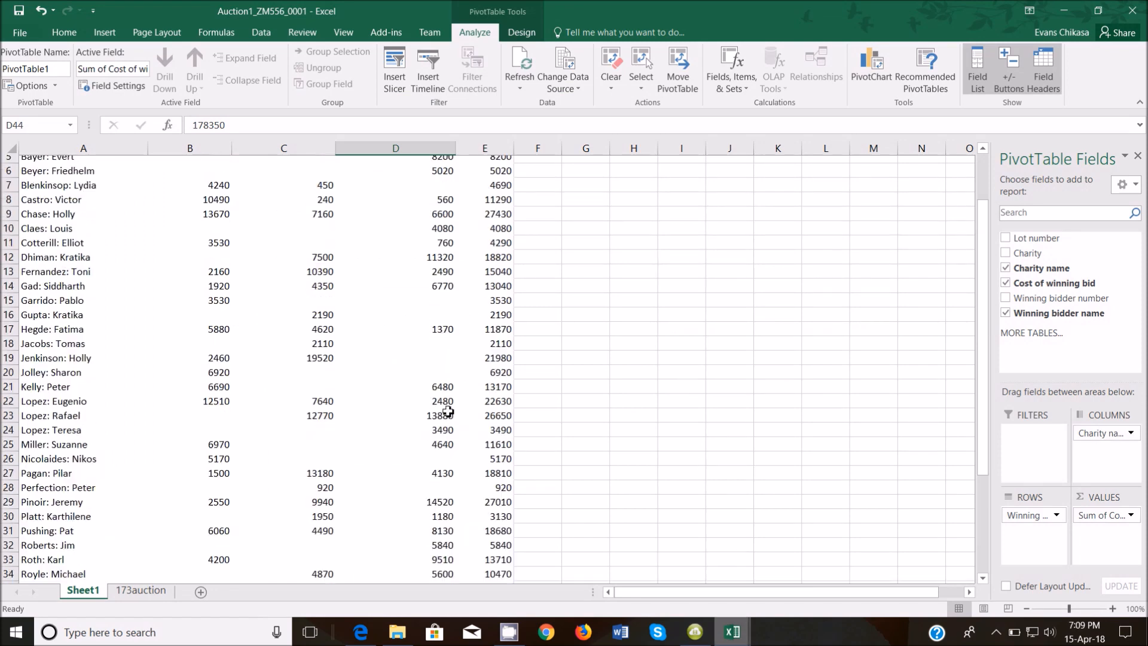
Format the pivot amounts B5:E44 as Currency with a $ sign and 2 decimals.
{"action": "left_click_drag", "start_coordinate": [198, 222], "coordinate": [500, 443]}
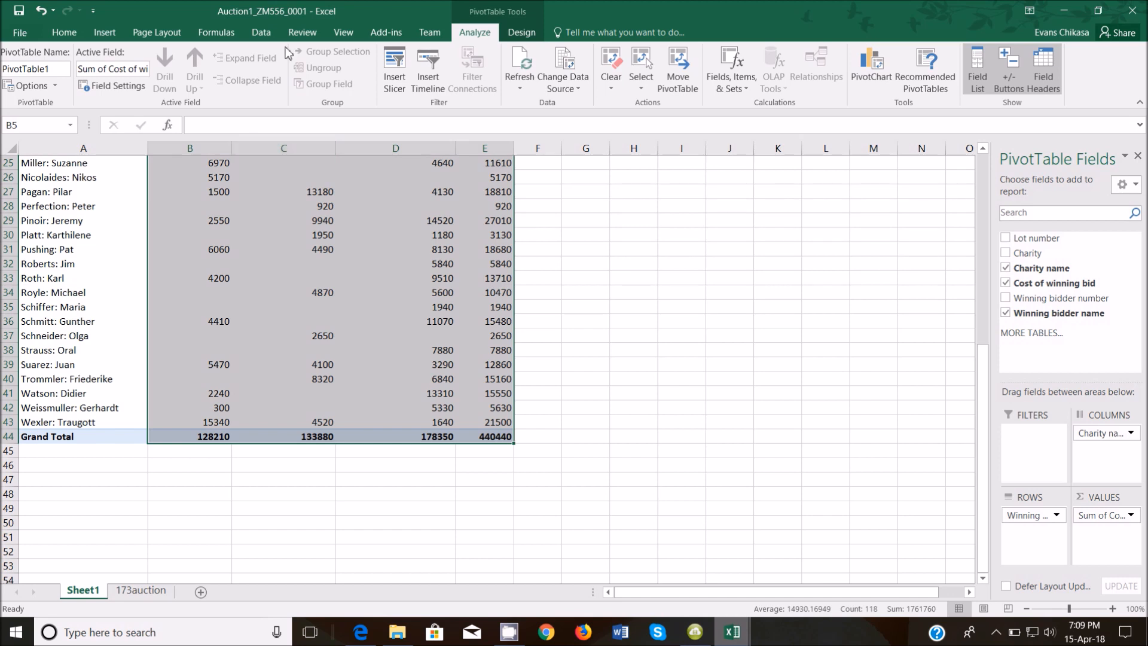
{"action": "left_click", "coordinate": [64, 33]}
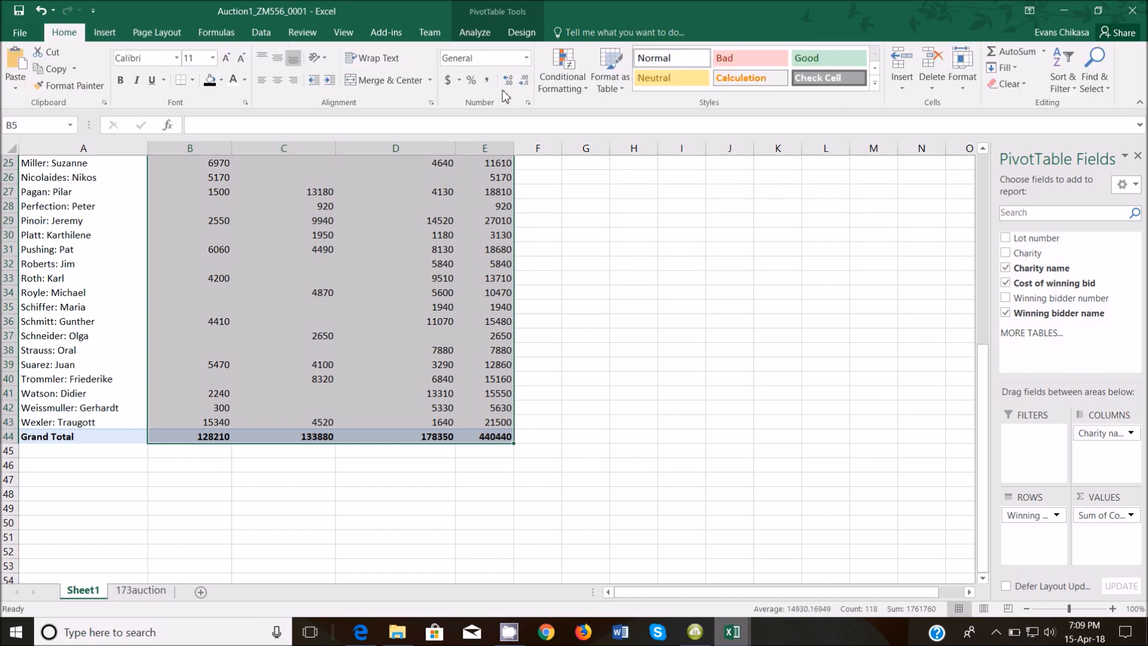
{"action": "left_click", "coordinate": [526, 58]}
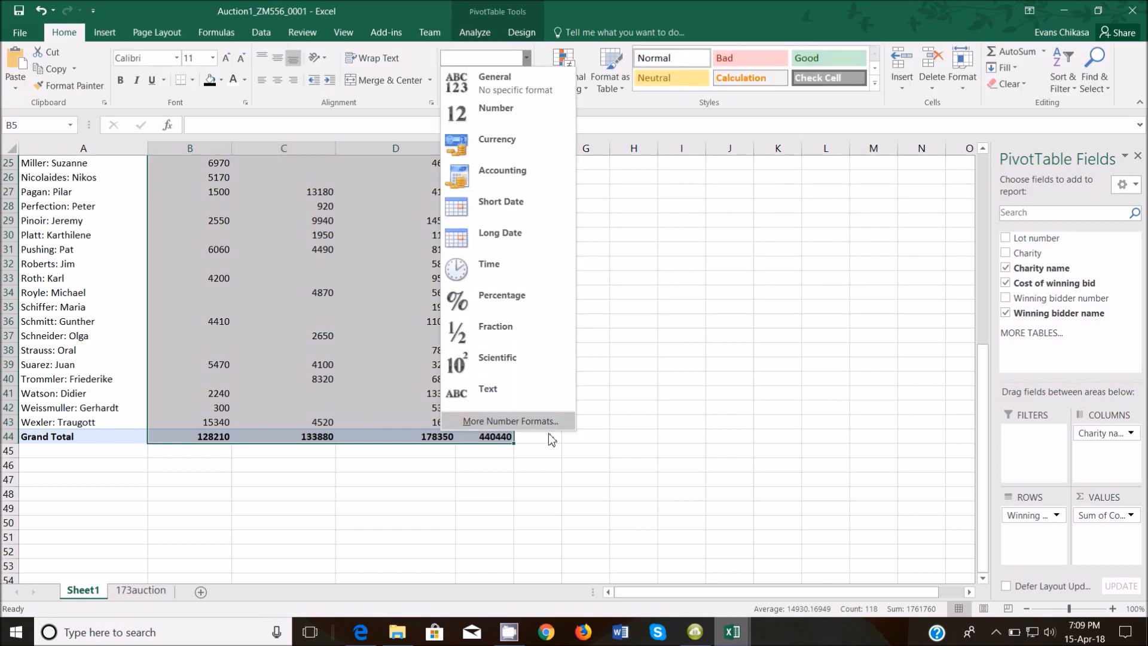
{"action": "left_click", "coordinate": [511, 421]}
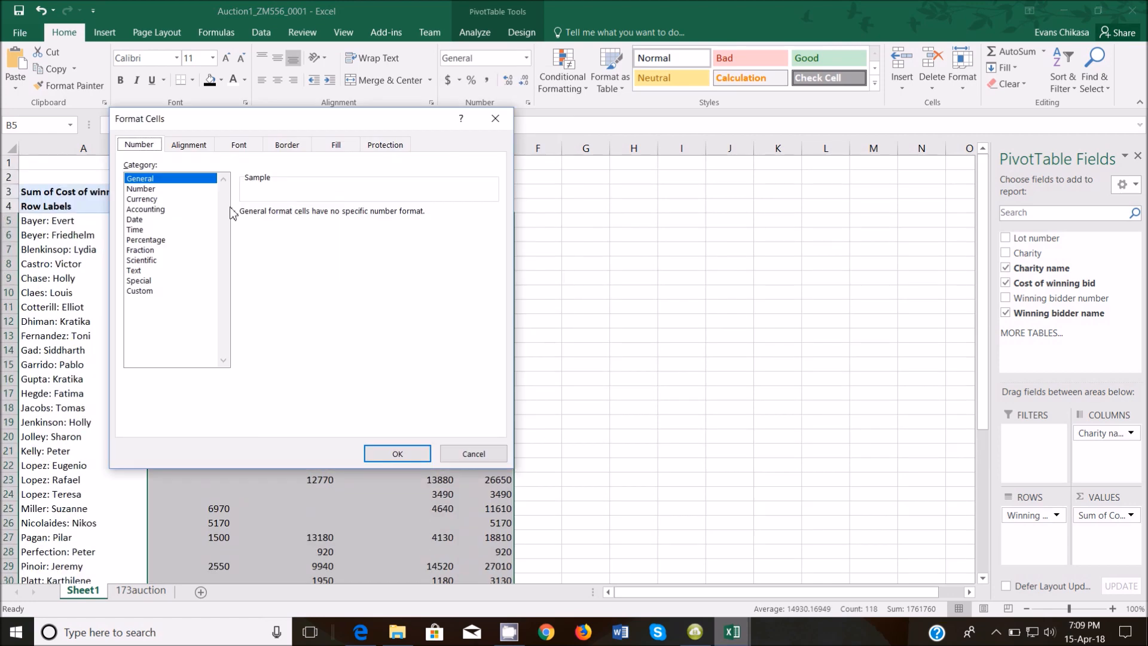
{"action": "left_click", "coordinate": [155, 200]}
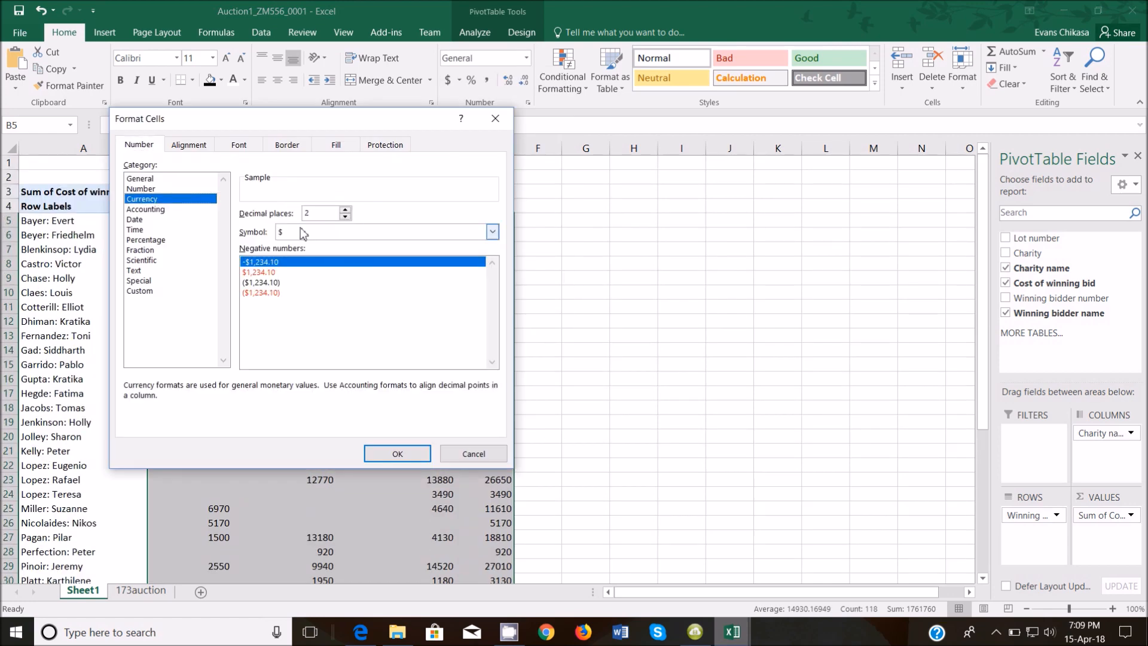
{"action": "left_click", "coordinate": [397, 454]}
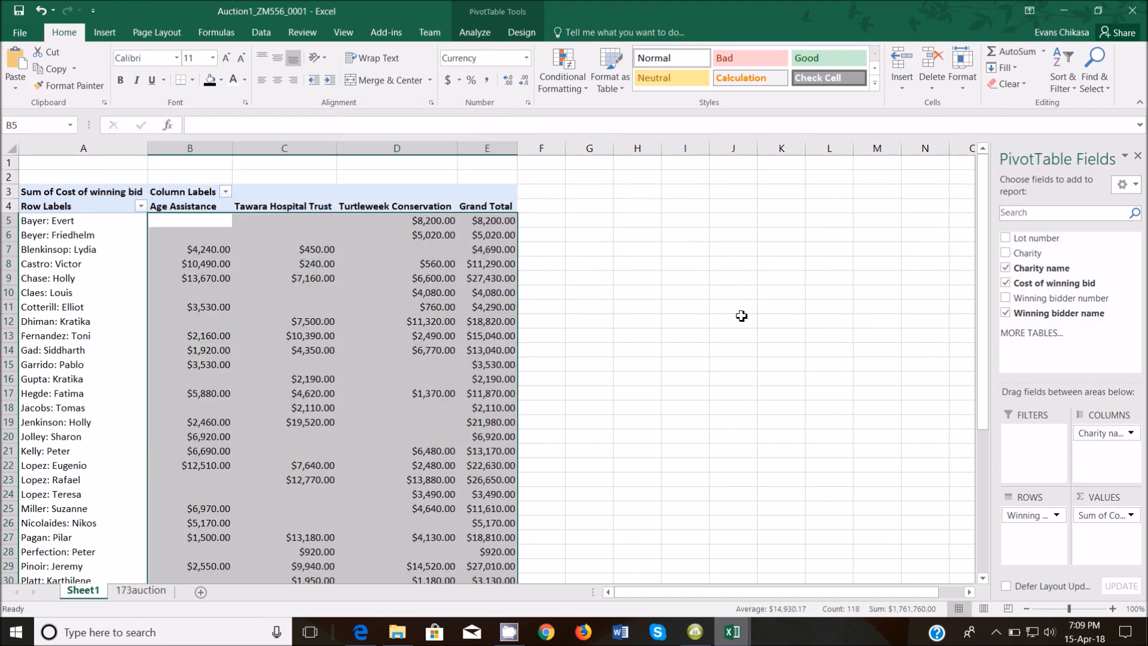
Recheck the exam PDF, then click empty cell G9 to hide the PivotTable field list.
{"action": "mouse_move", "coordinate": [405, 634]}
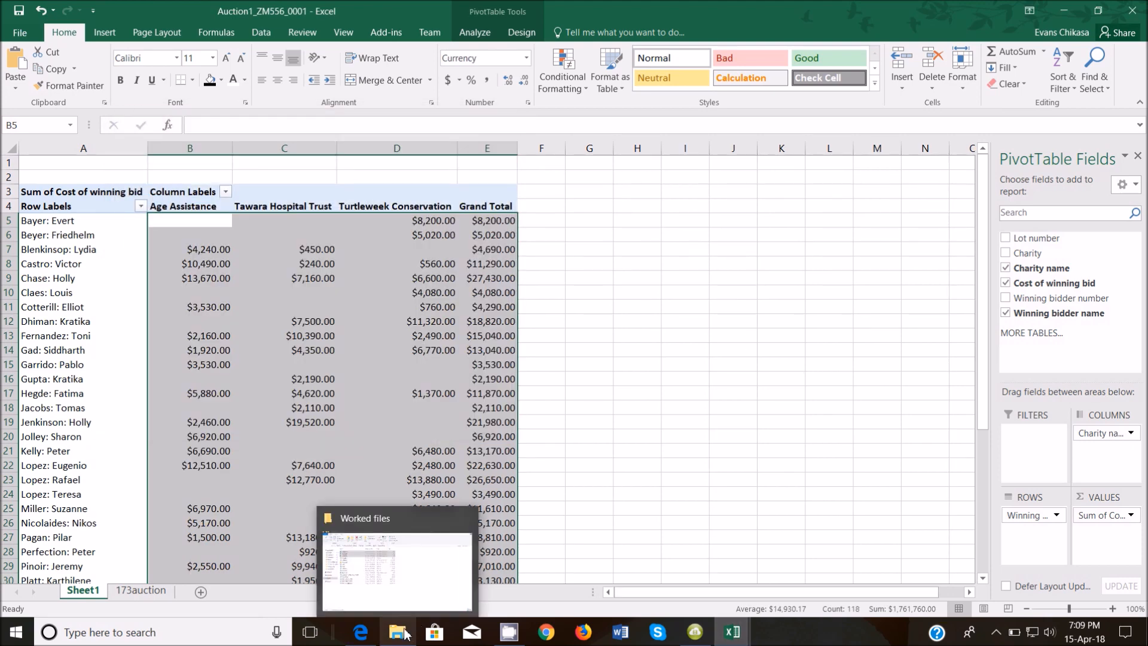
{"action": "left_click", "coordinate": [379, 577]}
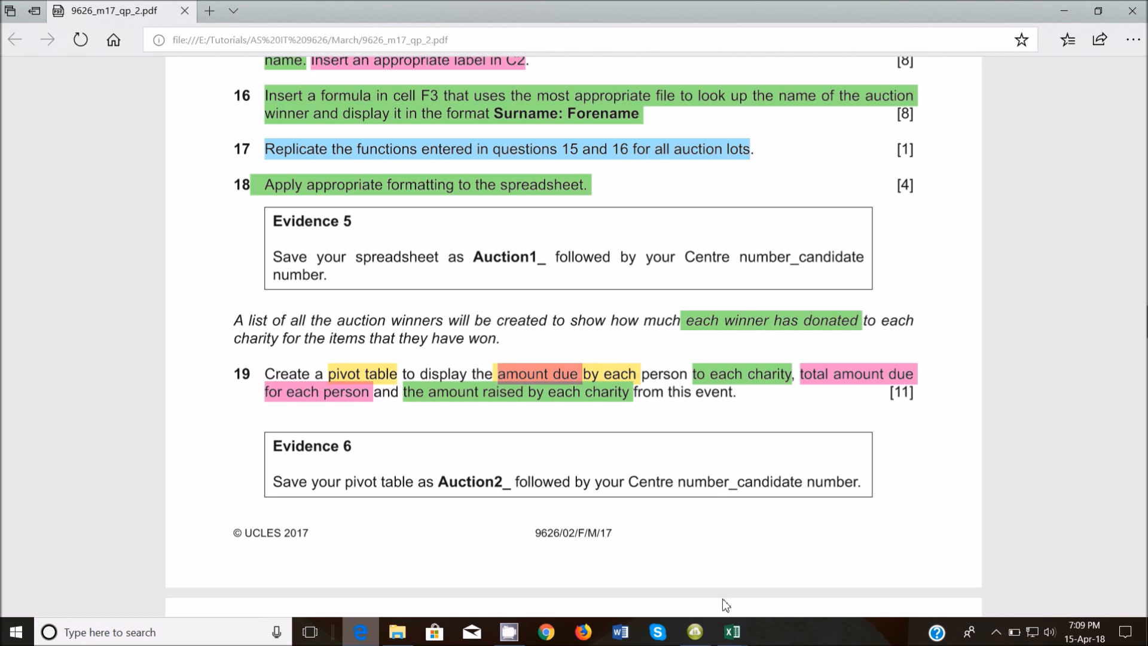
{"action": "mouse_move", "coordinate": [730, 637]}
{"action": "left_click", "coordinate": [734, 559]}
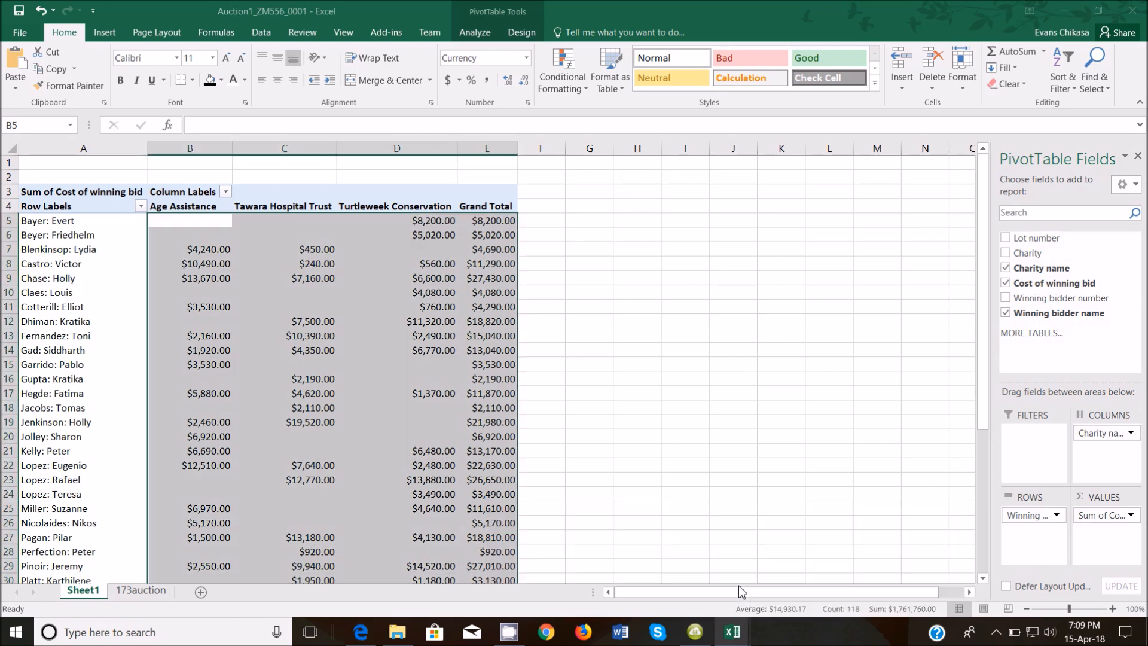
{"action": "left_click", "coordinate": [584, 281]}
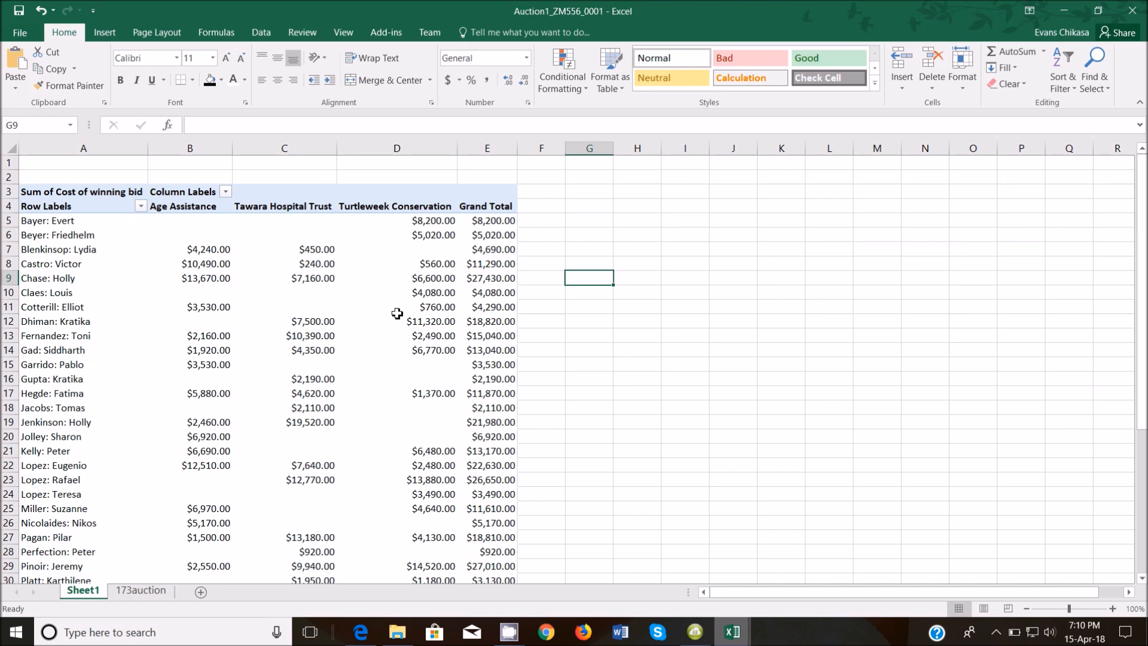
{"action": "mouse_move", "coordinate": [296, 275]}
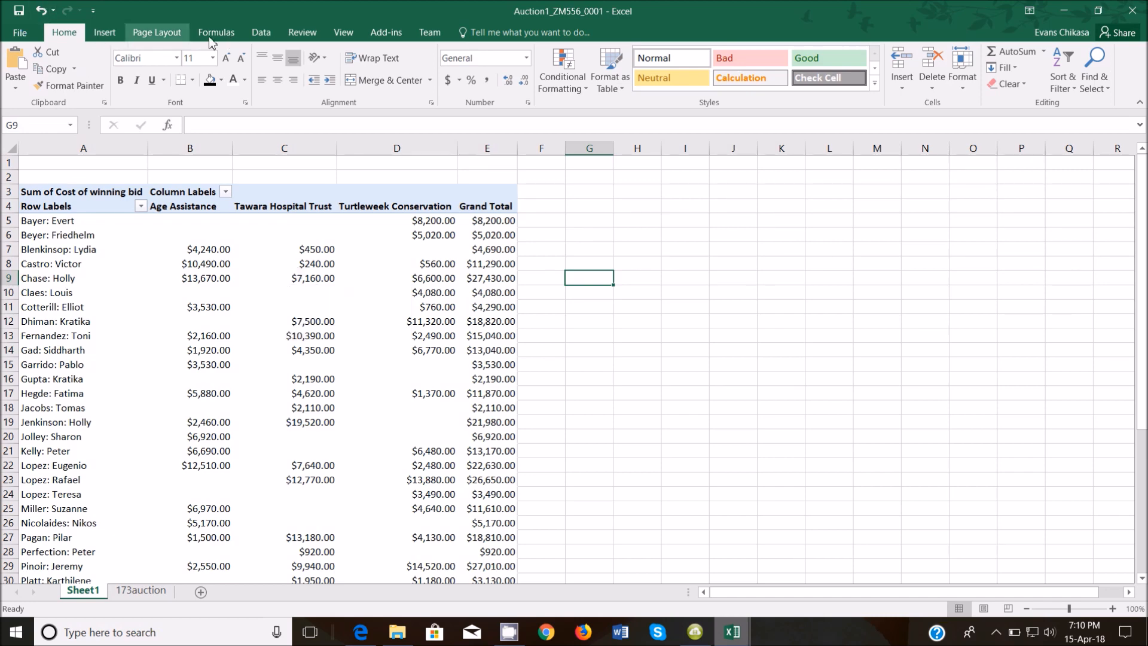
Turn on printing of gridlines and row and column headings for the pivot sheet.
{"action": "left_click", "coordinate": [183, 34]}
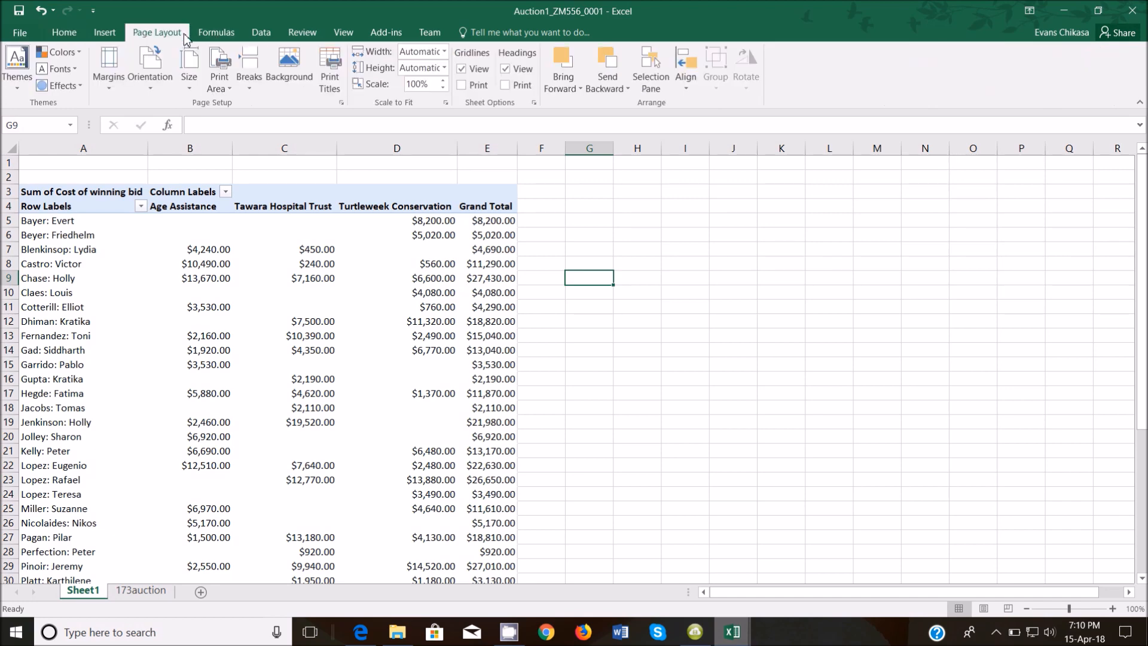
{"action": "left_click", "coordinate": [461, 85]}
{"action": "left_click", "coordinate": [479, 85]}
{"action": "left_click", "coordinate": [512, 85]}
Preview the pivot sheet's printout and return to the worksheet.
{"action": "left_click", "coordinate": [33, 40]}
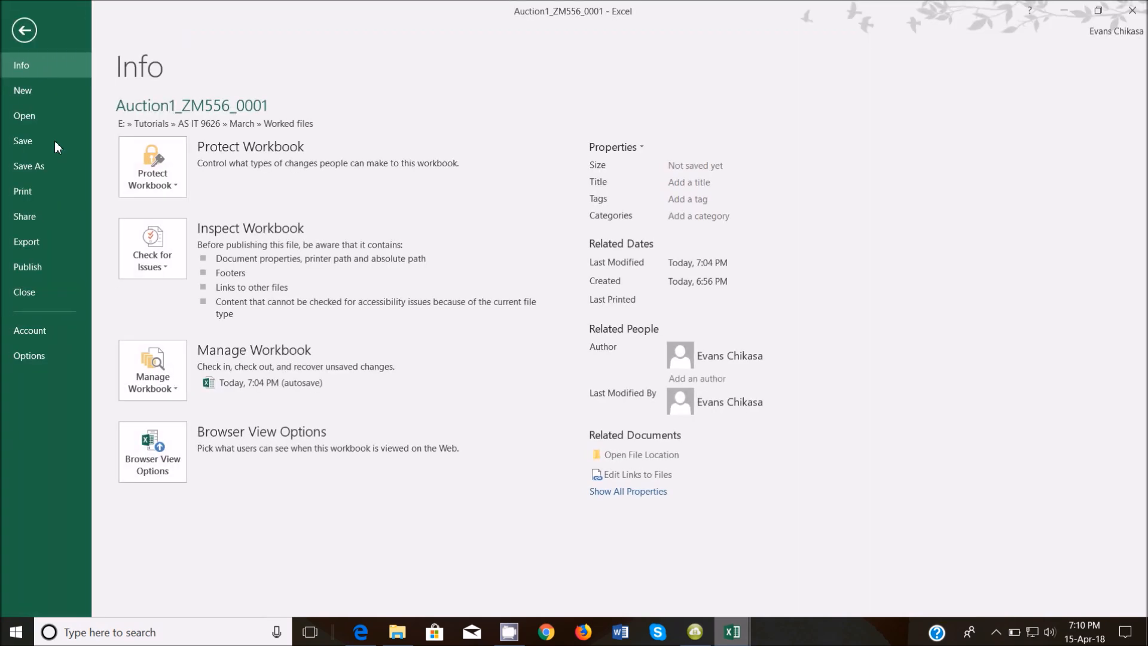
{"action": "left_click", "coordinate": [23, 189]}
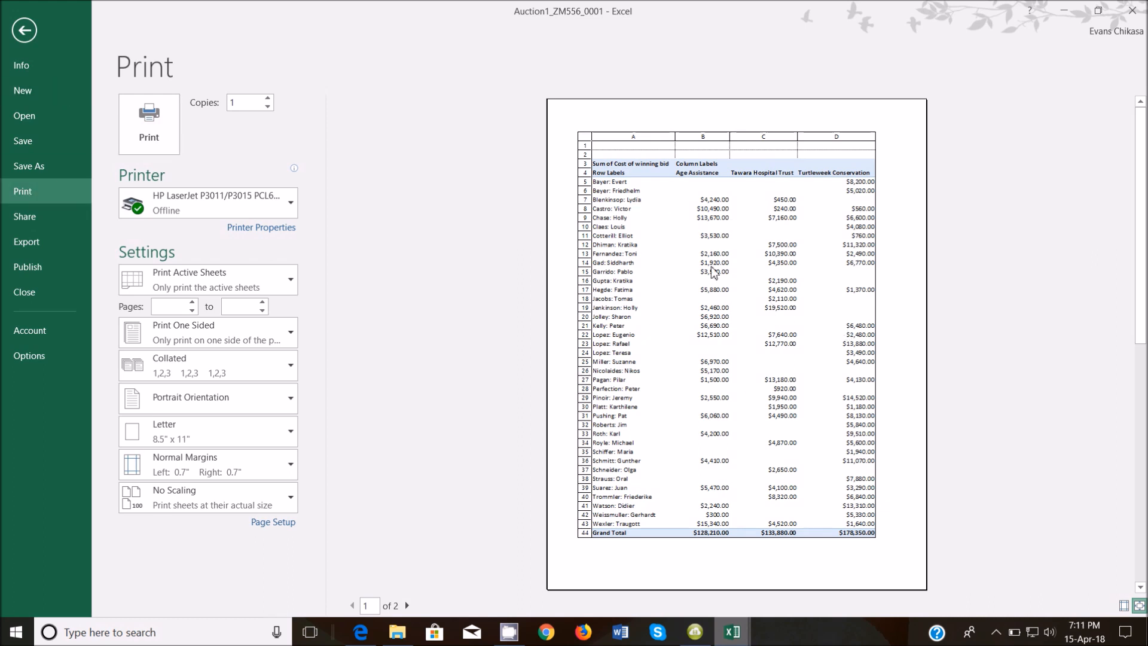
{"action": "left_click", "coordinate": [23, 33]}
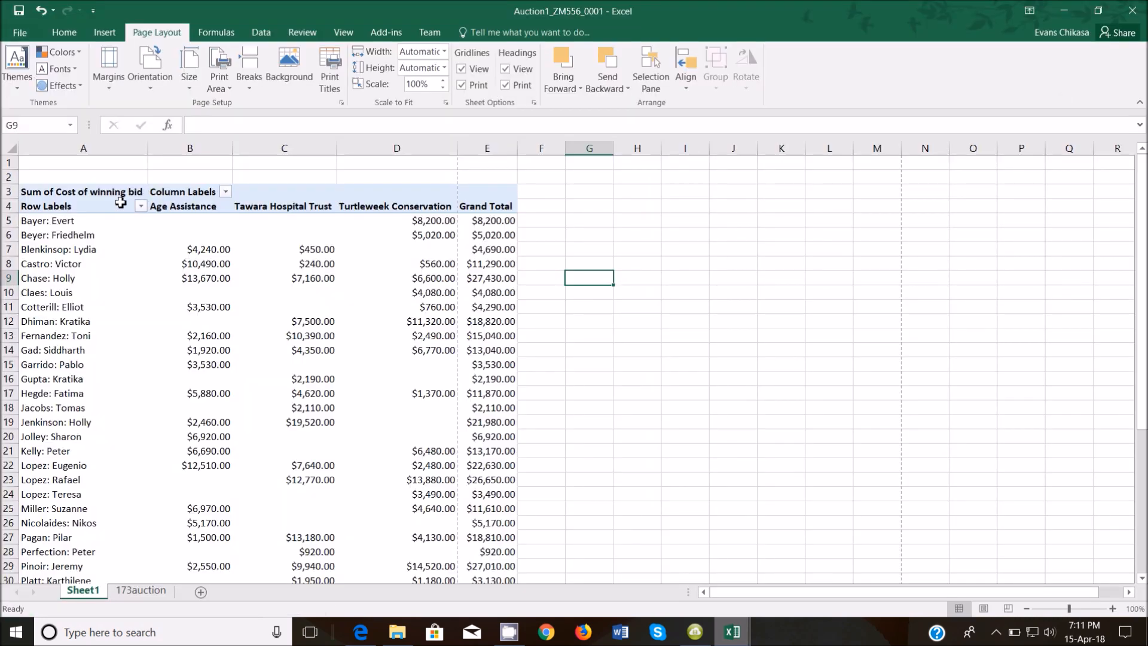
Check the exam PDF and return to the Auction1 pivot workbook.
{"action": "mouse_move", "coordinate": [361, 633]}
{"action": "left_click", "coordinate": [368, 562]}
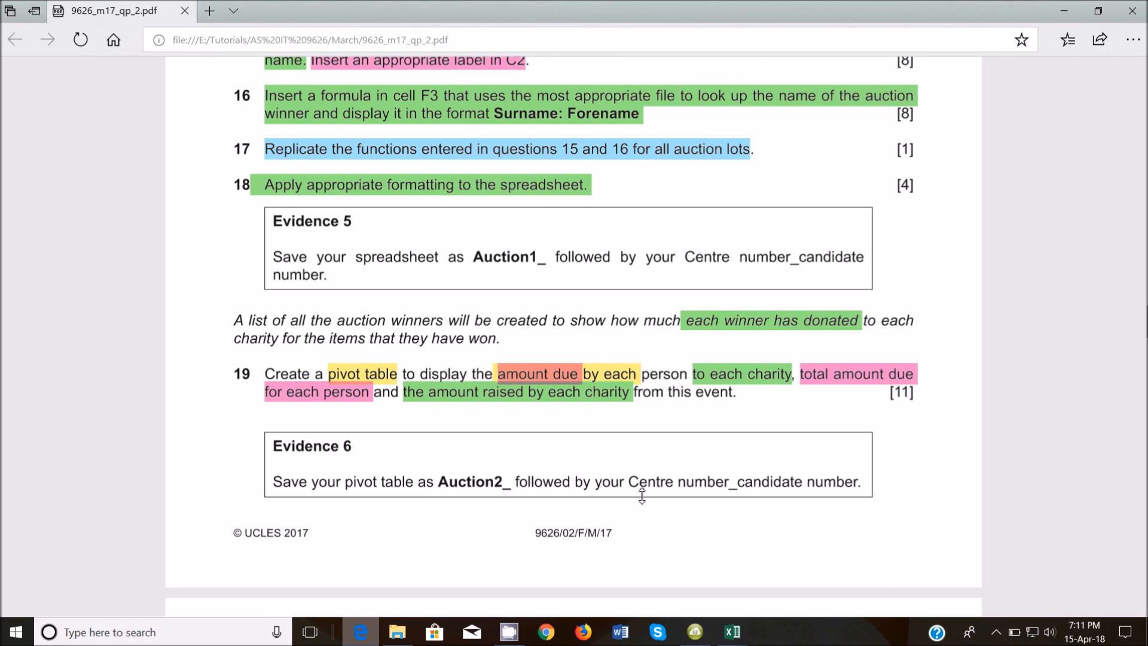
{"action": "left_click", "coordinate": [727, 641]}
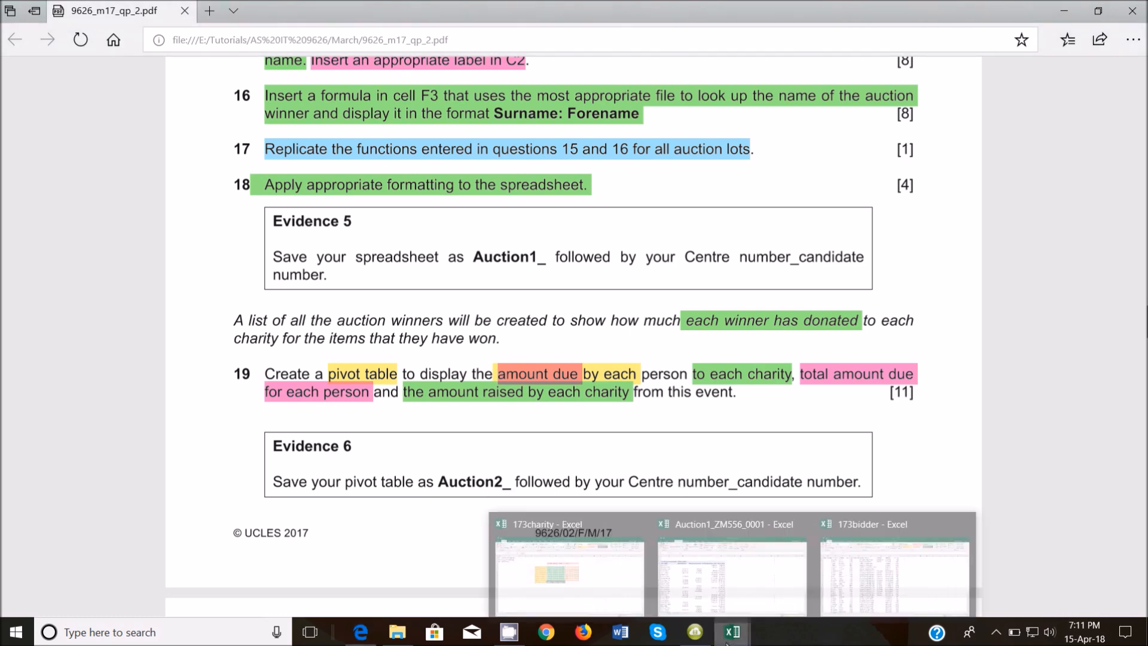
{"action": "left_click", "coordinate": [721, 575]}
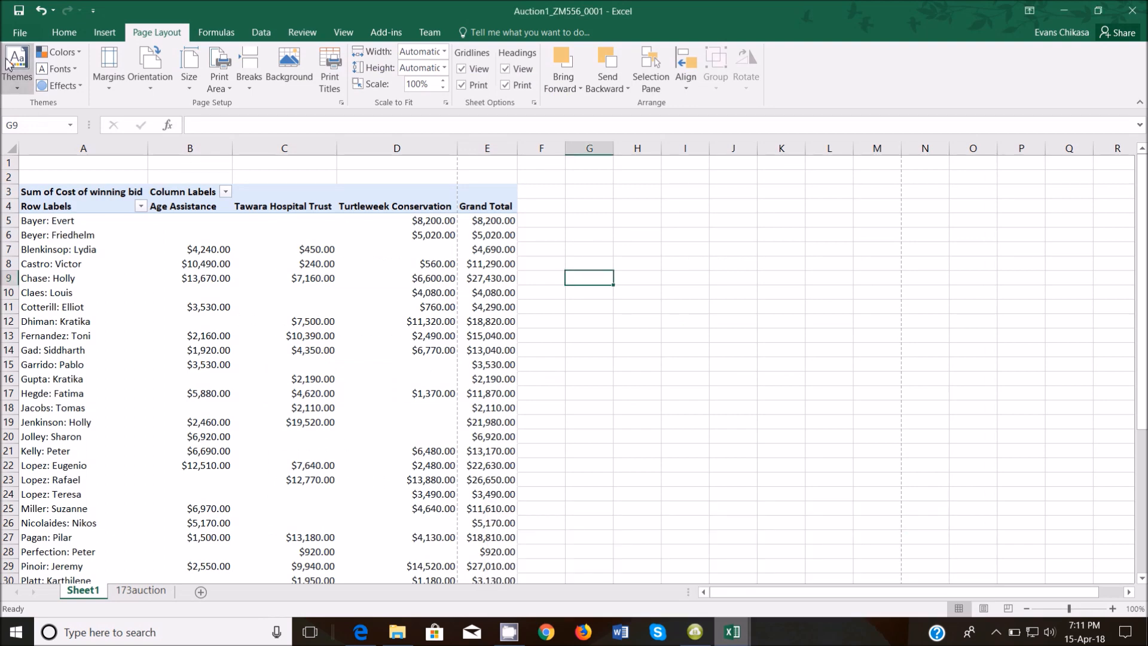
Save a copy in Worked files, changing Auction1 to Auction2 in the file name.
{"action": "left_click", "coordinate": [20, 33]}
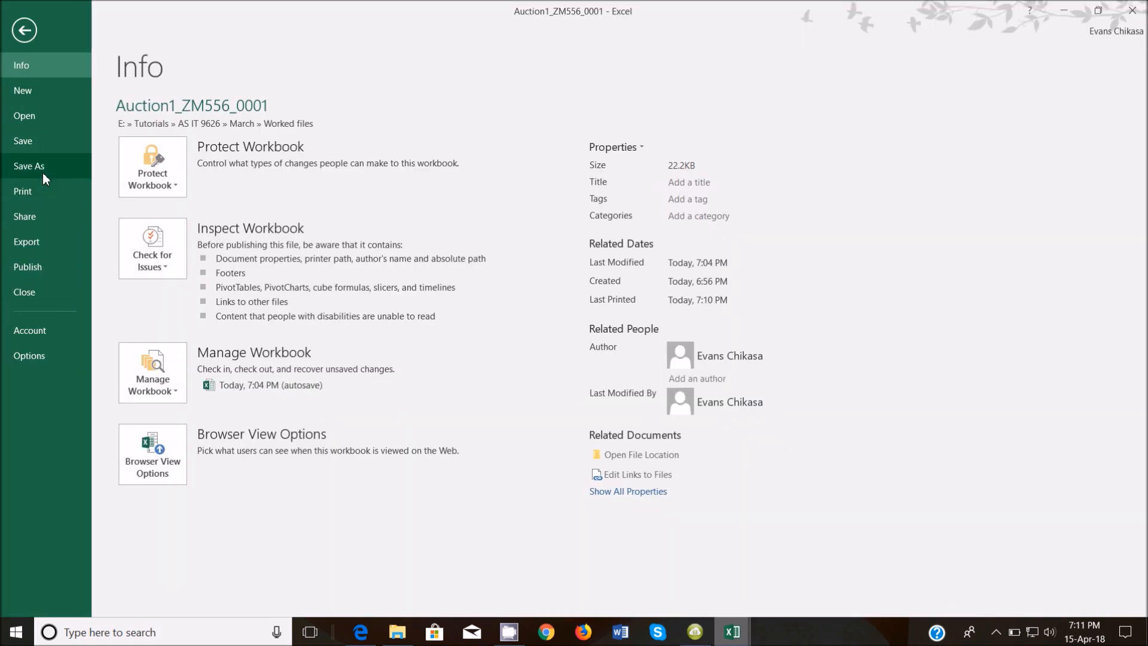
{"action": "left_click", "coordinate": [42, 172]}
{"action": "left_click", "coordinate": [444, 140]}
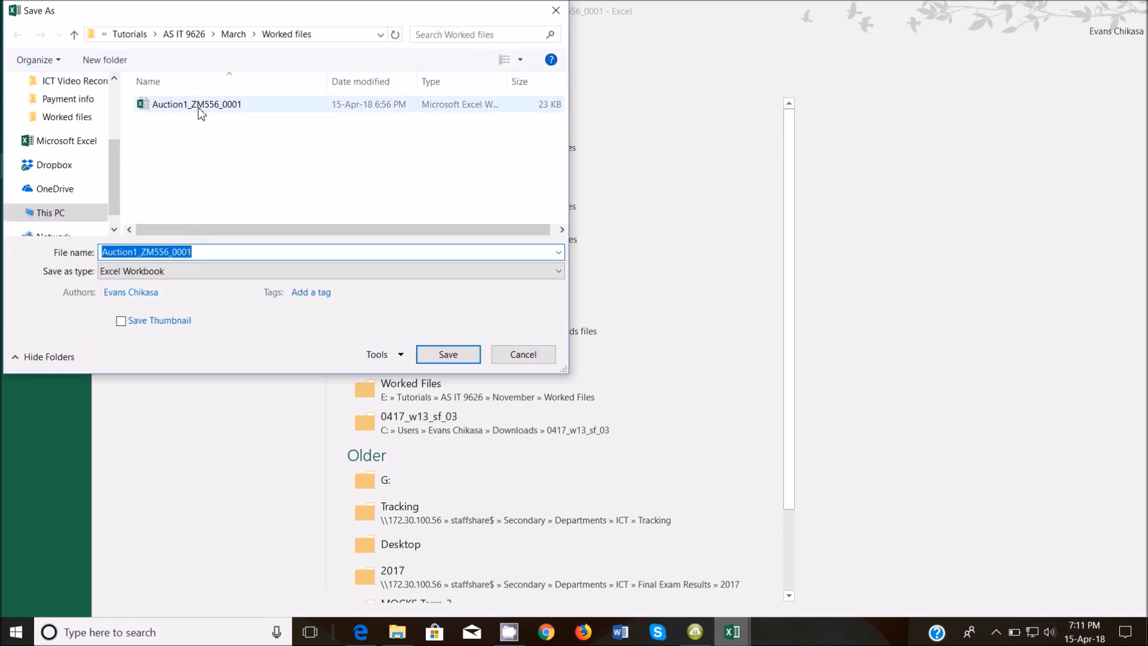
{"action": "left_click", "coordinate": [199, 112]}
{"action": "double_click", "coordinate": [139, 253]}
{"action": "left_click", "coordinate": [139, 254]}
{"action": "key", "text": "BackSpace"}
{"action": "type", "text": "2"}
{"action": "left_click", "coordinate": [437, 356]}
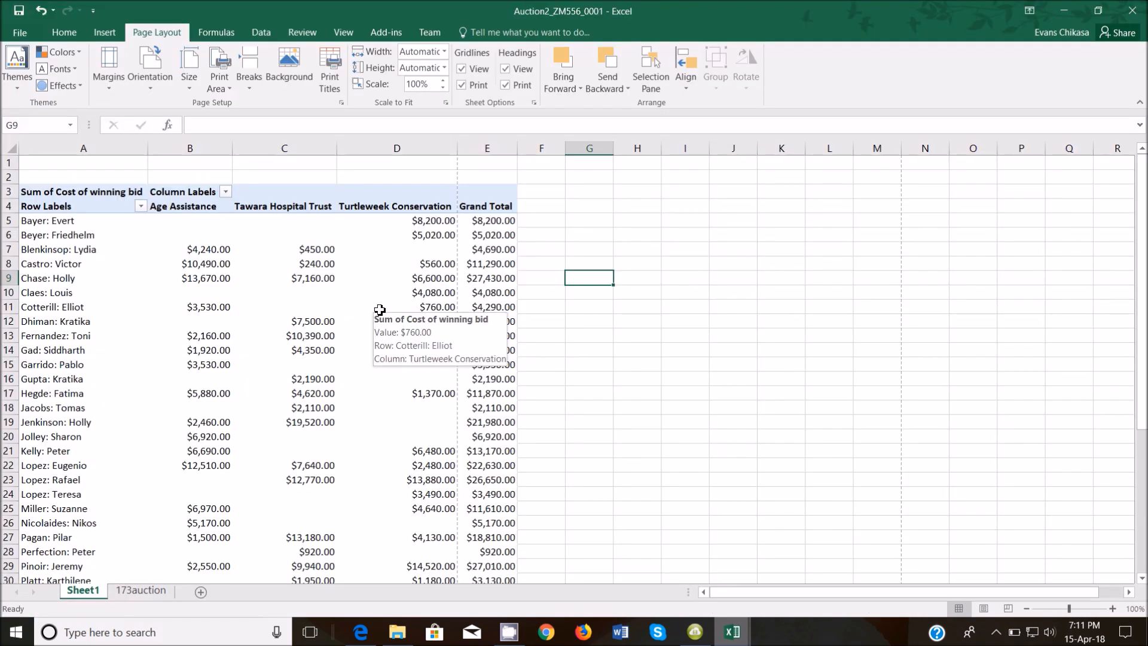
Highlight the Evidence 6 instruction in green in the exam PDF.
{"action": "left_click", "coordinate": [363, 633]}
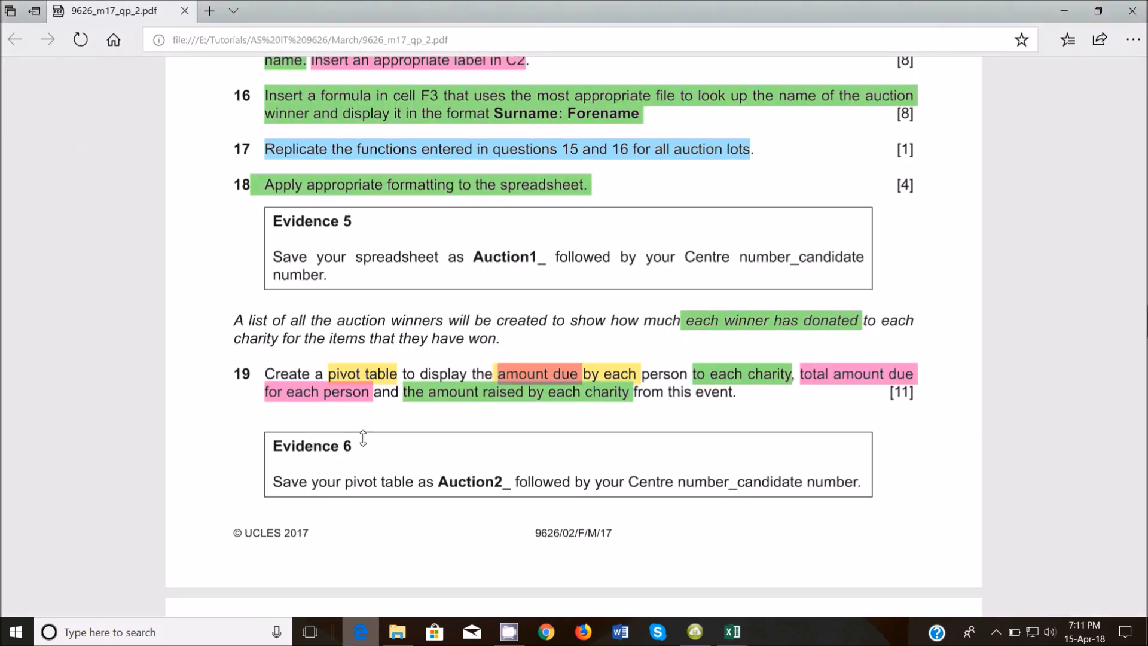
{"action": "scroll", "coordinate": [367, 418], "scroll_direction": "down", "scroll_amount": 3}
{"action": "left_click_drag", "start_coordinate": [273, 277], "coordinate": [876, 349]}
{"action": "left_click", "coordinate": [812, 344]}
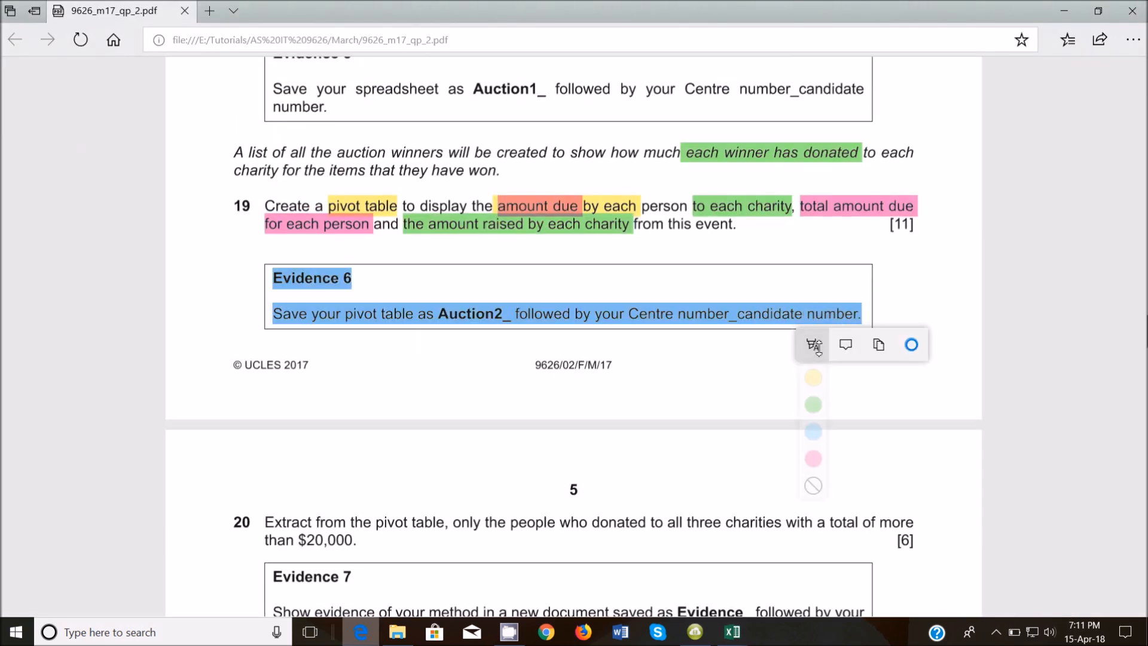
{"action": "left_click", "coordinate": [813, 408]}
Highlight 'all three charities' green and 'total of more than $20,000.' light blue.
{"action": "scroll", "coordinate": [380, 369], "scroll_direction": "down", "scroll_amount": 3}
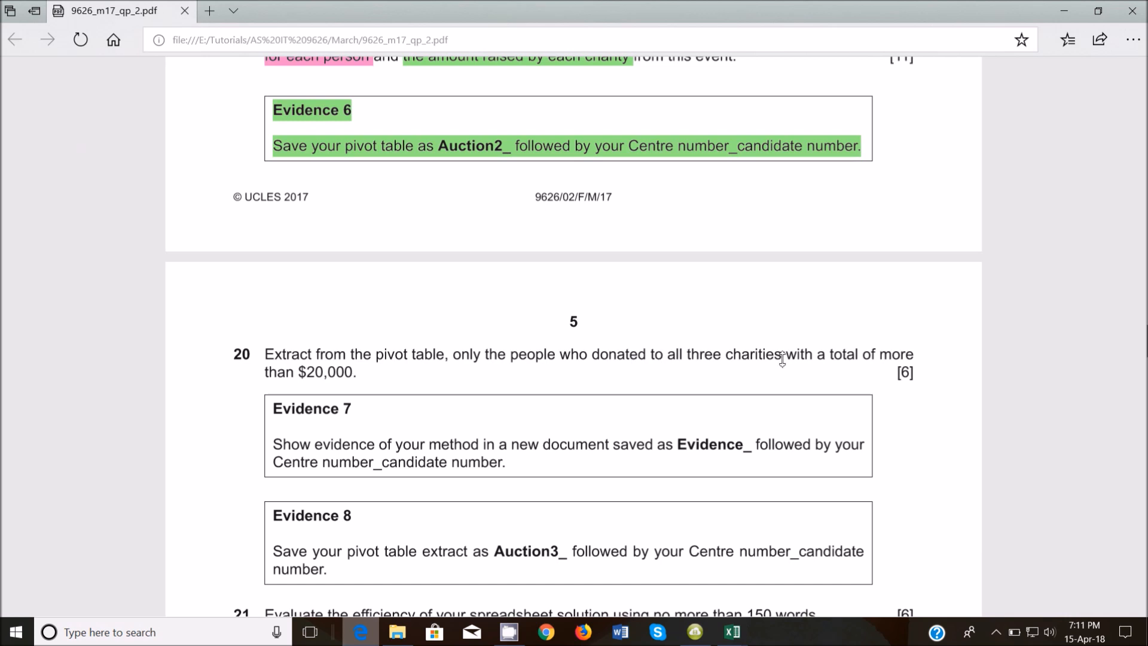
{"action": "left_click_drag", "start_coordinate": [669, 356], "coordinate": [784, 359]}
{"action": "left_click", "coordinate": [737, 385]}
{"action": "left_click", "coordinate": [738, 451]}
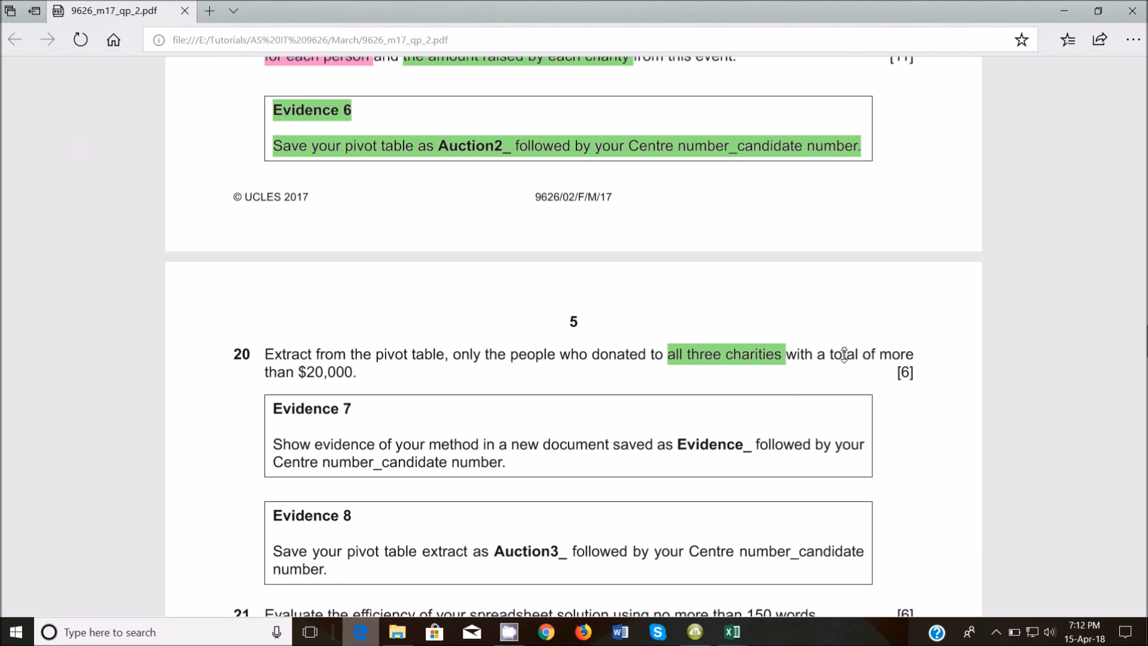
{"action": "mouse_move", "coordinate": [831, 355]}
{"action": "left_mouse_down"}
{"action": "mouse_move", "coordinate": [766, 384]}
{"action": "mouse_move", "coordinate": [275, 389]}
{"action": "mouse_move", "coordinate": [367, 378]}
{"action": "left_mouse_up"}
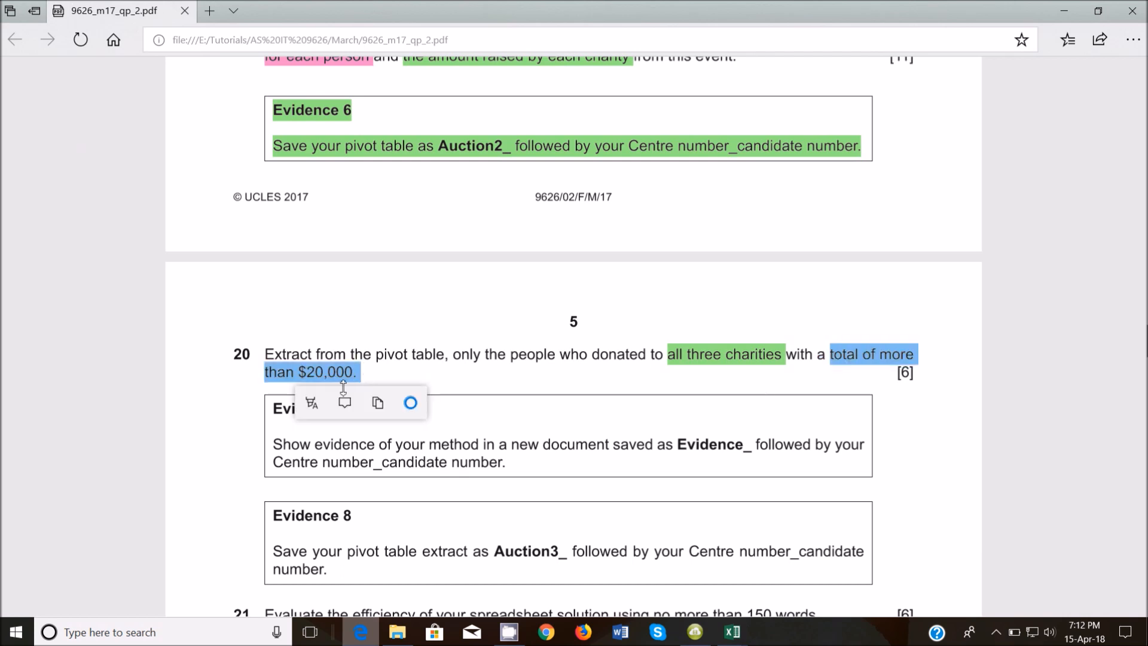
{"action": "left_click", "coordinate": [312, 402]}
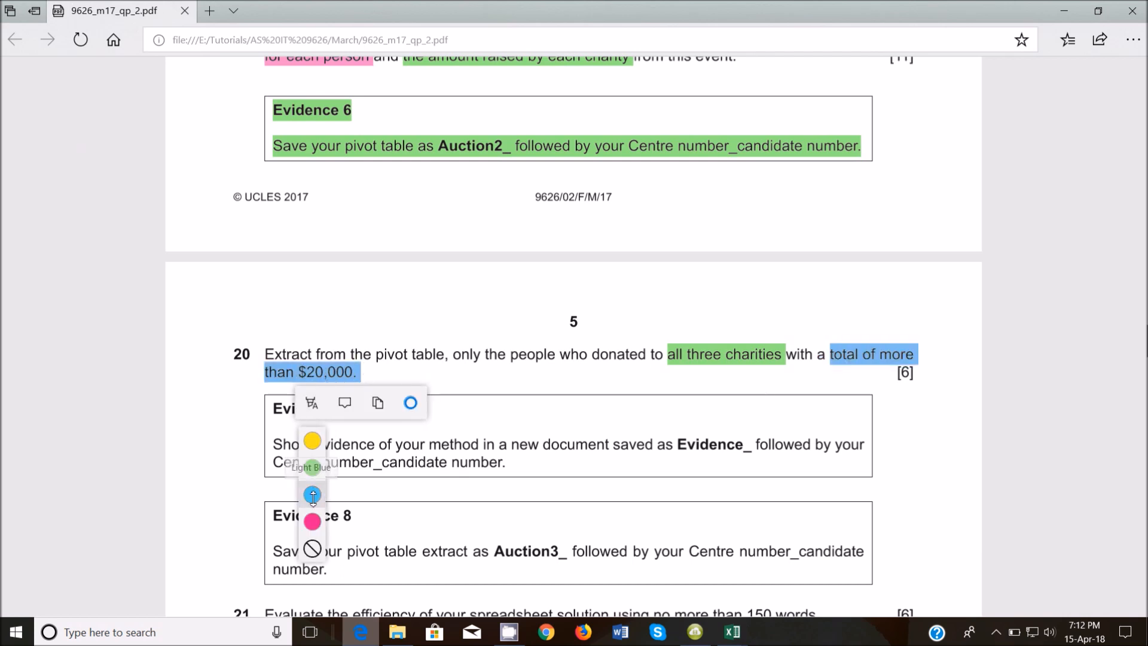
{"action": "left_click", "coordinate": [312, 494]}
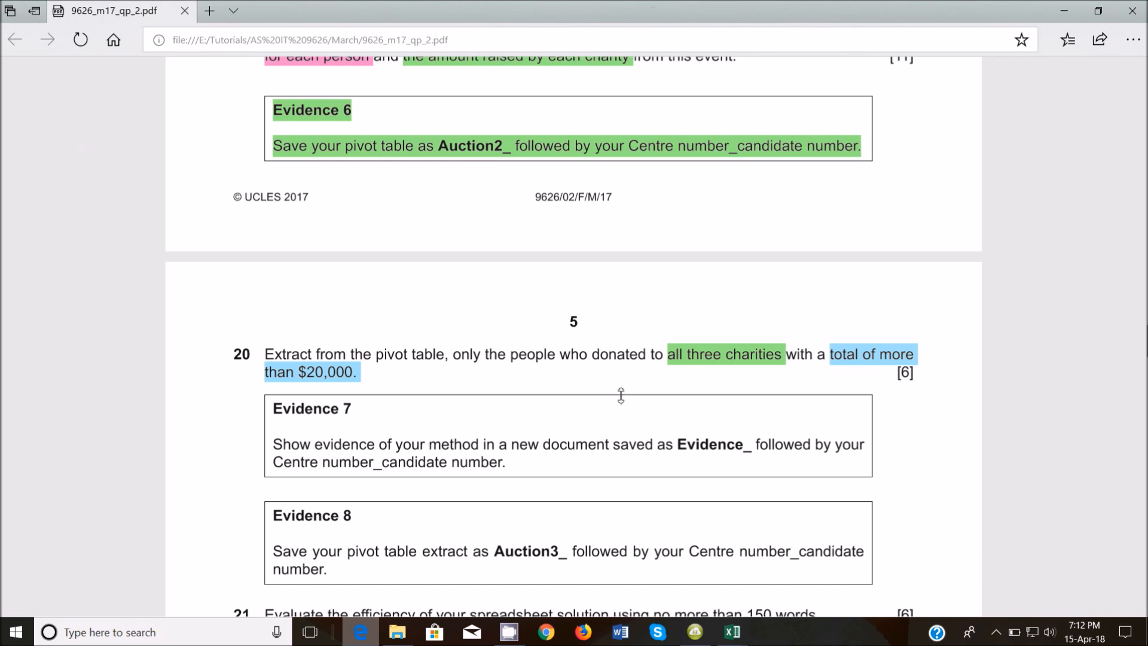
{"action": "mouse_move", "coordinate": [734, 628]}
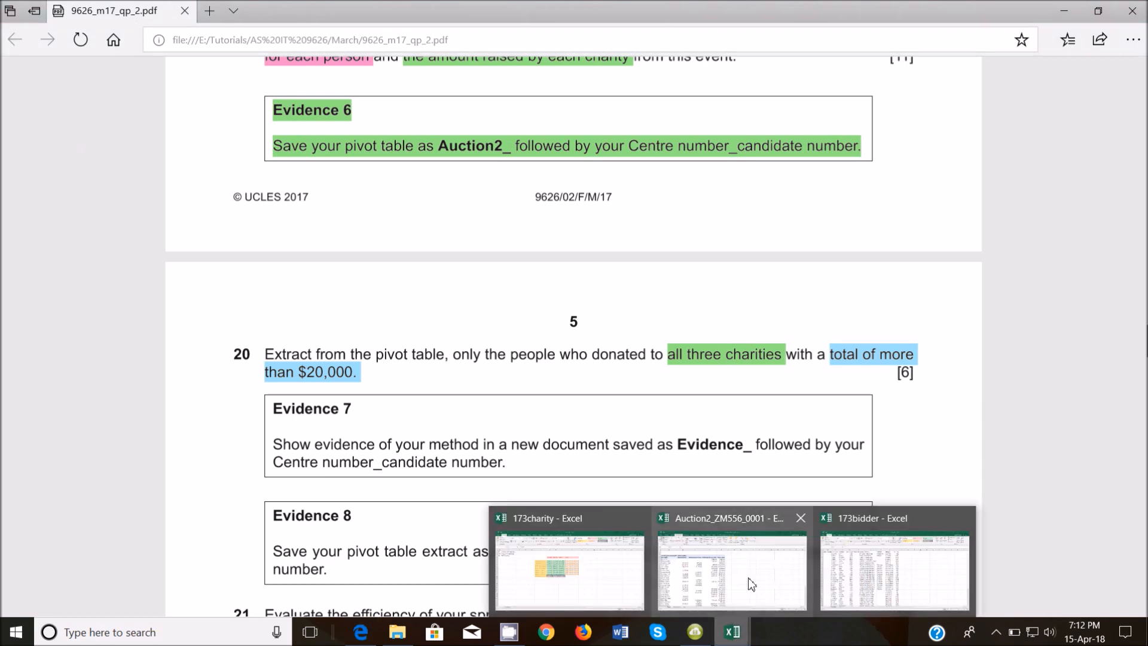
{"action": "left_click", "coordinate": [736, 572]}
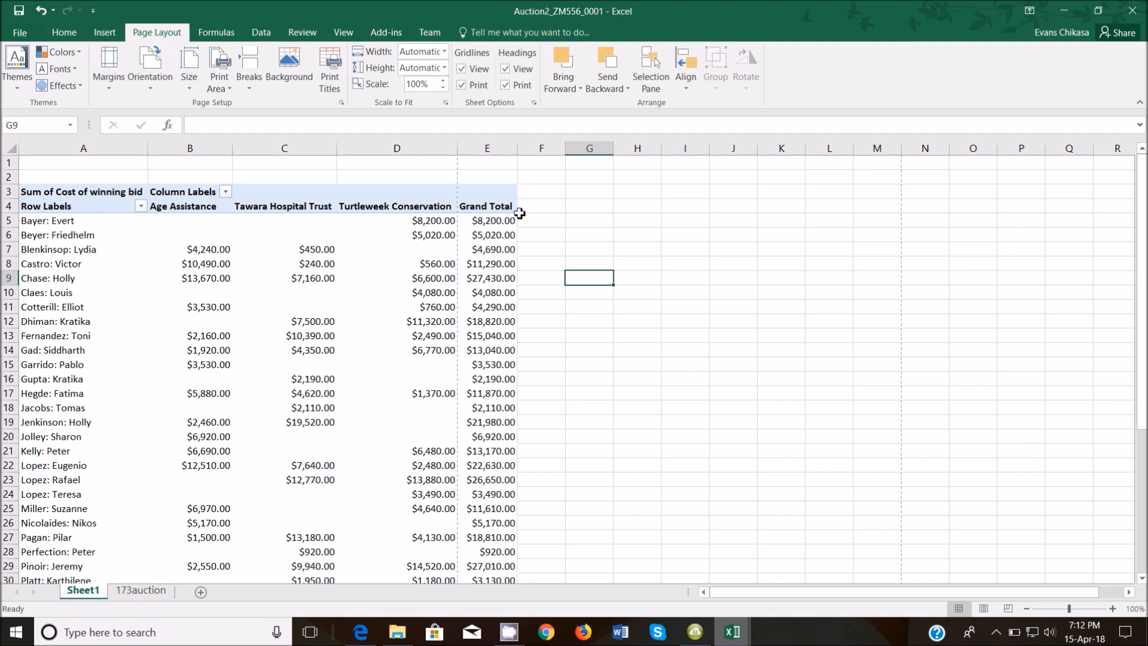
Inspect the charity amounts in pivot rows 5 to 8.
{"action": "left_click", "coordinate": [440, 219]}
{"action": "left_click", "coordinate": [437, 235]}
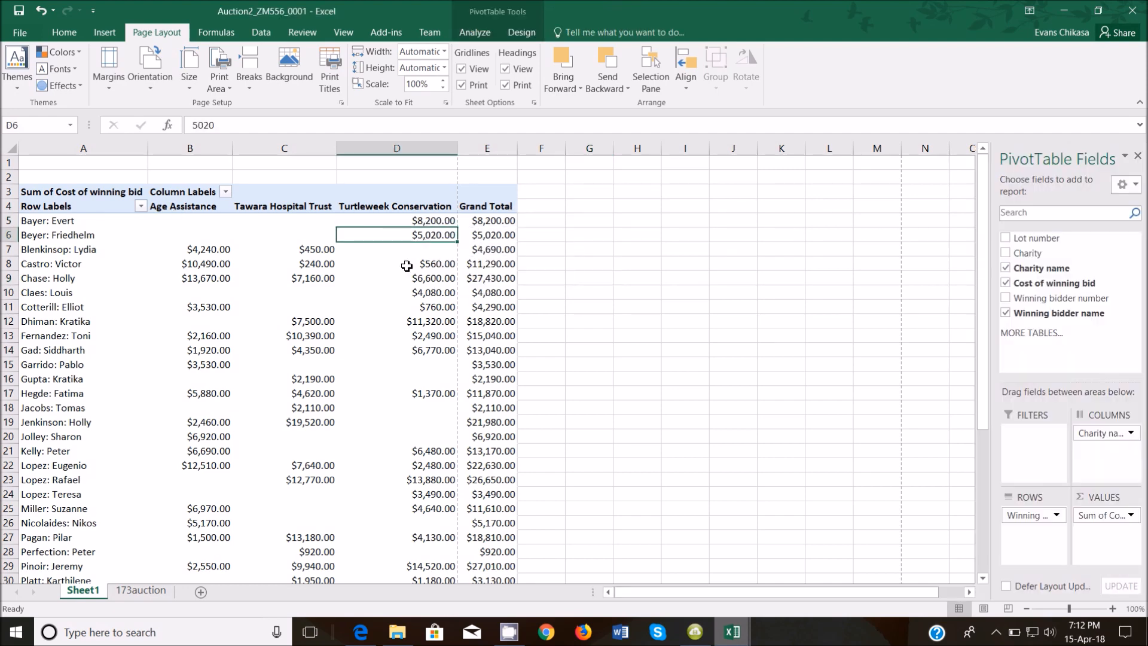
{"action": "left_click", "coordinate": [226, 250]}
{"action": "left_click", "coordinate": [301, 249]}
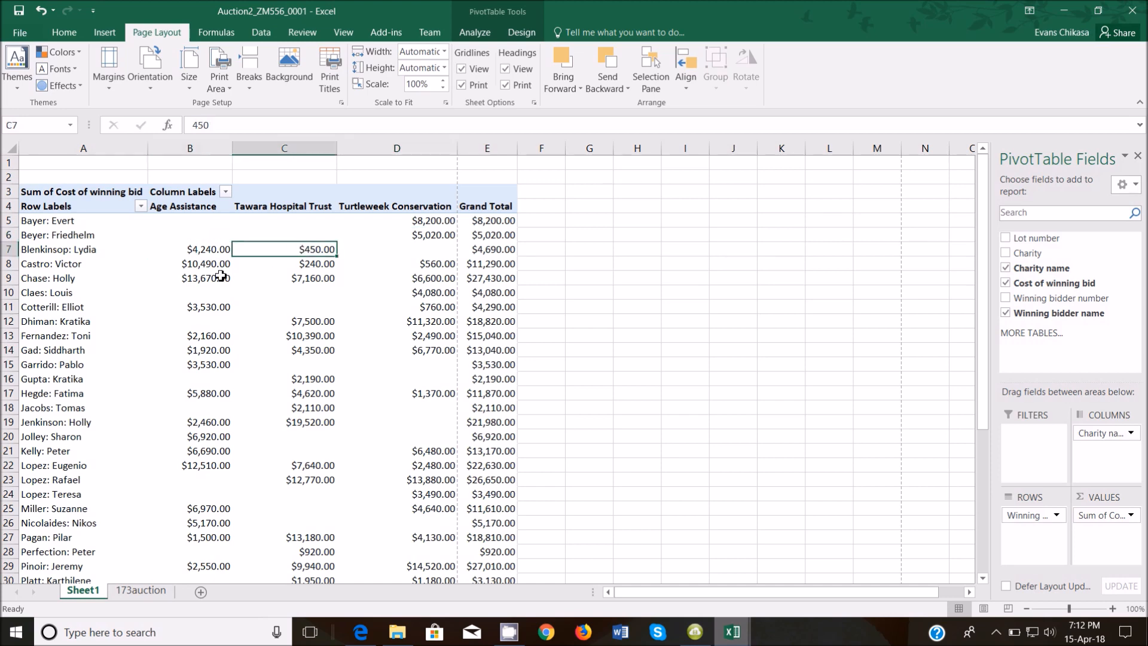
{"action": "left_click", "coordinate": [192, 264]}
{"action": "left_click", "coordinate": [317, 264]}
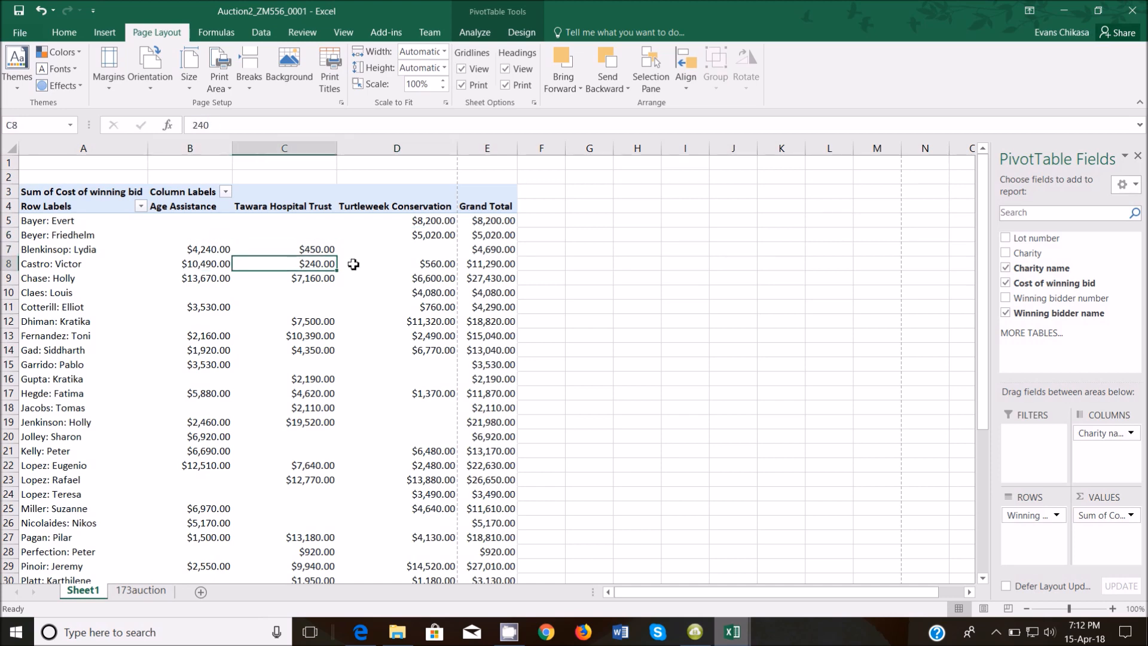
{"action": "left_click", "coordinate": [421, 263]}
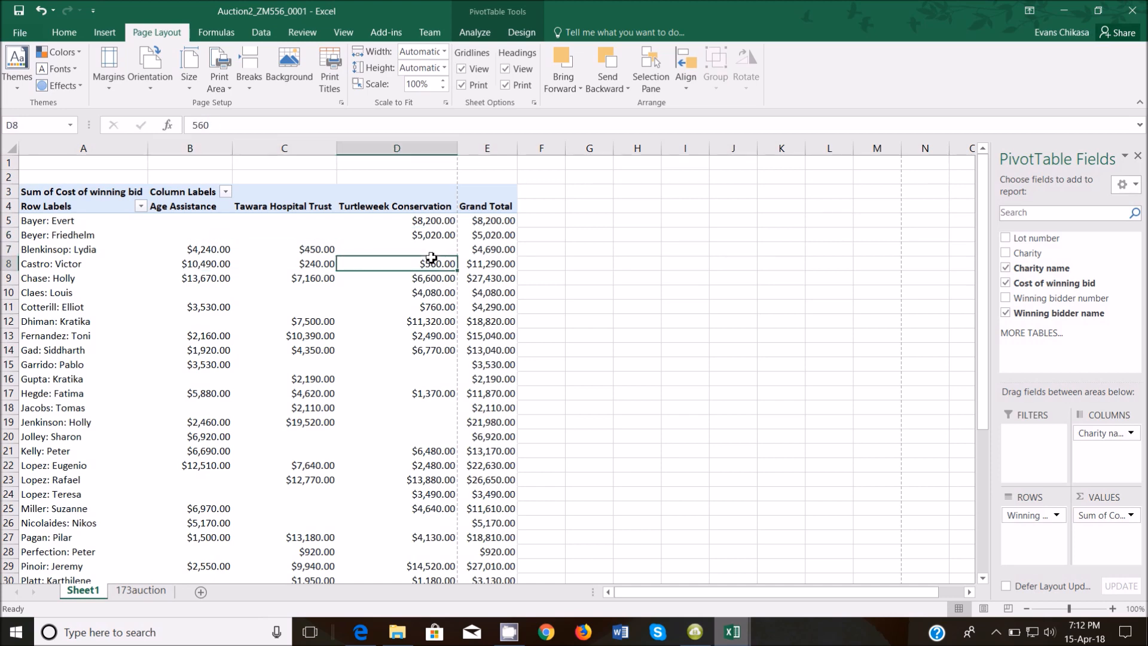
Enter =COUNT(B5:D5) in F5 and fill it down for every donor.
{"action": "left_click", "coordinate": [546, 223]}
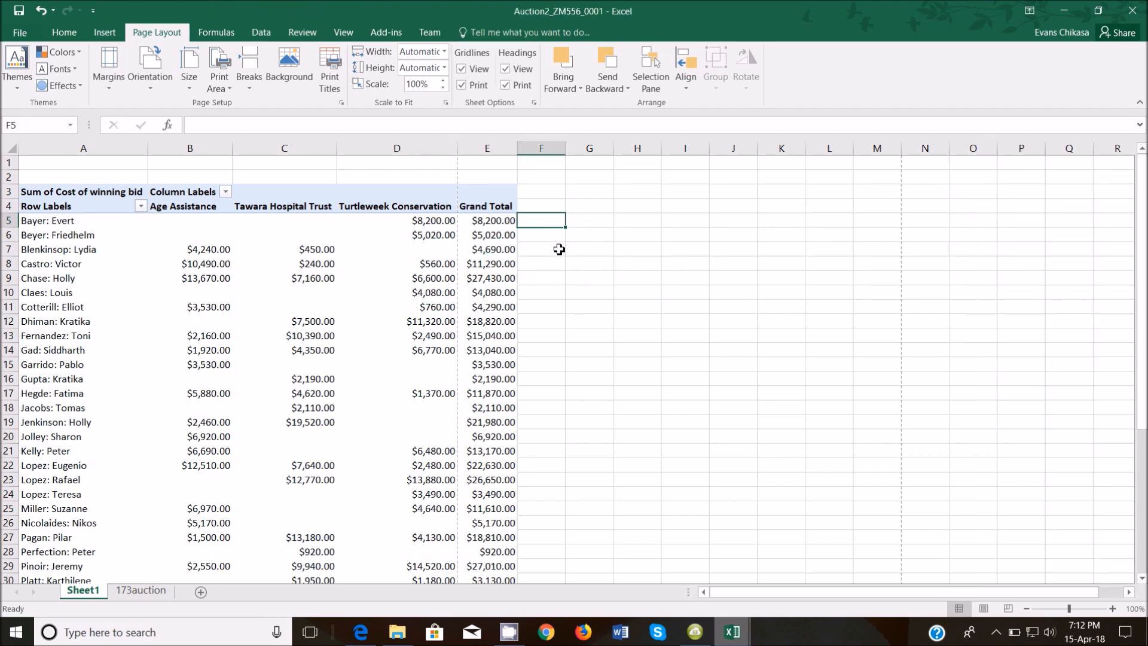
{"action": "type", "text": "=count"}
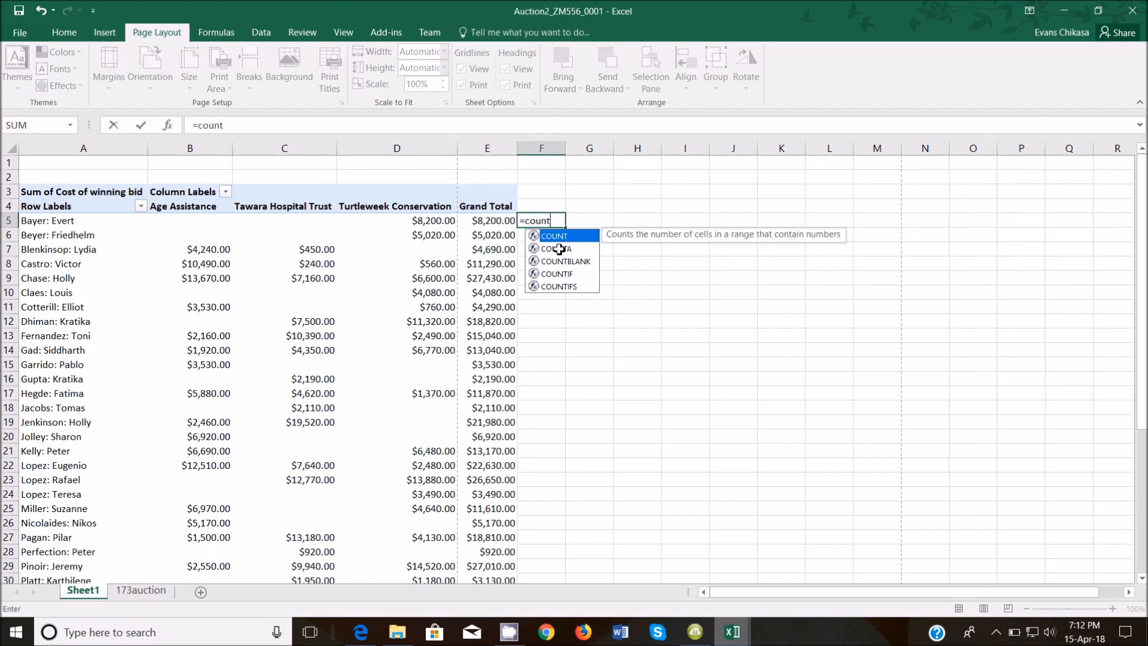
{"action": "type", "text": "("}
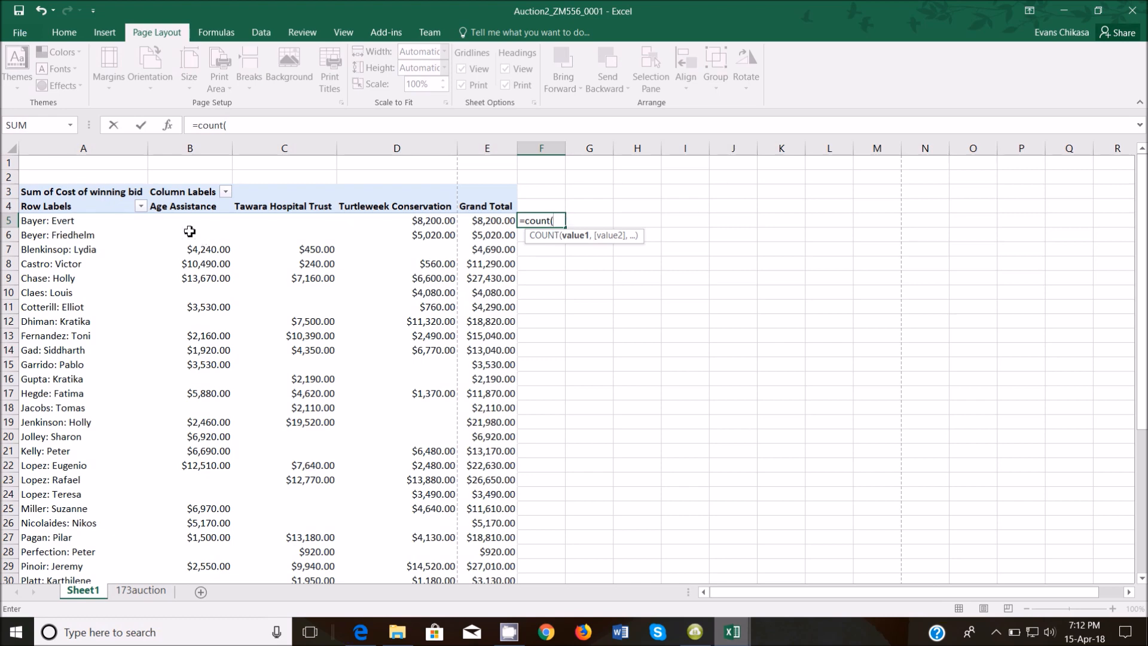
{"action": "left_click_drag", "start_coordinate": [185, 220], "coordinate": [412, 225]}
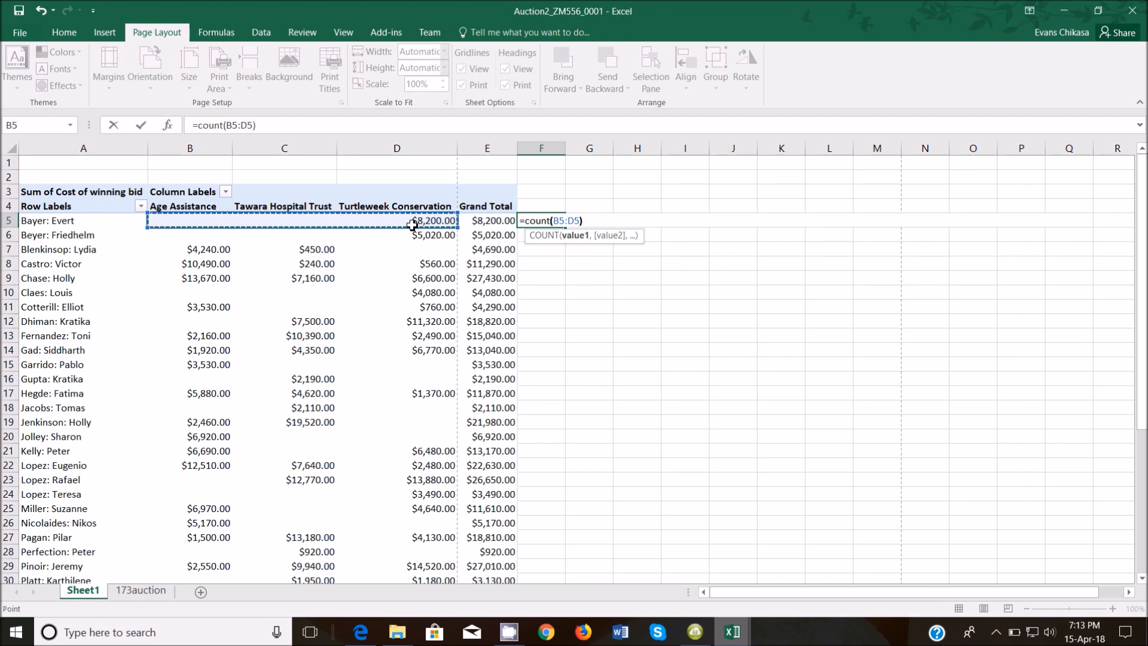
{"action": "key", "text": "Return"}
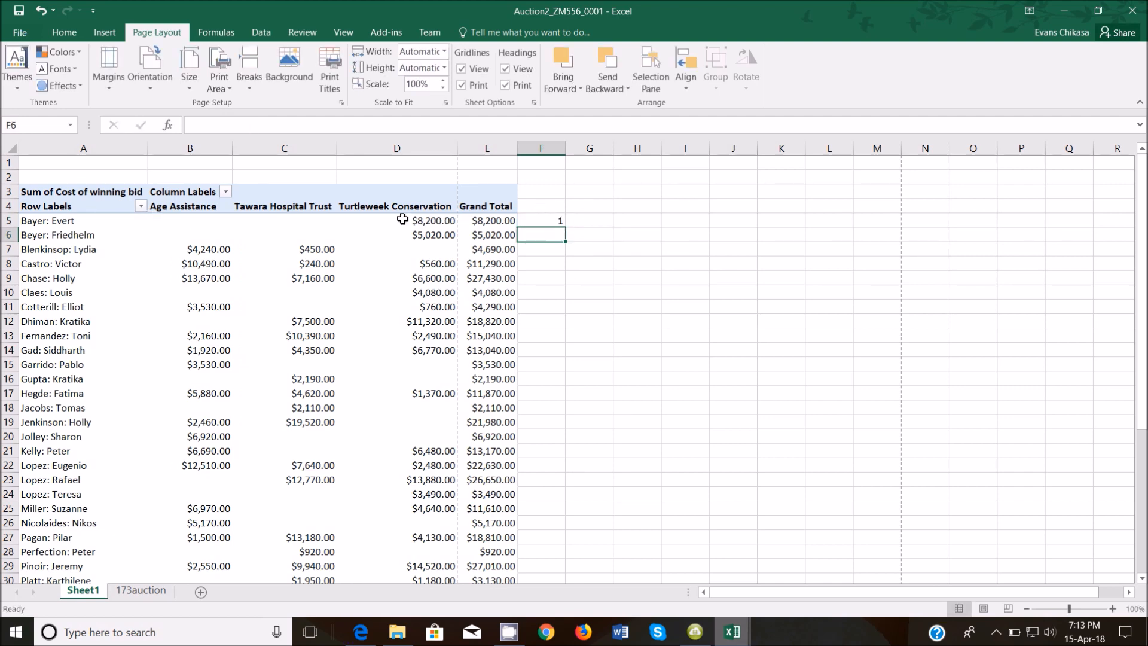
{"action": "left_click", "coordinate": [182, 232]}
{"action": "left_click", "coordinate": [182, 225]}
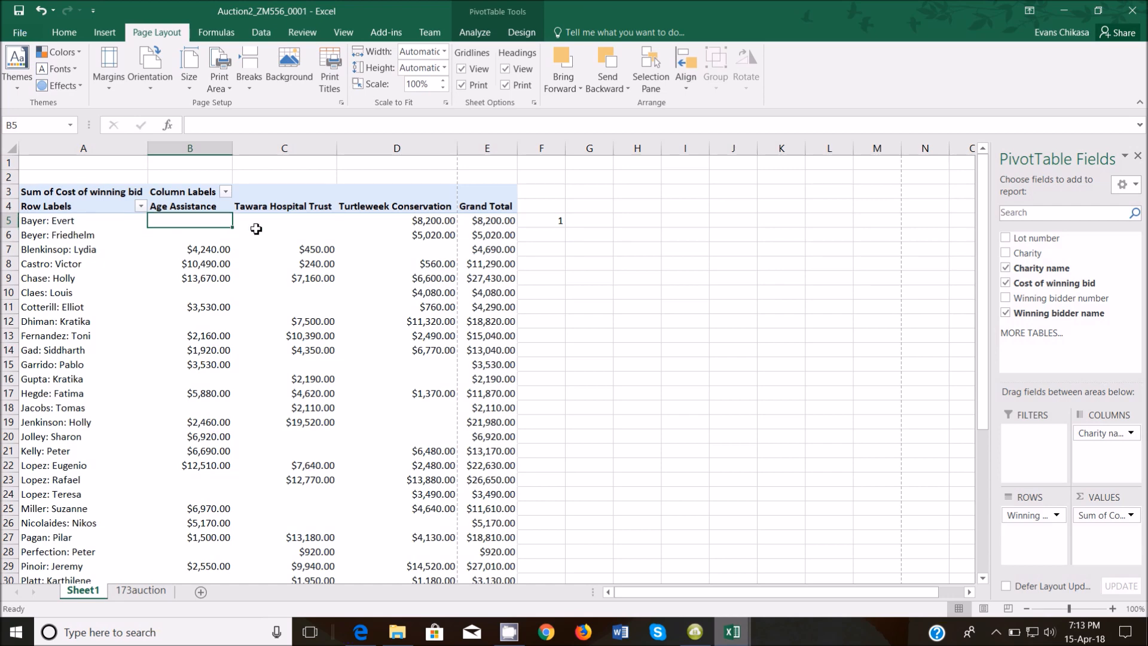
{"action": "left_click", "coordinate": [281, 225]}
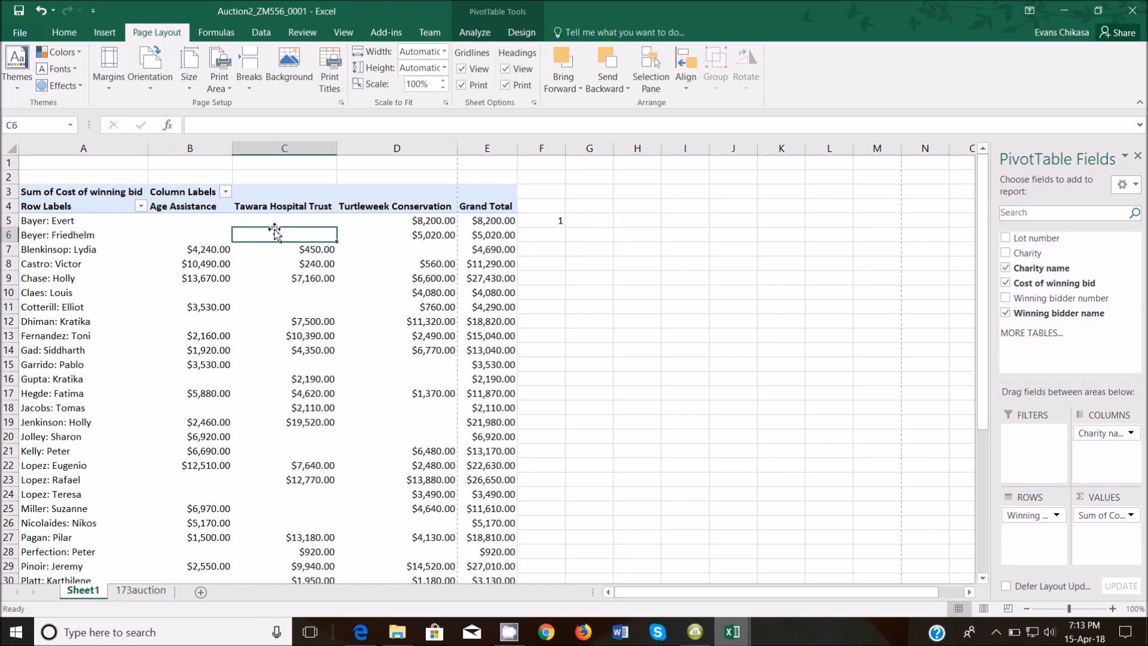
{"action": "left_click", "coordinate": [543, 225]}
{"action": "double_click", "coordinate": [566, 229]}
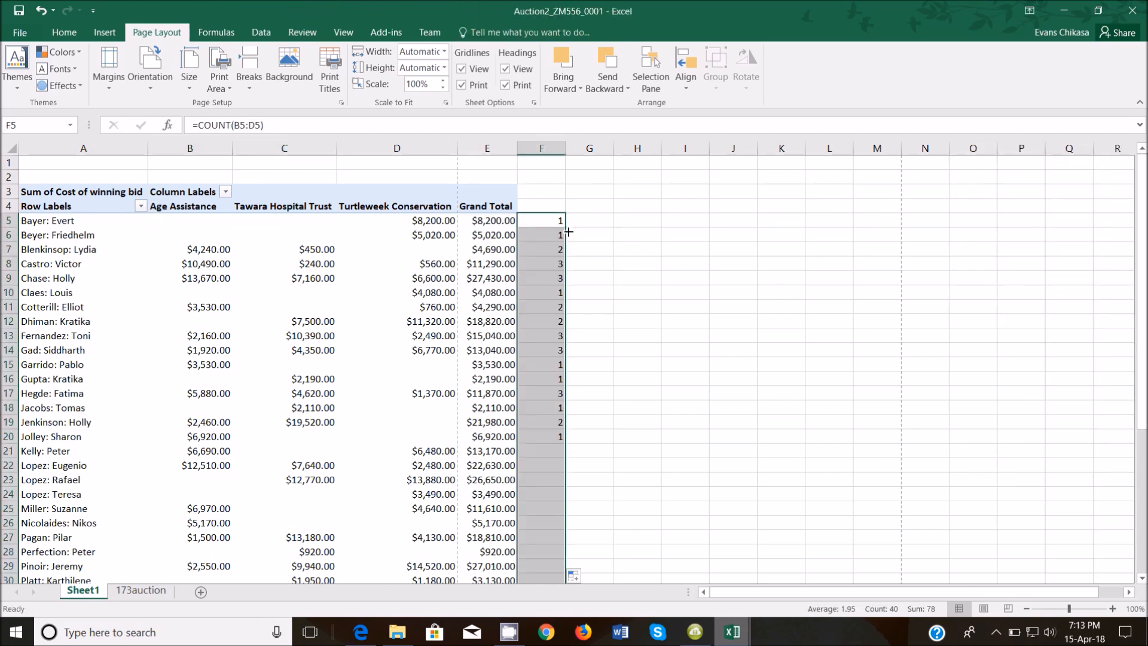
Delete the count in F44 beside the Grand Total row.
{"action": "scroll", "coordinate": [586, 284], "scroll_direction": "down", "scroll_amount": 4}
{"action": "scroll", "coordinate": [585, 285], "scroll_direction": "down", "scroll_amount": 5}
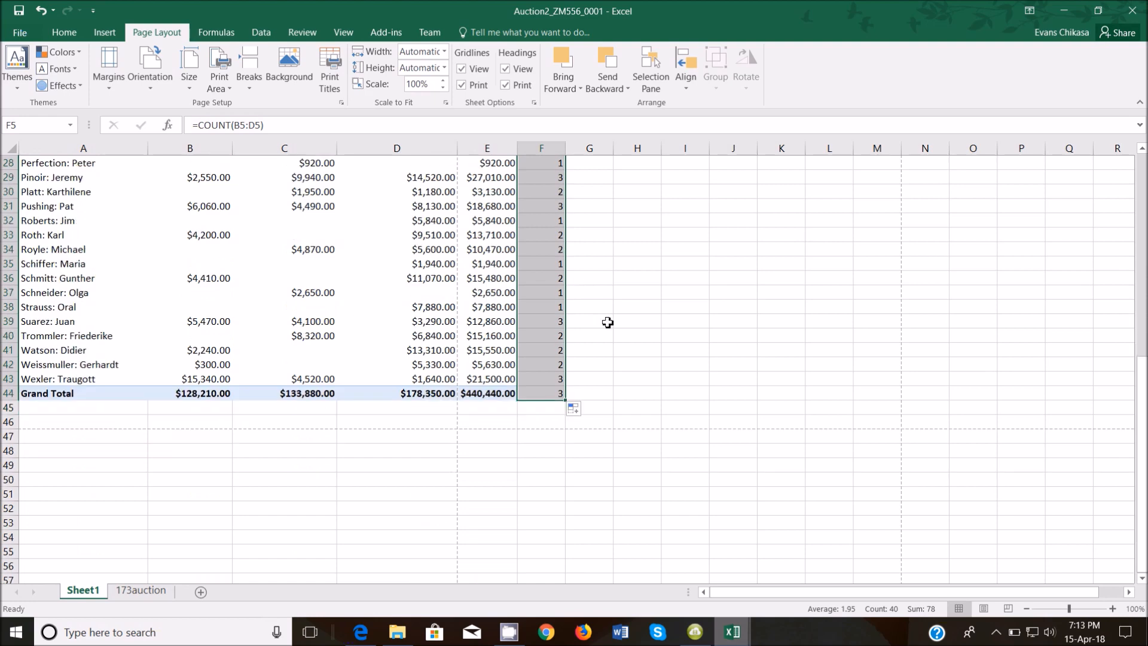
{"action": "left_click", "coordinate": [554, 392]}
{"action": "key", "text": "Delete"}
Check the copied COUNT formulas in F5 through F13.
{"action": "scroll", "coordinate": [595, 223], "scroll_direction": "up", "scroll_amount": 9}
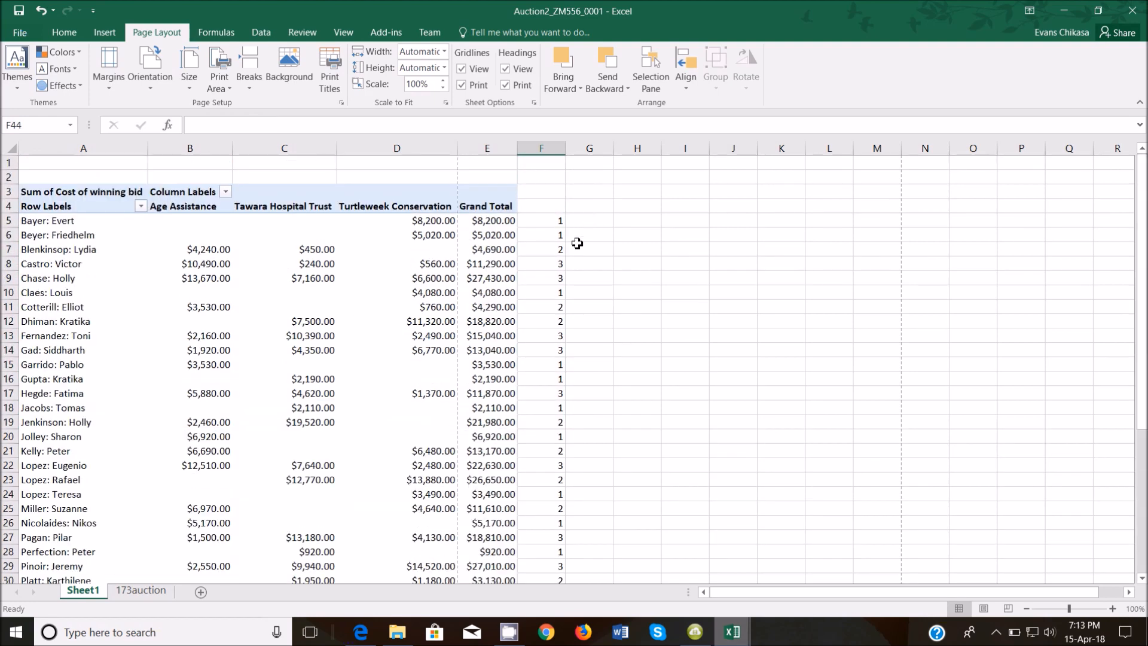
{"action": "left_click_drag", "start_coordinate": [557, 222], "coordinate": [557, 235]}
{"action": "left_click", "coordinate": [553, 252]}
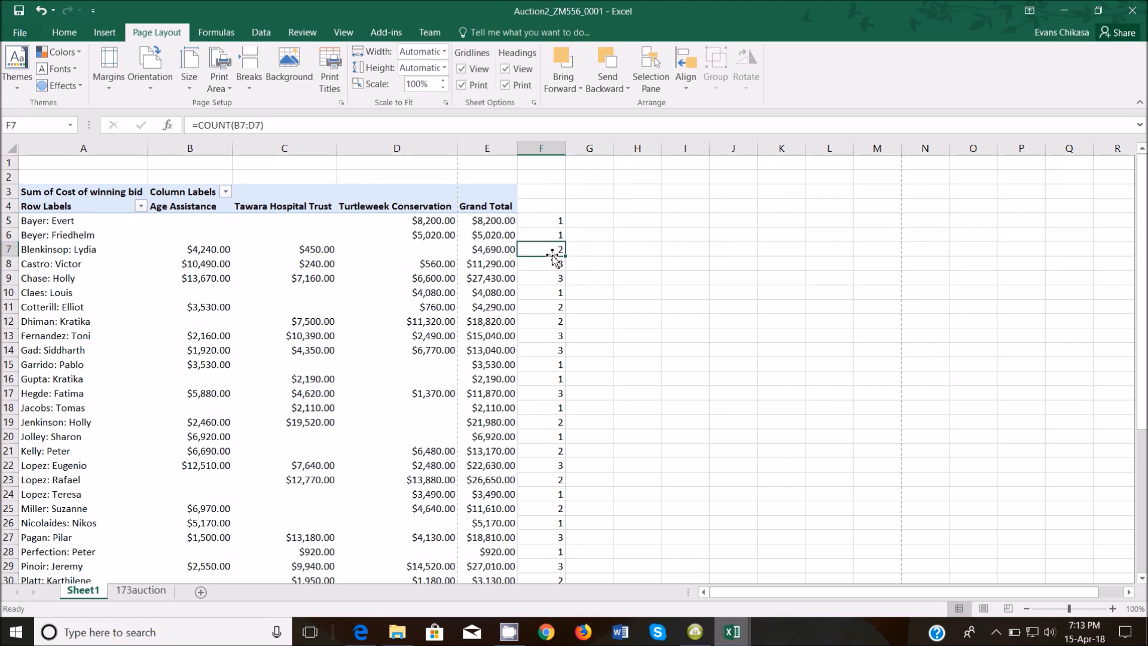
{"action": "left_click", "coordinate": [548, 264]}
{"action": "left_click", "coordinate": [549, 277]}
{"action": "left_click", "coordinate": [547, 296]}
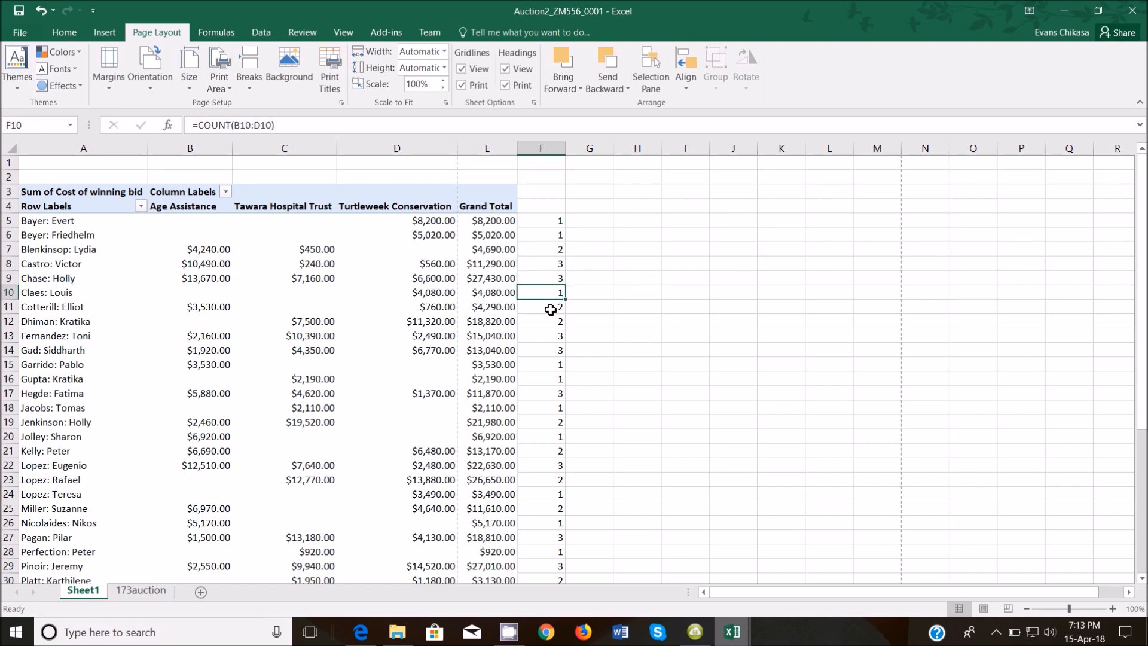
{"action": "left_click", "coordinate": [552, 309]}
{"action": "left_click", "coordinate": [553, 322]}
{"action": "left_click", "coordinate": [550, 336]}
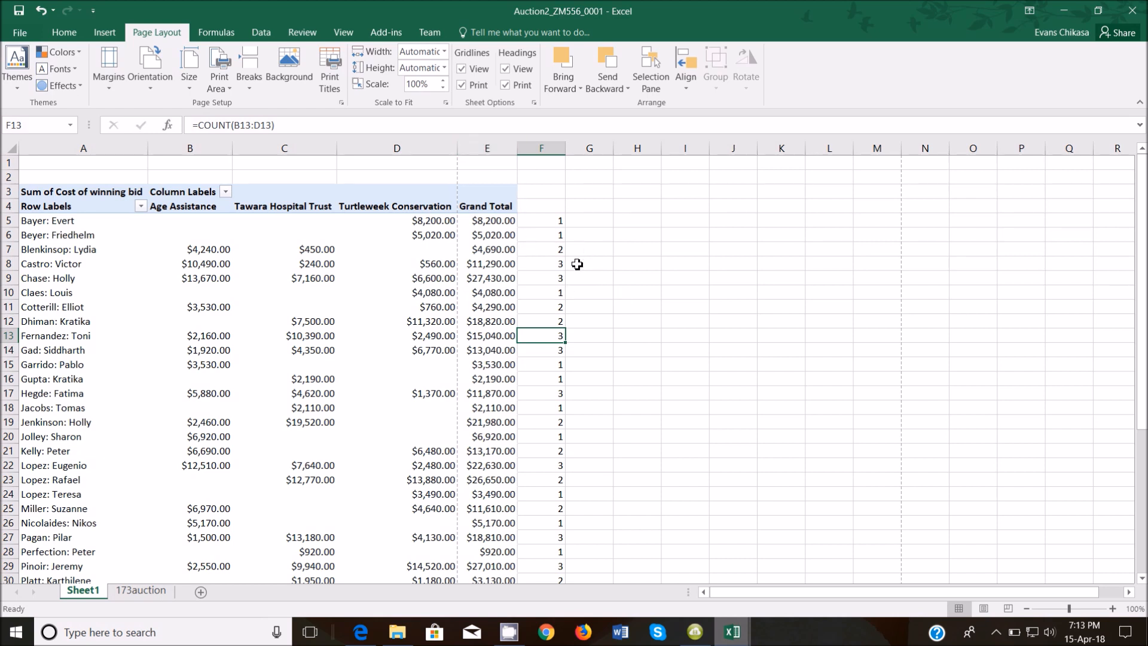
Pick out the counts of 3 in rows 8, 9, 13, 14, 17 and 22.
{"action": "left_click", "coordinate": [553, 294]}
{"action": "left_click_drag", "start_coordinate": [551, 263], "coordinate": [552, 278]}
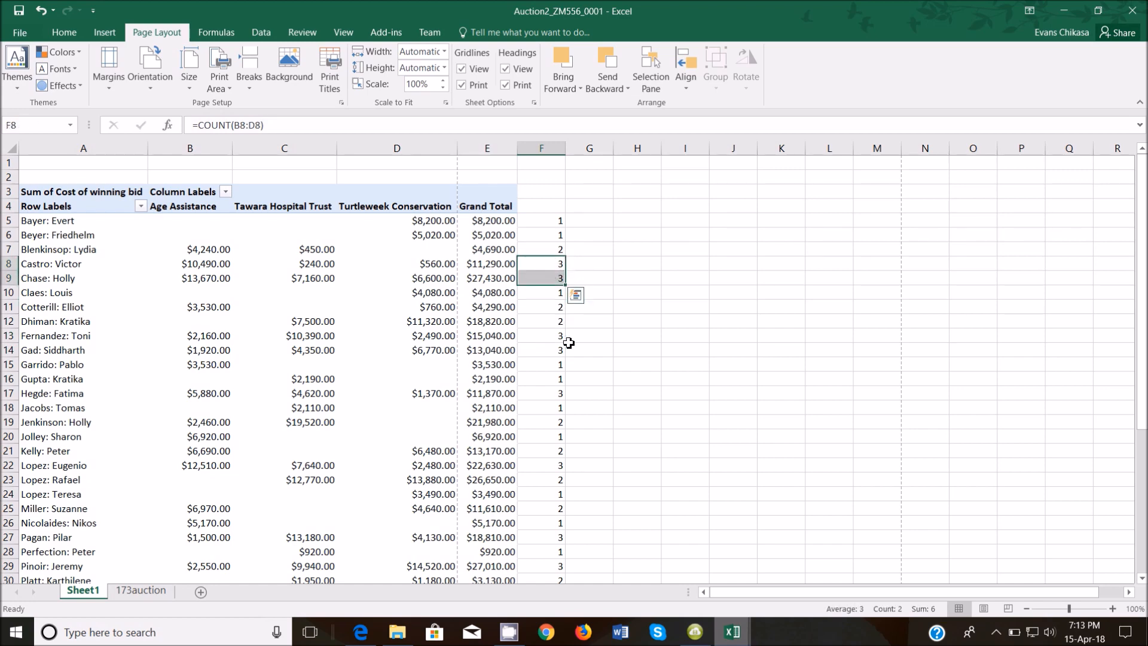
{"action": "left_click_drag", "start_coordinate": [557, 335], "coordinate": [557, 350], "text": "ctrl"}
{"action": "left_click", "coordinate": [554, 396], "text": "ctrl"}
{"action": "left_click", "coordinate": [544, 469], "text": "ctrl"}
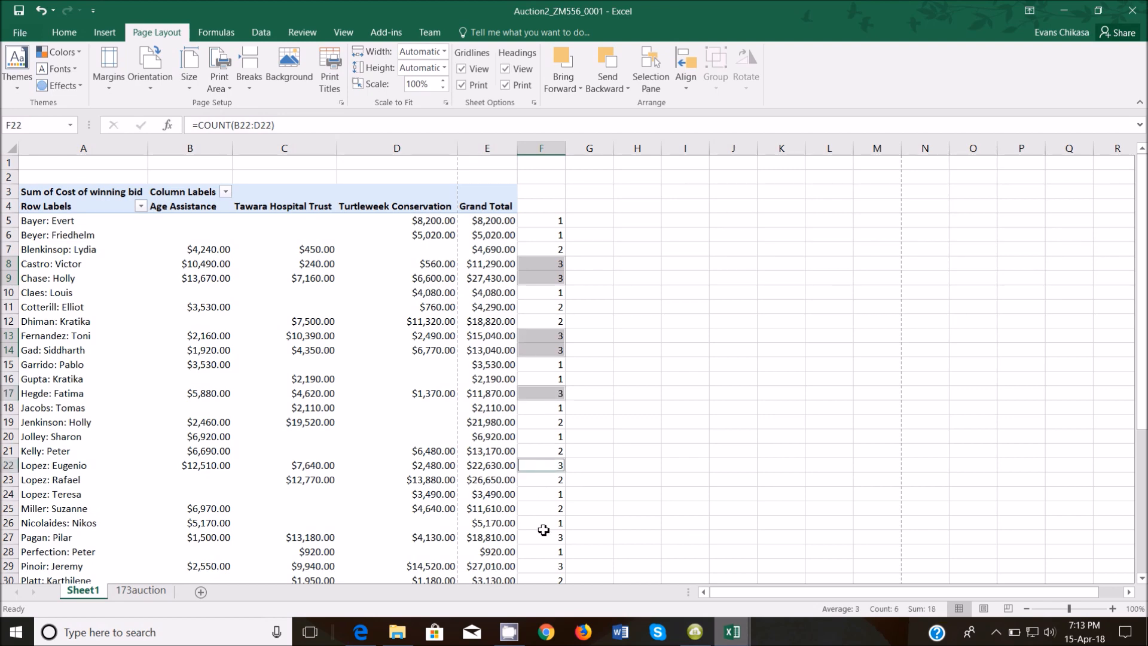
{"action": "left_click", "coordinate": [647, 265]}
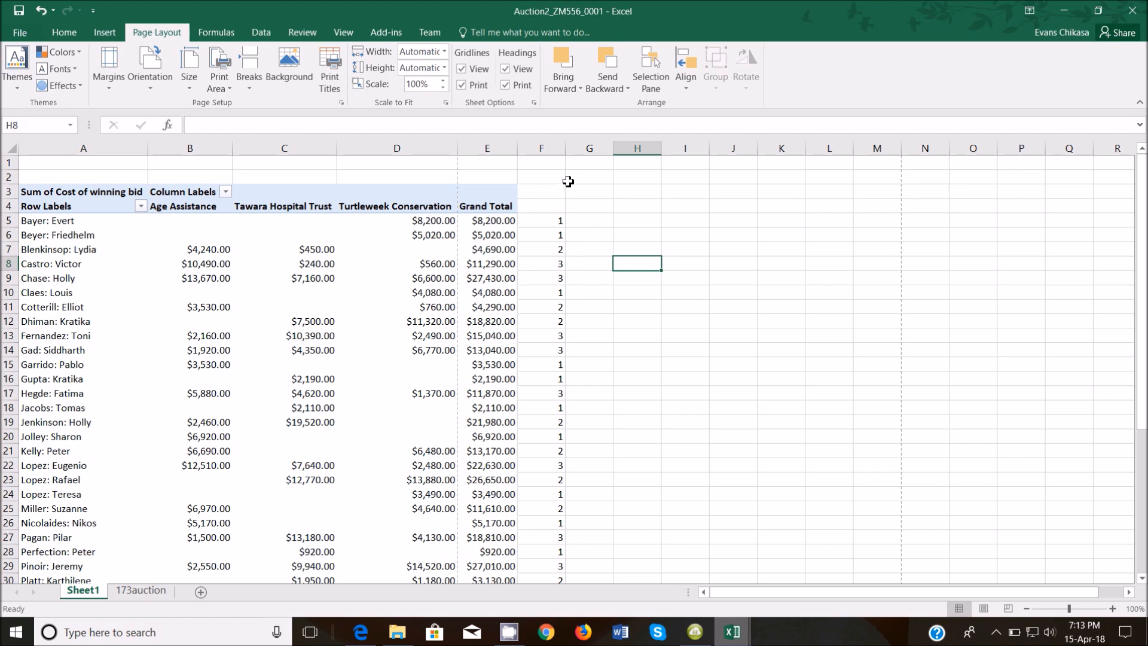
{"action": "left_click", "coordinate": [504, 221]}
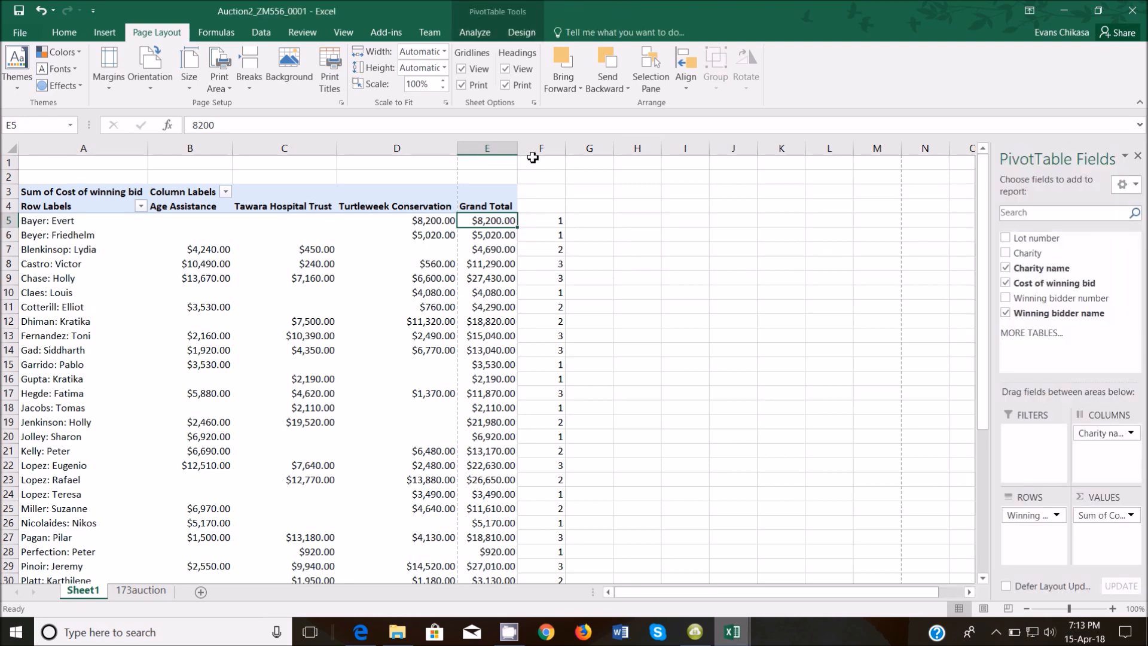
{"action": "left_click", "coordinate": [65, 32]}
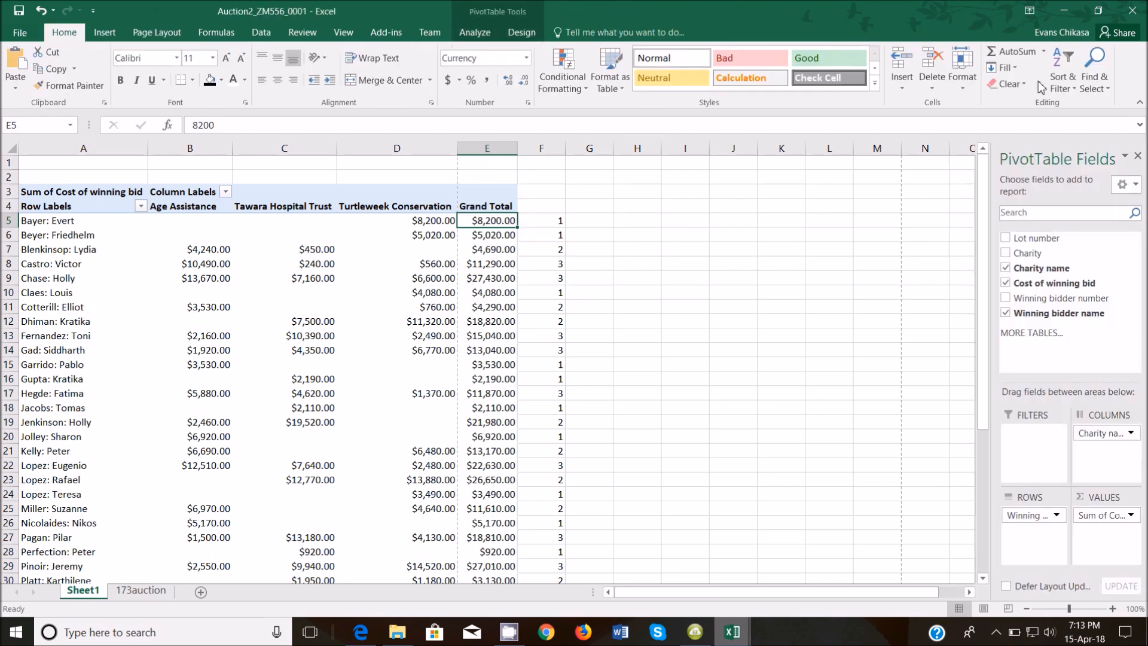
{"action": "left_click", "coordinate": [1064, 82]}
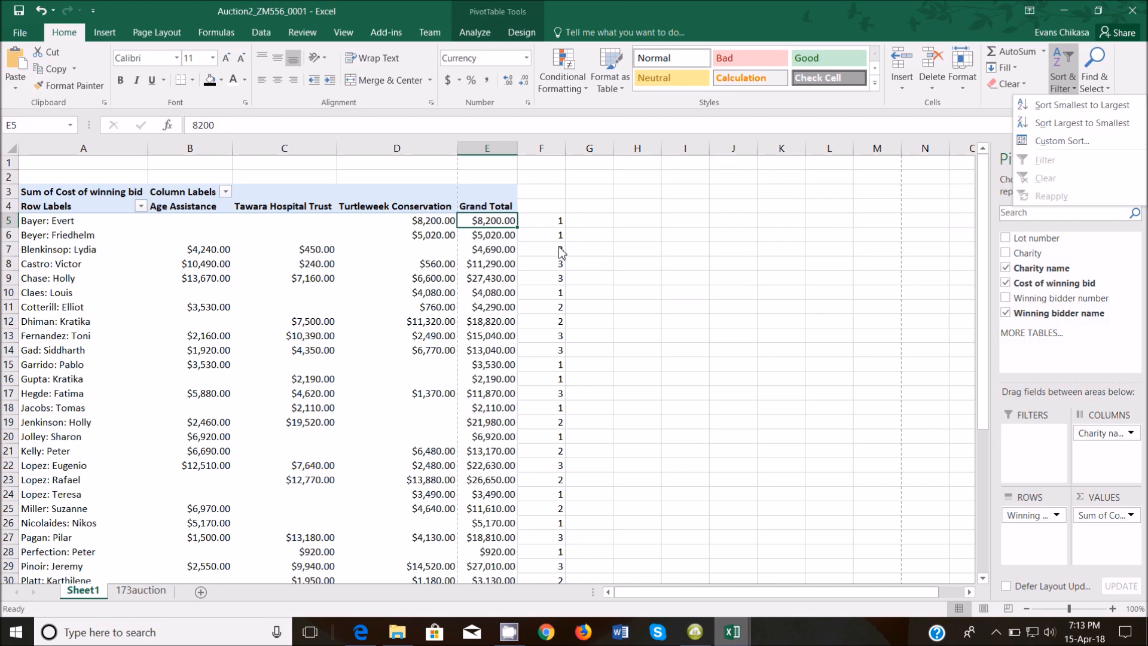
{"action": "left_click", "coordinate": [617, 232]}
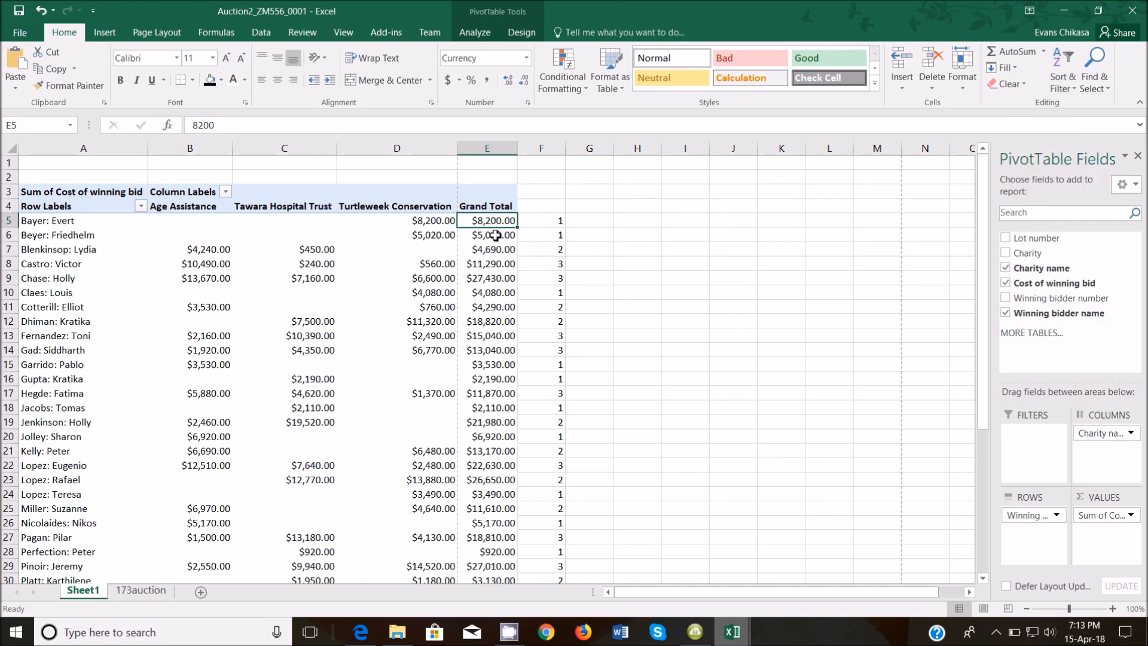
{"action": "left_click", "coordinate": [494, 204]}
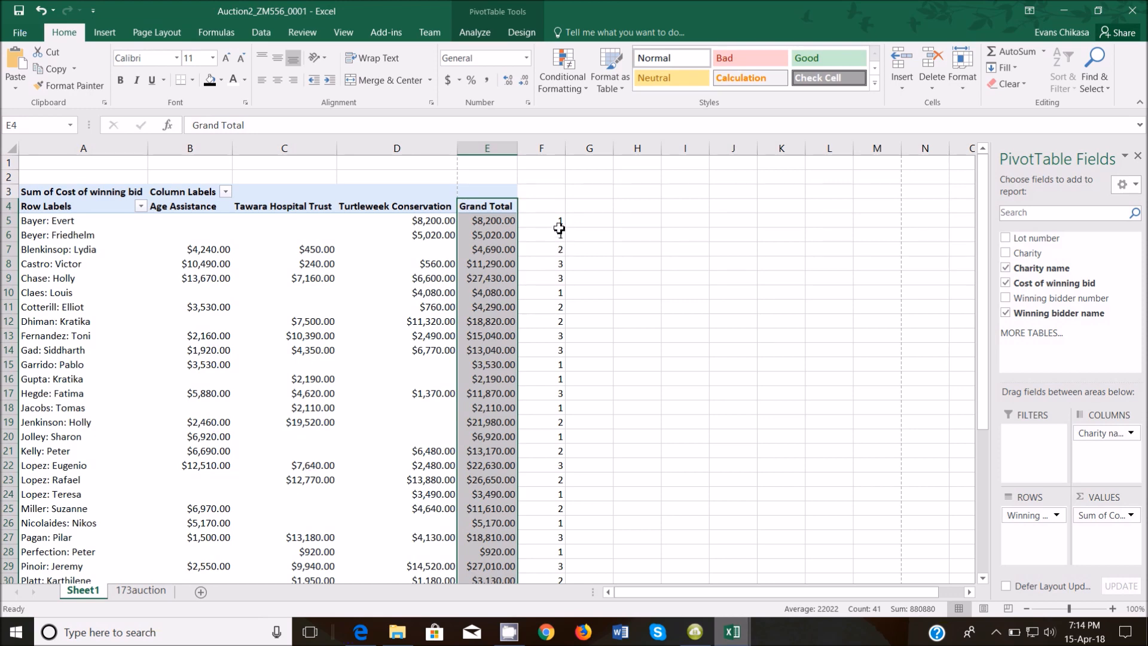
{"action": "left_click", "coordinate": [589, 225]}
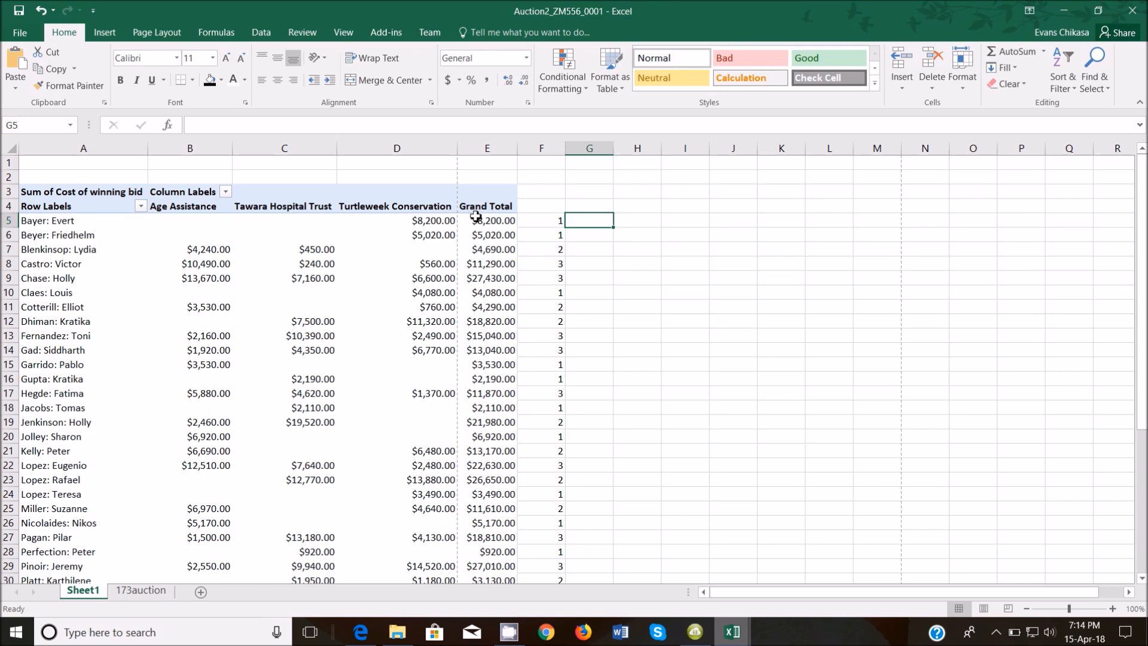
Enter =E5 in G5 and fill it down beside every donor.
{"action": "mouse_move", "coordinate": [488, 226]}
{"action": "type", "text": "="}
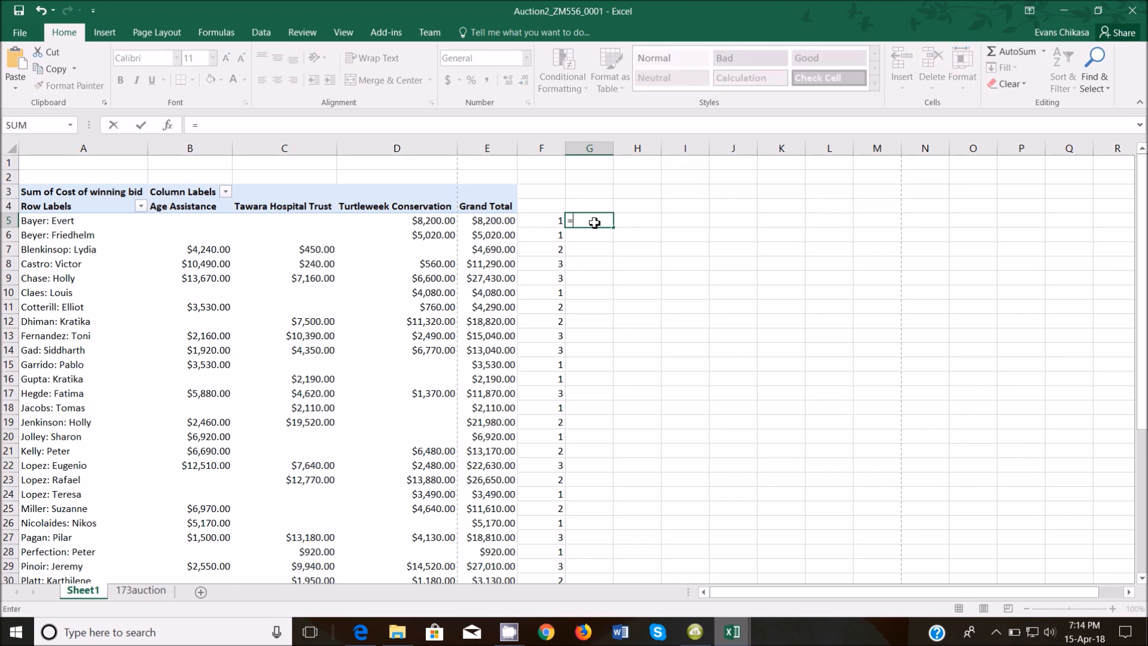
{"action": "type", "text": "e5"}
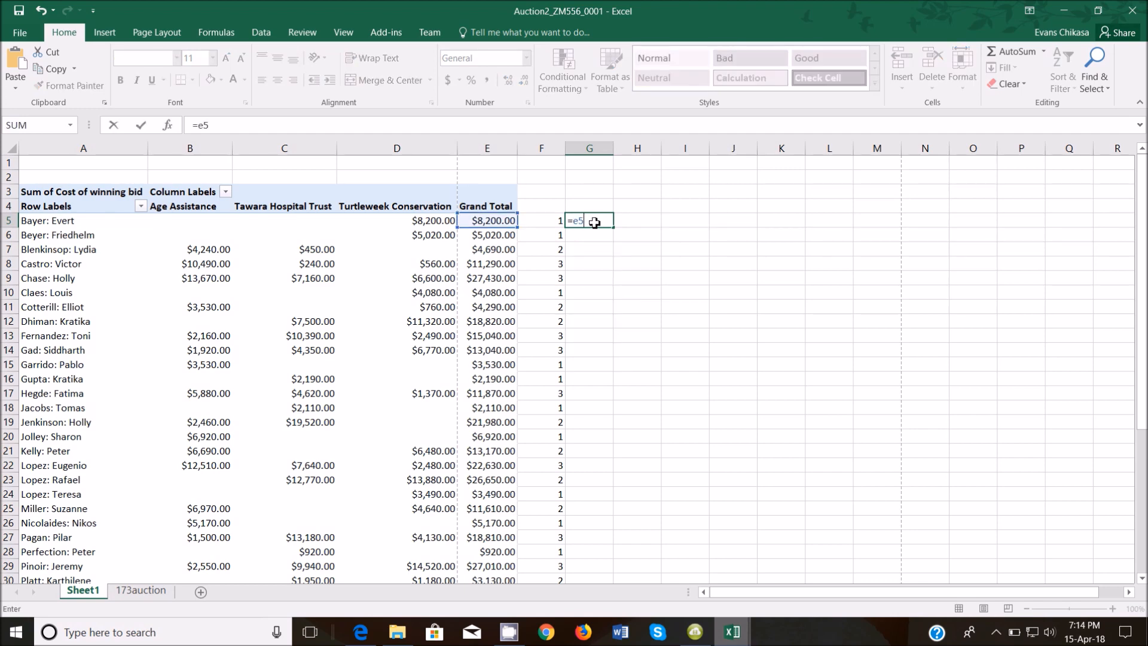
{"action": "key", "text": "Return"}
{"action": "left_click", "coordinate": [594, 223]}
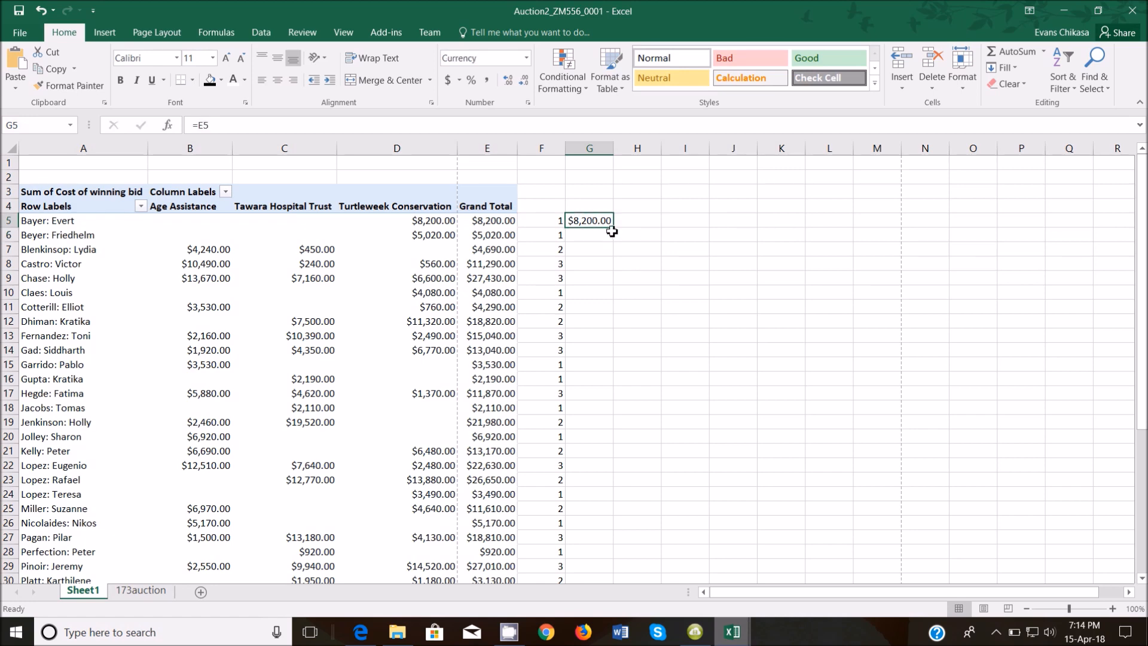
{"action": "double_click", "coordinate": [612, 231]}
Clear the formula in G44 beside the Grand Total and select the whole worksheet.
{"action": "scroll", "coordinate": [638, 287], "scroll_direction": "down", "scroll_amount": 4}
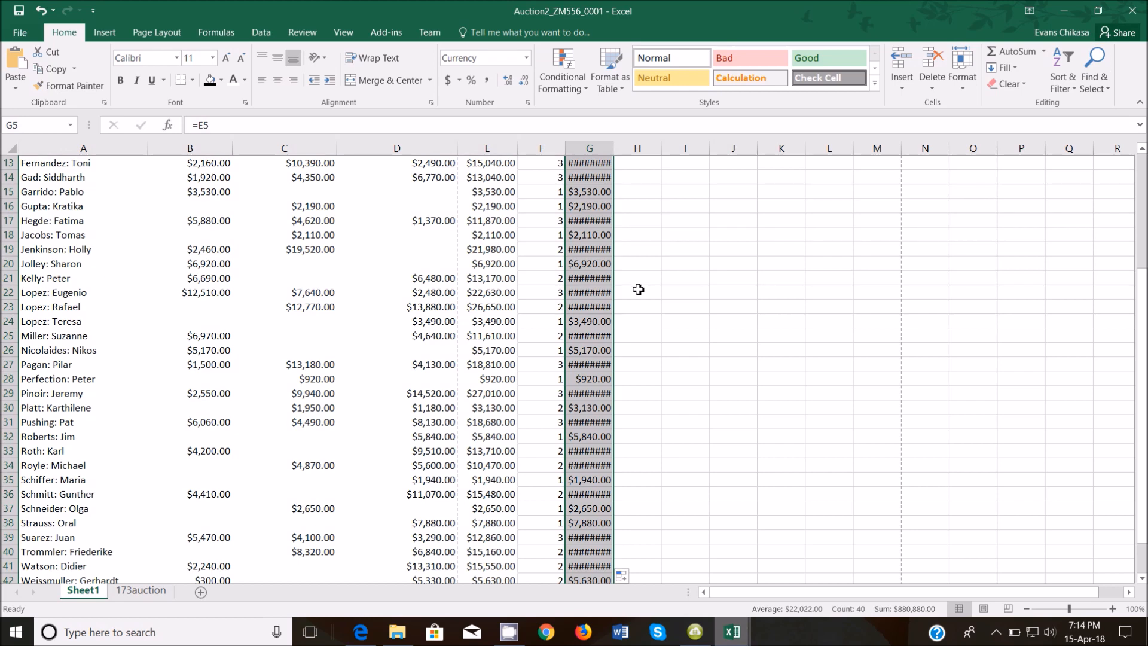
{"action": "scroll", "coordinate": [638, 290], "scroll_direction": "down", "scroll_amount": 6}
{"action": "left_click", "coordinate": [595, 350]}
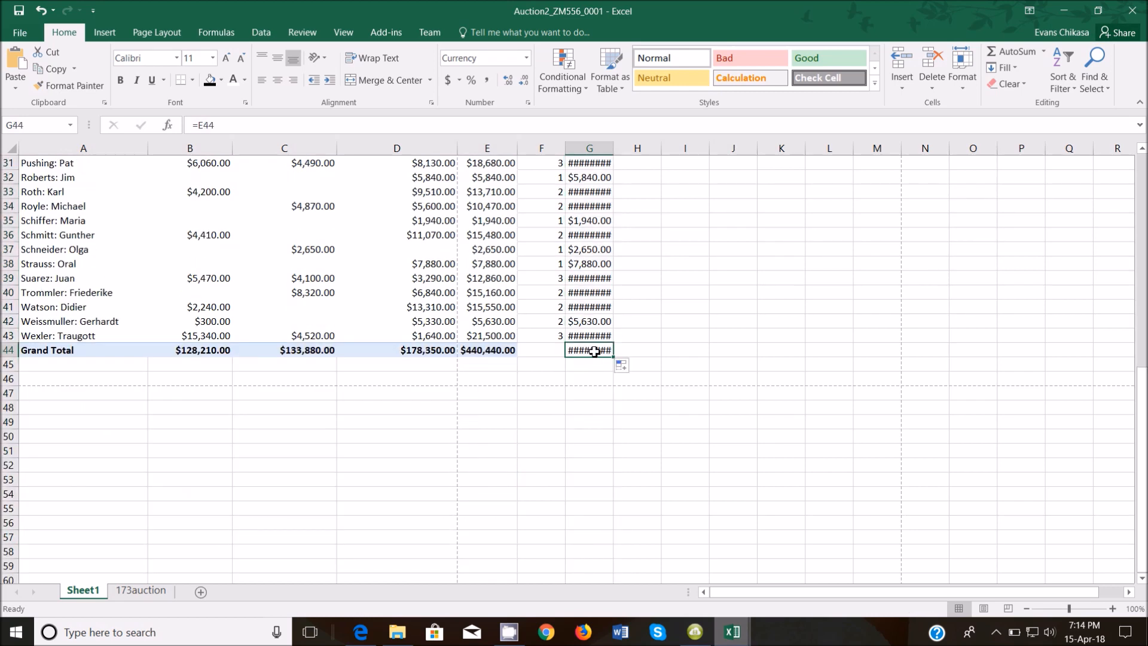
{"action": "key", "text": "Delete"}
{"action": "scroll", "coordinate": [139, 179], "scroll_direction": "up", "scroll_amount": 7}
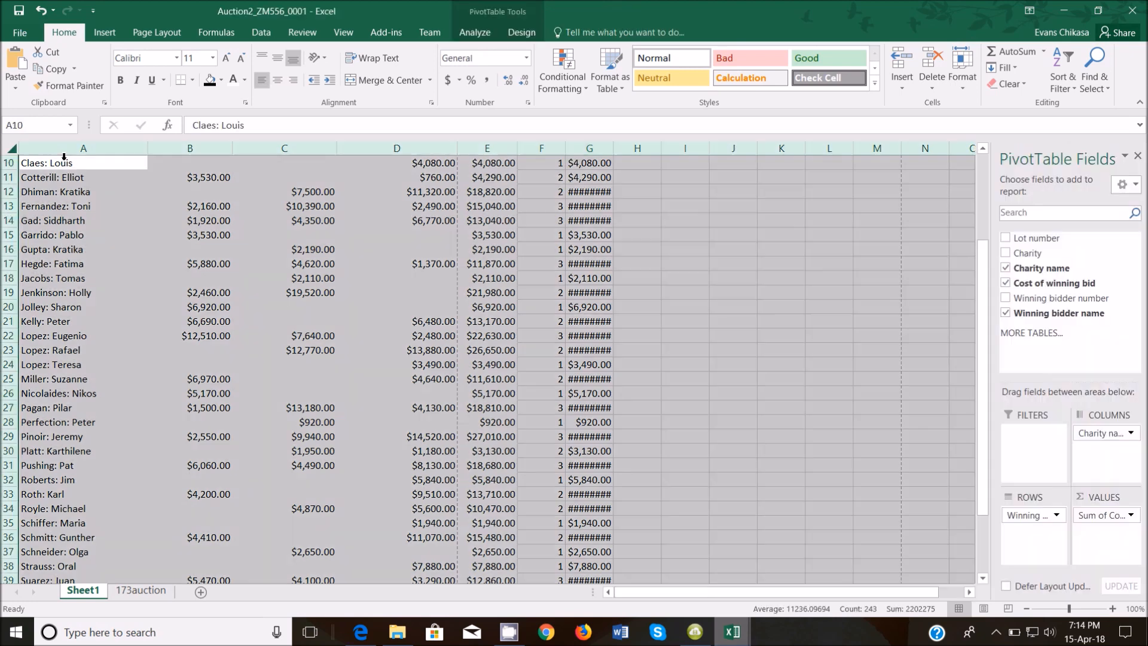
{"action": "left_click", "coordinate": [8, 148]}
AutoFit all columns, then drag them to one uniform width so column G's totals show.
{"action": "double_click", "coordinate": [147, 148]}
{"action": "scroll", "coordinate": [570, 253], "scroll_direction": "up", "scroll_amount": 3}
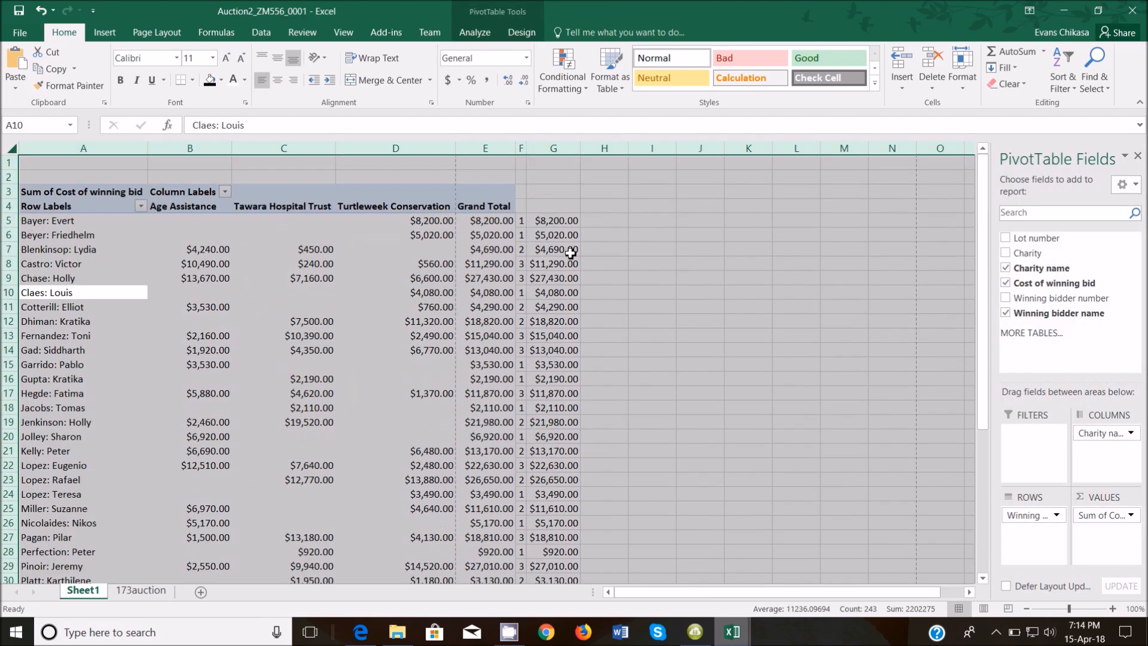
{"action": "left_click_drag", "start_coordinate": [526, 154], "coordinate": [573, 154]}
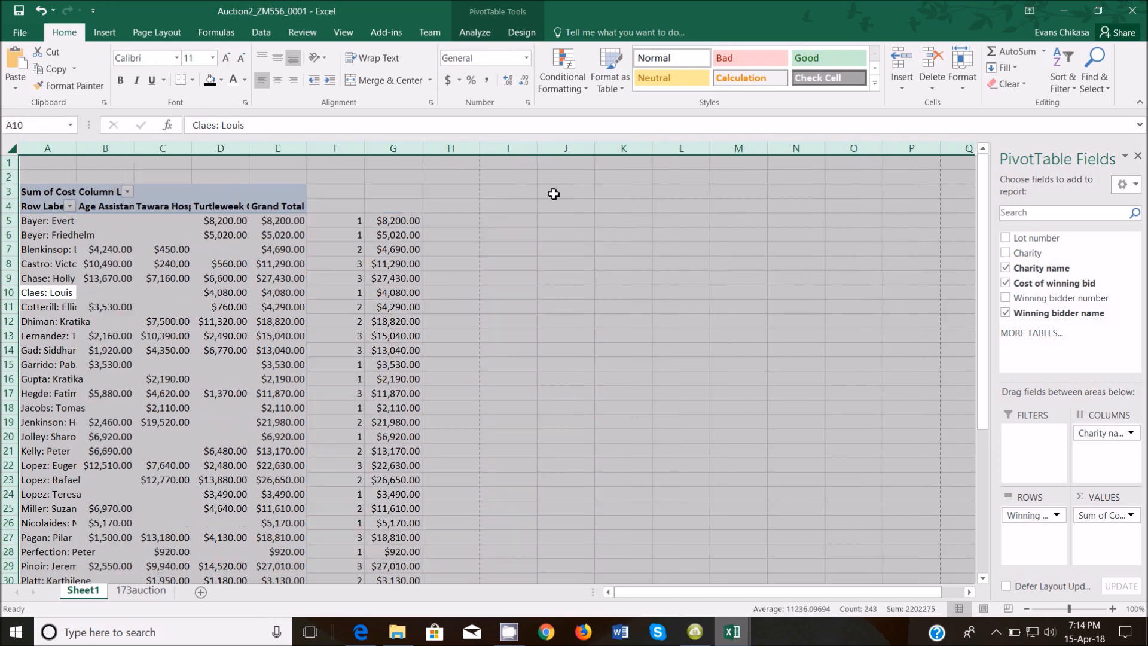
{"action": "left_click", "coordinate": [348, 213]}
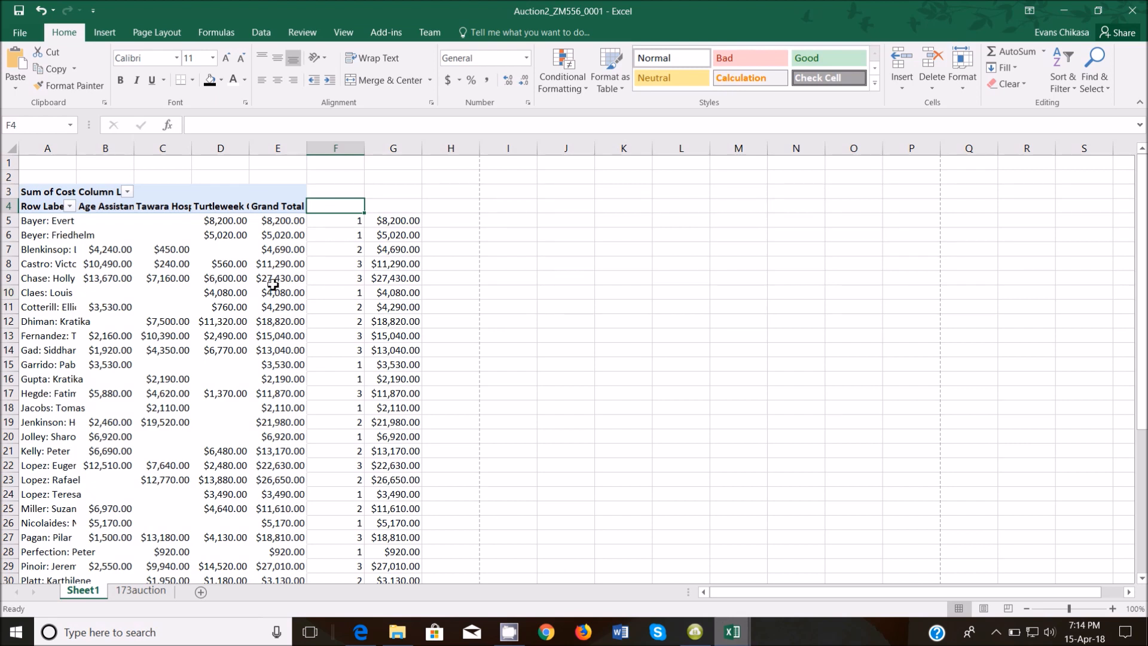
Check the F4:G4 header cells, the copied total in G5 and the grand total in E5.
{"action": "left_click", "coordinate": [360, 632]}
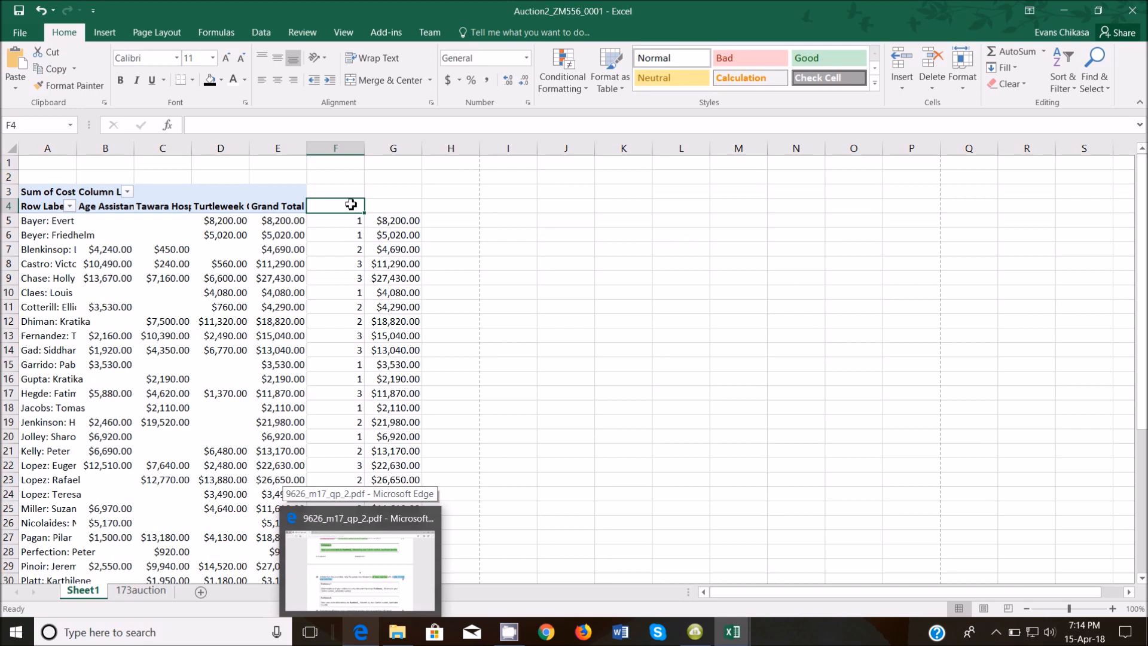
{"action": "left_click", "coordinate": [390, 205], "text": "shift"}
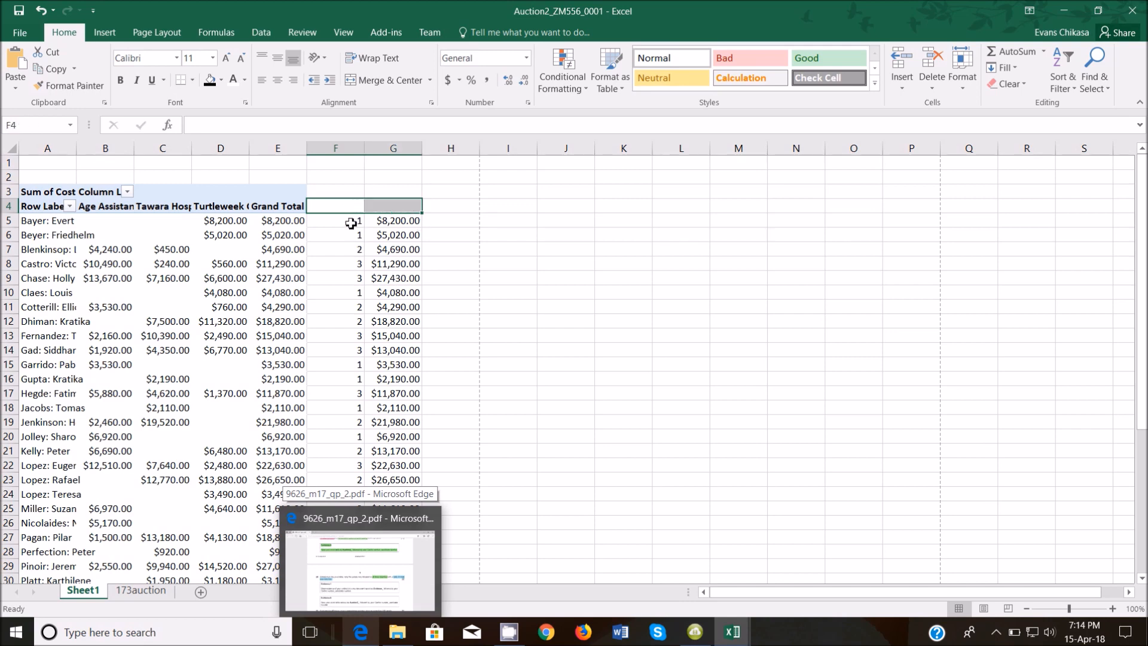
{"action": "left_click", "coordinate": [389, 220]}
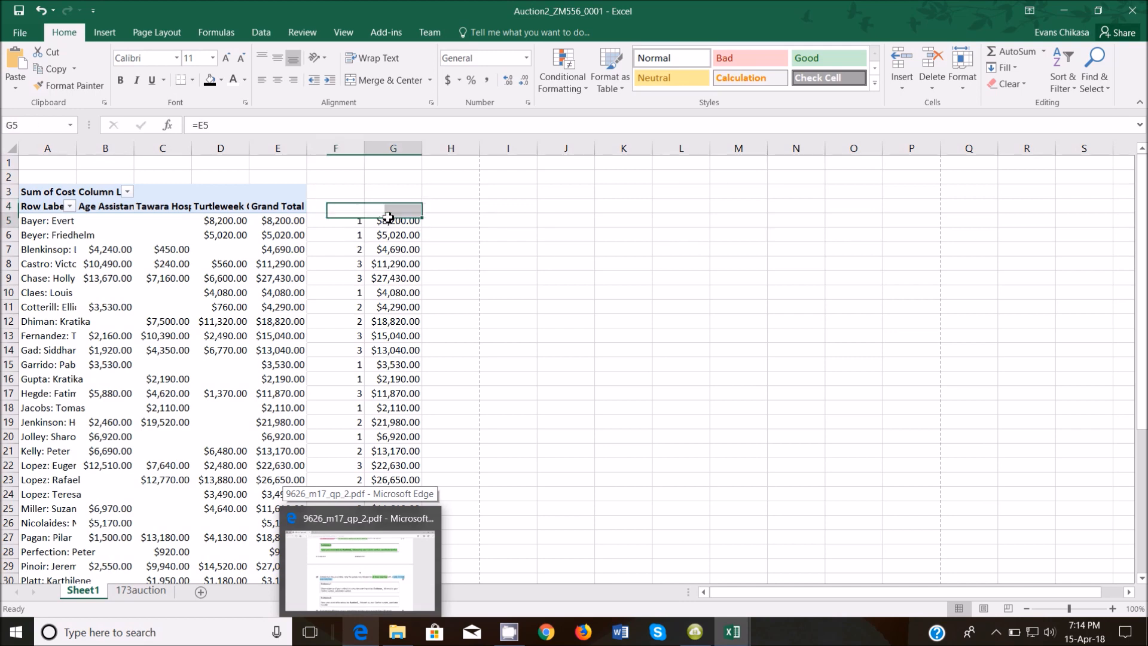
{"action": "left_click", "coordinate": [293, 222]}
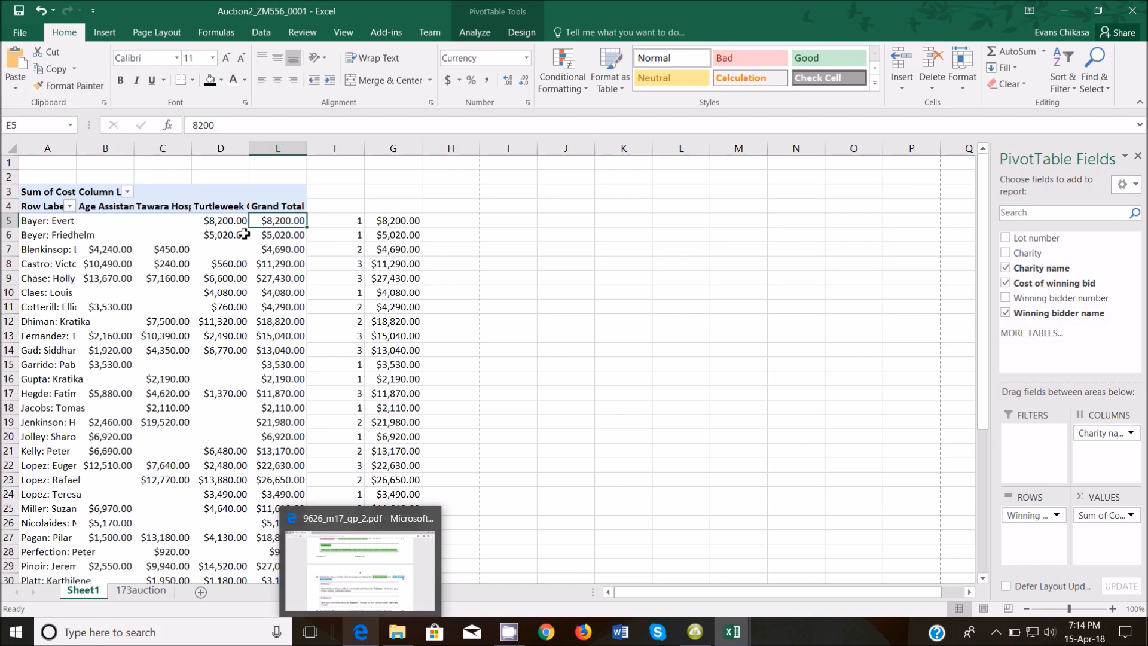
{"action": "left_click", "coordinate": [278, 205]}
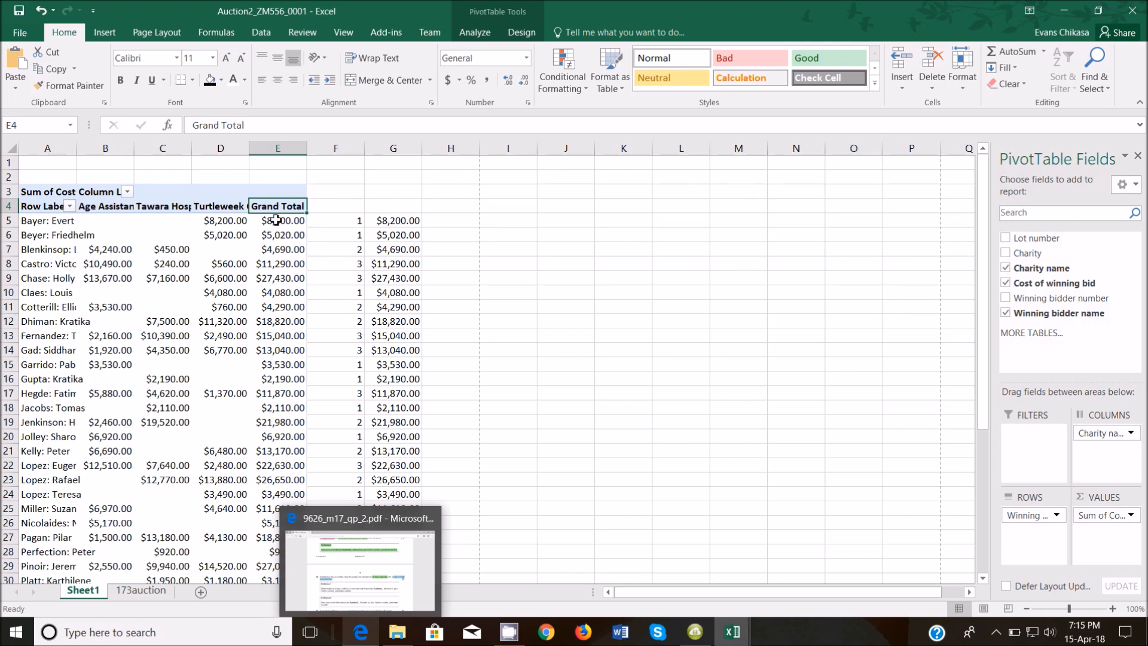
Select the helper headers F4:G4 and switch on Filter from Sort & Filter.
{"action": "left_click_drag", "start_coordinate": [275, 221], "coordinate": [296, 322]}
{"action": "left_click", "coordinate": [1063, 81]}
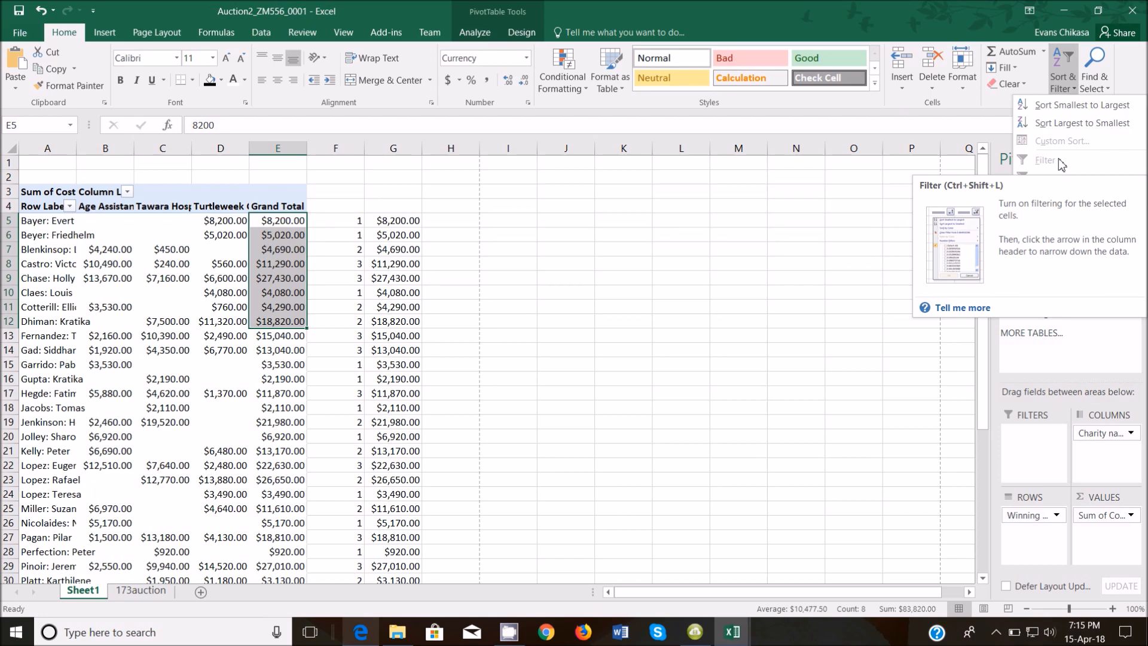
{"action": "left_click", "coordinate": [406, 223]}
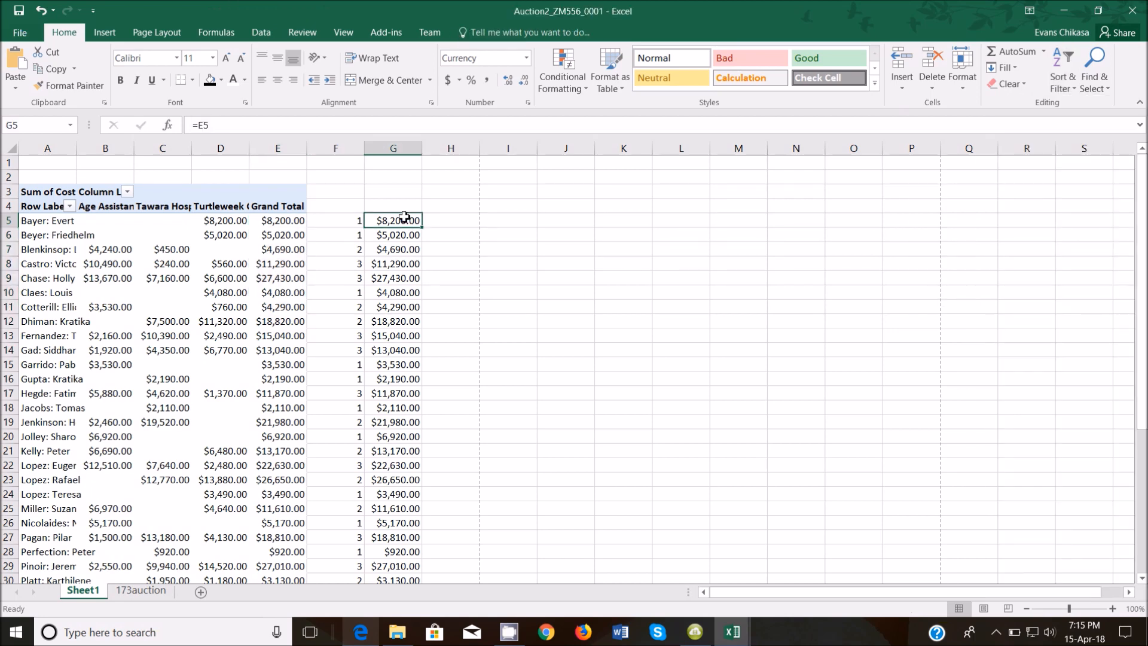
{"action": "left_click", "coordinate": [1074, 84]}
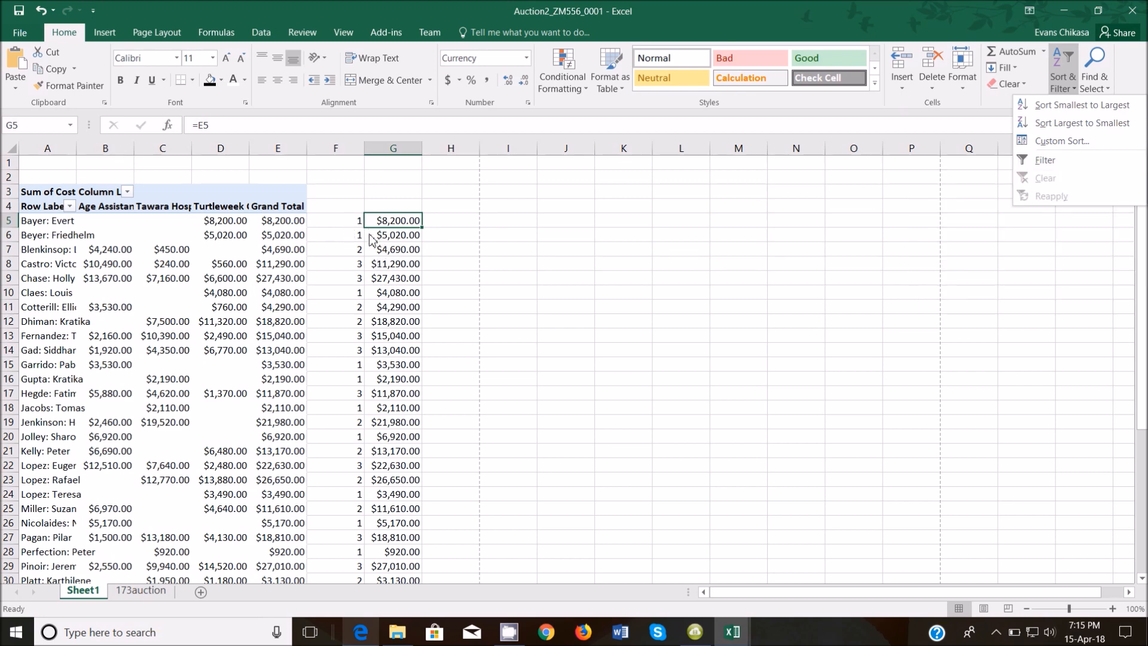
{"action": "left_click", "coordinate": [341, 226]}
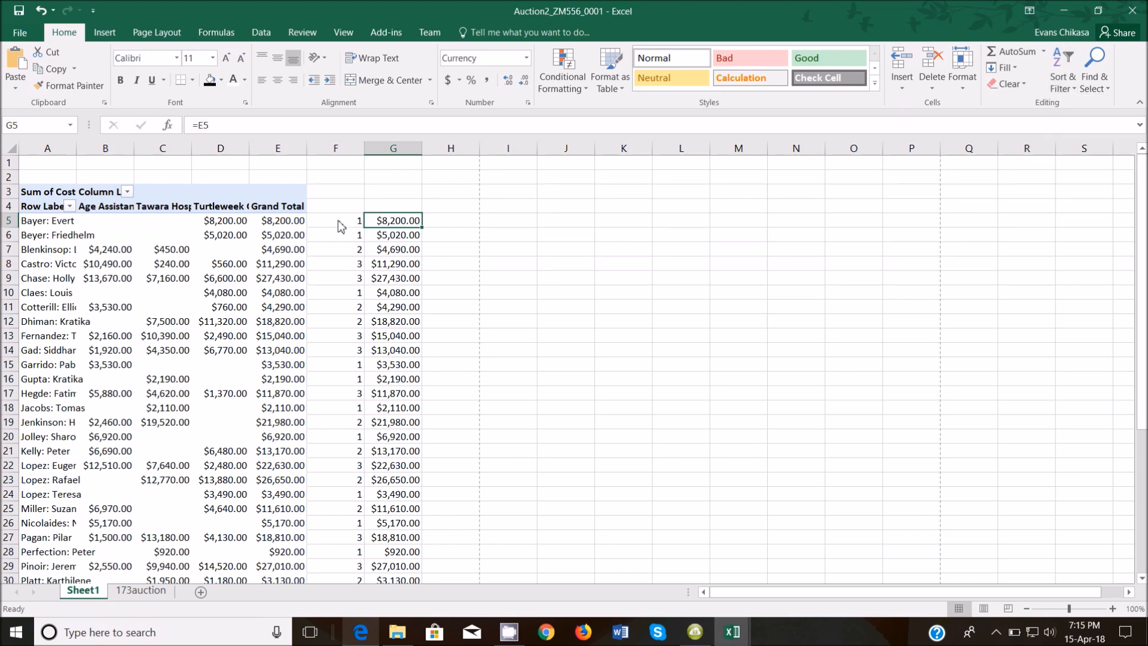
{"action": "left_click", "coordinate": [341, 226]}
{"action": "left_click_drag", "start_coordinate": [341, 227], "coordinate": [400, 226]}
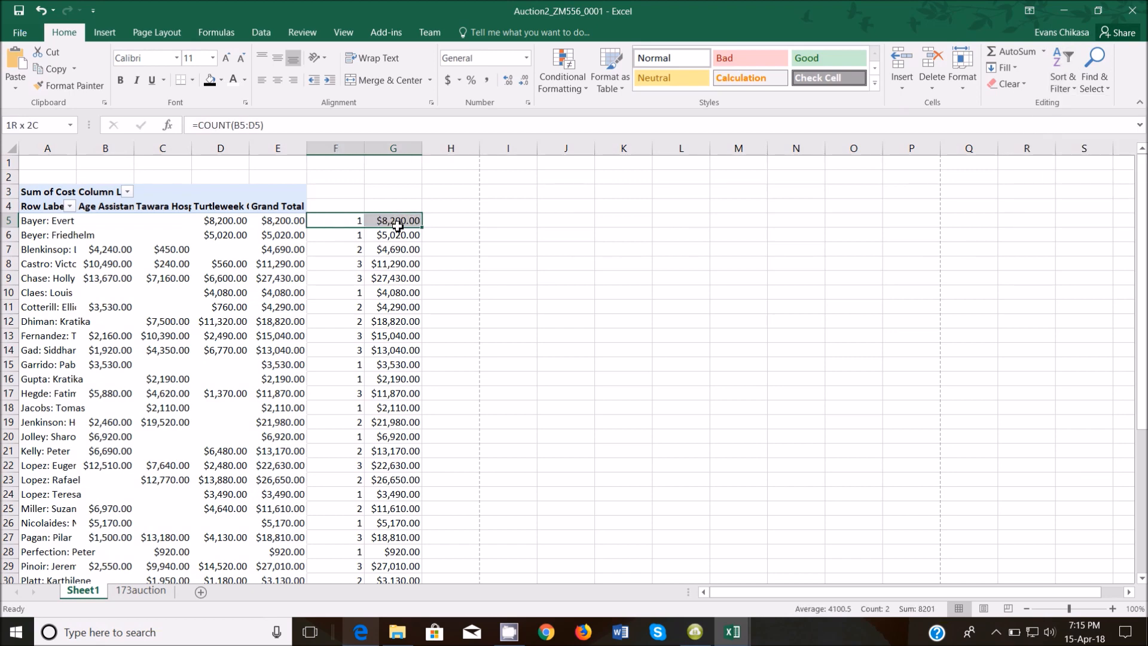
{"action": "left_click_drag", "start_coordinate": [333, 208], "coordinate": [413, 208]}
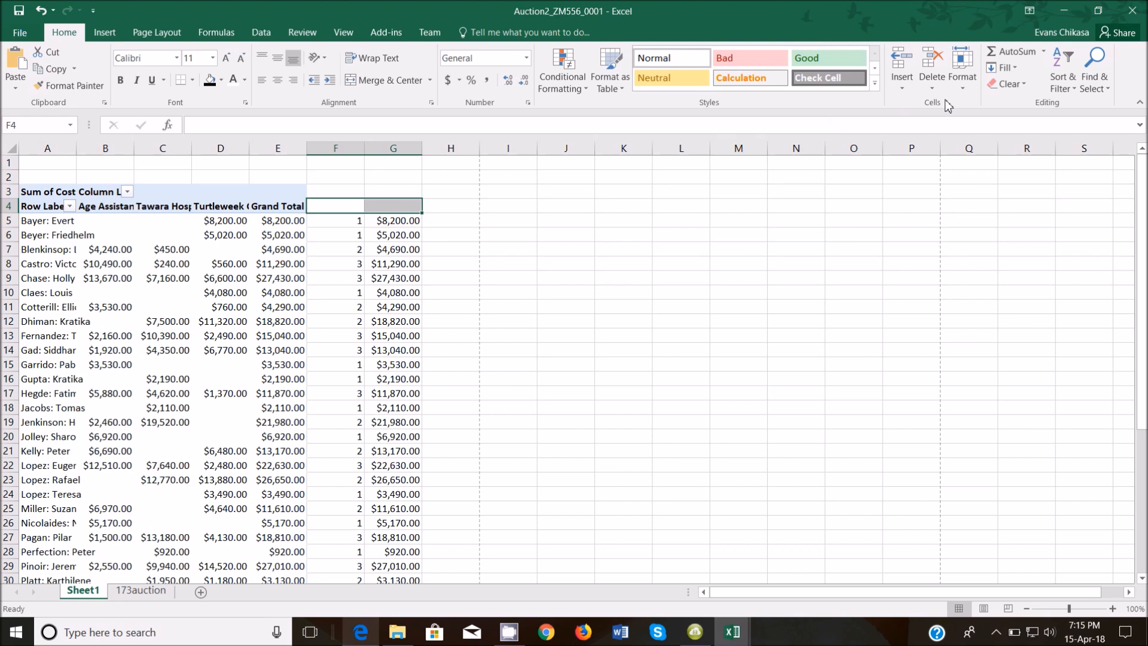
{"action": "left_click", "coordinate": [1064, 78]}
{"action": "left_click", "coordinate": [1076, 160]}
Apply an Equals 3 number filter on column F, leaving 11 of 40 donor rows.
{"action": "left_click", "coordinate": [361, 207]}
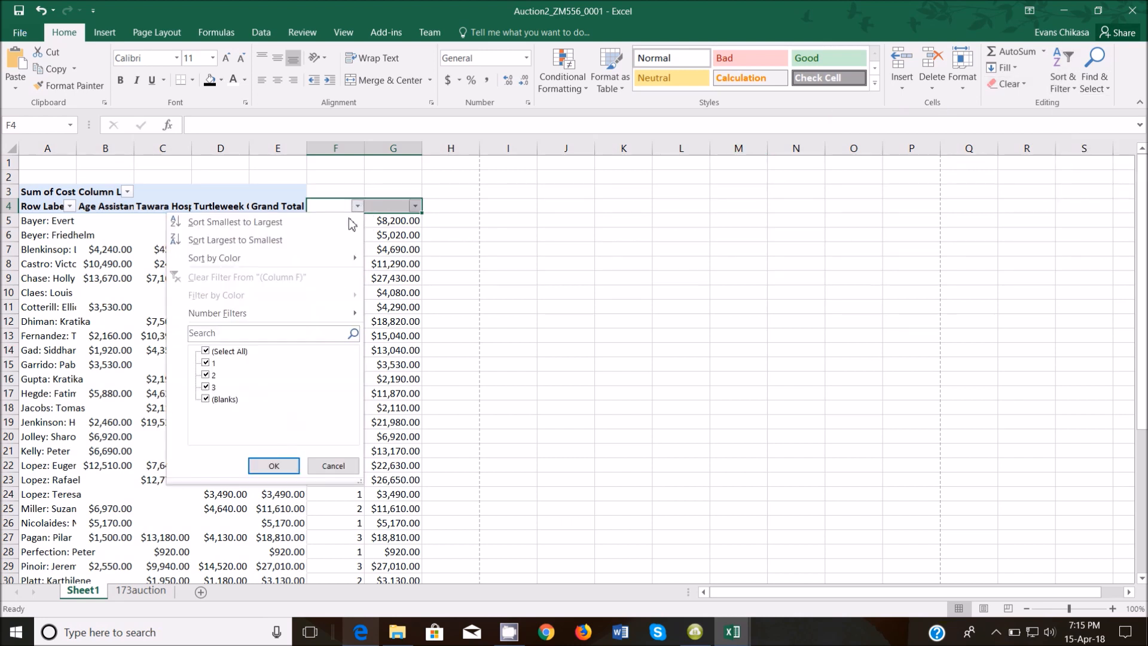
{"action": "mouse_move", "coordinate": [269, 313]}
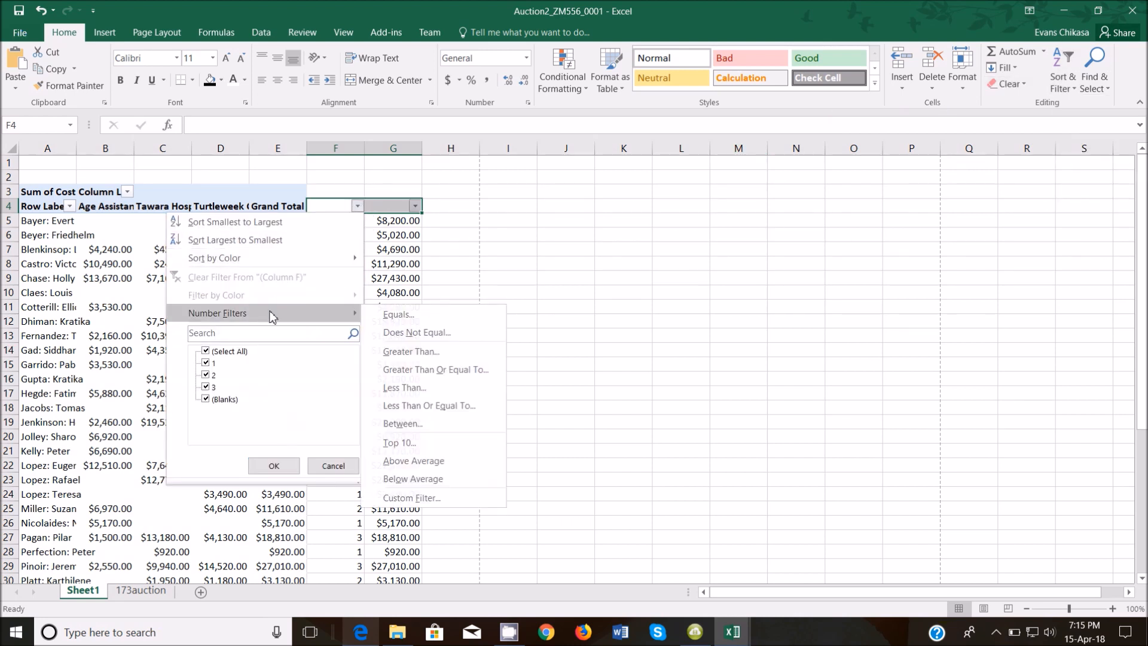
{"action": "left_click", "coordinate": [403, 316]}
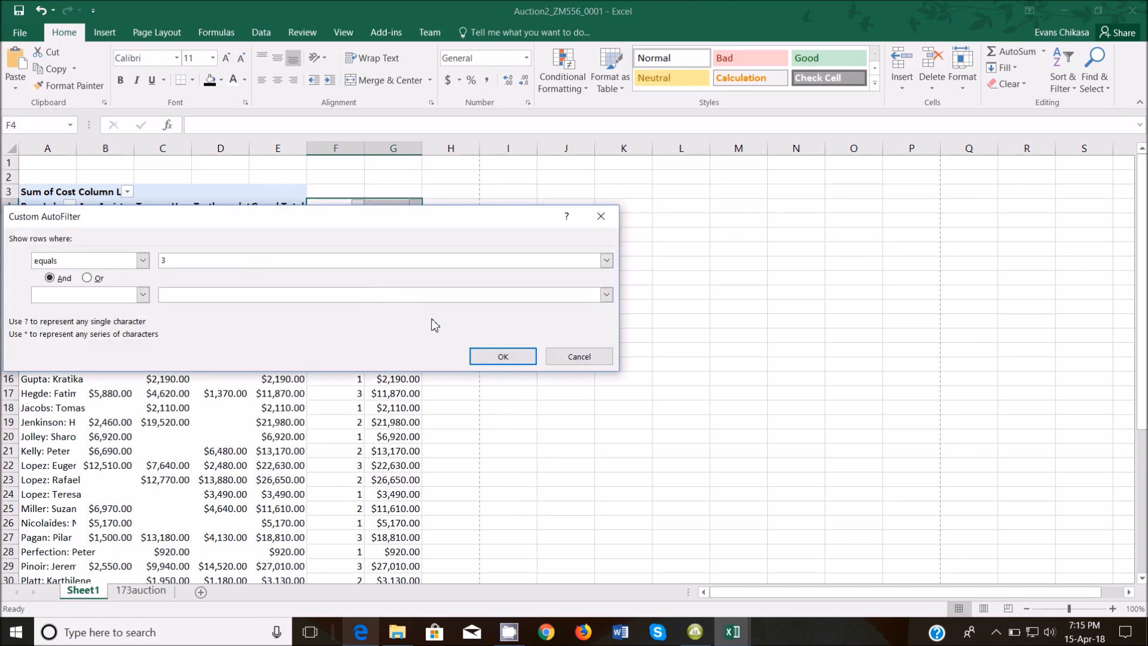
{"action": "left_click", "coordinate": [478, 355]}
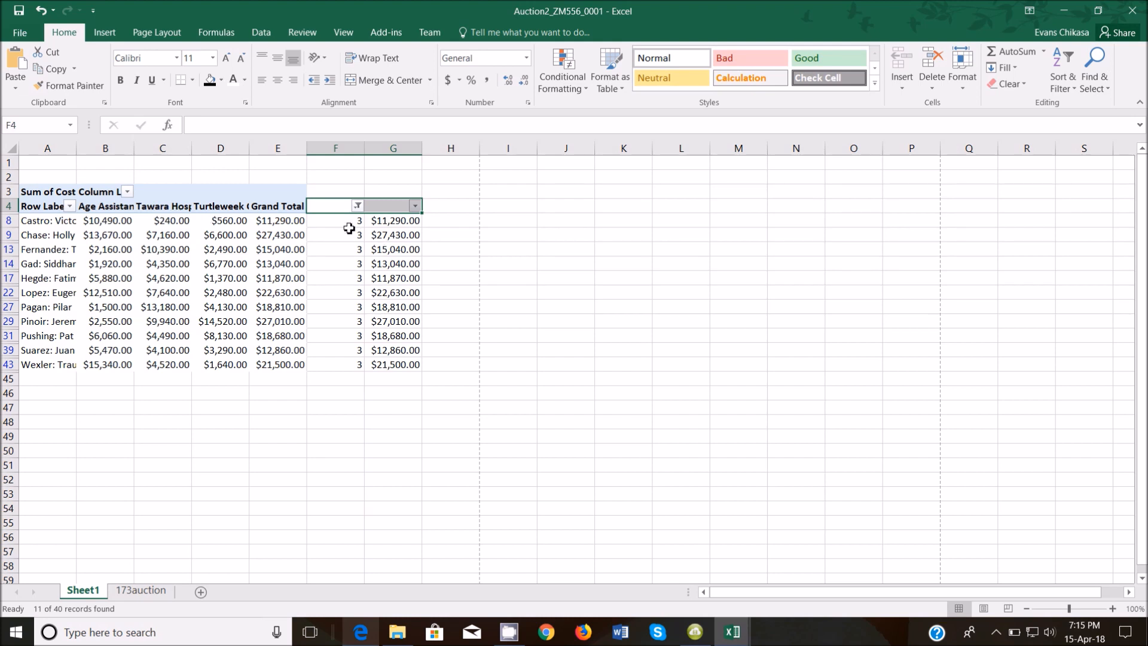
Reopen column F's Equals 3 filter dialog and copy a Lightshot screenshot of it.
{"action": "left_click", "coordinate": [358, 206]}
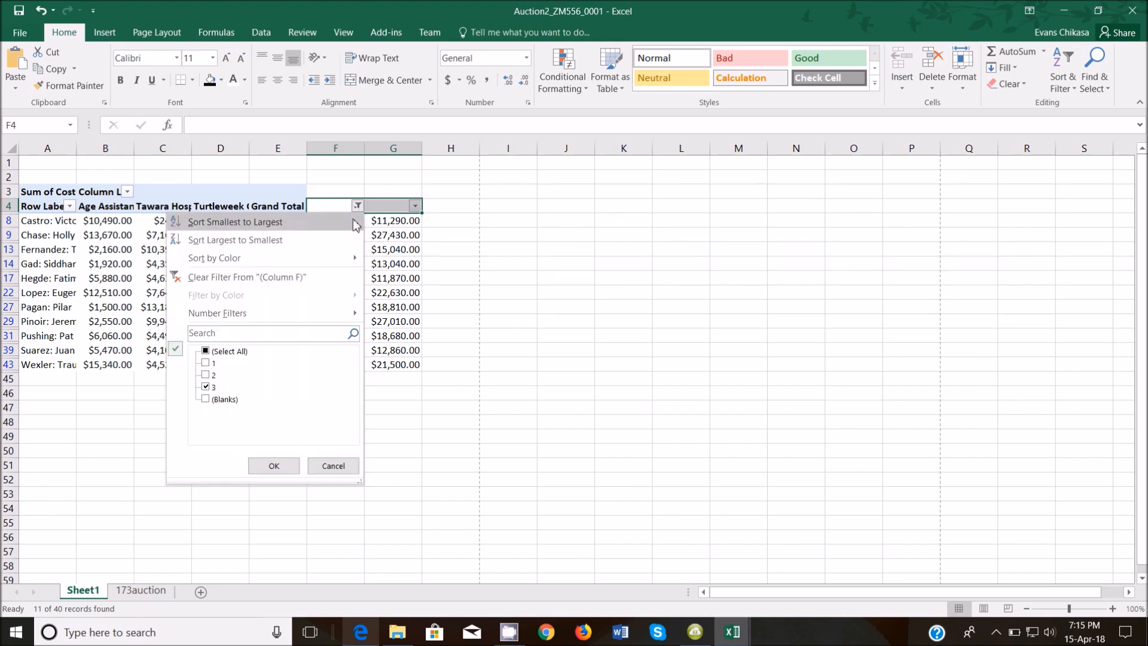
{"action": "mouse_move", "coordinate": [288, 314]}
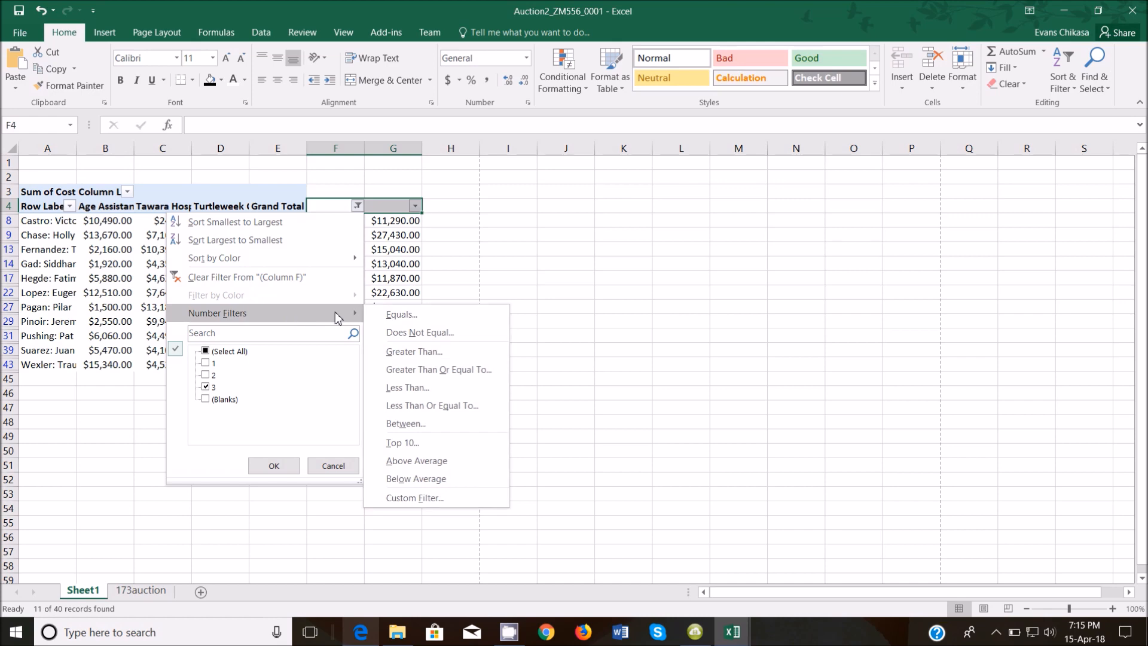
{"action": "left_click", "coordinate": [403, 315]}
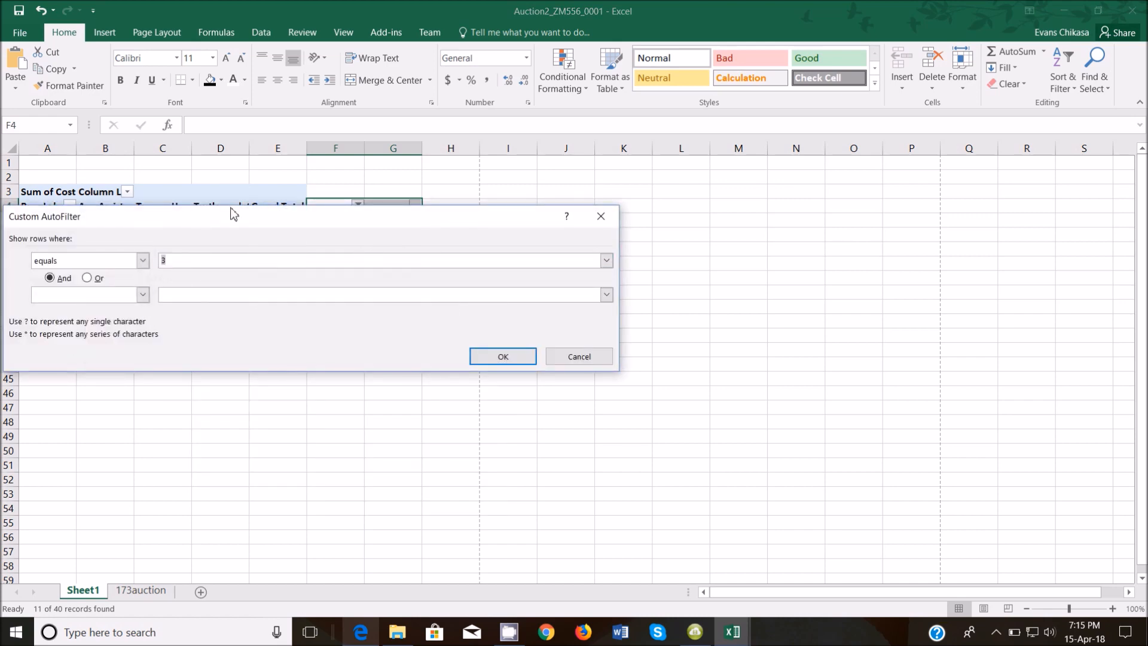
{"action": "left_click_drag", "start_coordinate": [233, 219], "coordinate": [252, 403]}
{"action": "key", "text": "Print"}
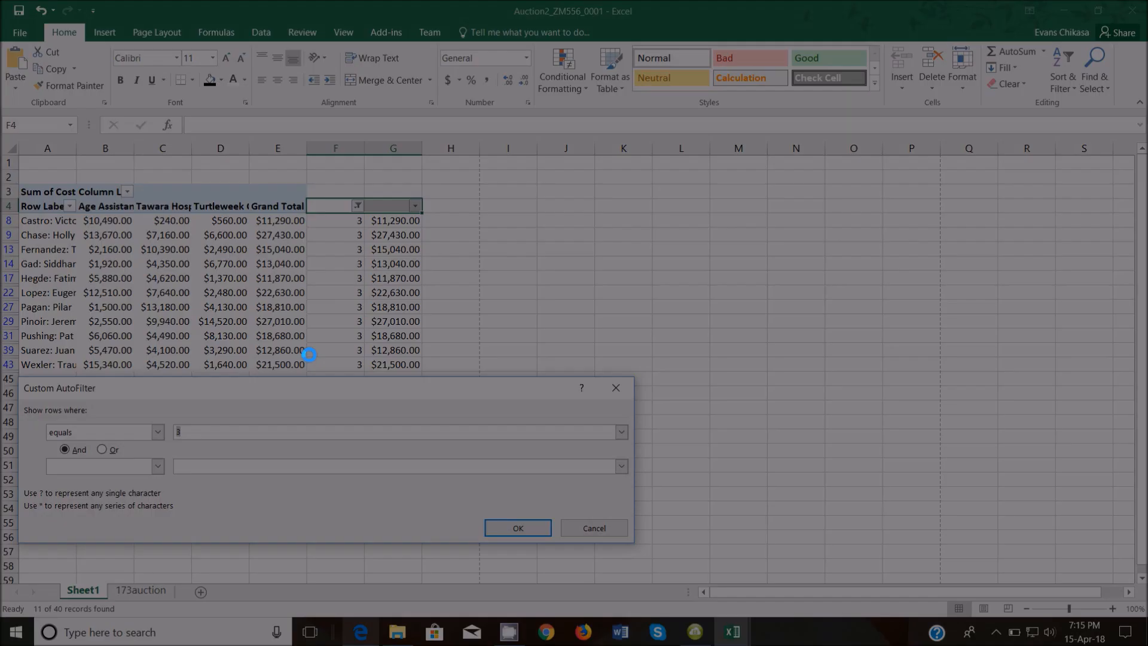
{"action": "mouse_move", "coordinate": [19, 376]}
{"action": "left_mouse_down"}
{"action": "mouse_move", "coordinate": [296, 526]}
{"action": "mouse_move", "coordinate": [579, 527]}
{"action": "mouse_move", "coordinate": [634, 544]}
{"action": "left_mouse_up"}
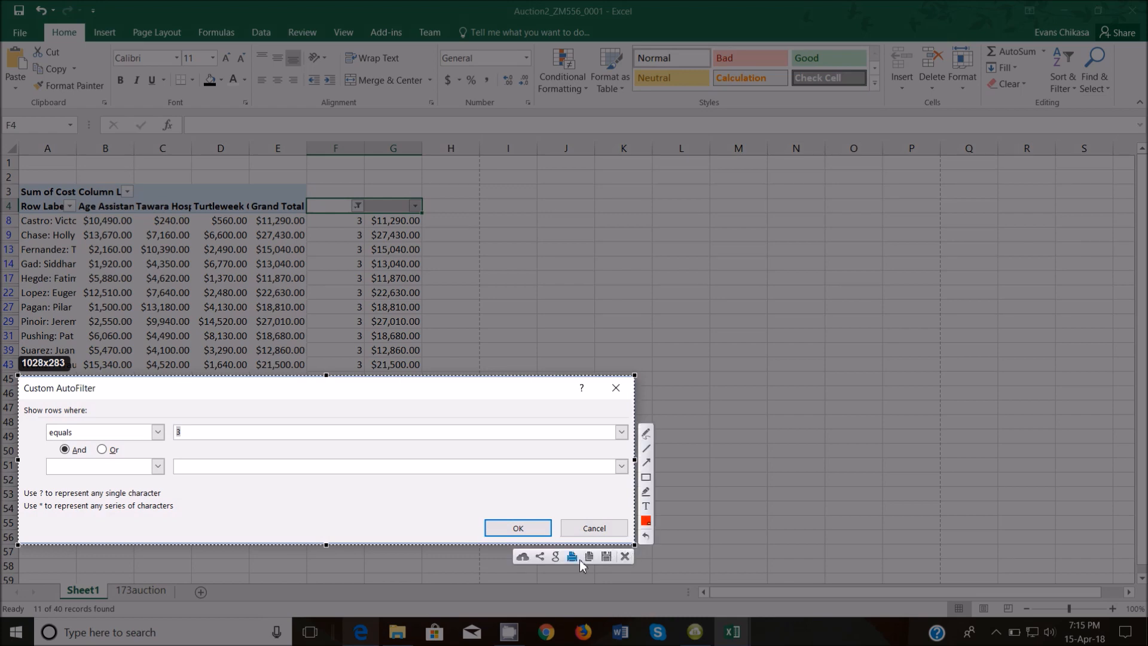
{"action": "left_click", "coordinate": [589, 557]}
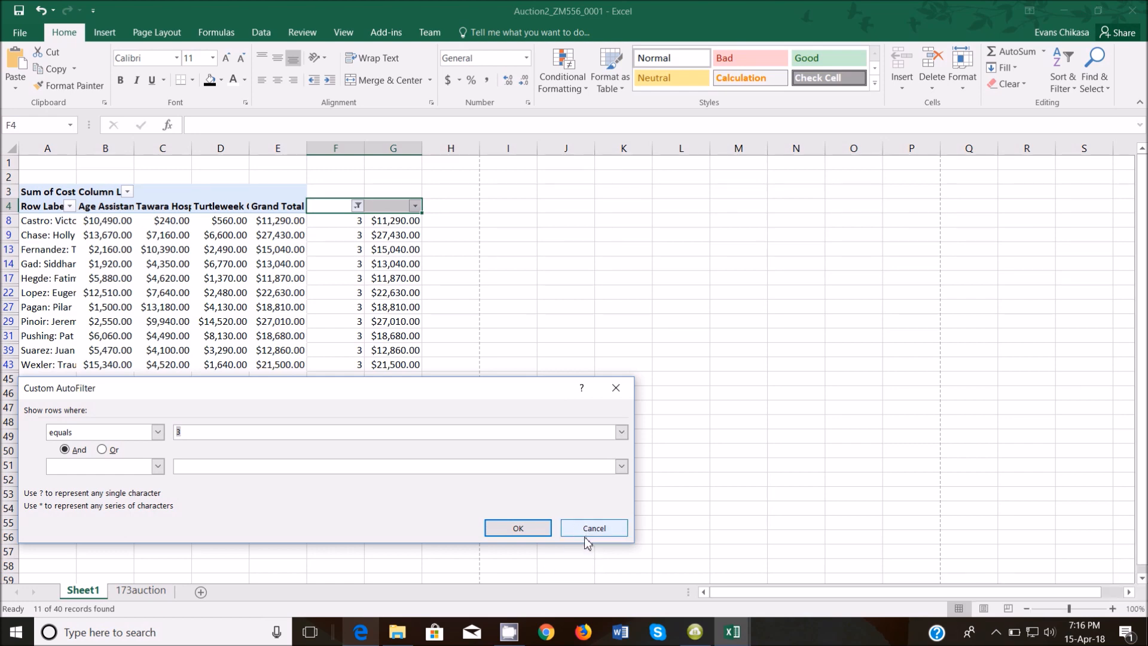
Bring up the 9626_m17_qp_2 exam question paper PDF in Edge.
{"action": "right_click", "coordinate": [620, 632]}
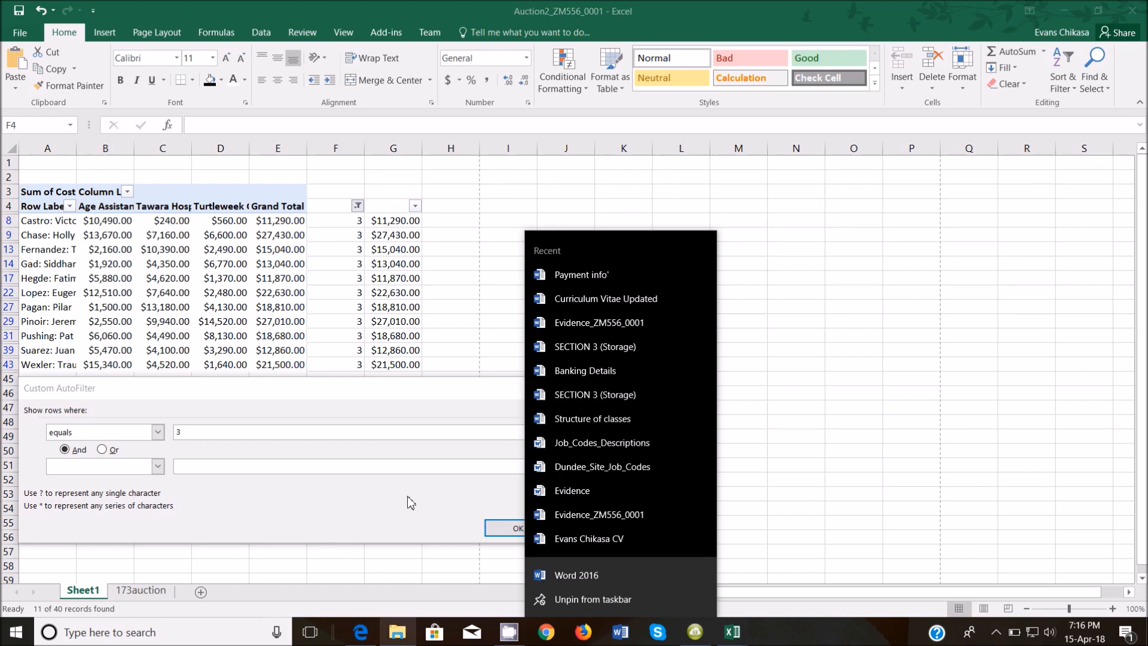
{"action": "left_click", "coordinate": [388, 529]}
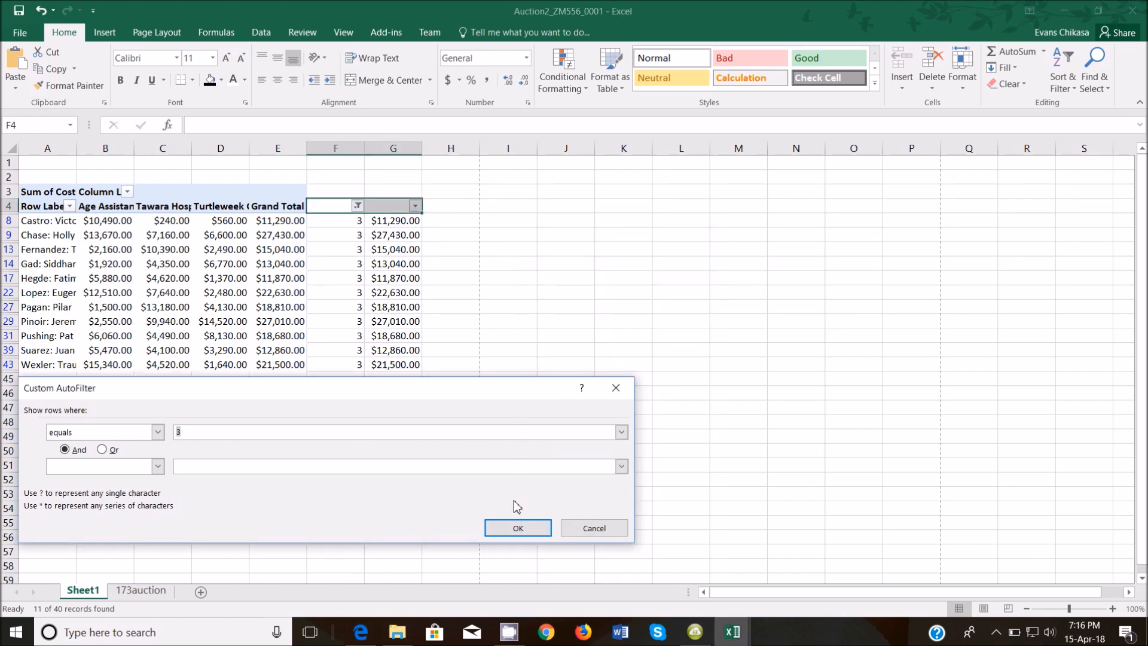
{"action": "left_click", "coordinate": [396, 634]}
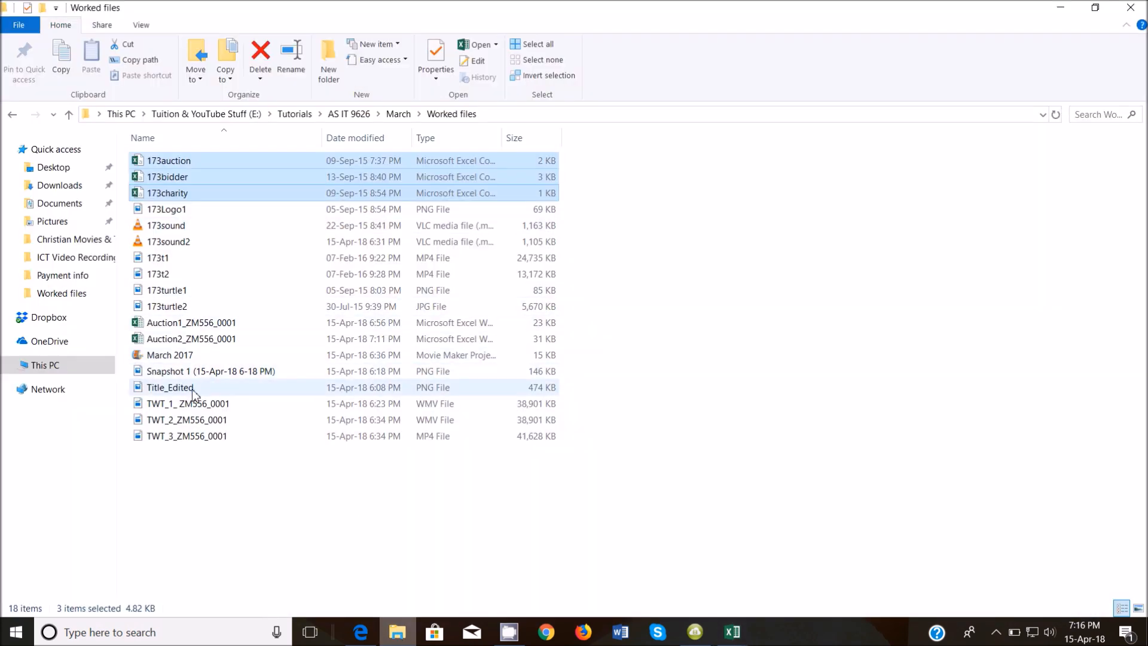
{"action": "left_click", "coordinate": [361, 632]}
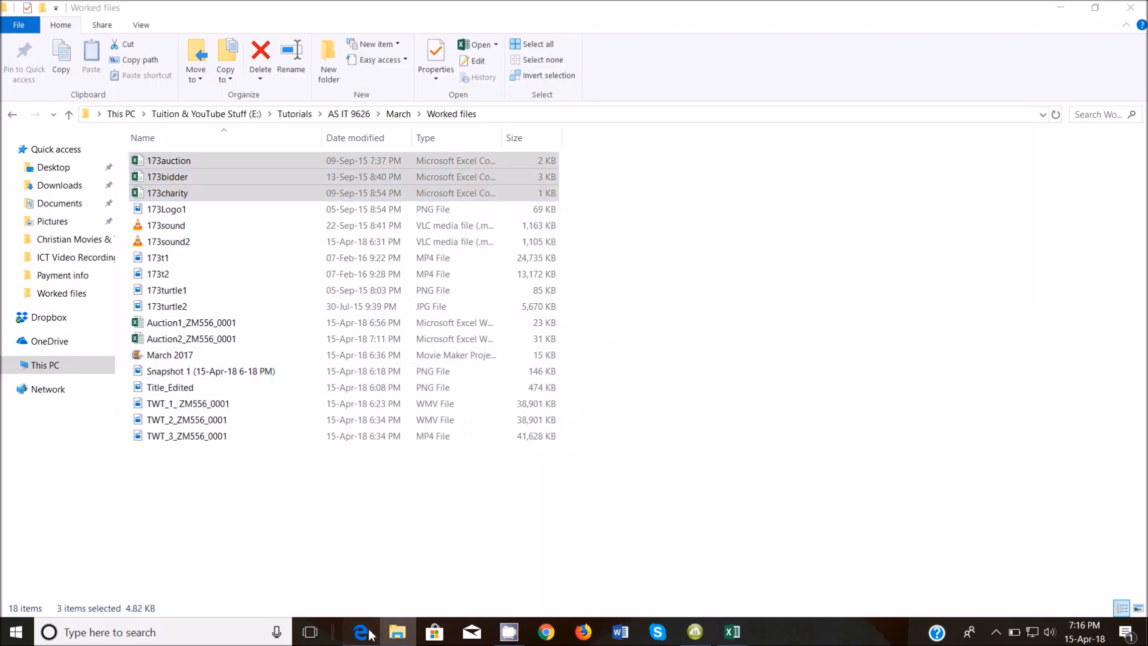
{"action": "left_click_drag", "start_coordinate": [1146, 337], "coordinate": [1144, 80]}
Scroll the exam PDF to page 5, question 20 with its Evidence 7 and 8 instructions.
{"action": "scroll", "coordinate": [542, 443], "scroll_direction": "down", "scroll_amount": 15}
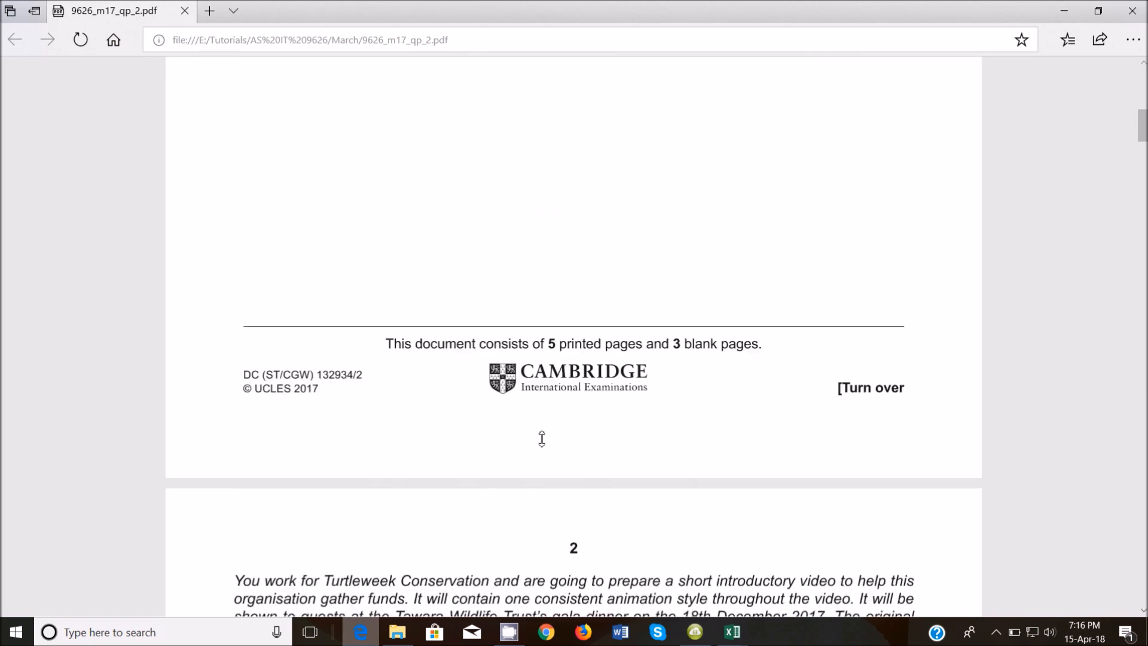
{"action": "scroll", "coordinate": [538, 424], "scroll_direction": "down", "scroll_amount": 7}
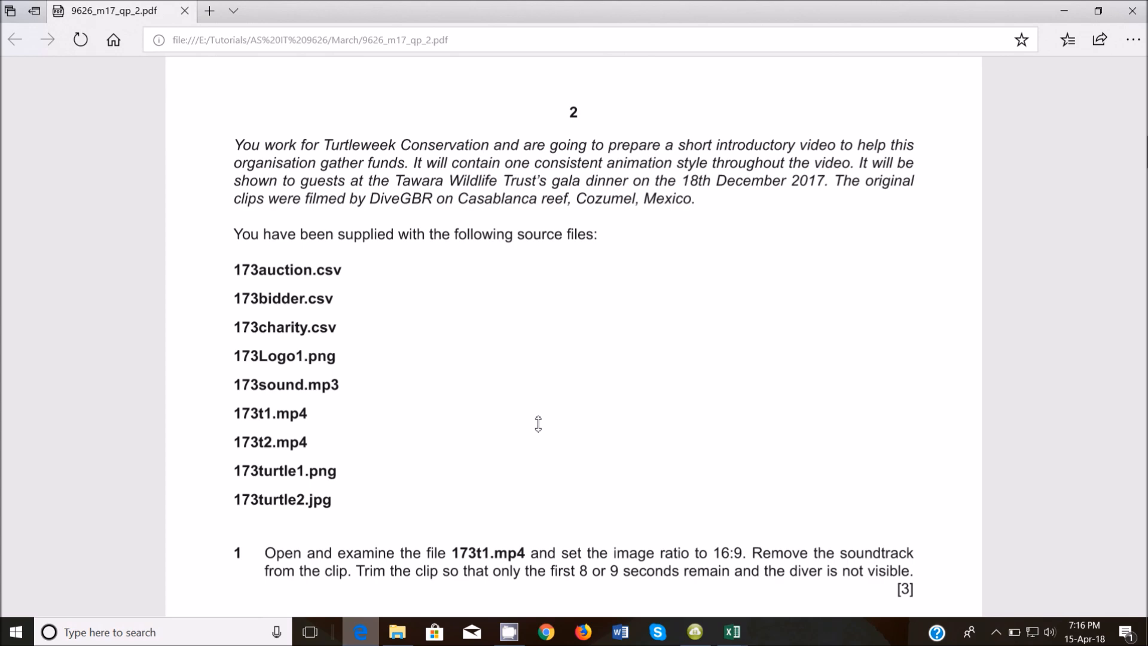
{"action": "scroll", "coordinate": [538, 428], "scroll_direction": "up", "scroll_amount": 4}
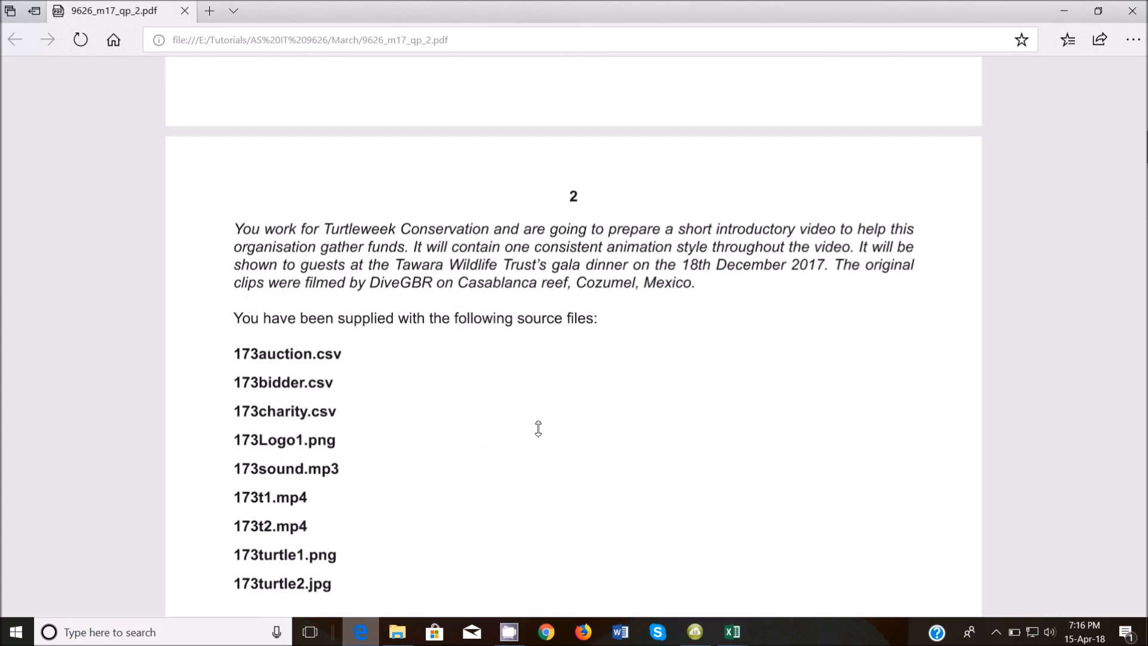
{"action": "scroll", "coordinate": [538, 428], "scroll_direction": "down", "scroll_amount": 18}
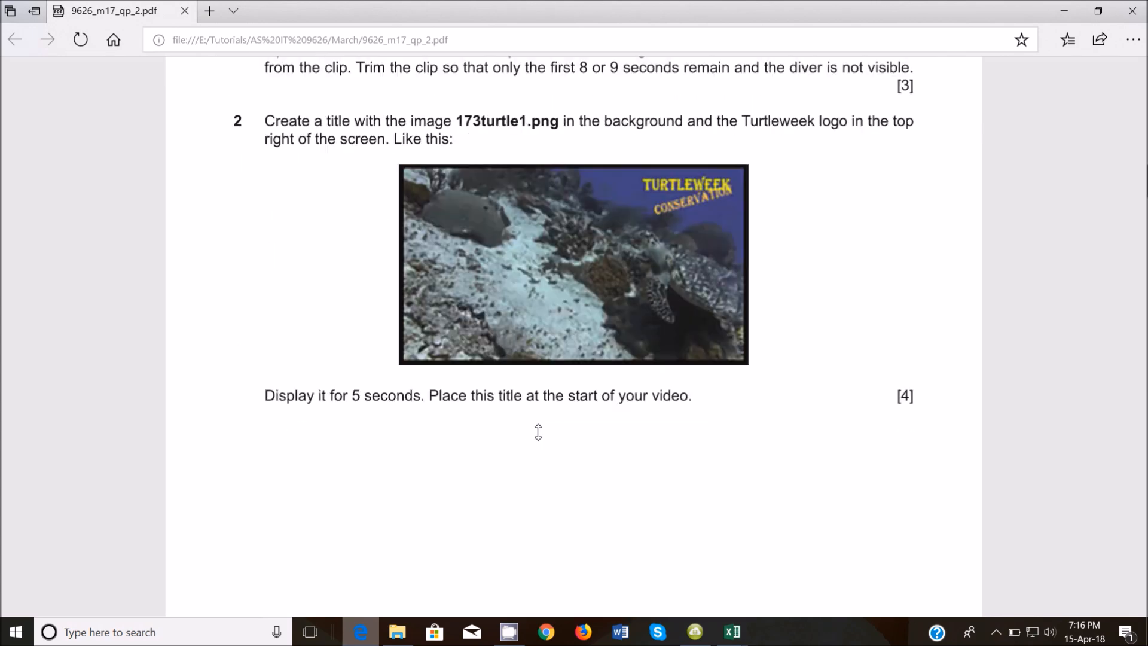
{"action": "scroll", "coordinate": [546, 448], "scroll_direction": "down", "scroll_amount": 20}
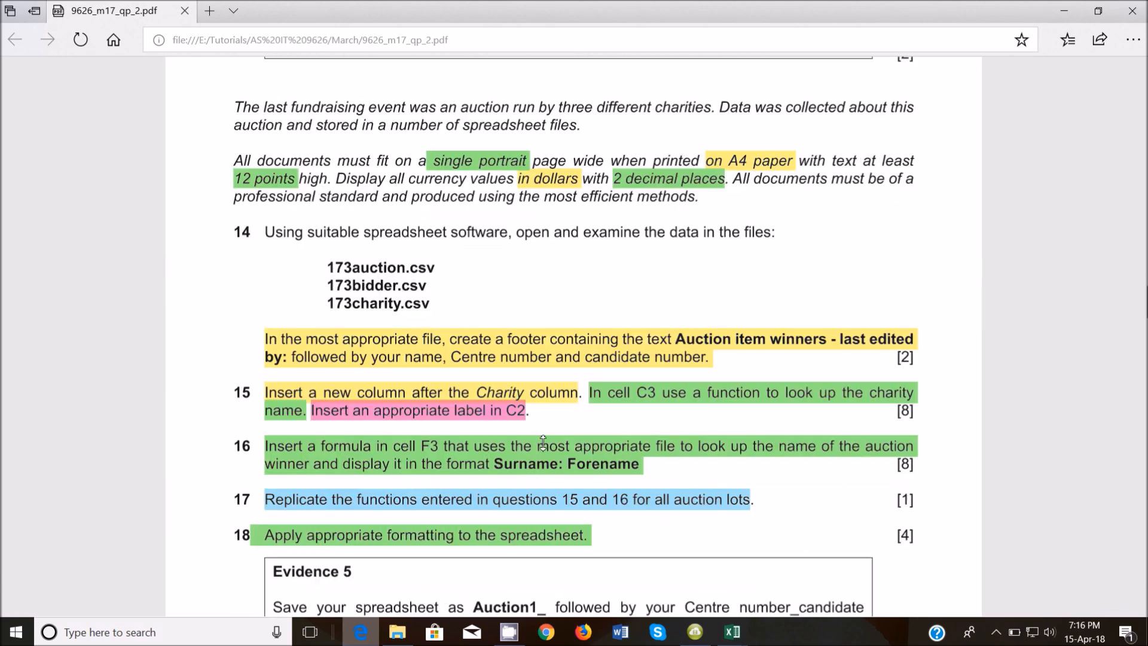
{"action": "scroll", "coordinate": [543, 443], "scroll_direction": "down", "scroll_amount": 5}
{"action": "scroll", "coordinate": [543, 442], "scroll_direction": "up", "scroll_amount": 4}
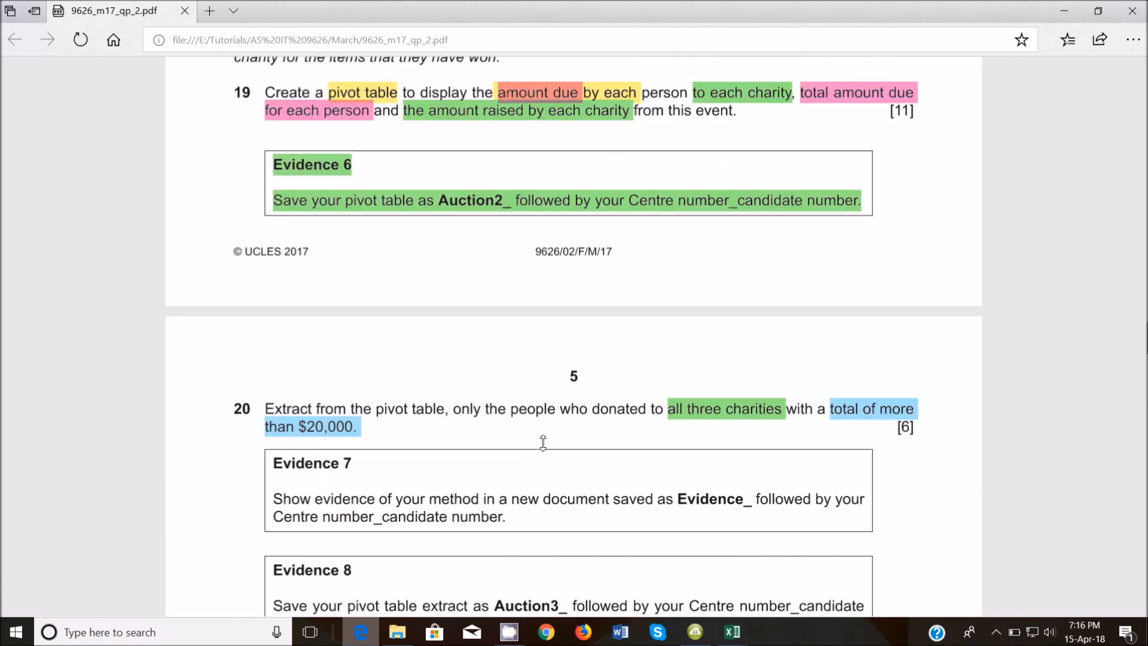
{"action": "scroll", "coordinate": [543, 443], "scroll_direction": "down", "scroll_amount": 1}
{"action": "scroll", "coordinate": [543, 443], "scroll_direction": "down", "scroll_amount": 13}
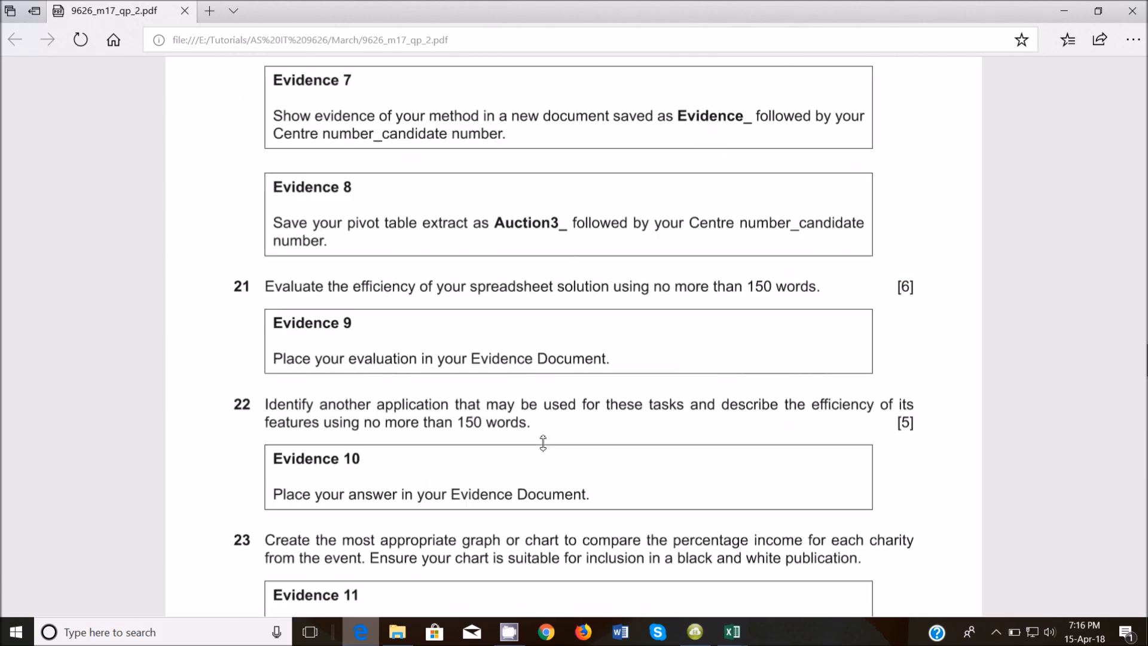
{"action": "scroll", "coordinate": [543, 443], "scroll_direction": "up", "scroll_amount": 10}
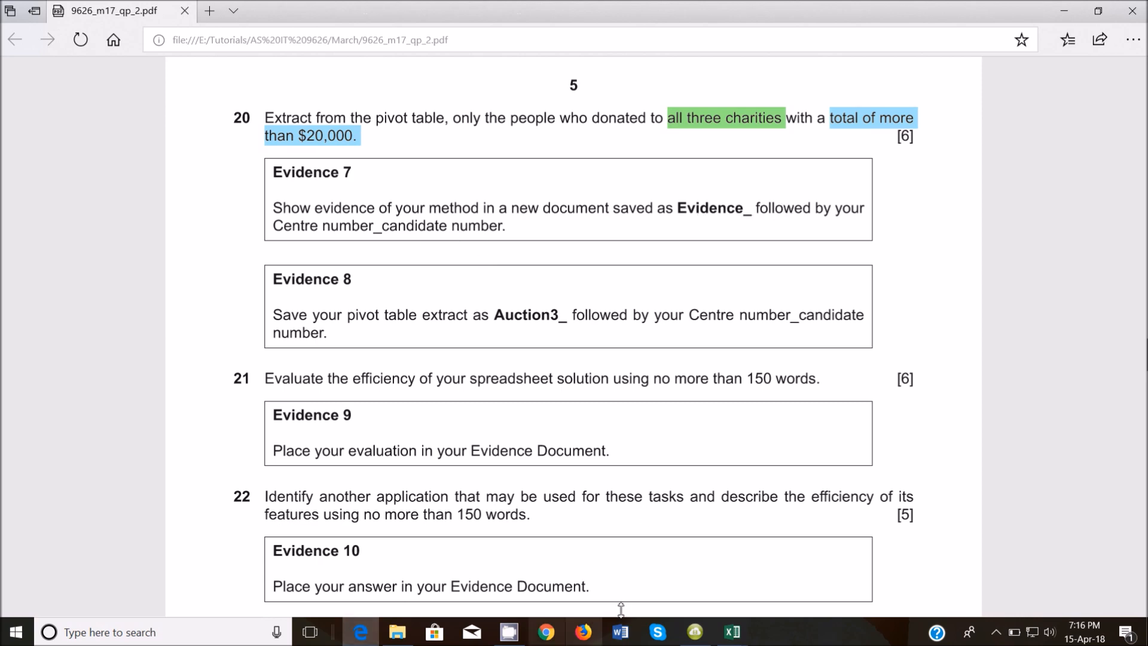
Create a new Word document named Evidence_ZM556_0001 in the Worked files folder and open it.
{"action": "left_click", "coordinate": [397, 632]}
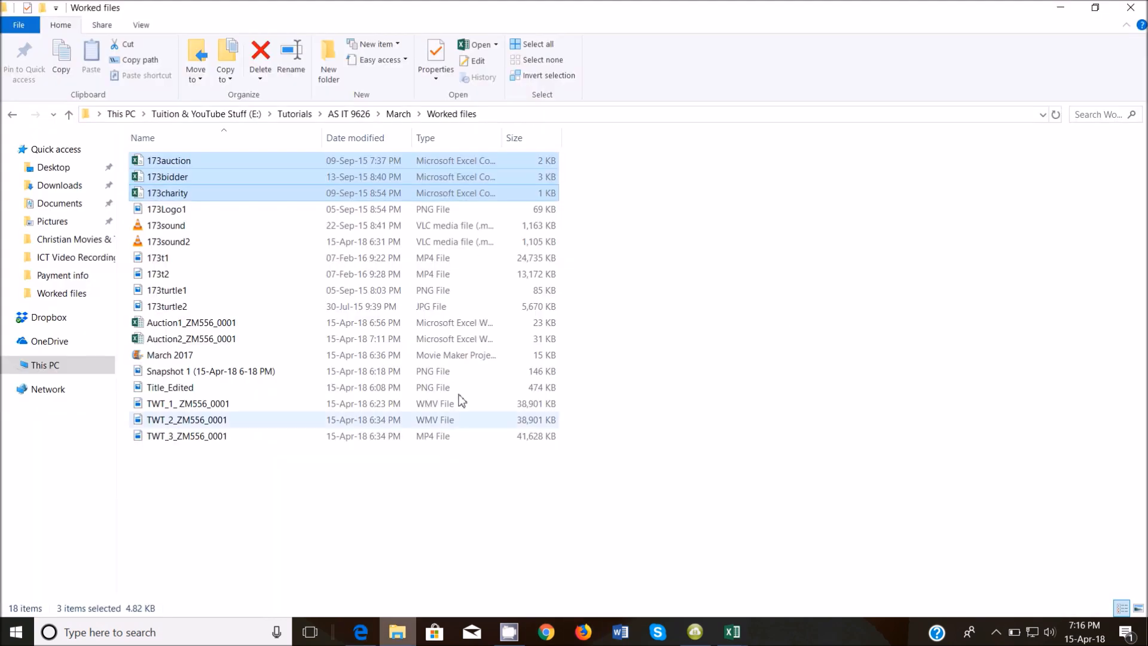
{"action": "left_click", "coordinate": [280, 466]}
{"action": "right_click", "coordinate": [279, 468]}
{"action": "mouse_move", "coordinate": [430, 429]}
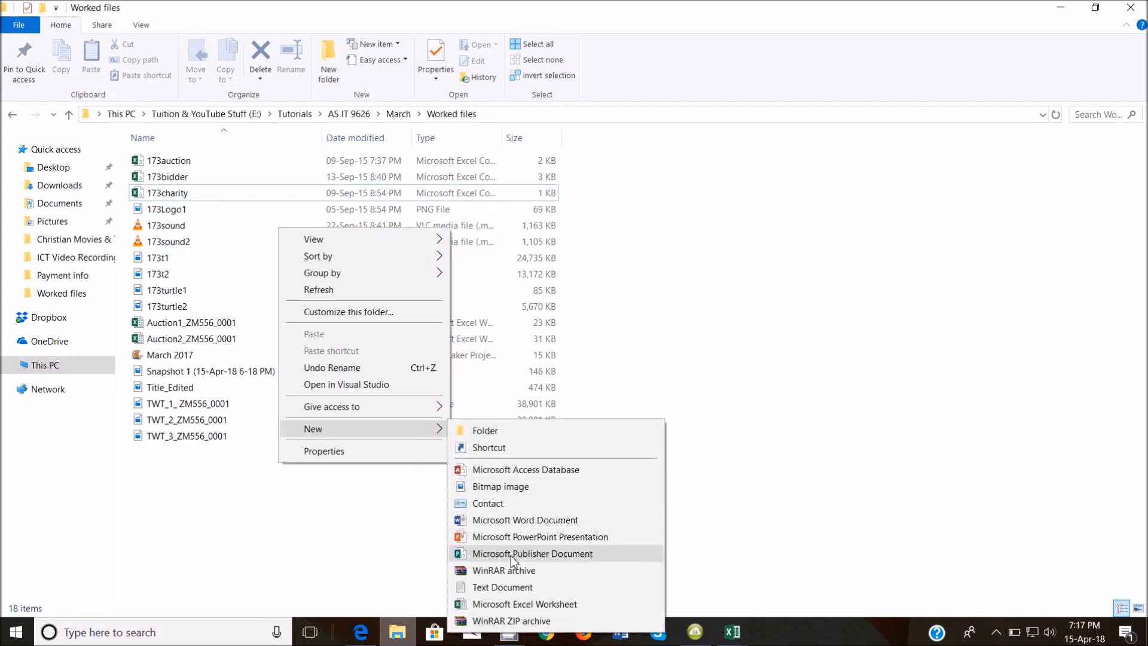
{"action": "left_click", "coordinate": [520, 520]}
{"action": "type", "text": "Evidence"}
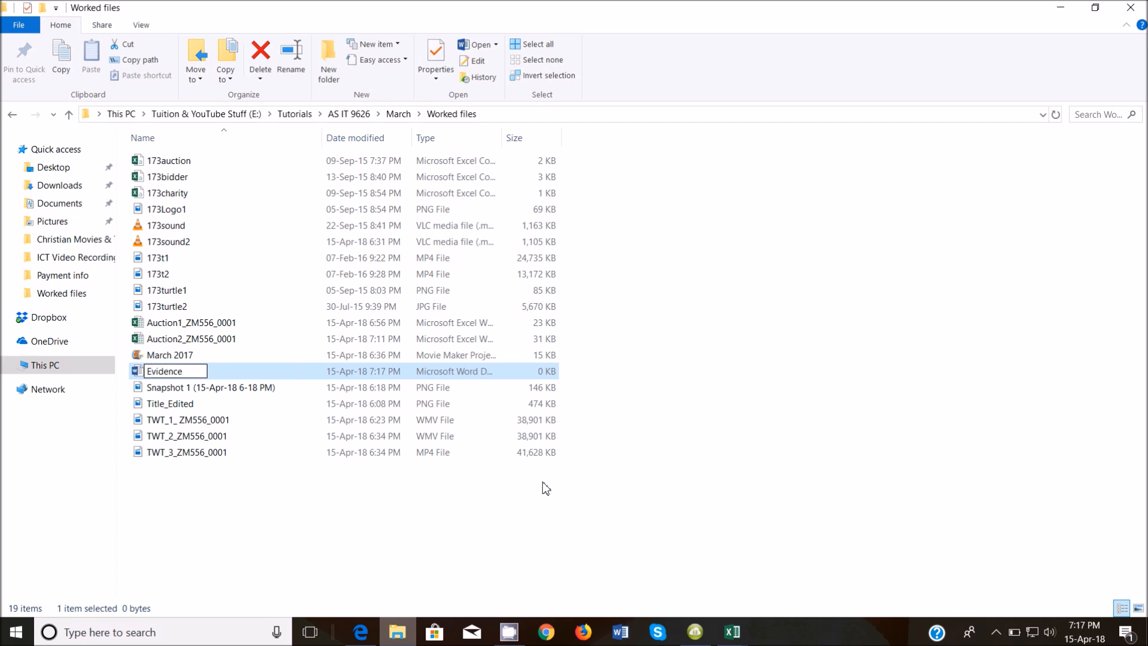
{"action": "type", "text": "_ZM556"}
{"action": "key", "text": "Return"}
{"action": "key", "text": "Return"}
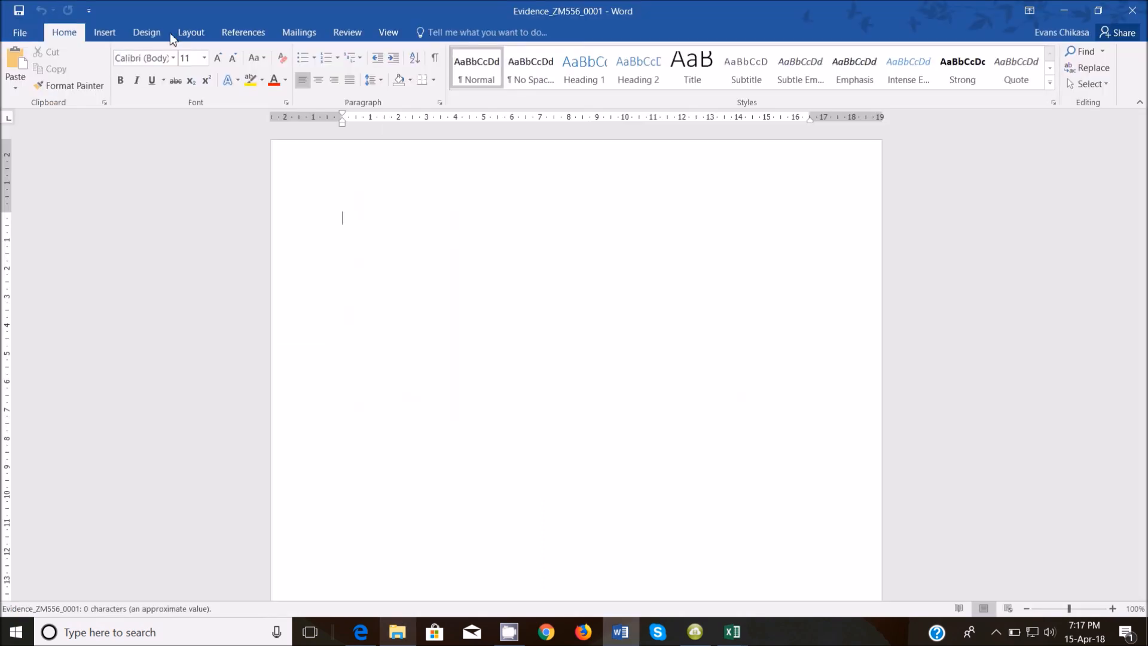
Insert a Blank (Three Columns) header with the candidate's name on the left.
{"action": "left_click", "coordinate": [105, 32]}
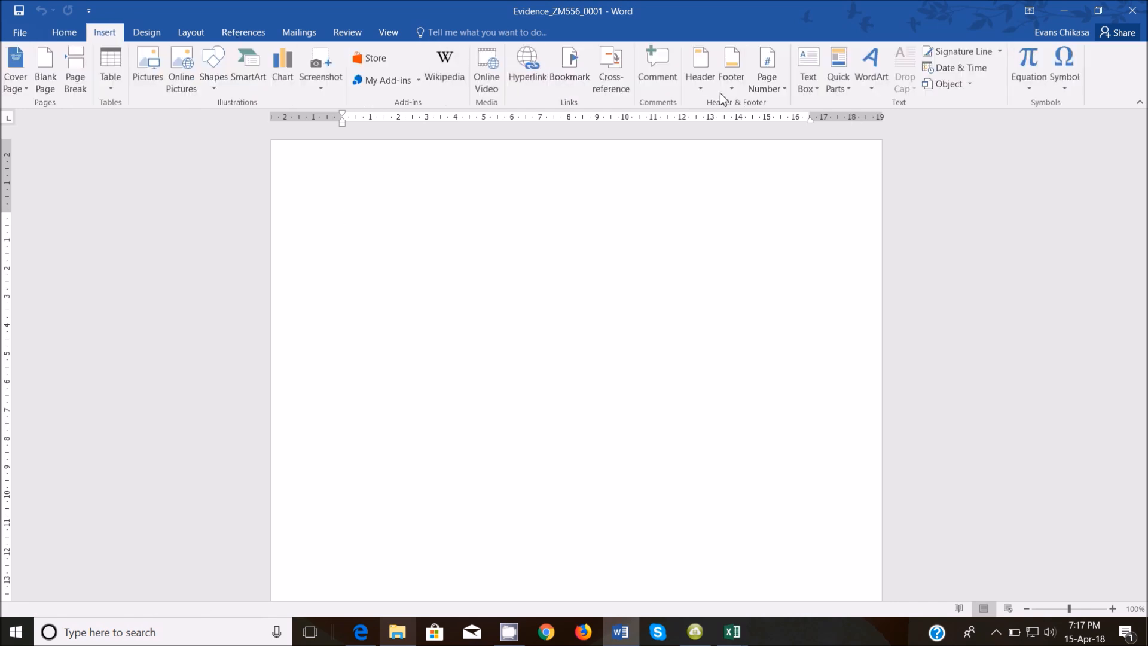
{"action": "left_click", "coordinate": [705, 82]}
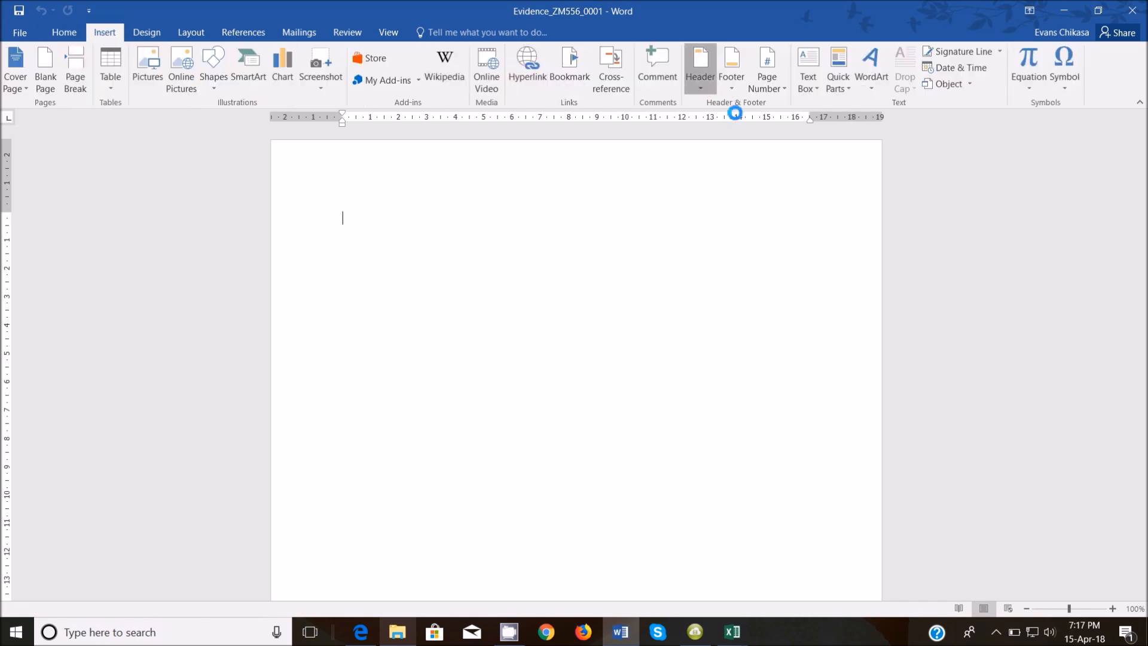
{"action": "left_click", "coordinate": [771, 220]}
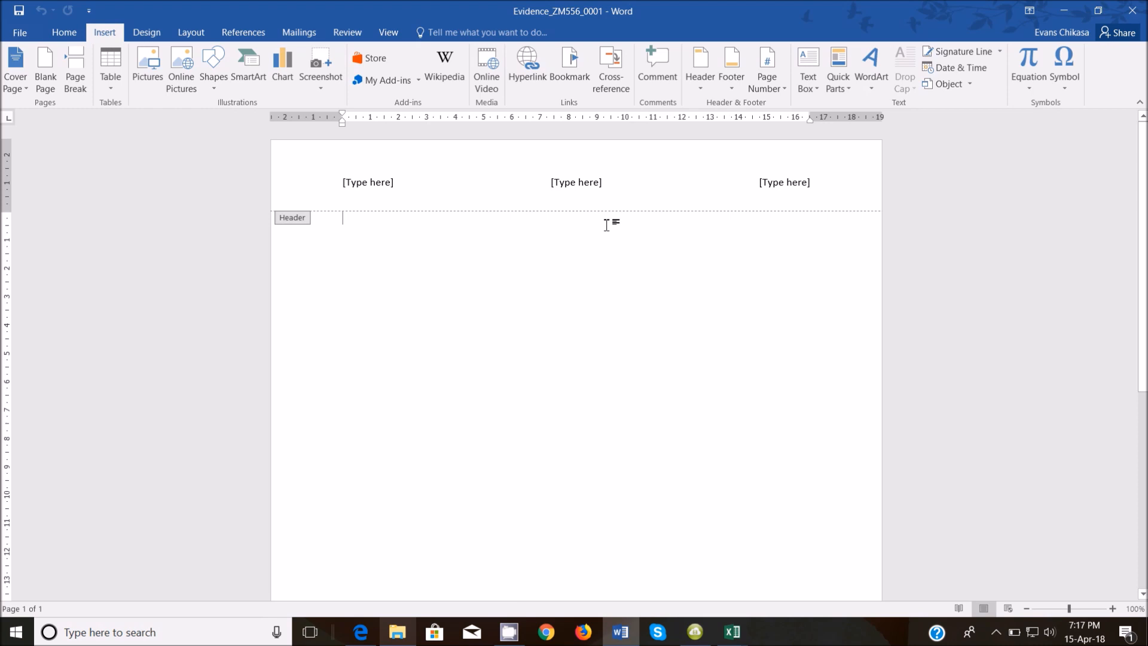
{"action": "left_click", "coordinate": [370, 181]}
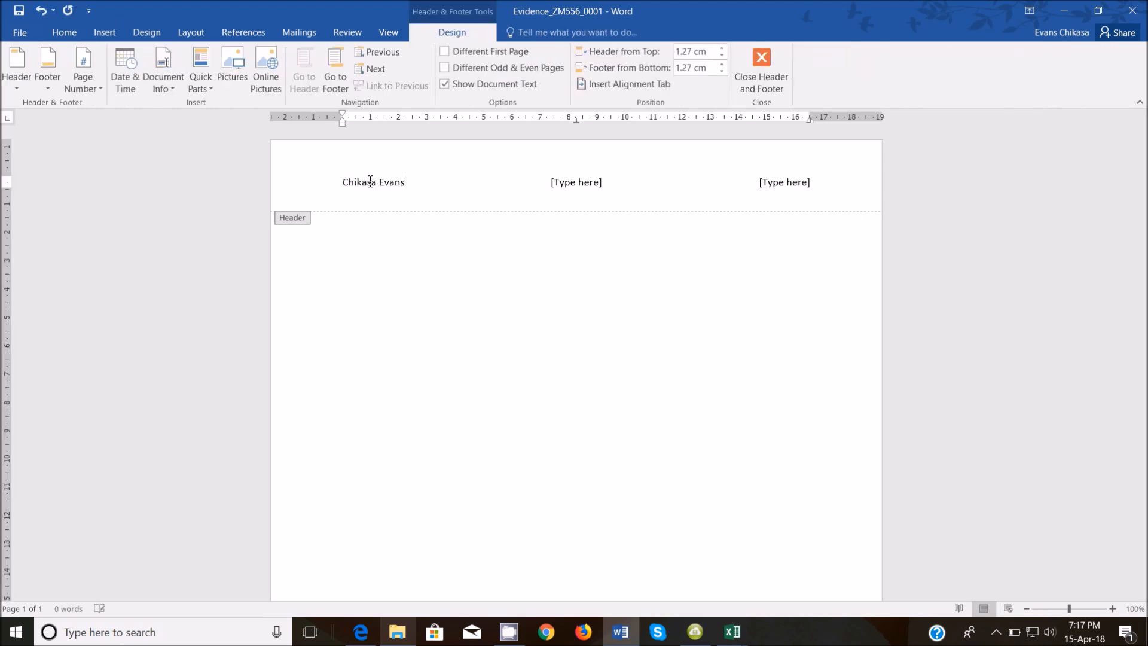
Put ZM556 and 0001 in the other header slots, then start the body with 'Step'.
{"action": "left_click", "coordinate": [575, 185]}
{"action": "type", "text": "ZM556"}
{"action": "left_click", "coordinate": [803, 184]}
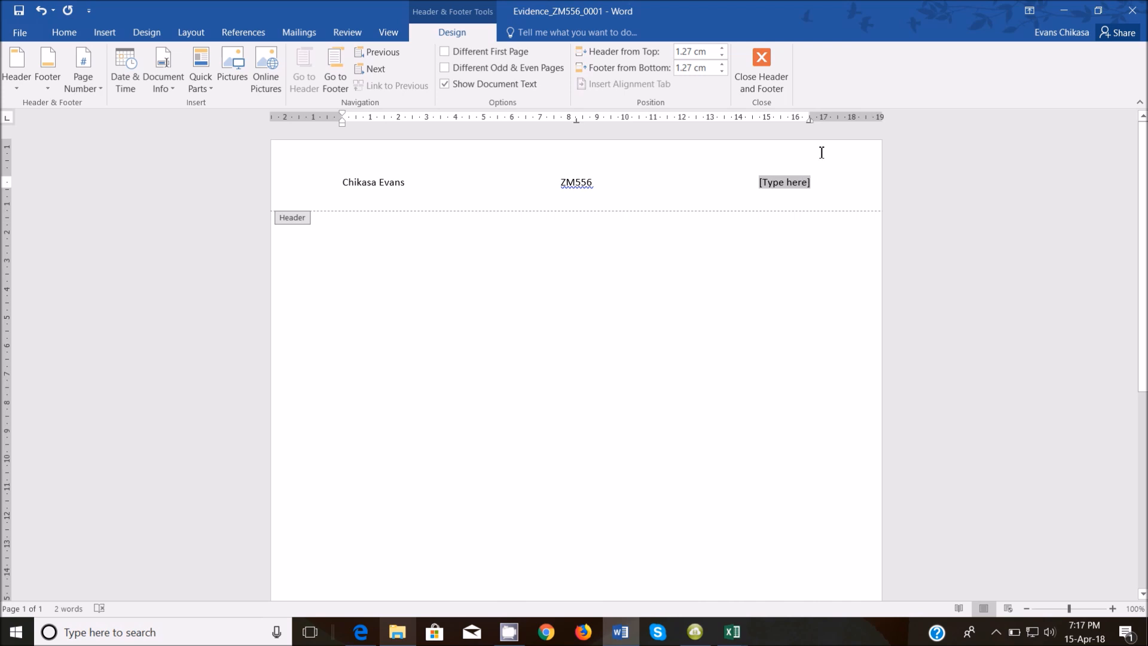
{"action": "type", "text": "0001"}
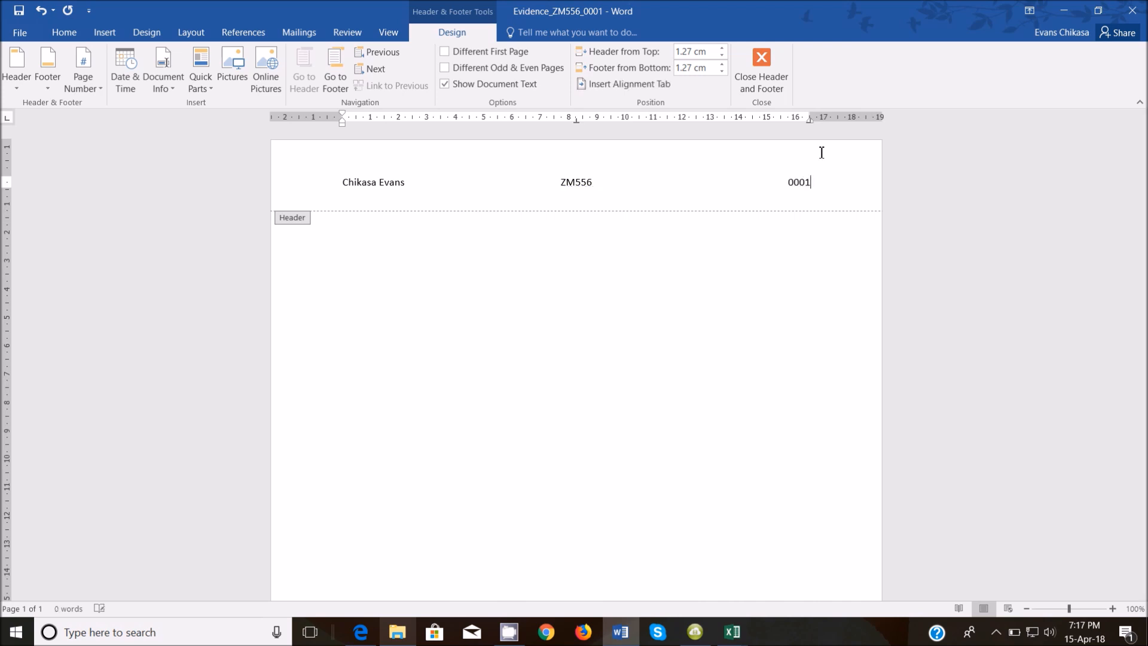
{"action": "double_click", "coordinate": [571, 273]}
{"action": "type", "text": "Step"}
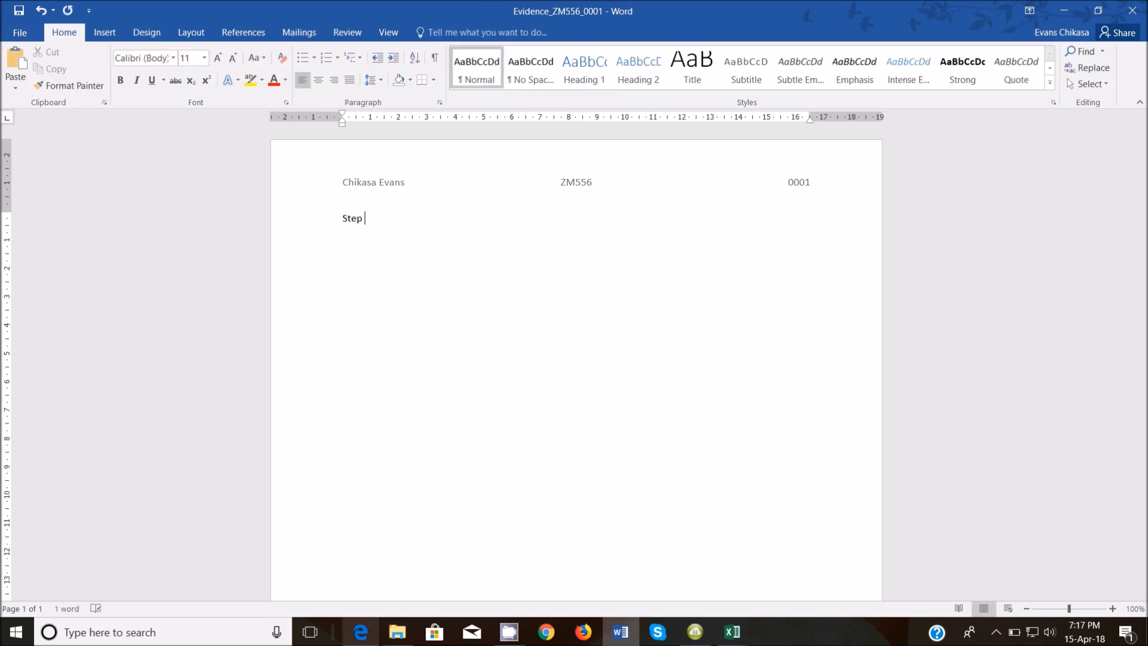
Complete the heading as 'Step 20: Evidence 7' and paste the Equals 3 filter screenshot beneath it.
{"action": "left_click", "coordinate": [361, 633]}
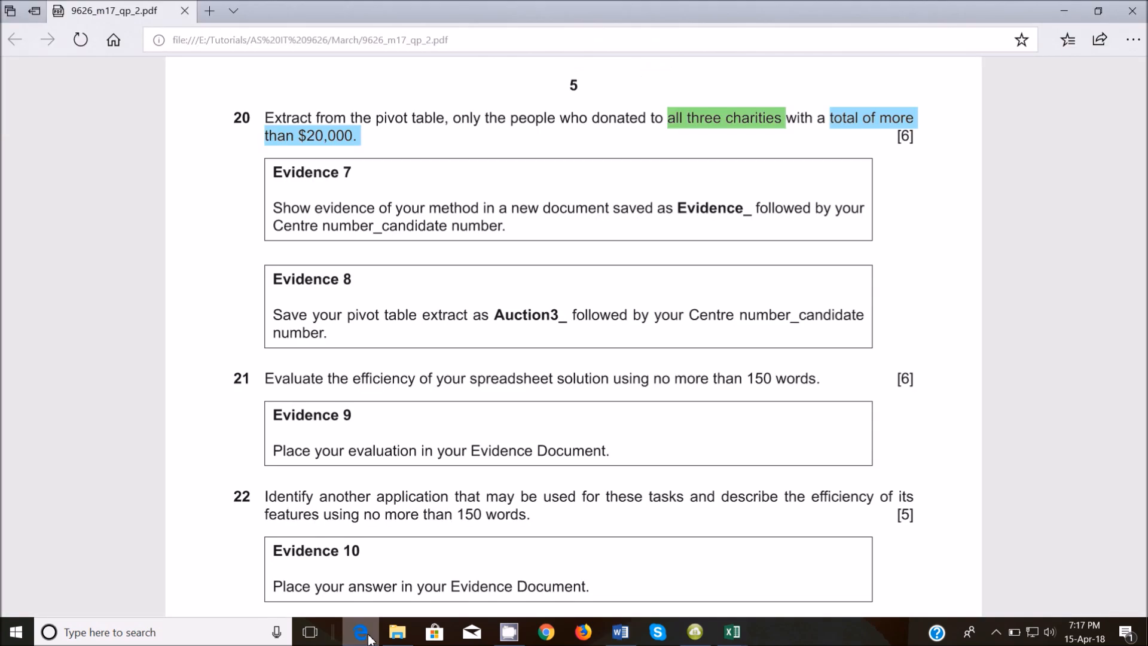
{"action": "left_click", "coordinate": [369, 639]}
{"action": "type", "text": "20: Evidence"}
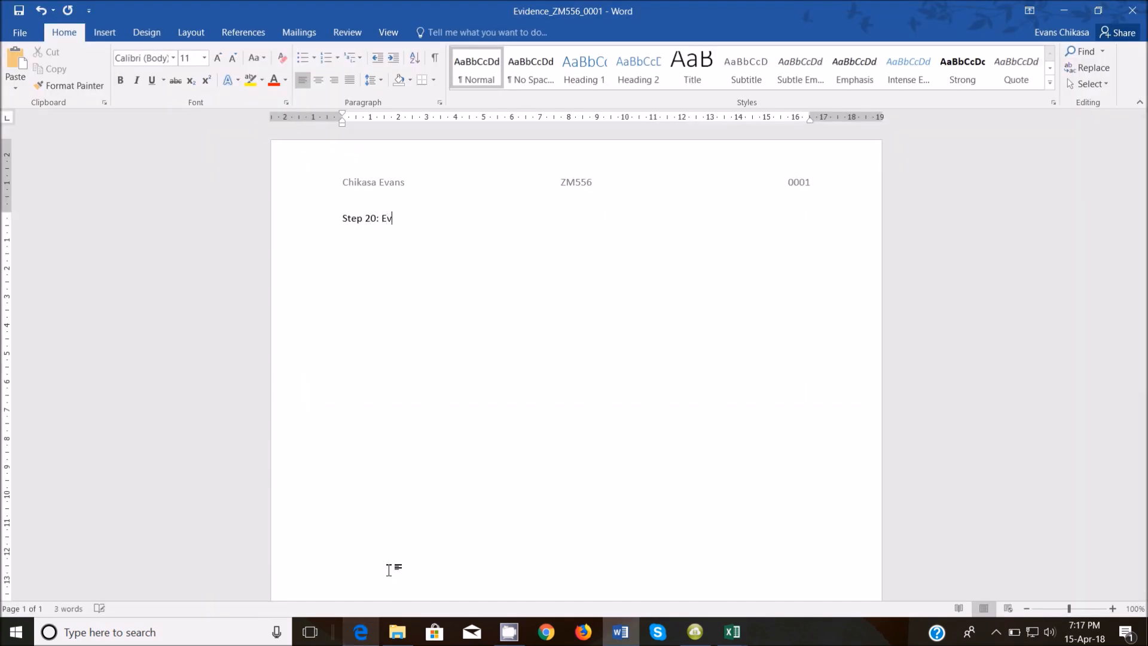
{"action": "left_click", "coordinate": [361, 634]}
{"action": "left_click", "coordinate": [361, 635]}
{"action": "key", "text": "ctrl+v"}
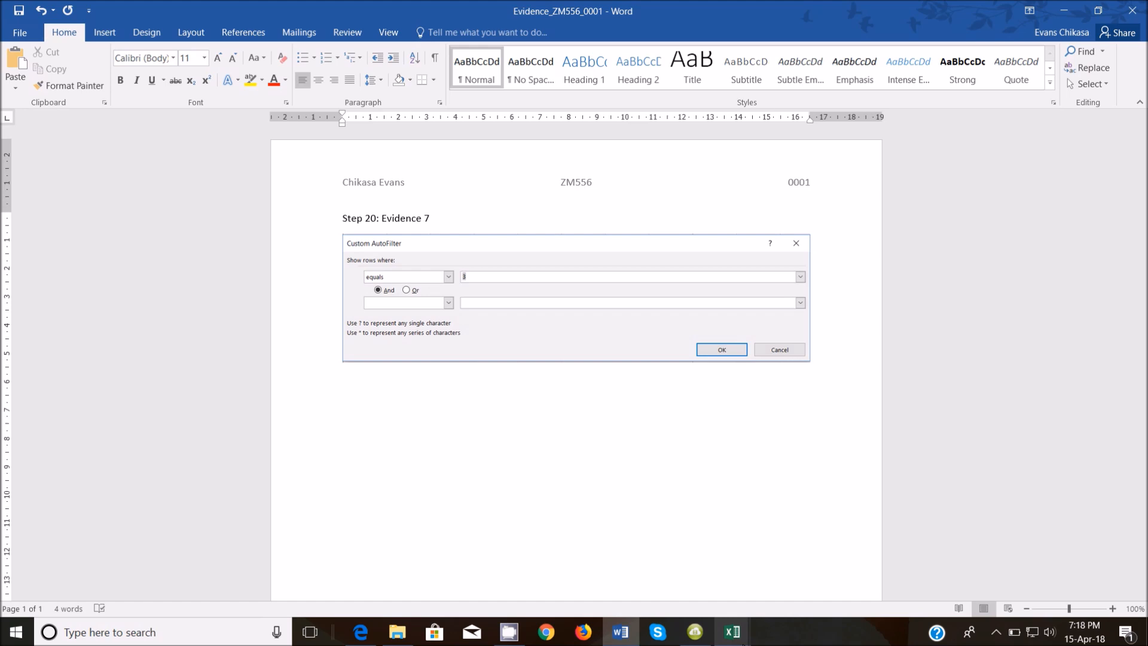
Filter column G in the Auction2 workbook to totals greater than 20000, leaving four donors.
{"action": "mouse_move", "coordinate": [732, 632]}
{"action": "left_click", "coordinate": [734, 579]}
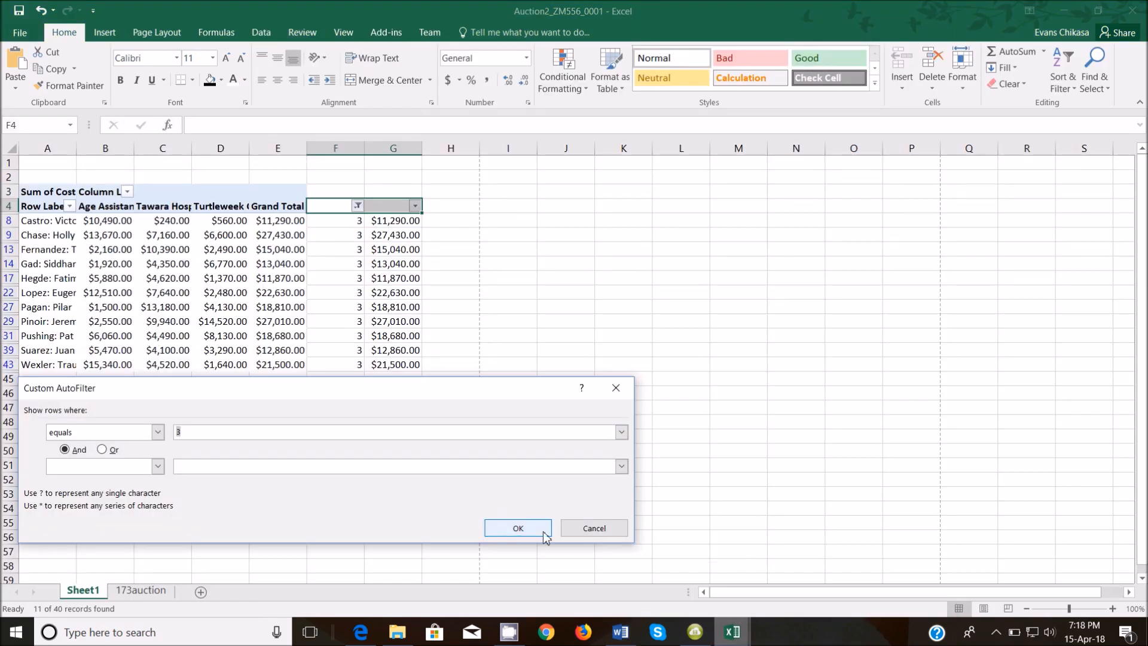
{"action": "left_click", "coordinate": [595, 524]}
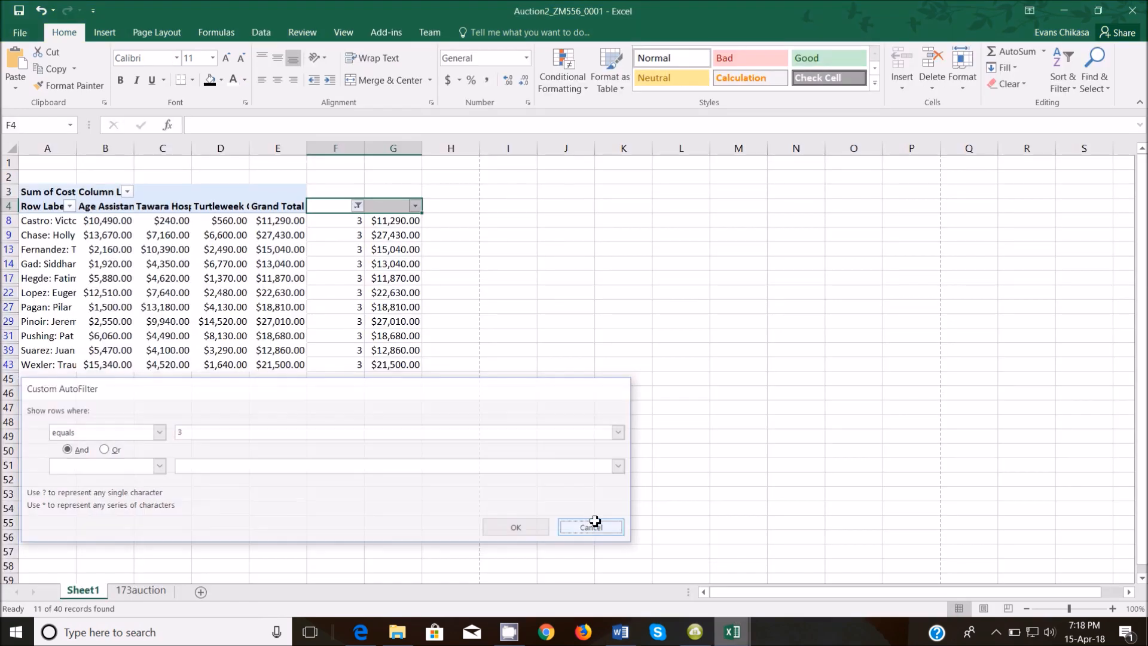
{"action": "left_click", "coordinate": [416, 207]}
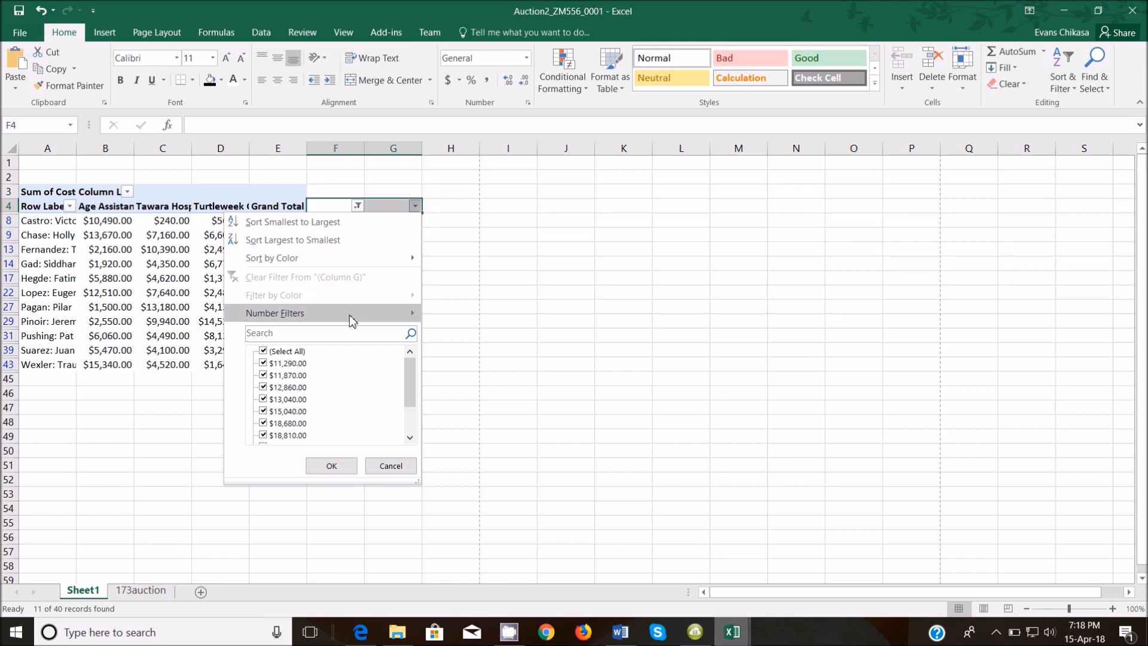
{"action": "mouse_move", "coordinate": [350, 315]}
{"action": "left_click", "coordinate": [488, 354]}
{"action": "type", "text": "20000"}
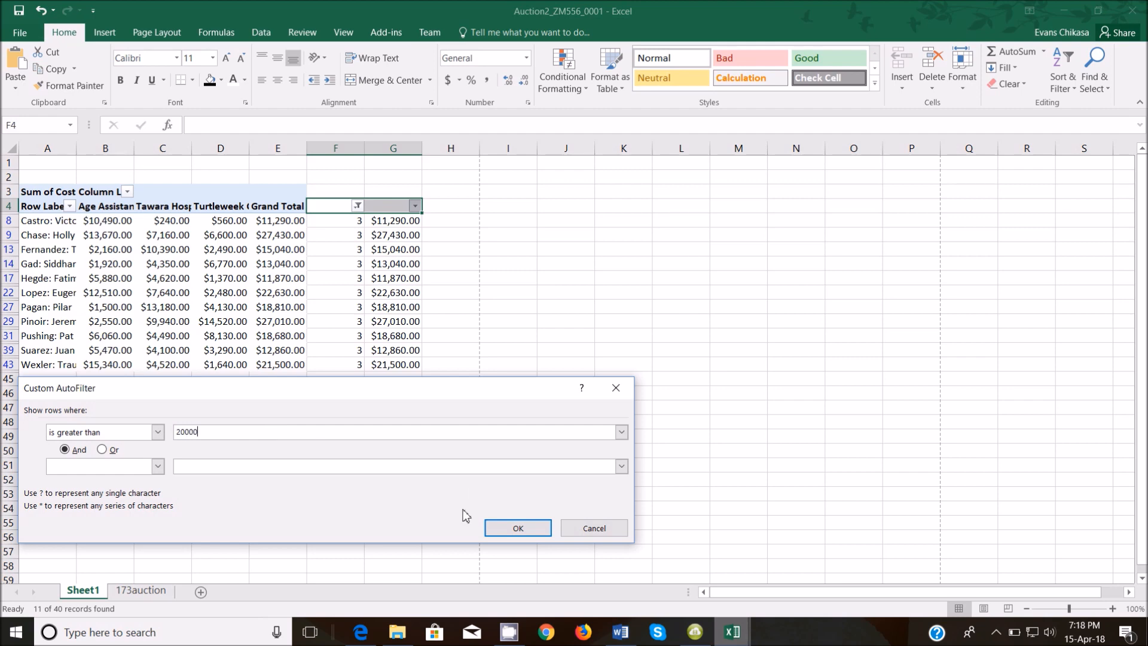
{"action": "left_click", "coordinate": [514, 526]}
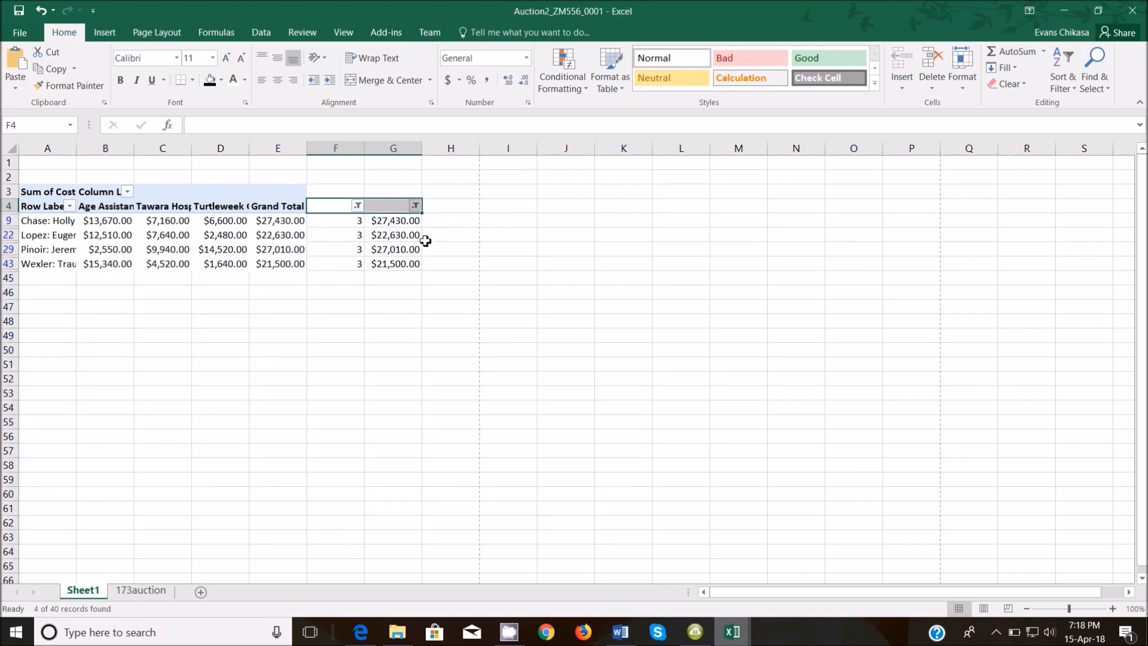
Reopen the Greater Than 20000 filter dialog and copy a Lightshot screenshot of it.
{"action": "left_click", "coordinate": [415, 205]}
{"action": "mouse_move", "coordinate": [352, 312]}
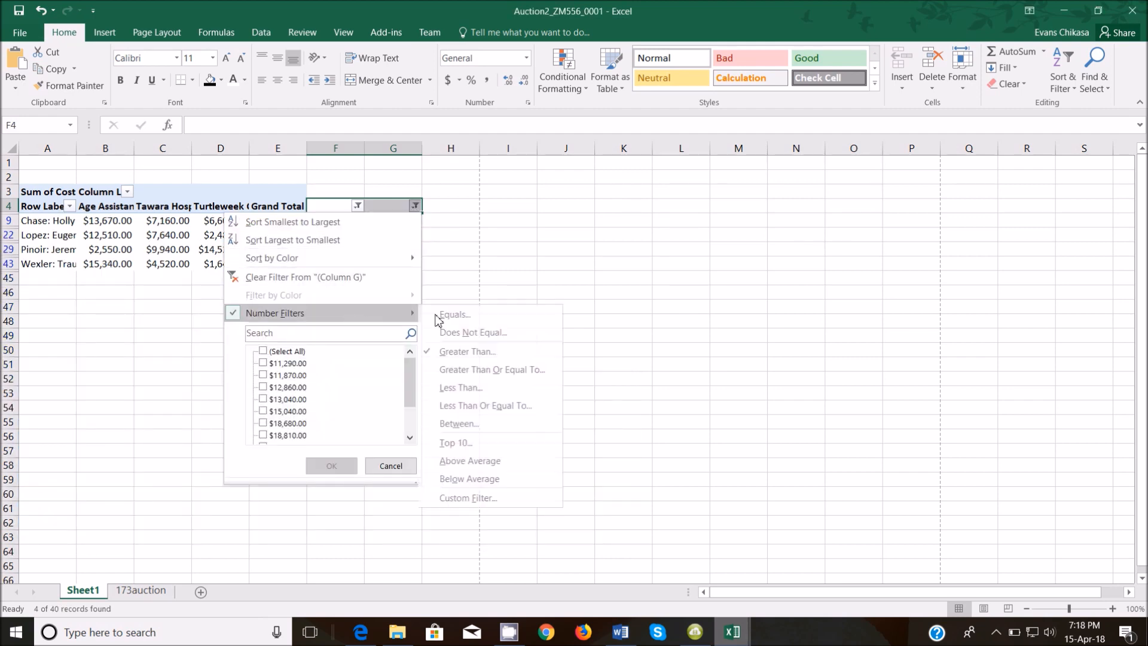
{"action": "left_click", "coordinate": [471, 352]}
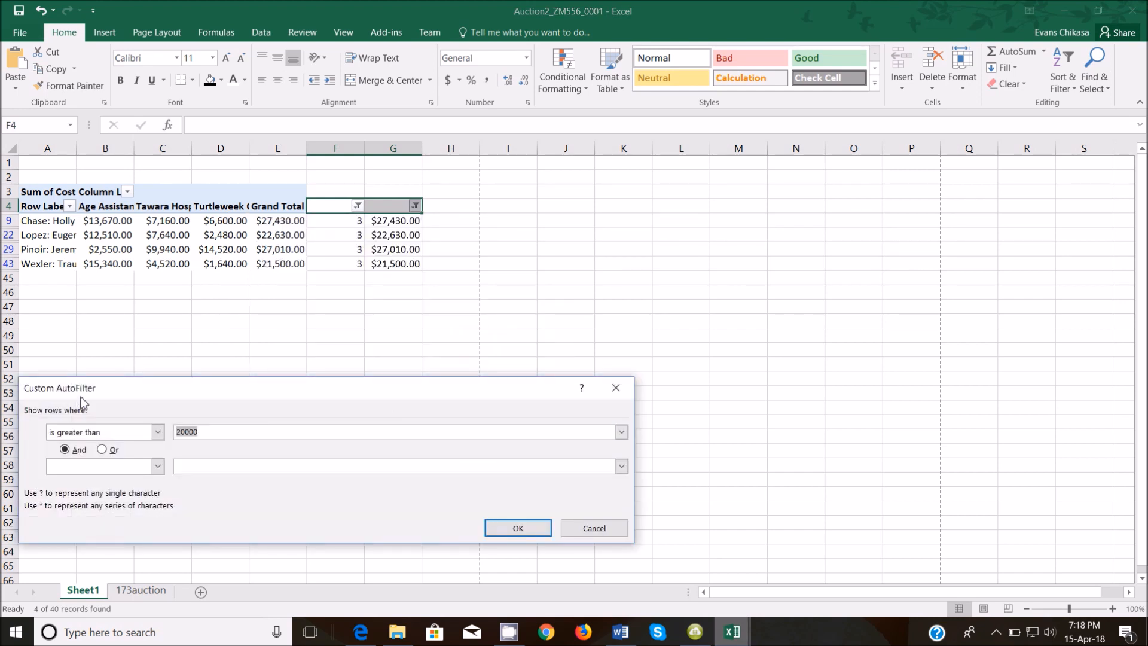
{"action": "key", "text": "Print"}
{"action": "left_click_drag", "start_coordinate": [17, 372], "coordinate": [639, 550]}
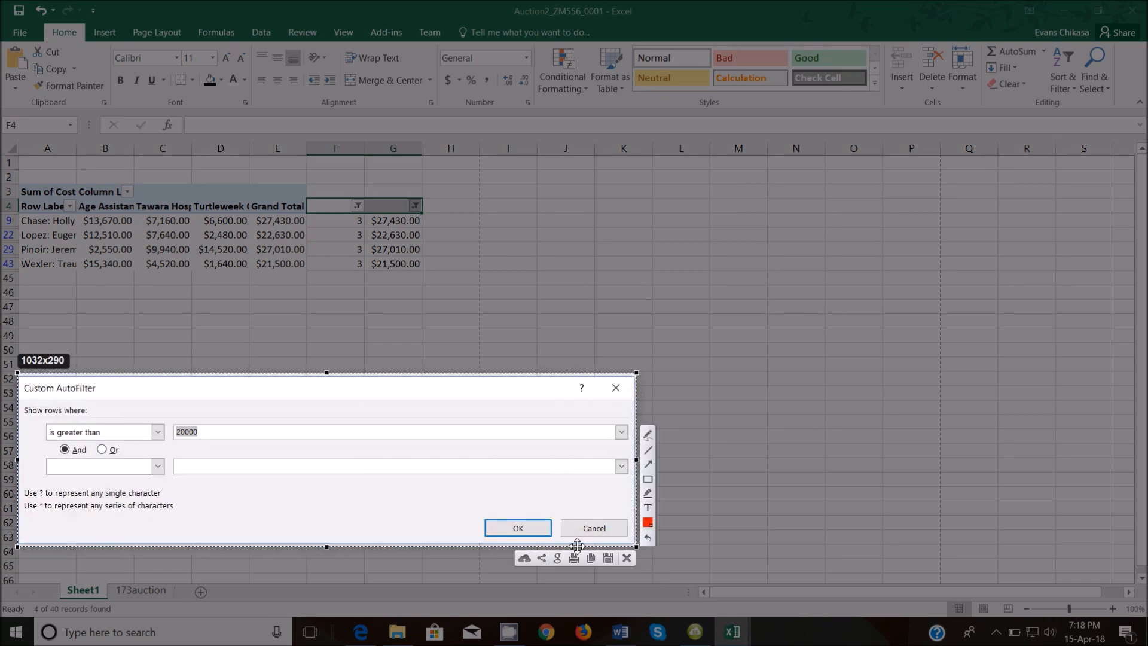
{"action": "left_click", "coordinate": [591, 559]}
{"action": "left_click", "coordinate": [620, 631]}
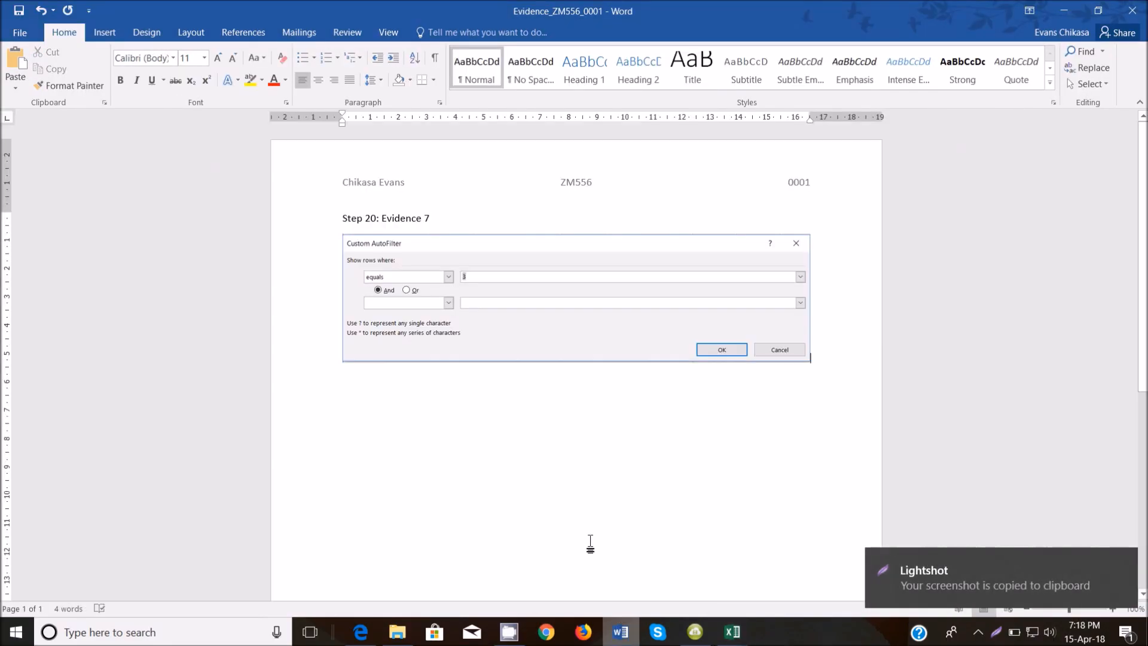
Paste the Greater Than 20000 filter screenshot below the Equals 3 picture.
{"action": "left_click", "coordinate": [842, 356]}
{"action": "key", "text": "ctrl+v"}
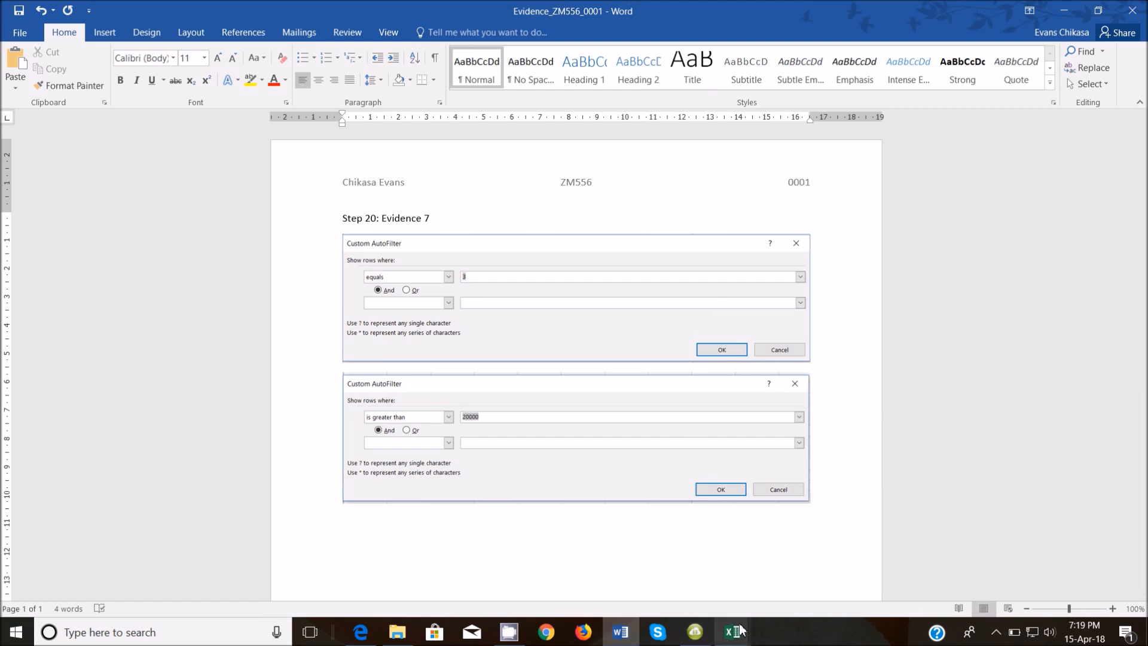
{"action": "mouse_move", "coordinate": [741, 625]}
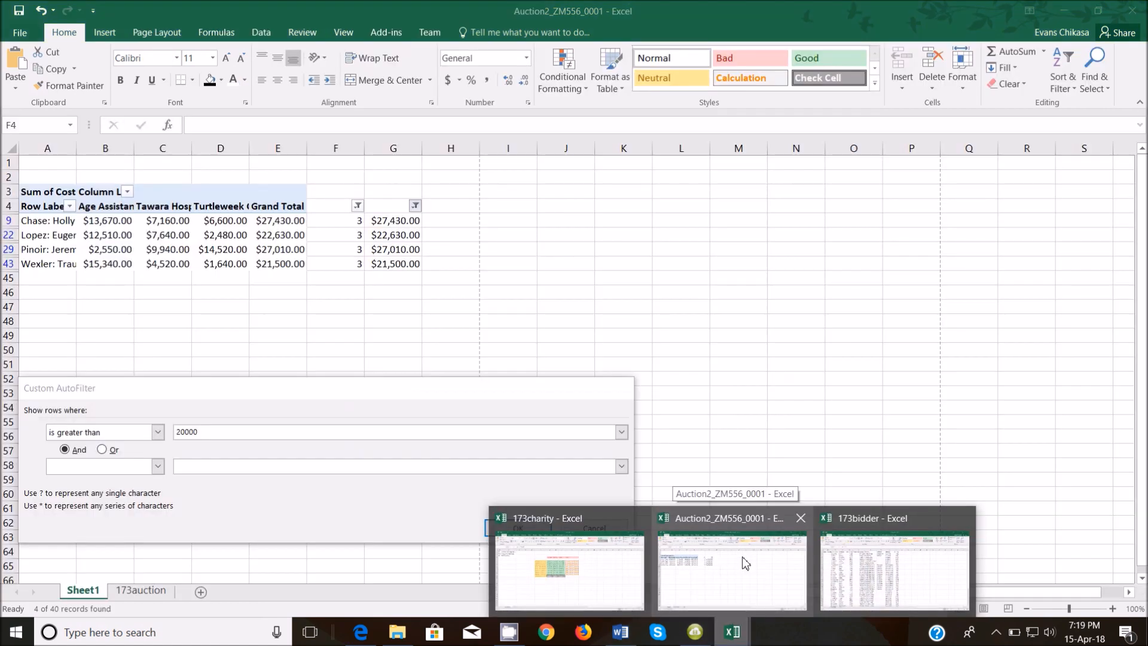
Keep the filter in Auction2, show formulas instead of values, and narrow all columns slightly.
{"action": "left_click", "coordinate": [745, 562]}
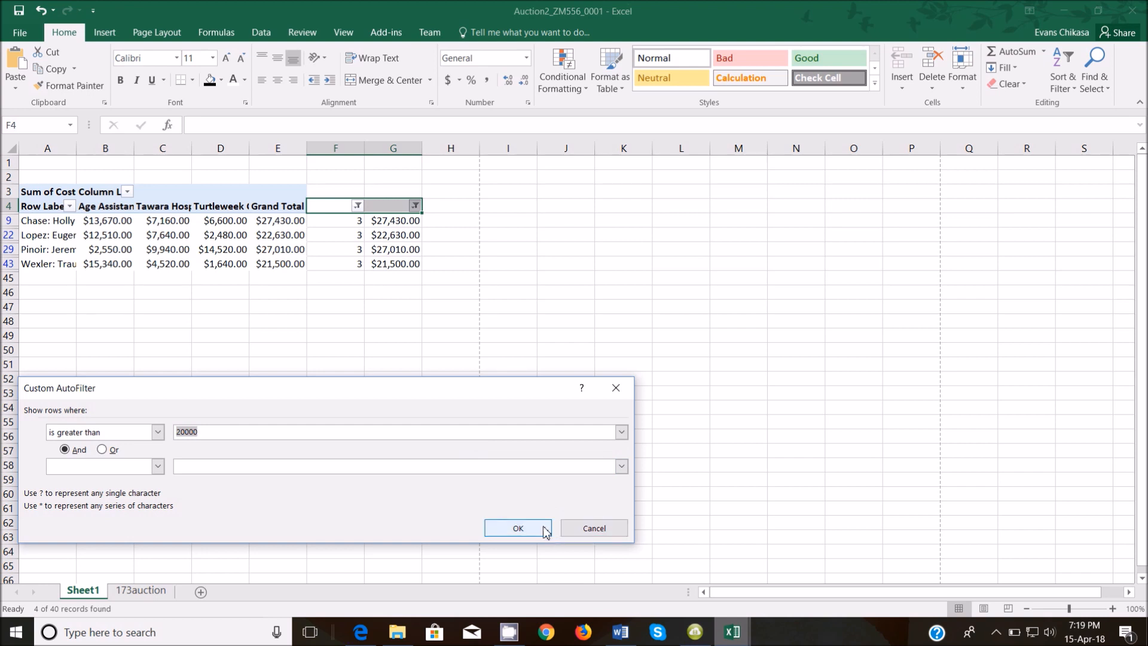
{"action": "left_click", "coordinate": [518, 528]}
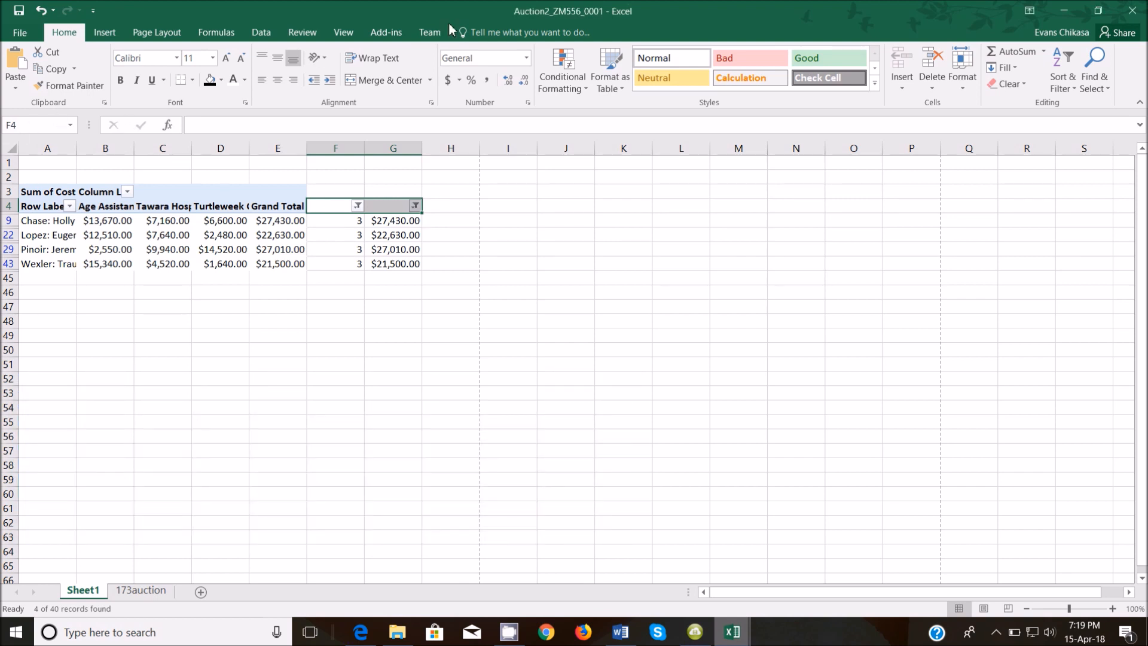
{"action": "left_click", "coordinate": [209, 30]}
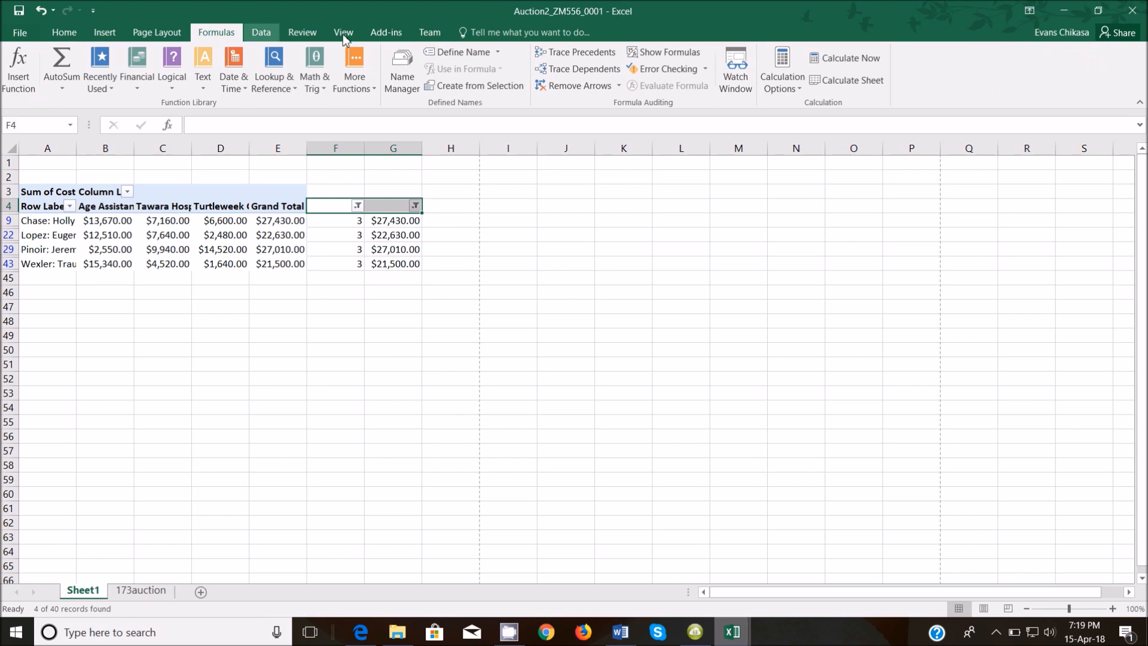
{"action": "left_click", "coordinate": [664, 52]}
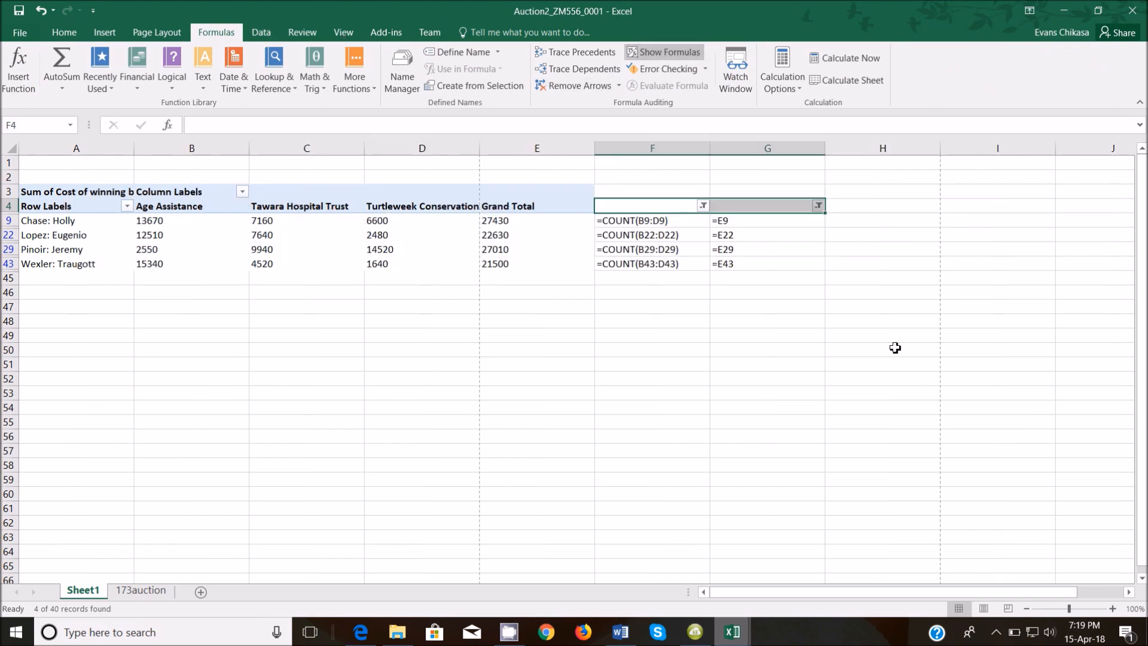
{"action": "left_click", "coordinate": [18, 151]}
{"action": "left_click_drag", "start_coordinate": [134, 148], "coordinate": [133, 148]}
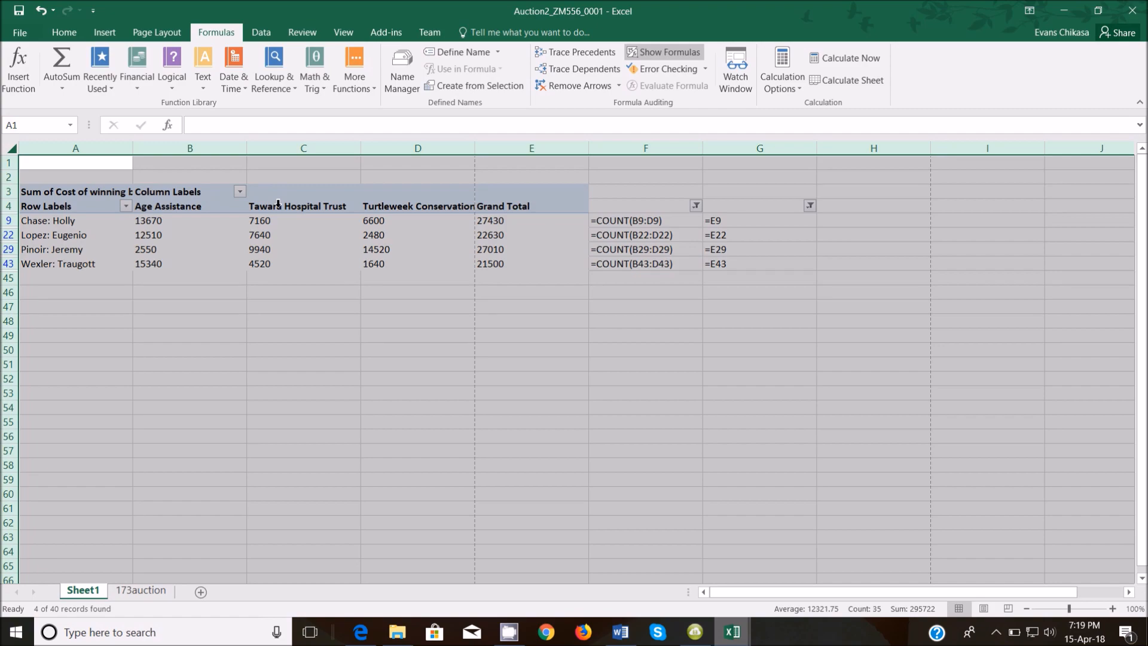
Capture a screenshot of the pivot extract A1:F43 with its COUNT formulas and copy it.
{"action": "key", "text": "F12"}
{"action": "key", "text": "super+shift+s"}
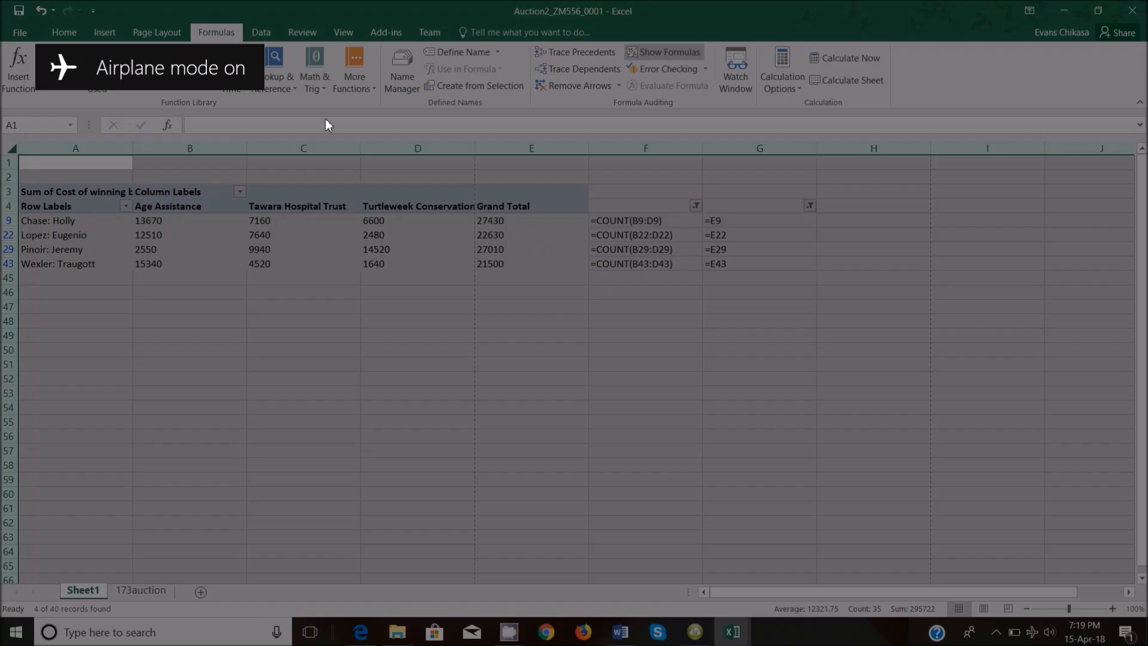
{"action": "mouse_move", "coordinate": [18, 157]}
{"action": "left_mouse_down"}
{"action": "mouse_move", "coordinate": [75, 192]}
{"action": "mouse_move", "coordinate": [514, 296]}
{"action": "mouse_move", "coordinate": [689, 269]}
{"action": "mouse_move", "coordinate": [739, 293]}
{"action": "mouse_move", "coordinate": [822, 276]}
{"action": "left_mouse_up"}
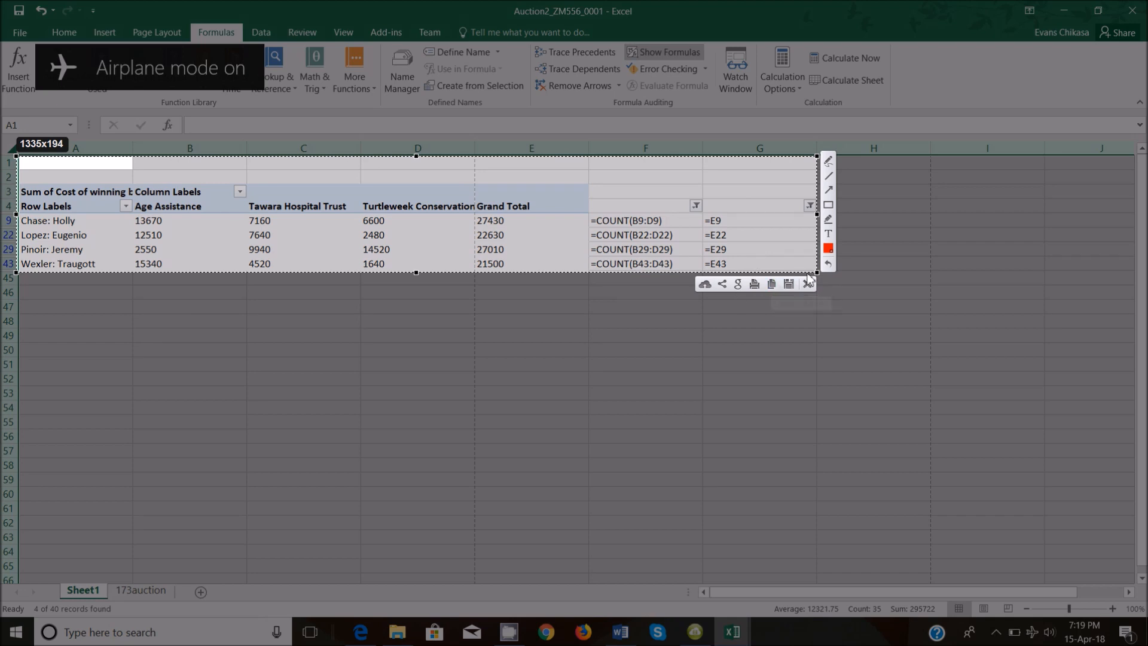
{"action": "left_click_drag", "start_coordinate": [815, 269], "coordinate": [707, 276]}
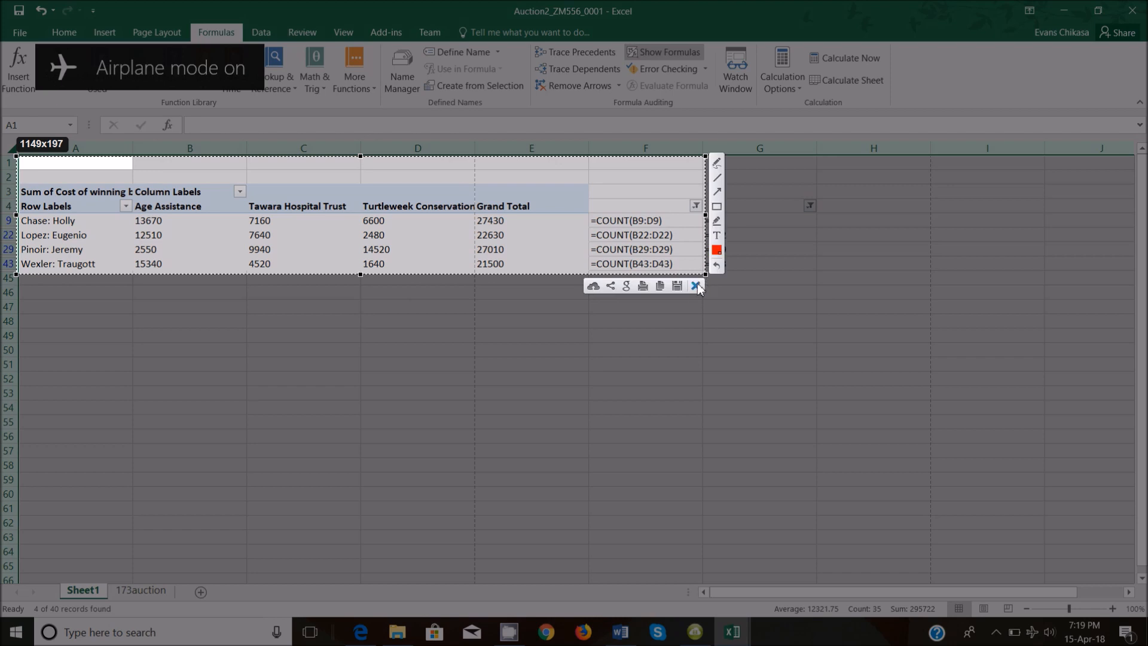
{"action": "left_click", "coordinate": [662, 286]}
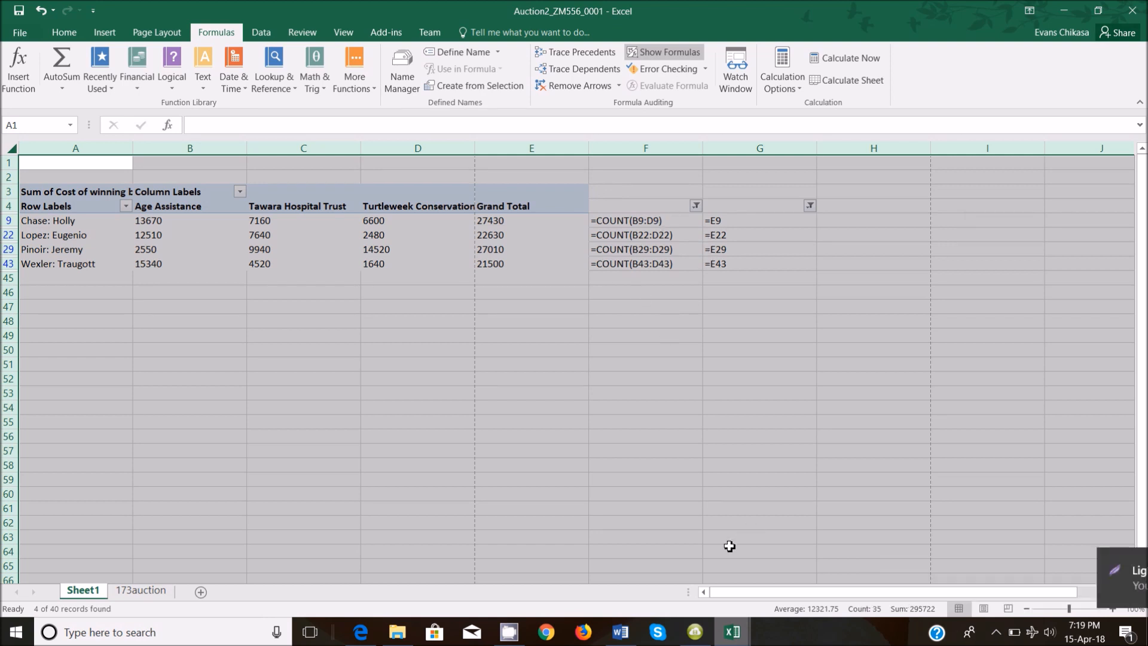
Paste the pivot formulas screenshot into the Word evidence document below the two filter-dialog images.
{"action": "left_click", "coordinate": [734, 633]}
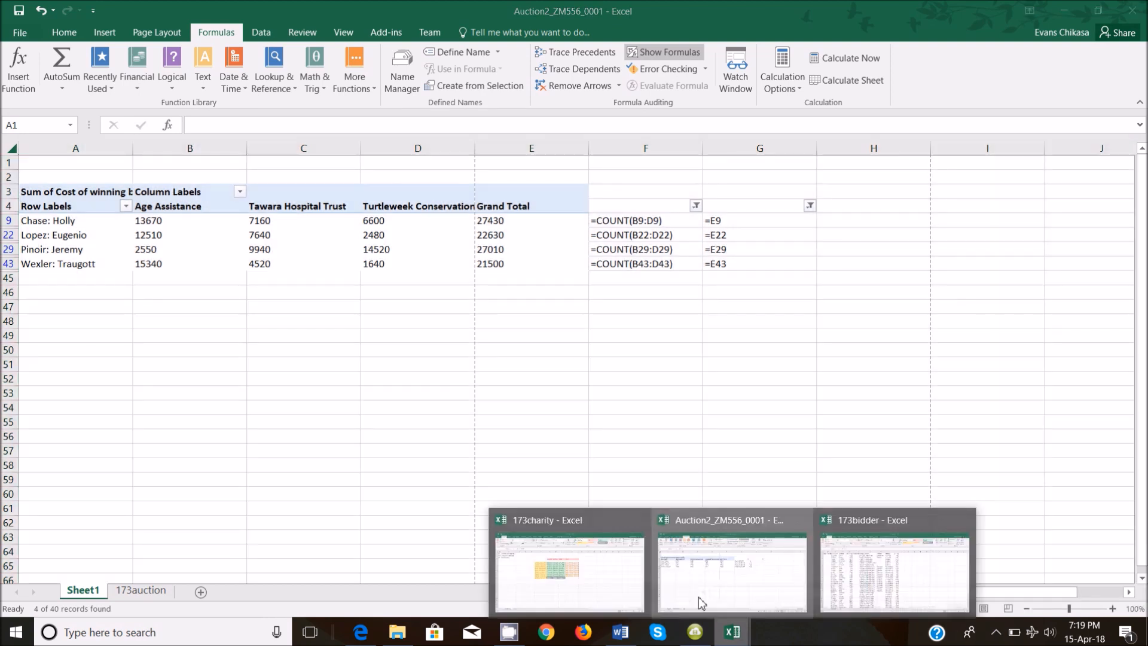
{"action": "left_click", "coordinate": [622, 633]}
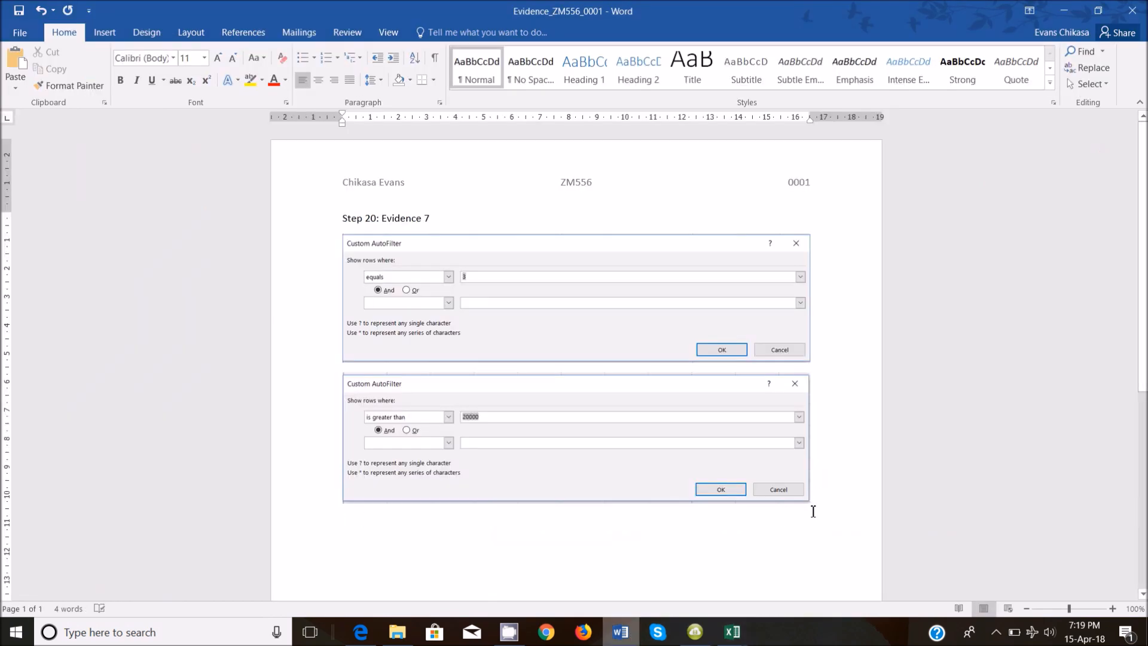
{"action": "key", "text": "ctrl+v"}
{"action": "scroll", "coordinate": [841, 469], "scroll_direction": "down", "scroll_amount": 2}
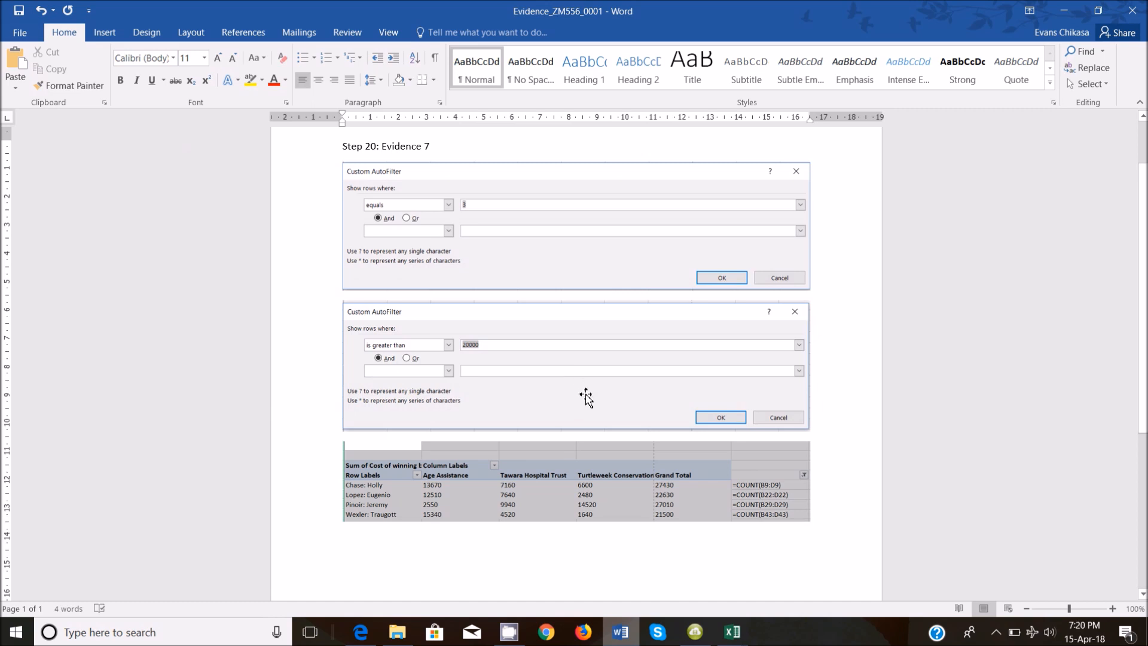
{"action": "left_click", "coordinate": [375, 632]}
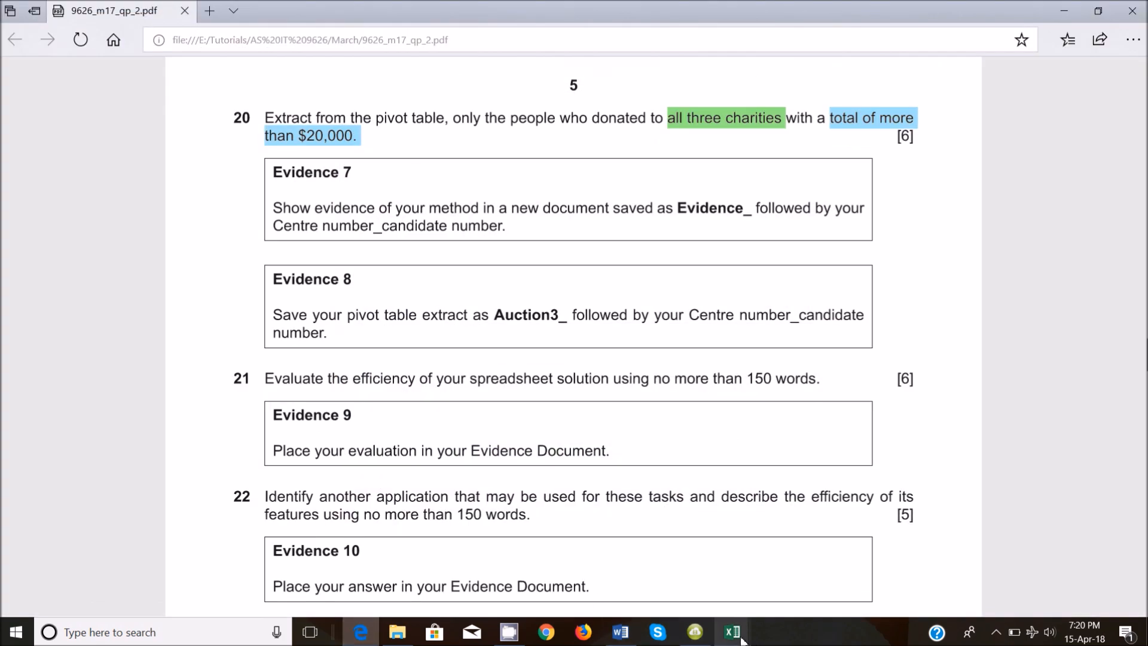
Highlight the Evidence 7 instruction beneath question 20 in yellow.
{"action": "left_click_drag", "start_coordinate": [276, 209], "coordinate": [531, 249]}
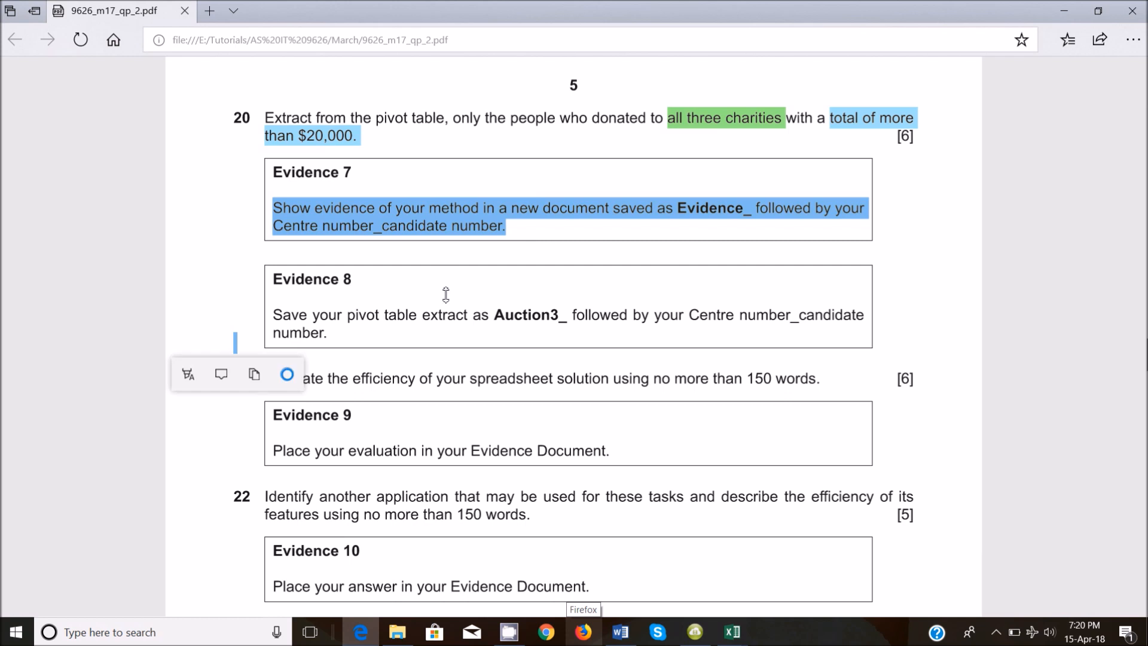
{"action": "left_click", "coordinate": [188, 374]}
{"action": "left_click", "coordinate": [187, 408]}
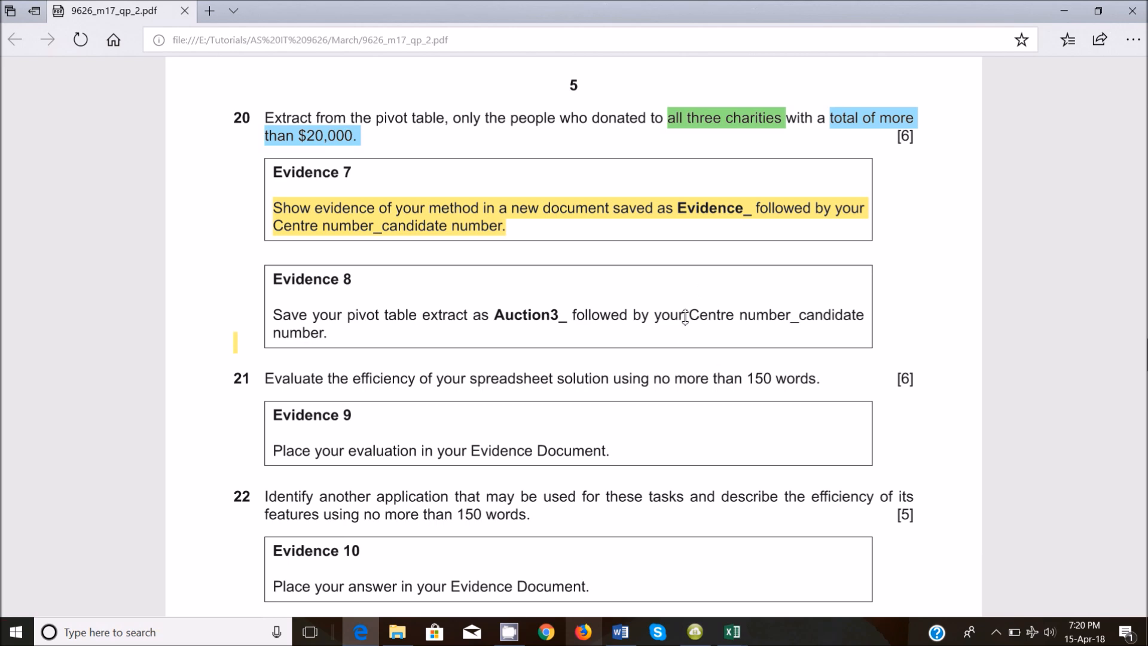
Switch to the Auction2_ZM556_0001 workbook in Excel.
{"action": "mouse_move", "coordinate": [733, 633]}
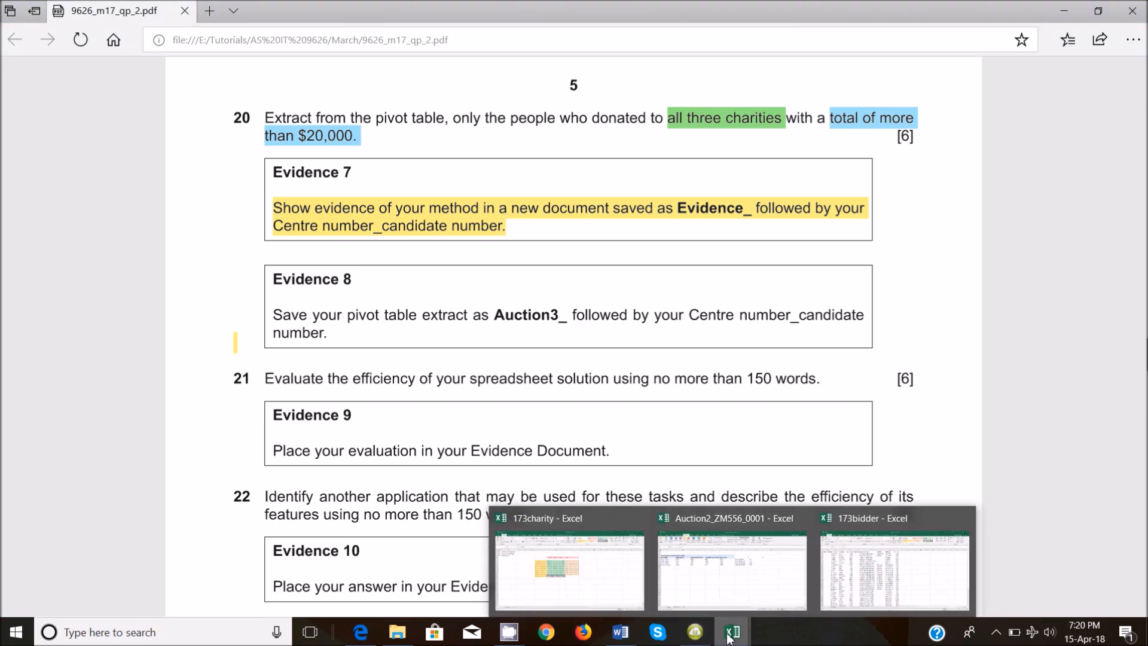
{"action": "left_click", "coordinate": [725, 576]}
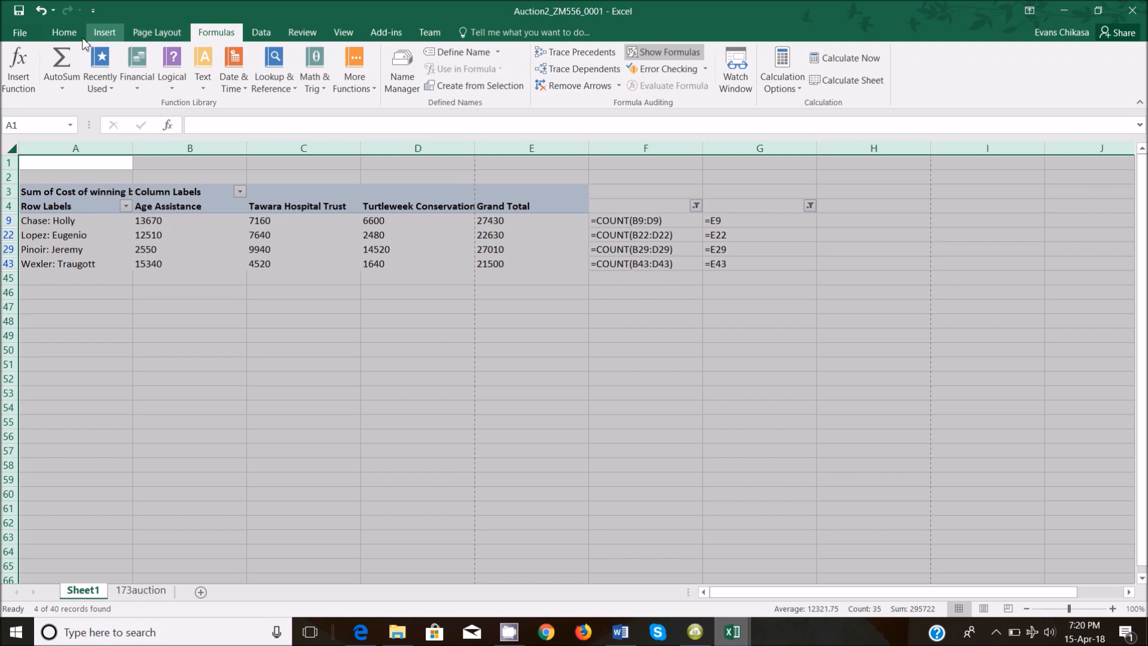
Show calculated values instead of formulas and hide the duplicate total column G.
{"action": "left_click", "coordinate": [702, 56]}
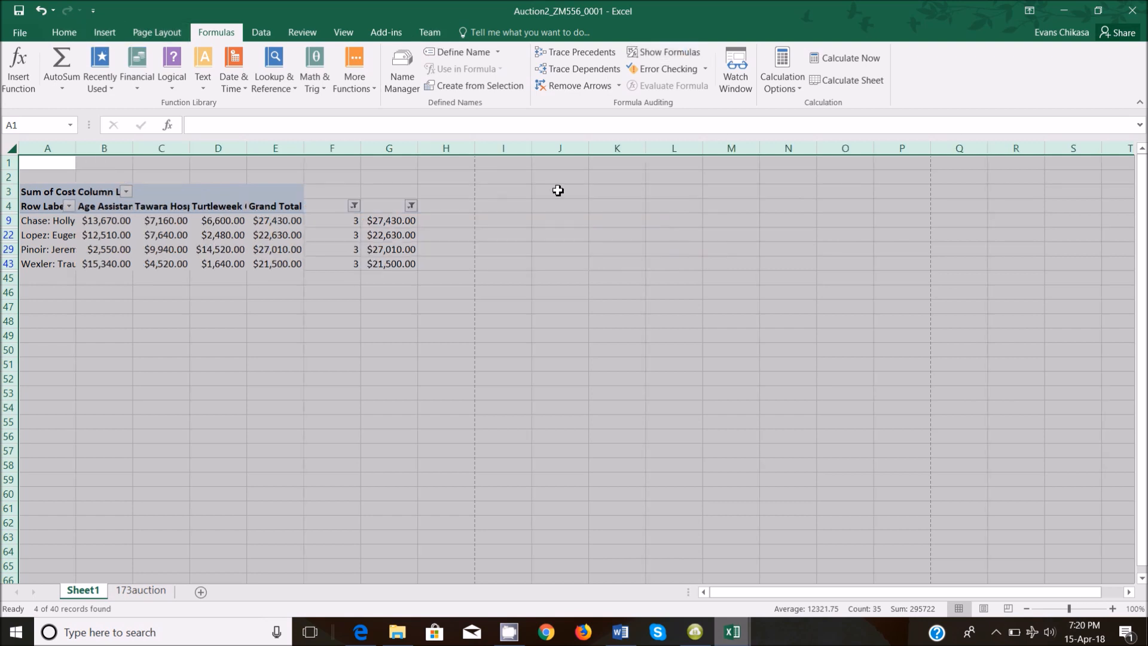
{"action": "left_click", "coordinate": [393, 147]}
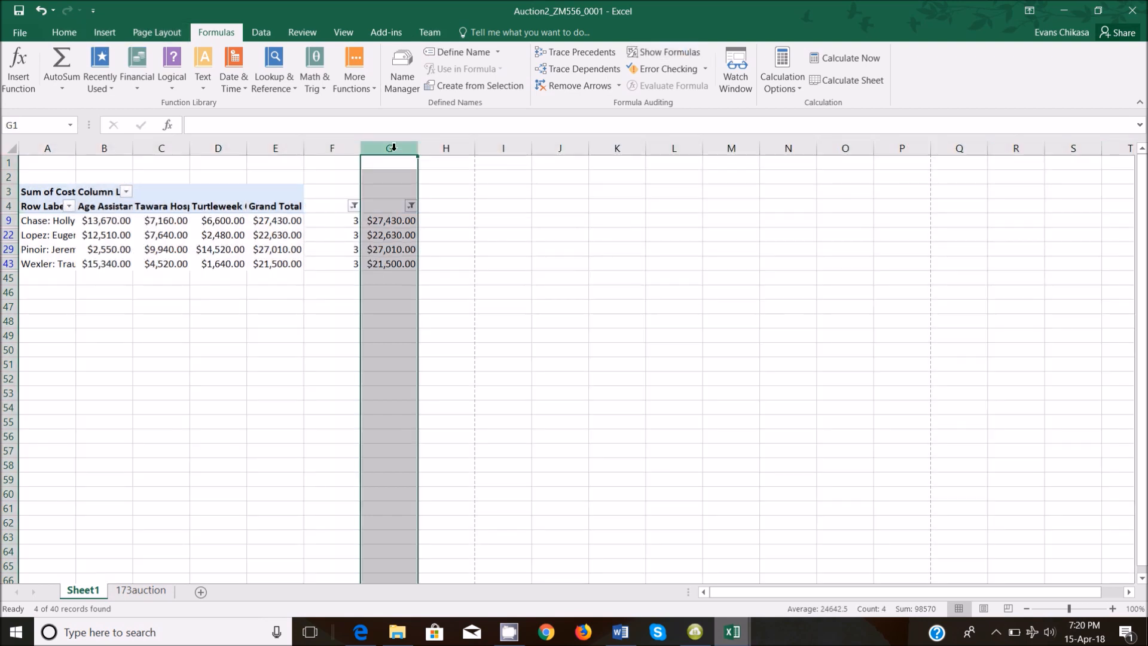
{"action": "right_click", "coordinate": [393, 148]}
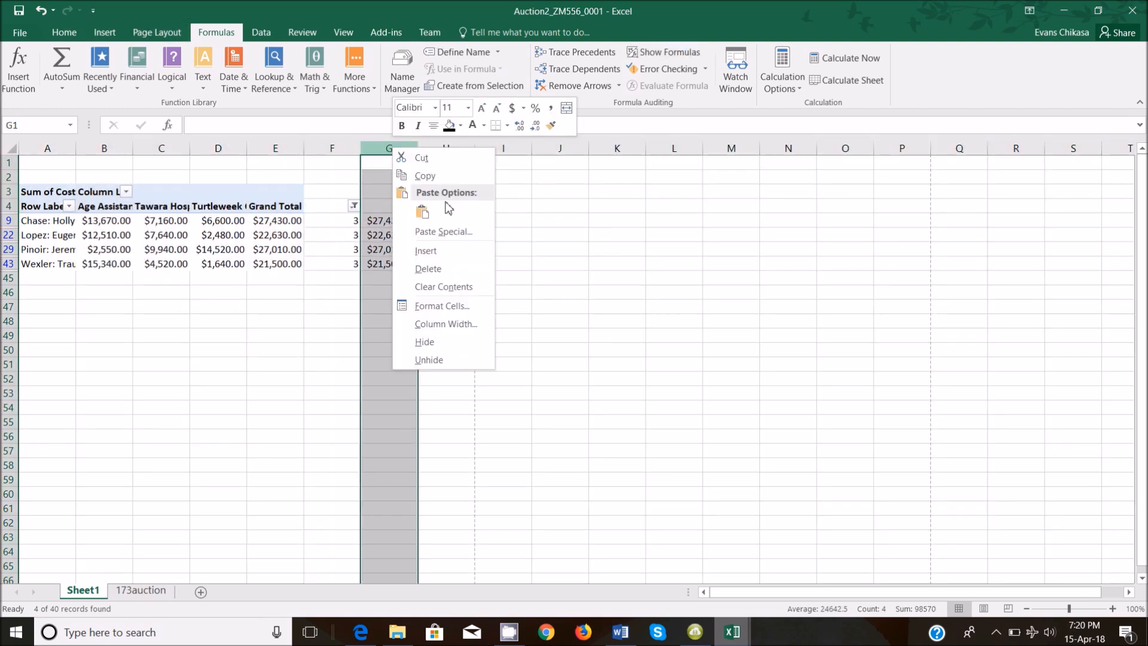
{"action": "left_click", "coordinate": [444, 342]}
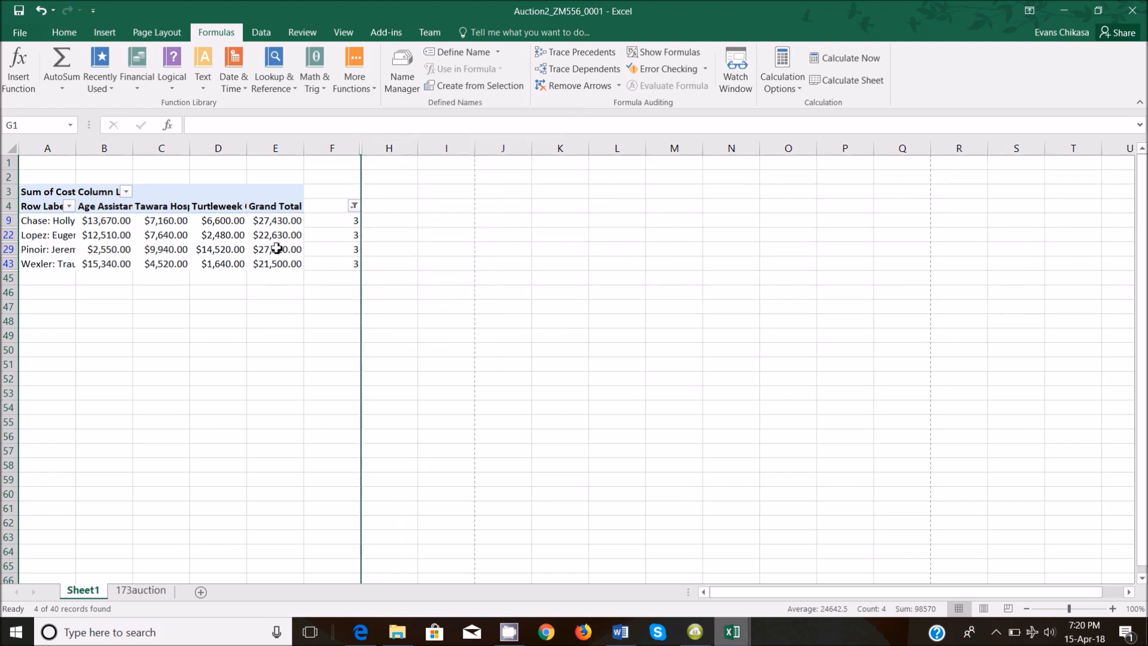
Centre the COUNT values of 3 in column F.
{"action": "left_click_drag", "start_coordinate": [316, 218], "coordinate": [338, 272]}
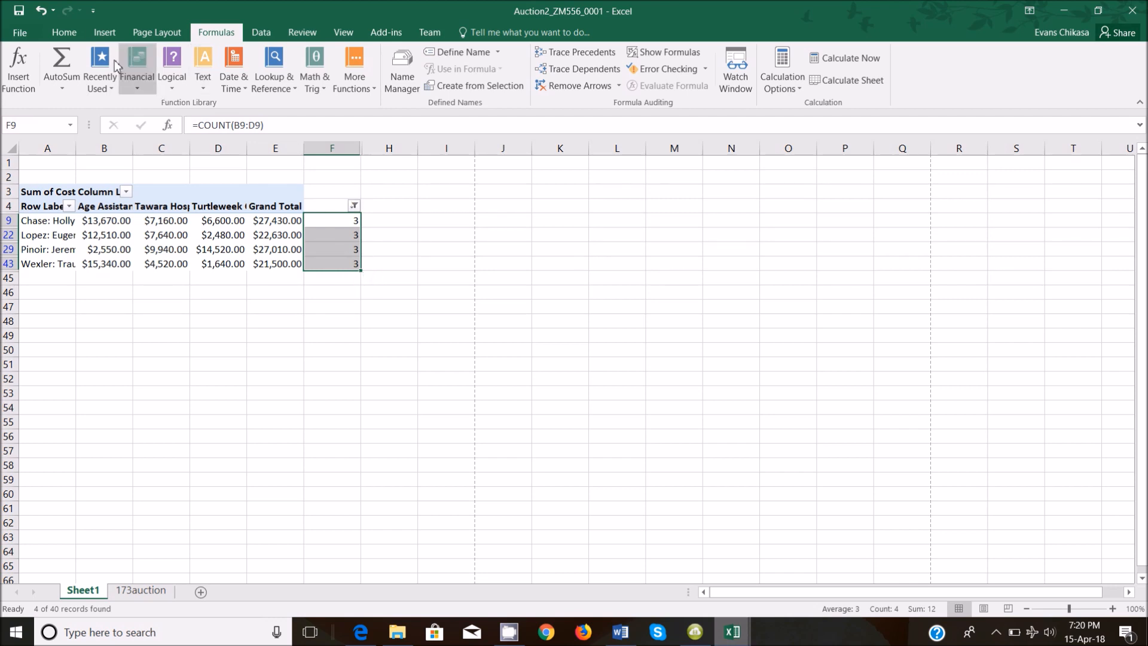
{"action": "left_click", "coordinate": [64, 33]}
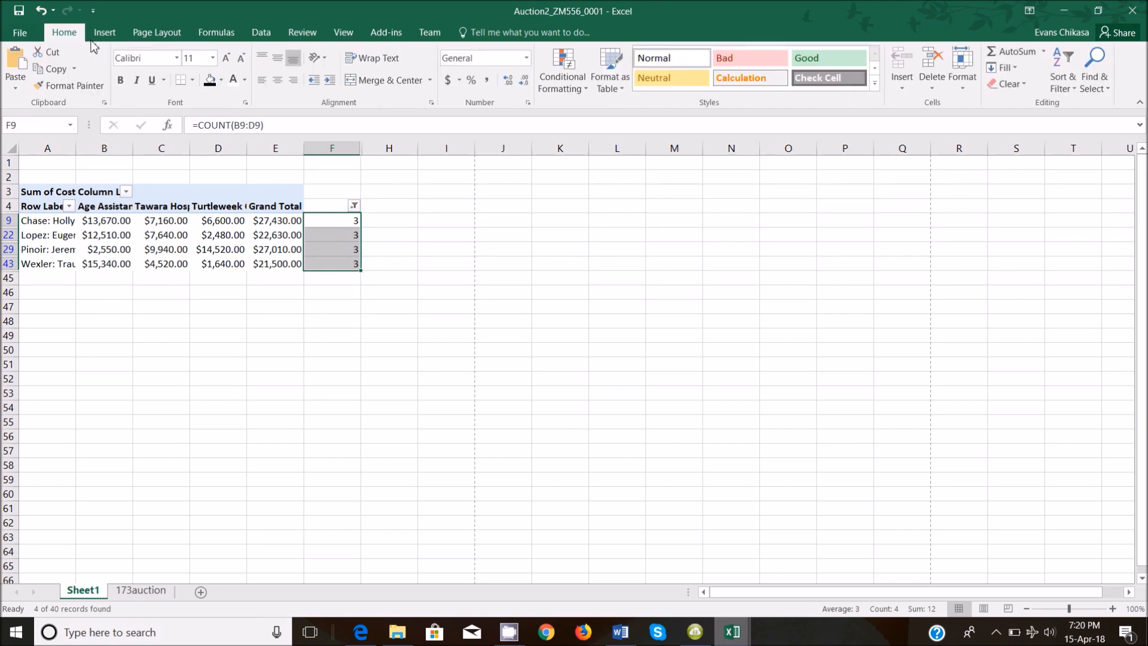
{"action": "left_click", "coordinate": [277, 81]}
{"action": "left_click", "coordinate": [156, 32]}
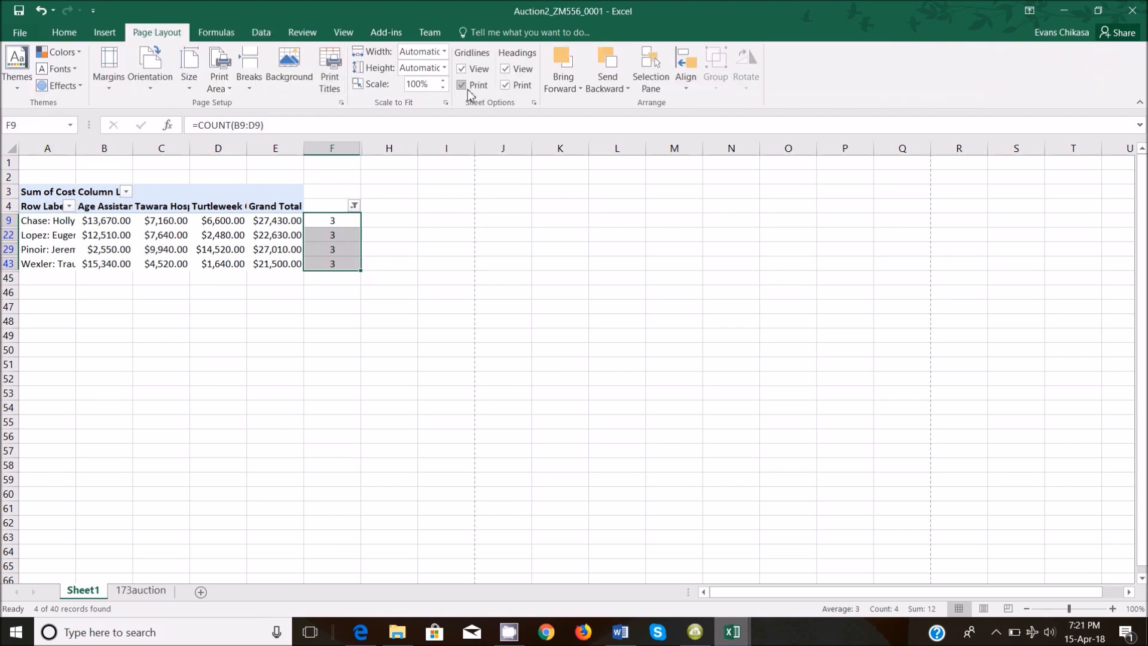
Copy a Lightshot capture of the actual-size print preview of the four-donor pivot table.
{"action": "left_click", "coordinate": [20, 32]}
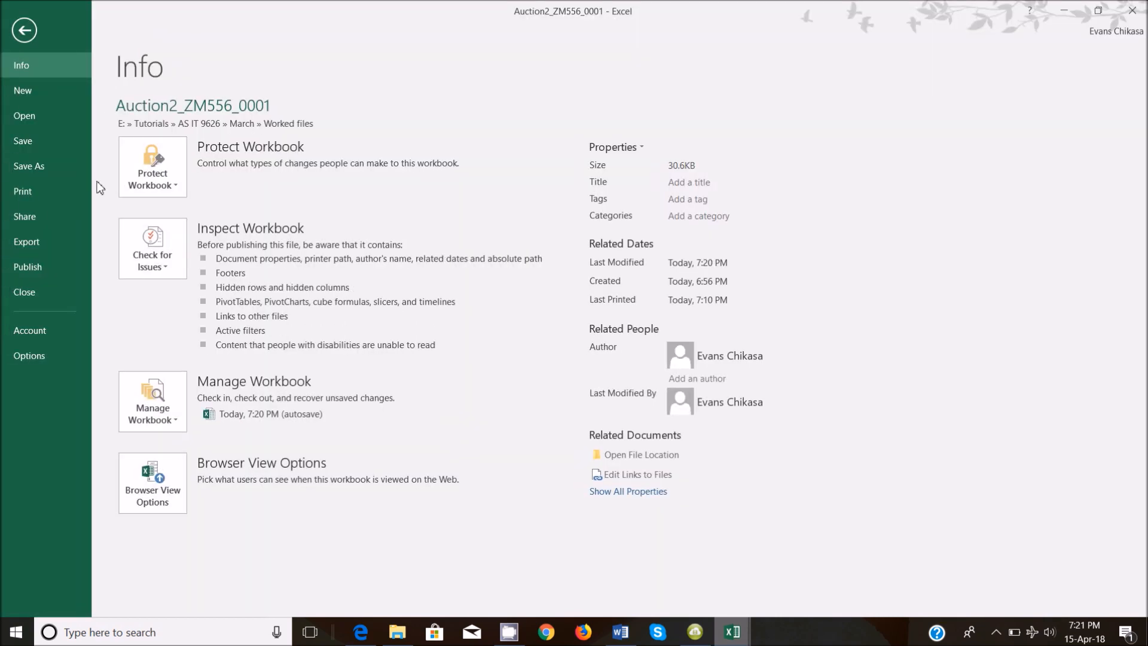
{"action": "left_click", "coordinate": [51, 194]}
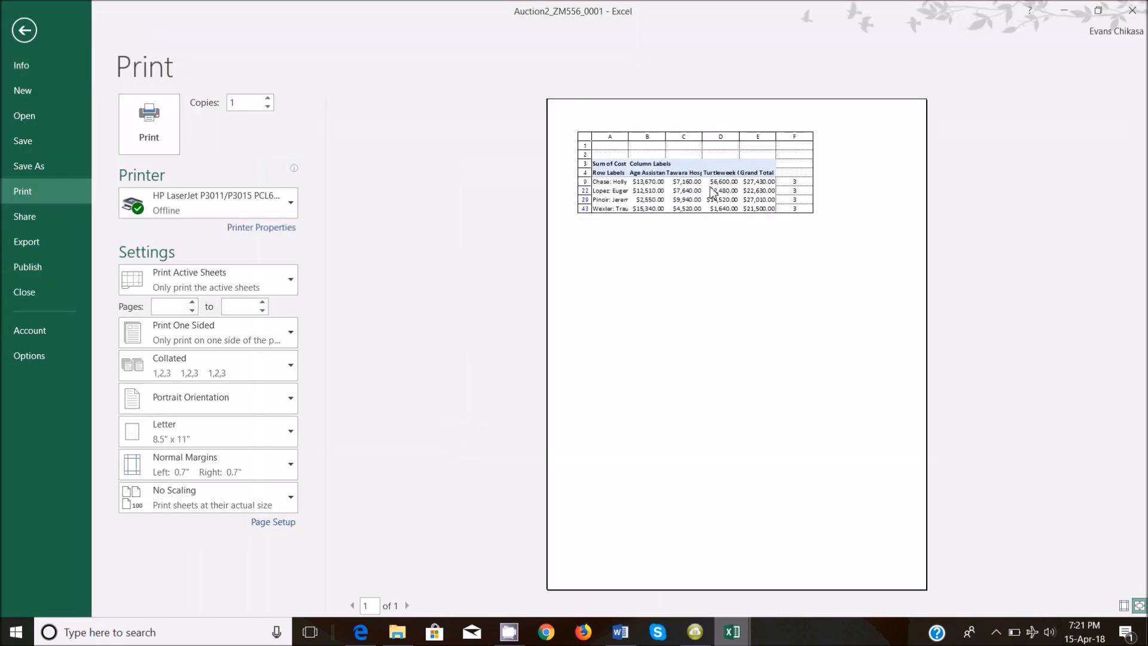
{"action": "left_click", "coordinate": [721, 213]}
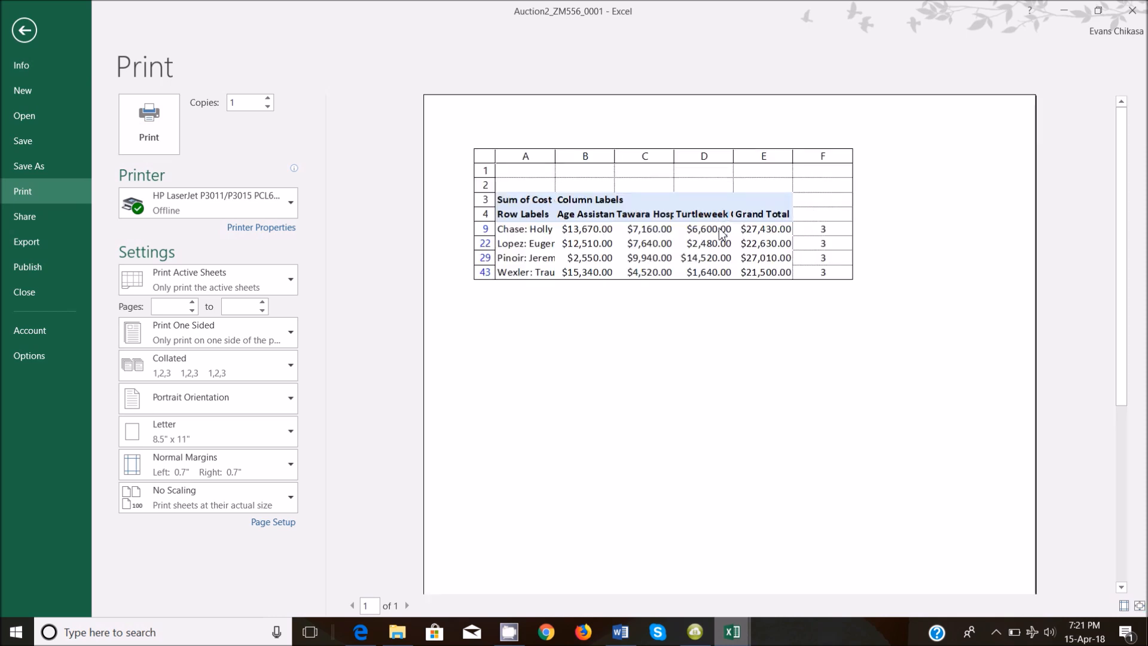
{"action": "key", "text": "Print"}
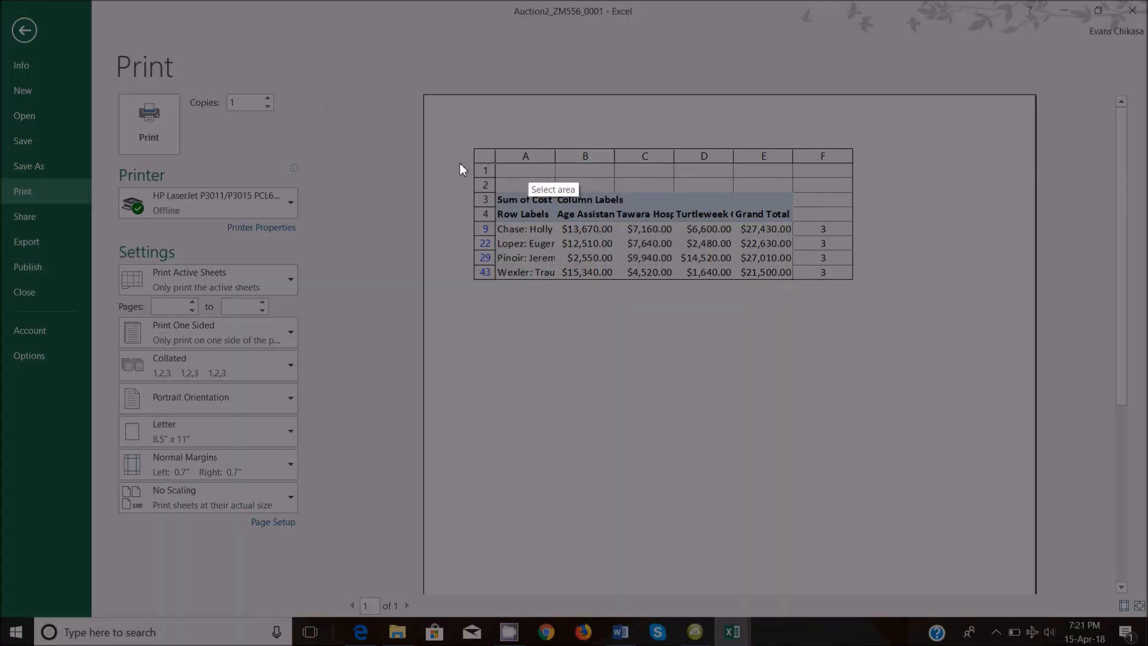
{"action": "left_click_drag", "start_coordinate": [457, 130], "coordinate": [883, 299]}
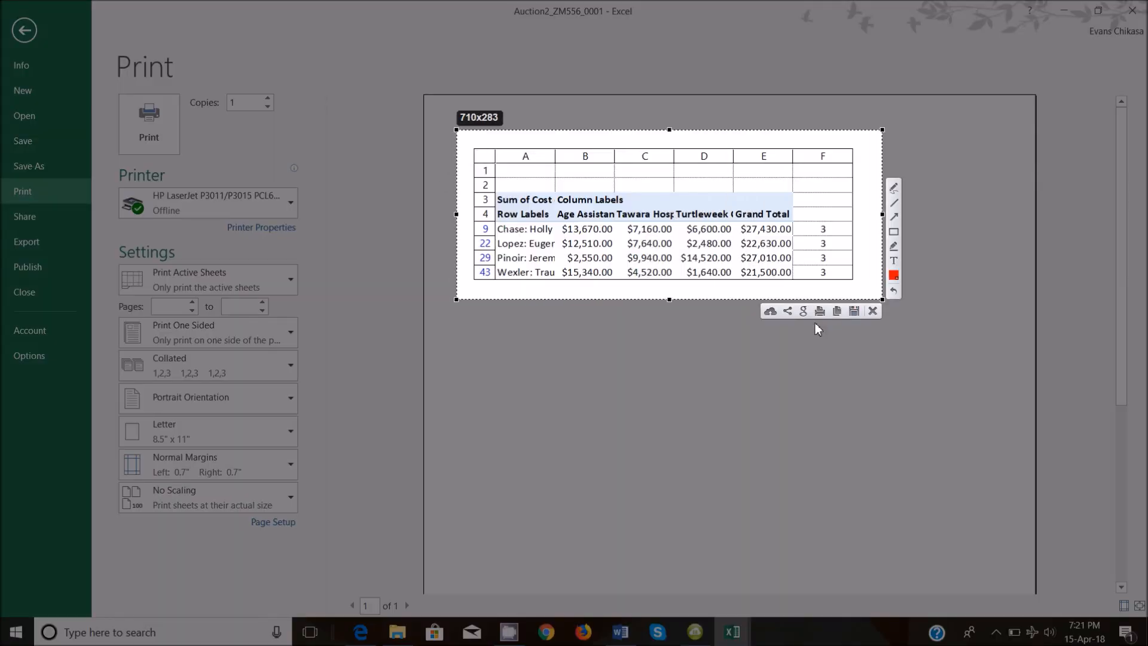
{"action": "left_click", "coordinate": [836, 311]}
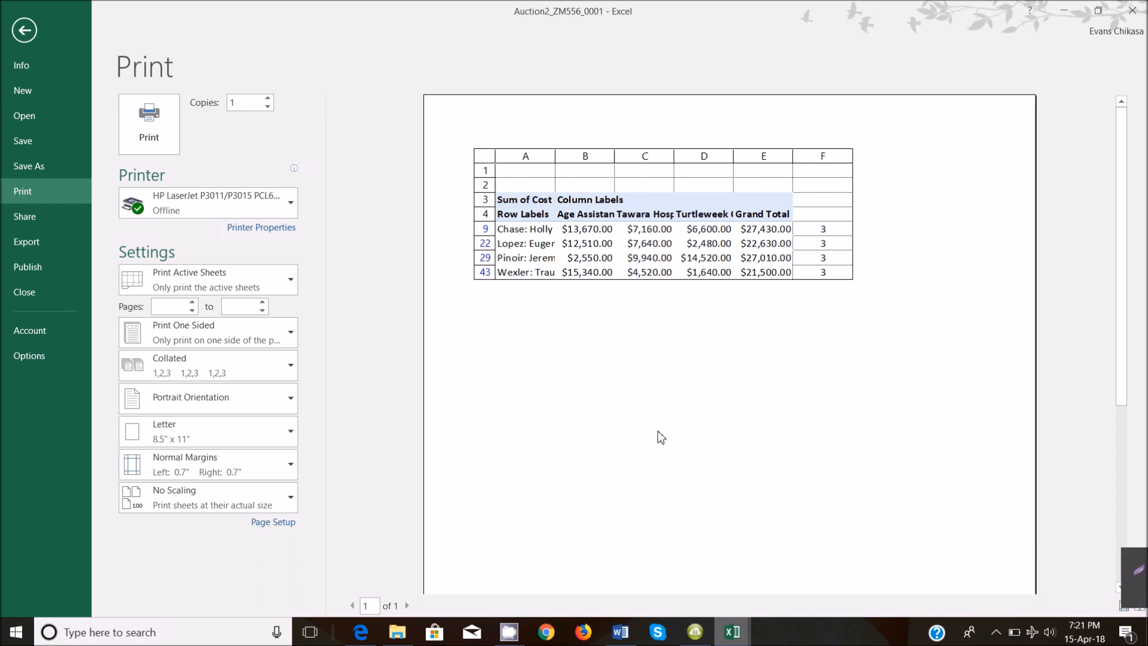
{"action": "left_click", "coordinate": [31, 29]}
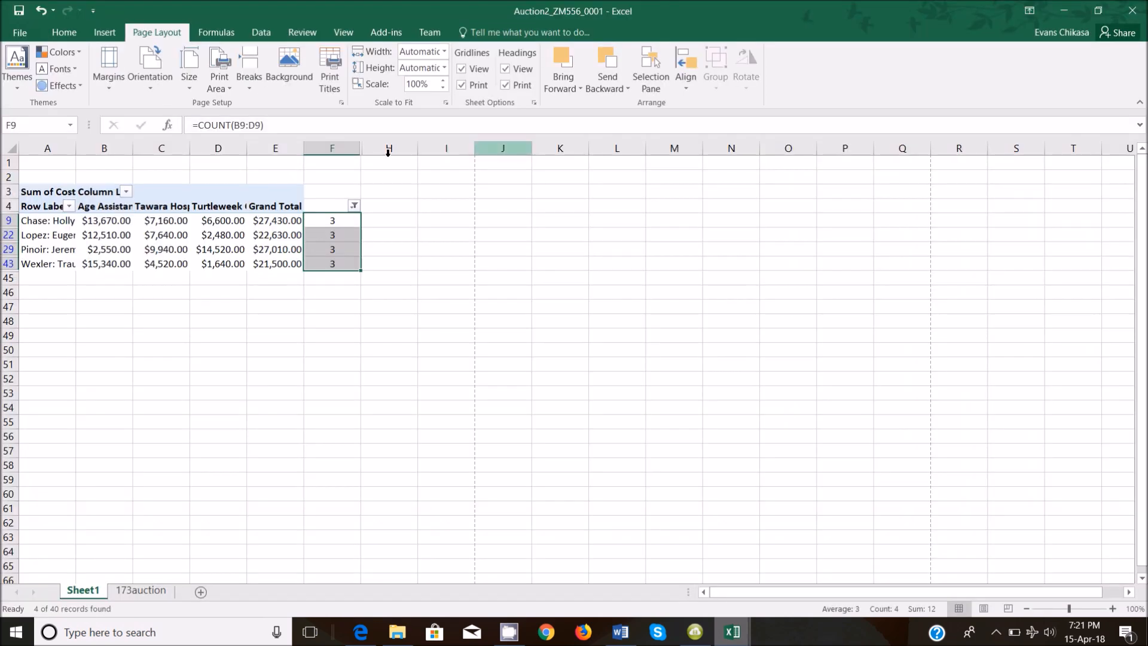
Auto-fit all columns and hide the extra column G beside column F.
{"action": "left_click", "coordinate": [12, 147]}
{"action": "double_click", "coordinate": [75, 148]}
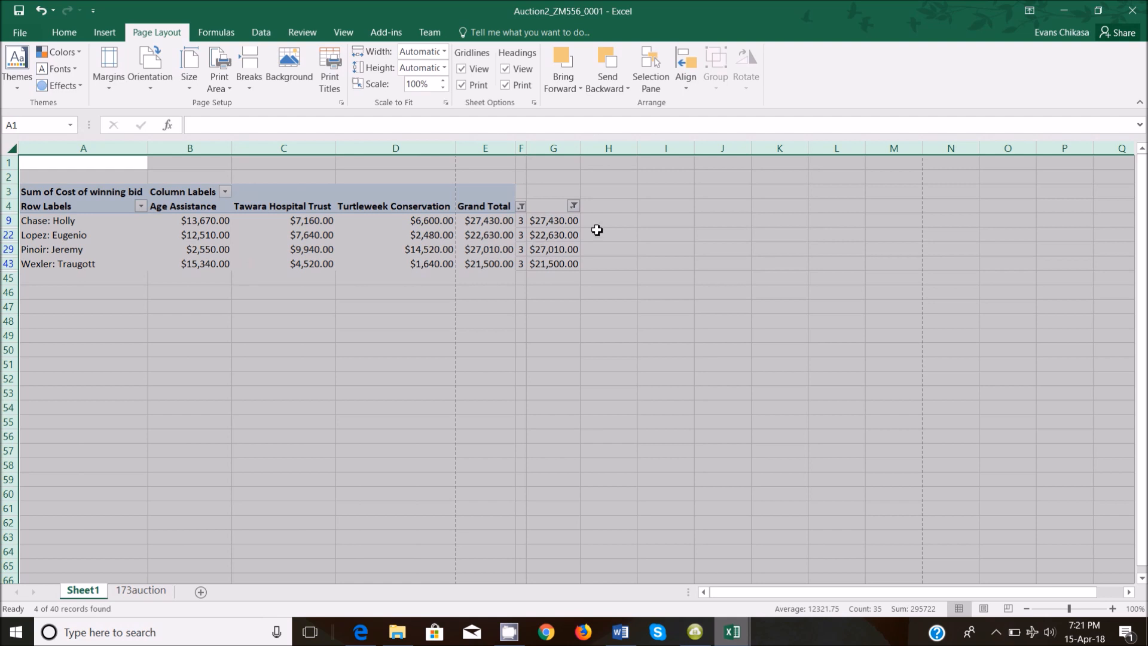
{"action": "left_click", "coordinate": [561, 145]}
{"action": "right_click", "coordinate": [560, 146]}
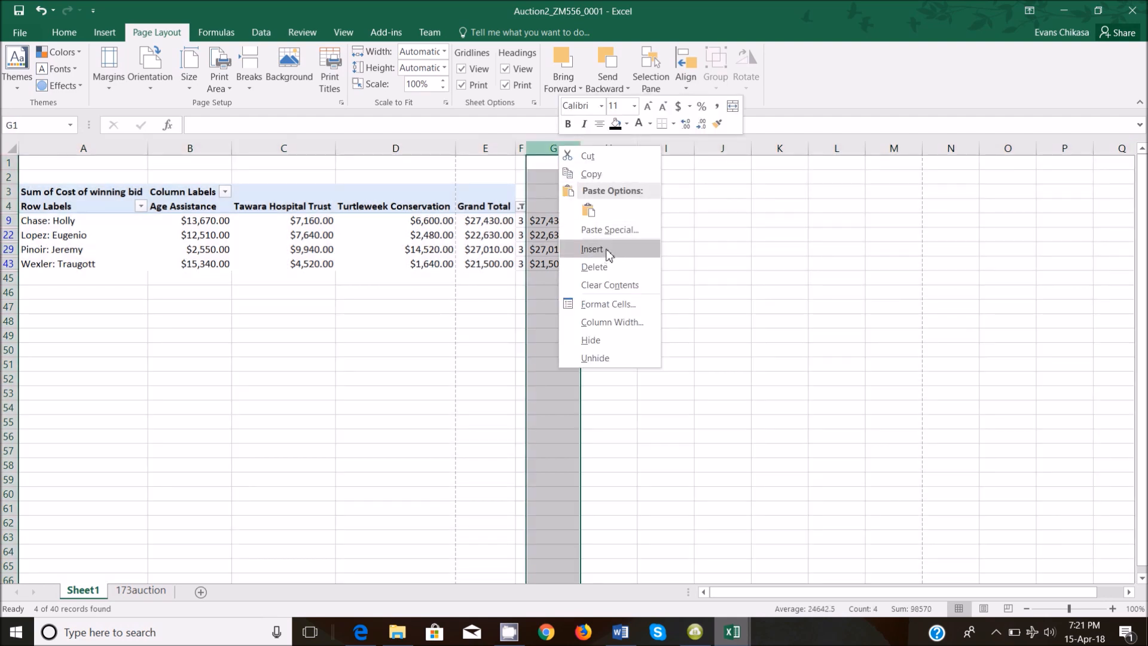
{"action": "left_click", "coordinate": [591, 341]}
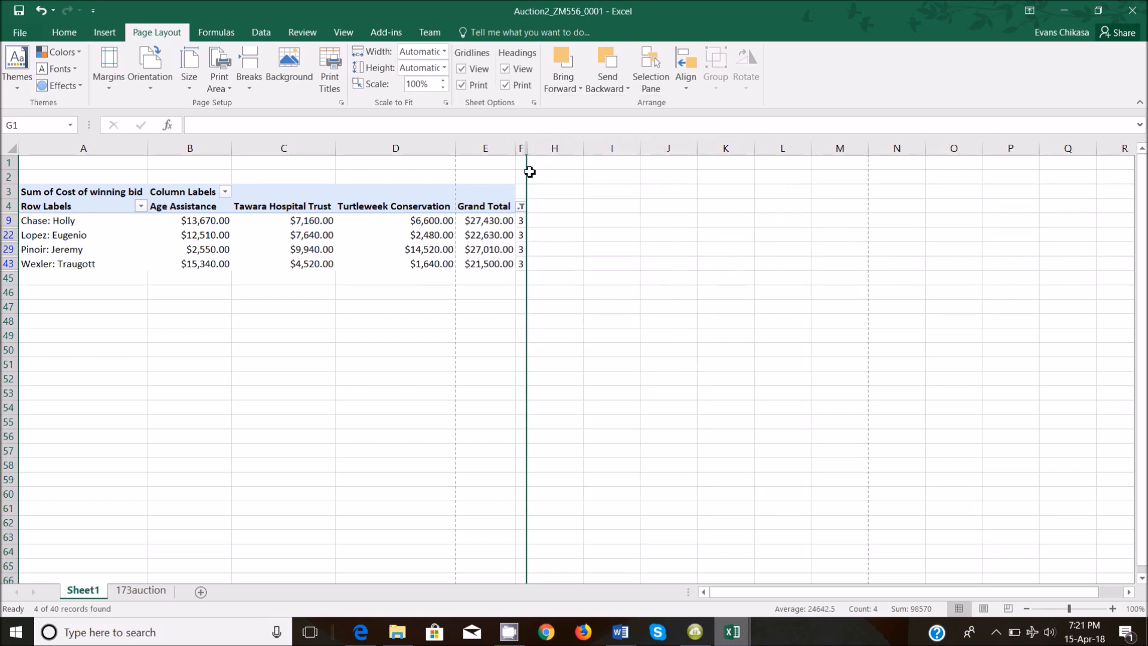
{"action": "left_click_drag", "start_coordinate": [526, 147], "coordinate": [557, 148]}
{"action": "right_click", "coordinate": [577, 150]}
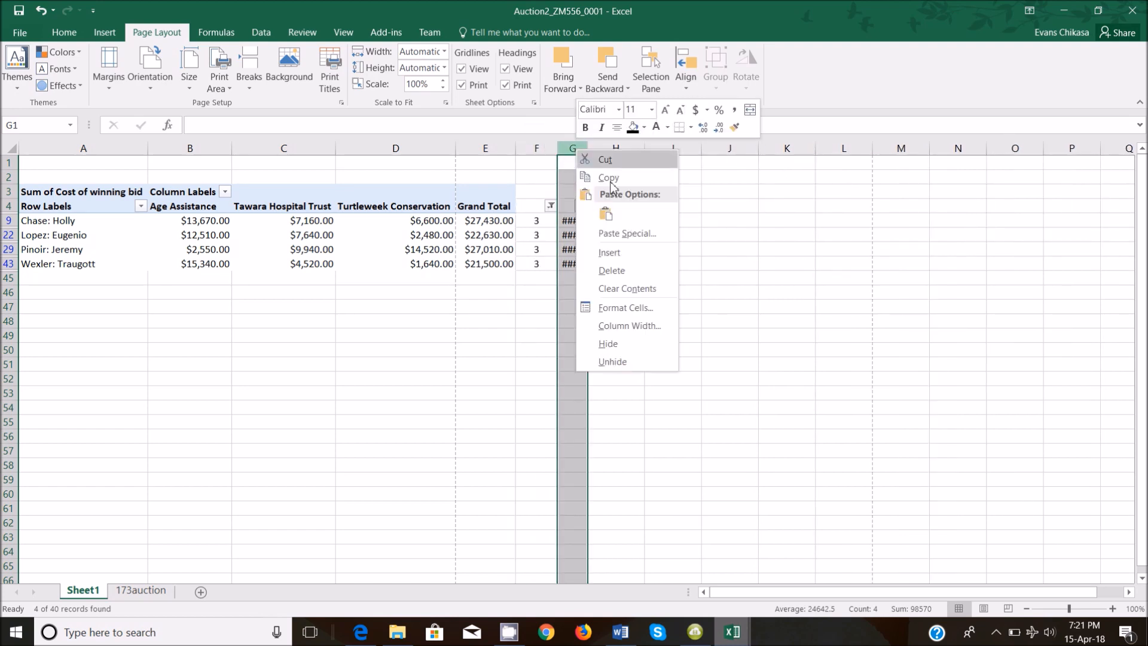
{"action": "left_click", "coordinate": [619, 336]}
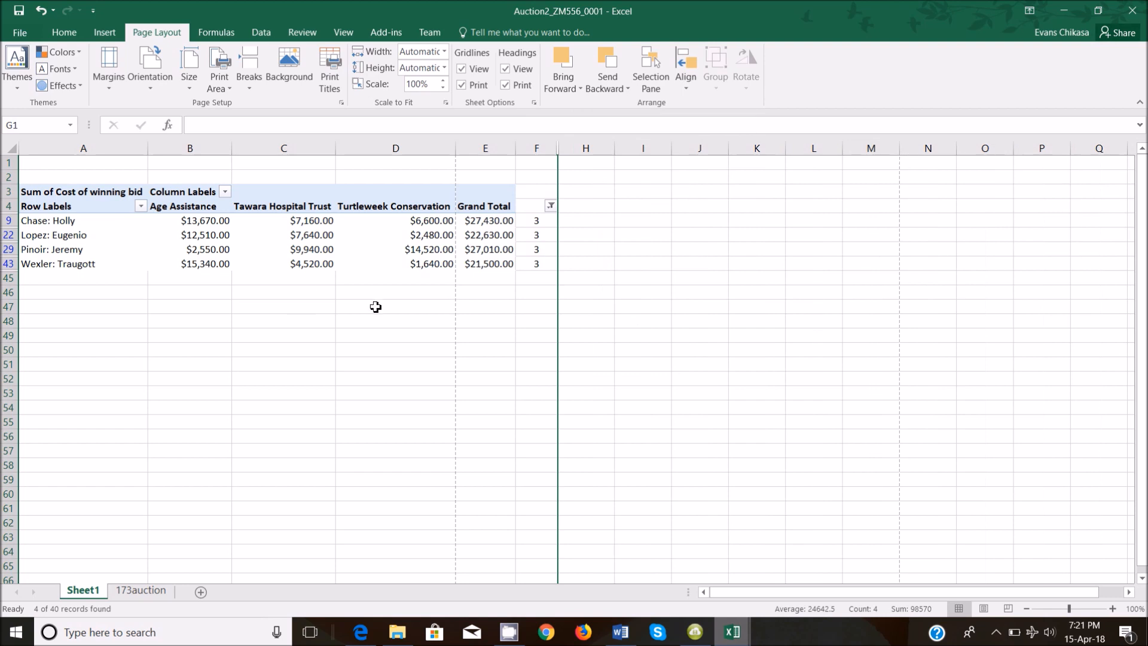
Hide blank rows 1–2 above the pivot table and go to print preview.
{"action": "left_click_drag", "start_coordinate": [11, 163], "coordinate": [9, 177]}
{"action": "right_click", "coordinate": [9, 178]}
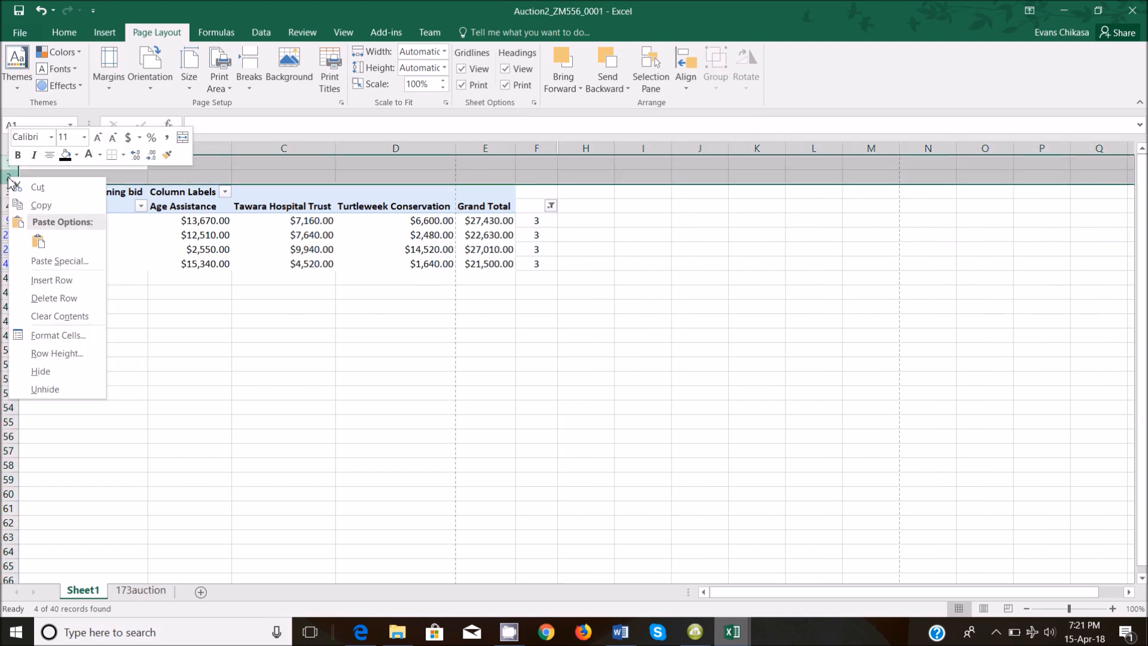
{"action": "left_click", "coordinate": [42, 372]}
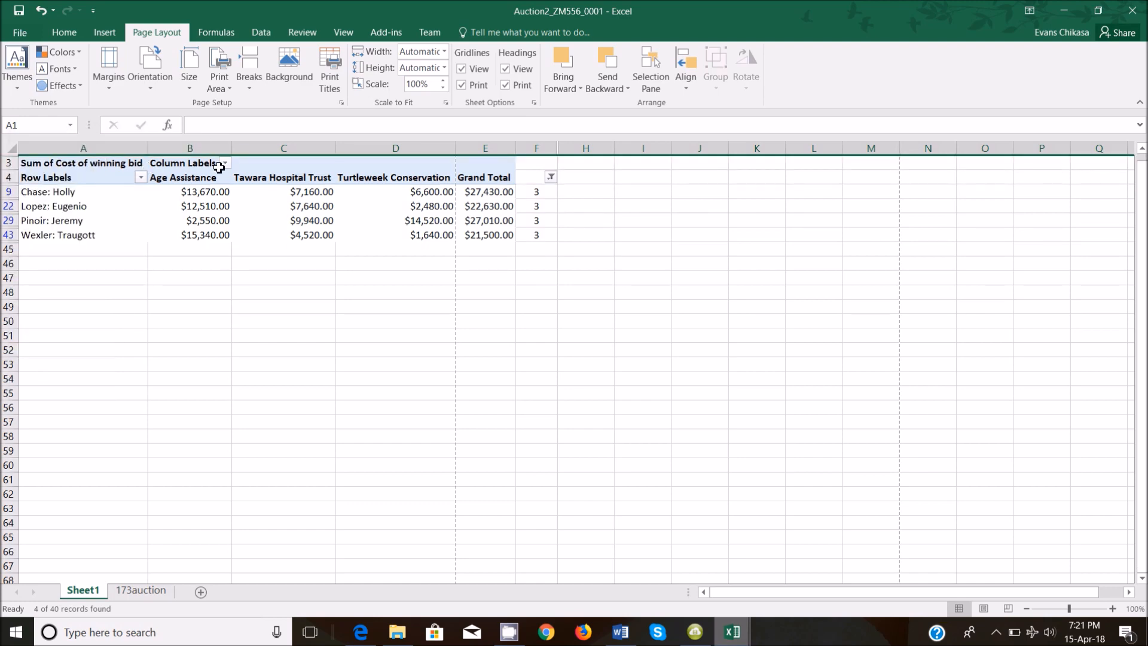
{"action": "left_click", "coordinate": [20, 32]}
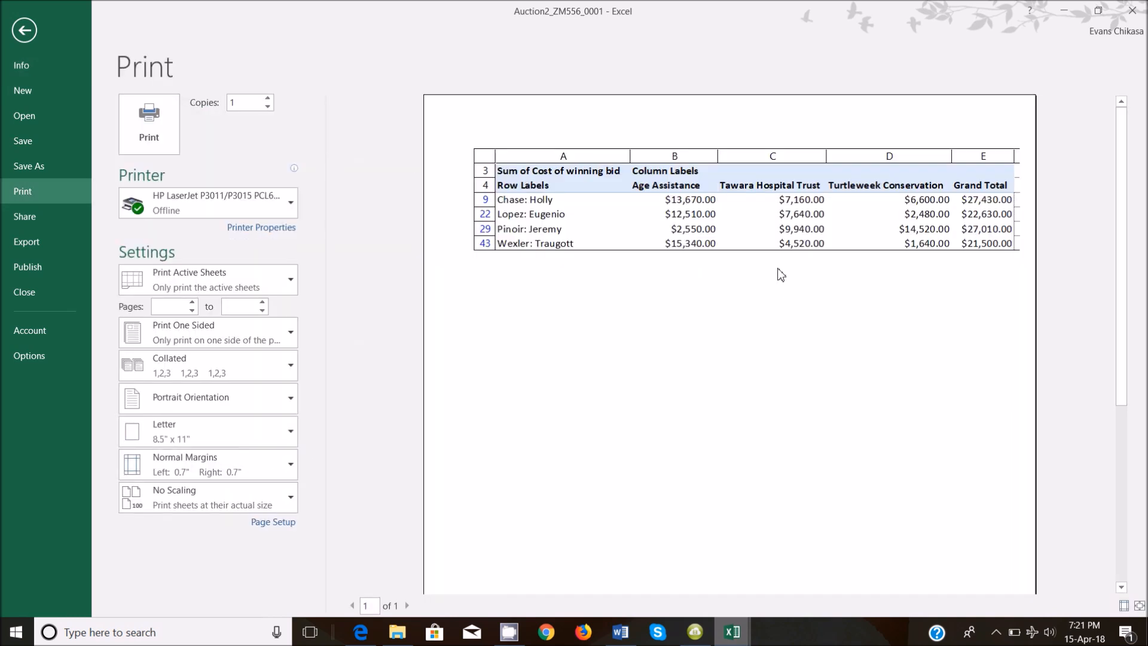
Set print scaling to Fit All Columns on One Page.
{"action": "left_click", "coordinate": [756, 275]}
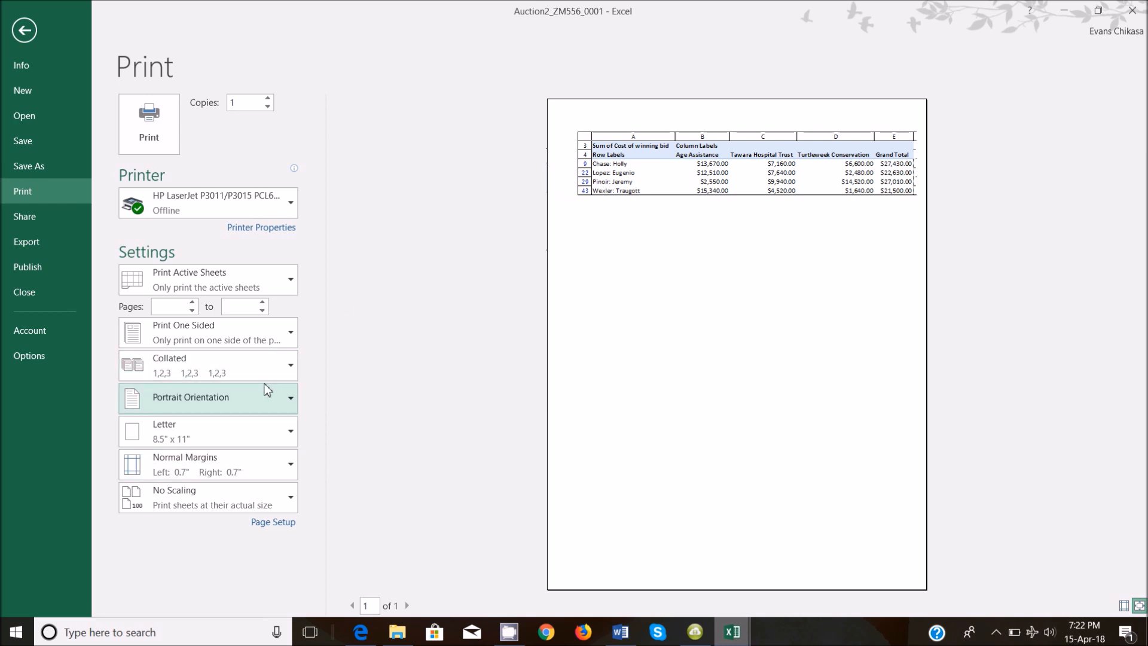
{"action": "left_click", "coordinate": [202, 494]}
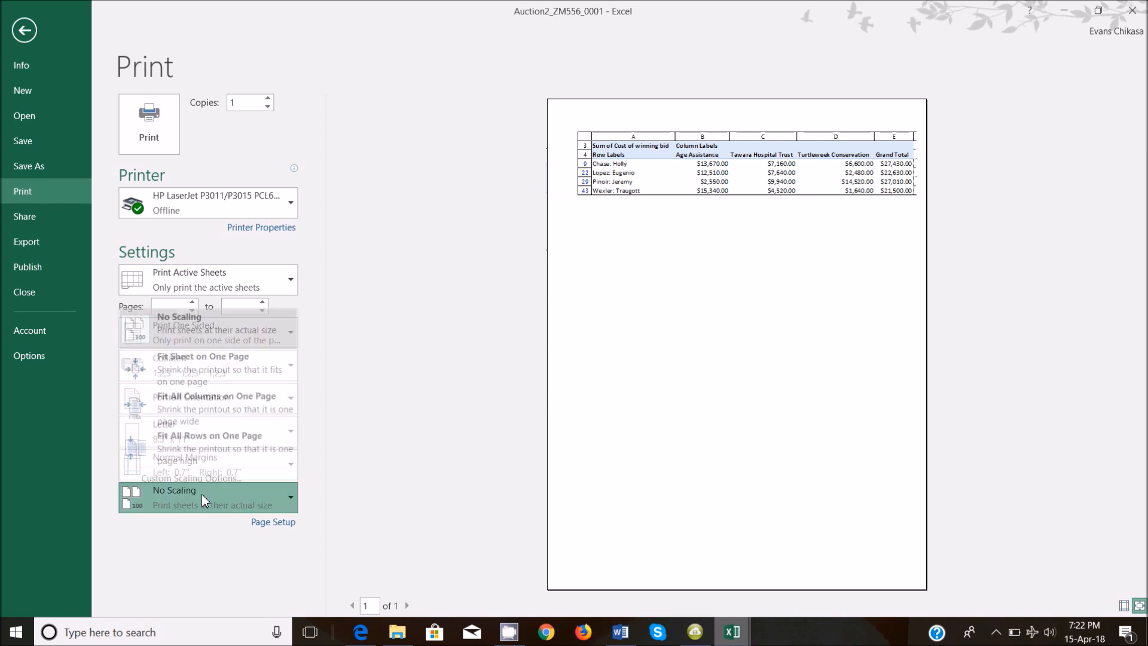
{"action": "left_click", "coordinate": [216, 400]}
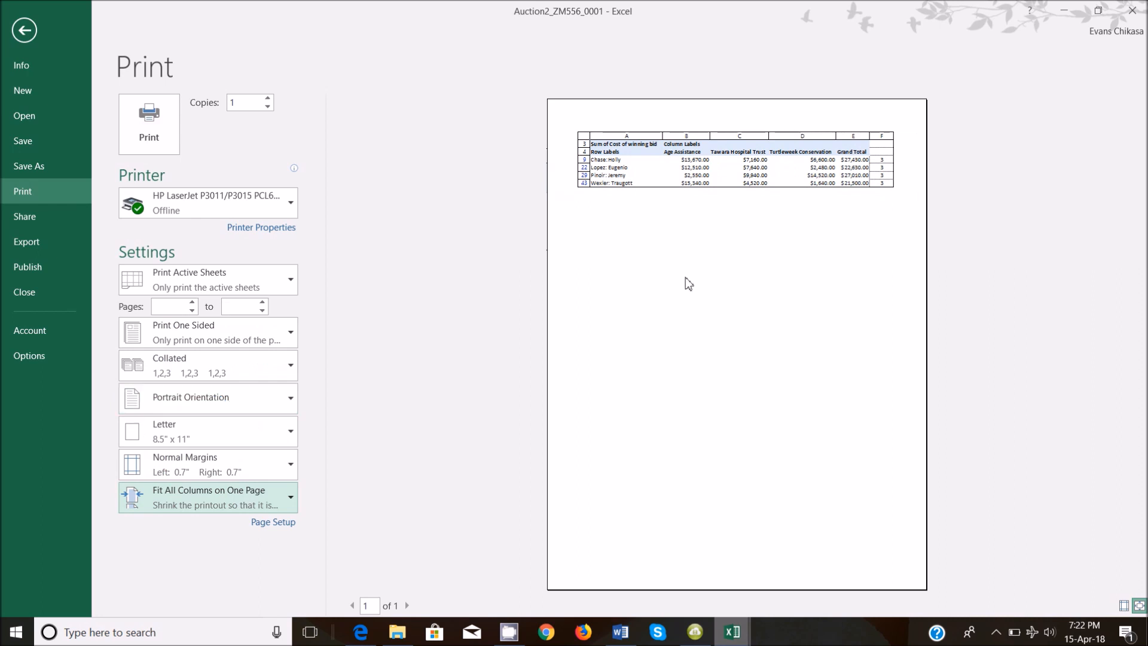
Copy a Lightshot screenshot of the enlarged pivot table preview to the clipboard.
{"action": "left_click", "coordinate": [727, 285]}
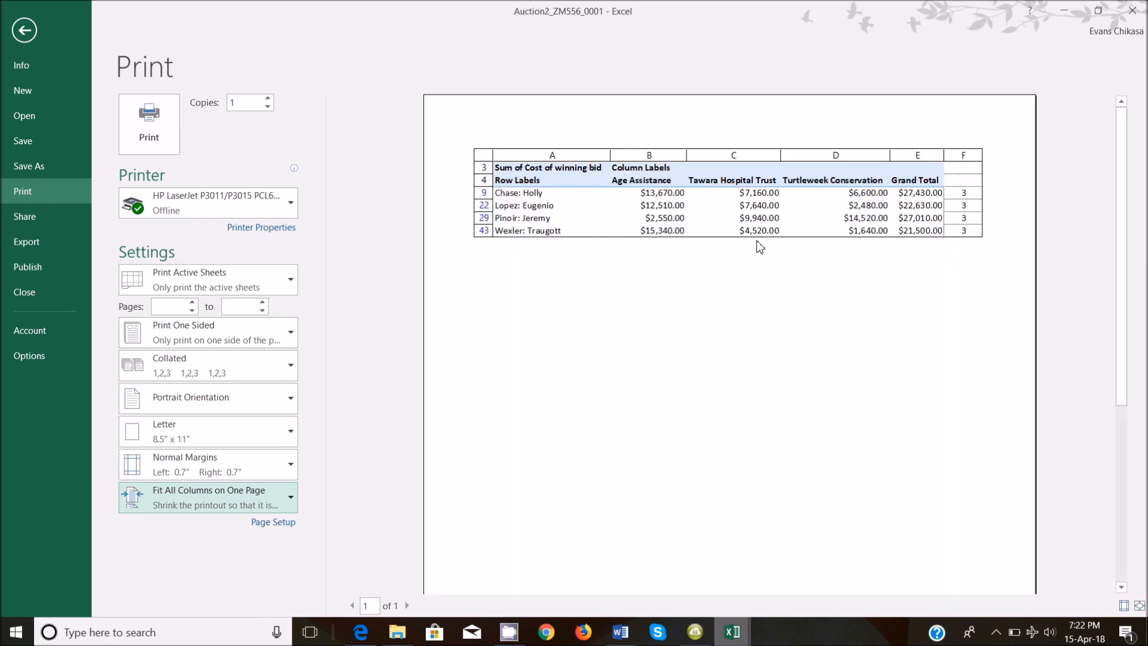
{"action": "key", "text": "Print"}
{"action": "mouse_move", "coordinate": [462, 140]}
{"action": "left_mouse_down"}
{"action": "mouse_move", "coordinate": [1029, 268]}
{"action": "mouse_move", "coordinate": [994, 247]}
{"action": "left_mouse_up"}
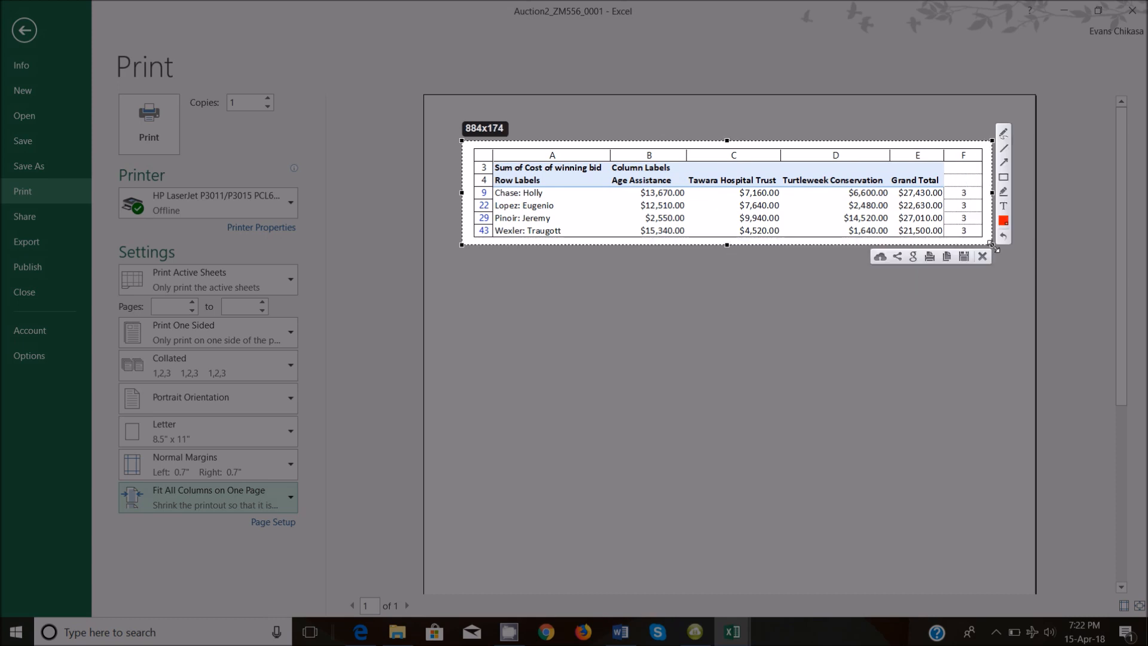
{"action": "left_click", "coordinate": [947, 257]}
{"action": "left_click", "coordinate": [733, 632]}
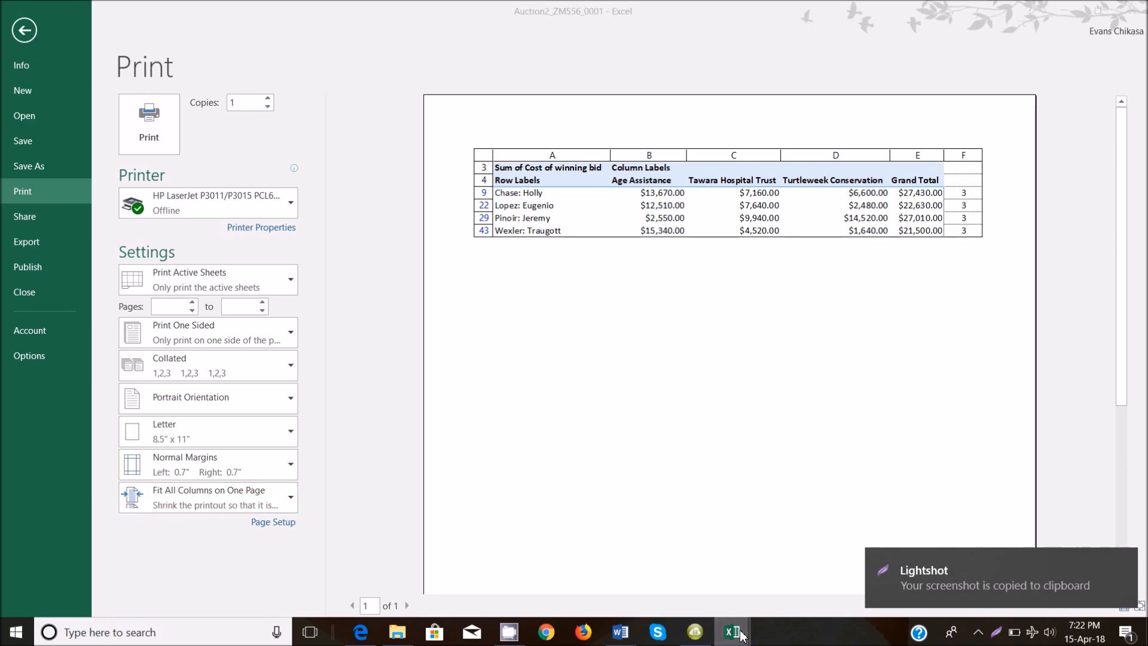
Highlight the exam paper's Evidence 8 instruction (save pivot extract as Auction3_) in green.
{"action": "left_click", "coordinate": [621, 632]}
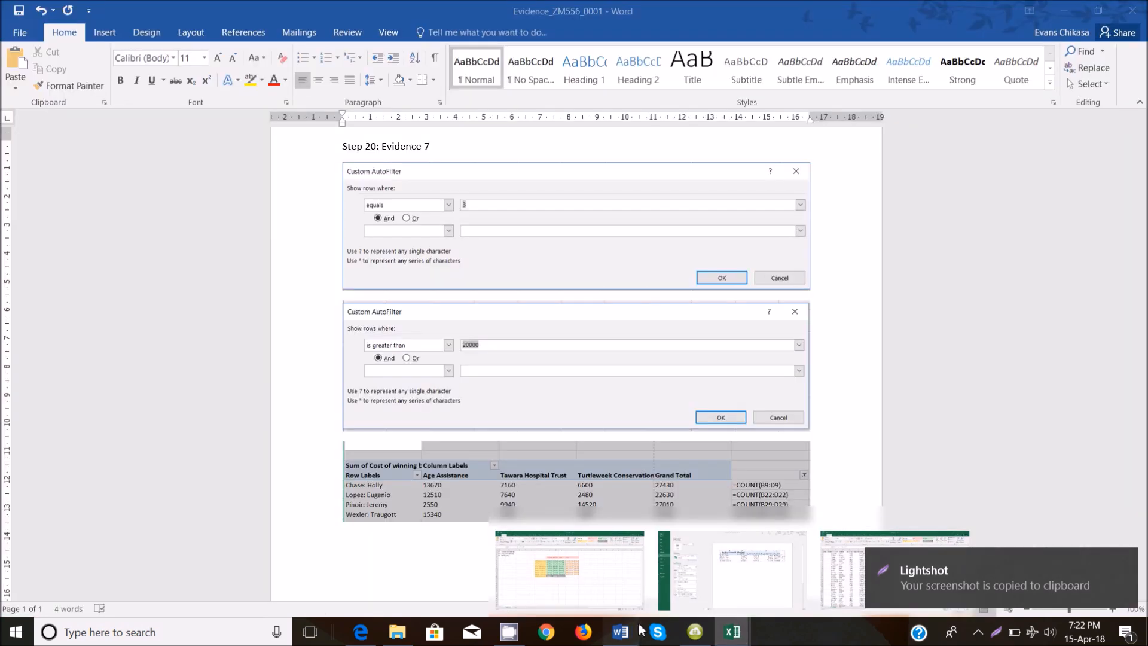
{"action": "scroll", "coordinate": [527, 401], "scroll_direction": "down", "scroll_amount": 3}
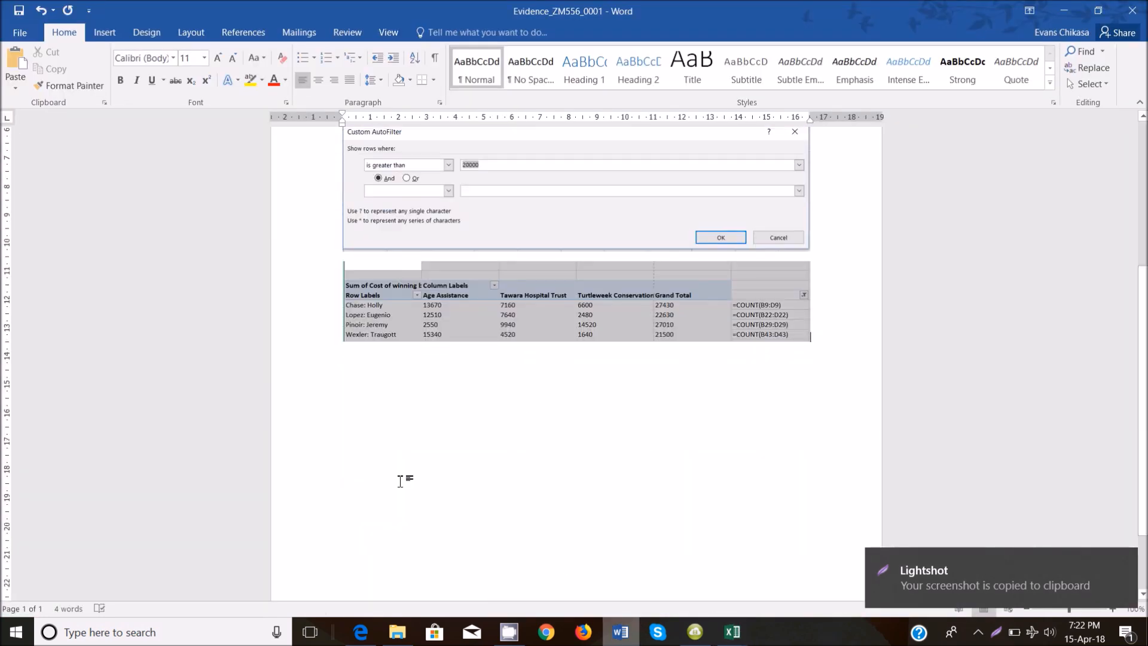
{"action": "left_click", "coordinate": [361, 632]}
{"action": "left_click_drag", "start_coordinate": [279, 308], "coordinate": [331, 331]}
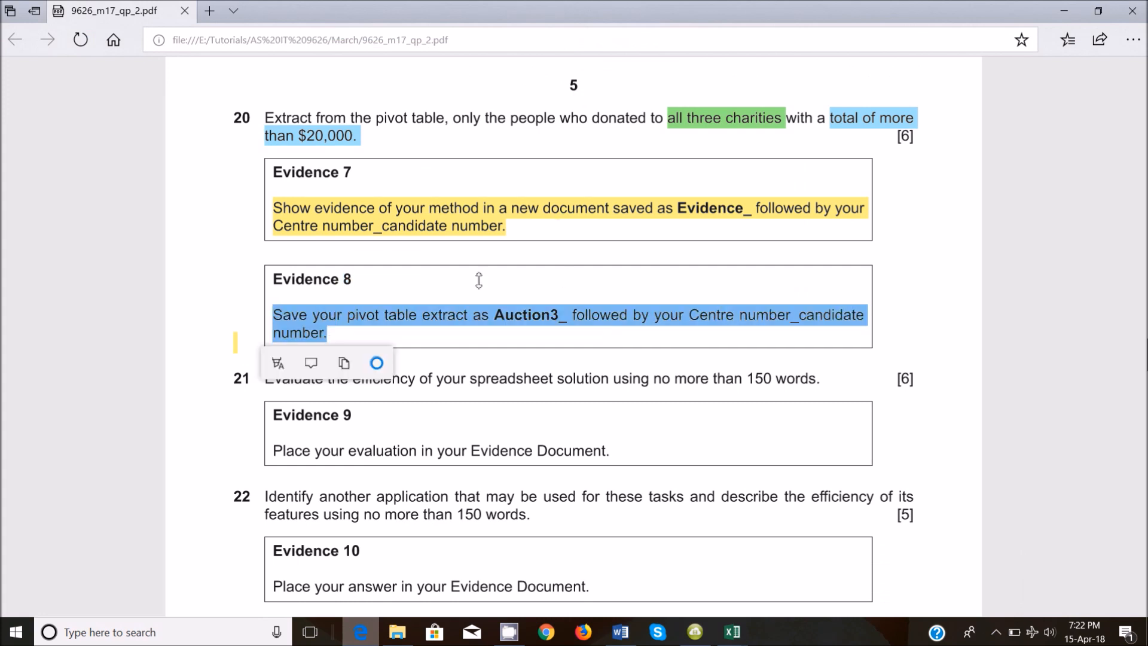
{"action": "left_click", "coordinate": [278, 363]}
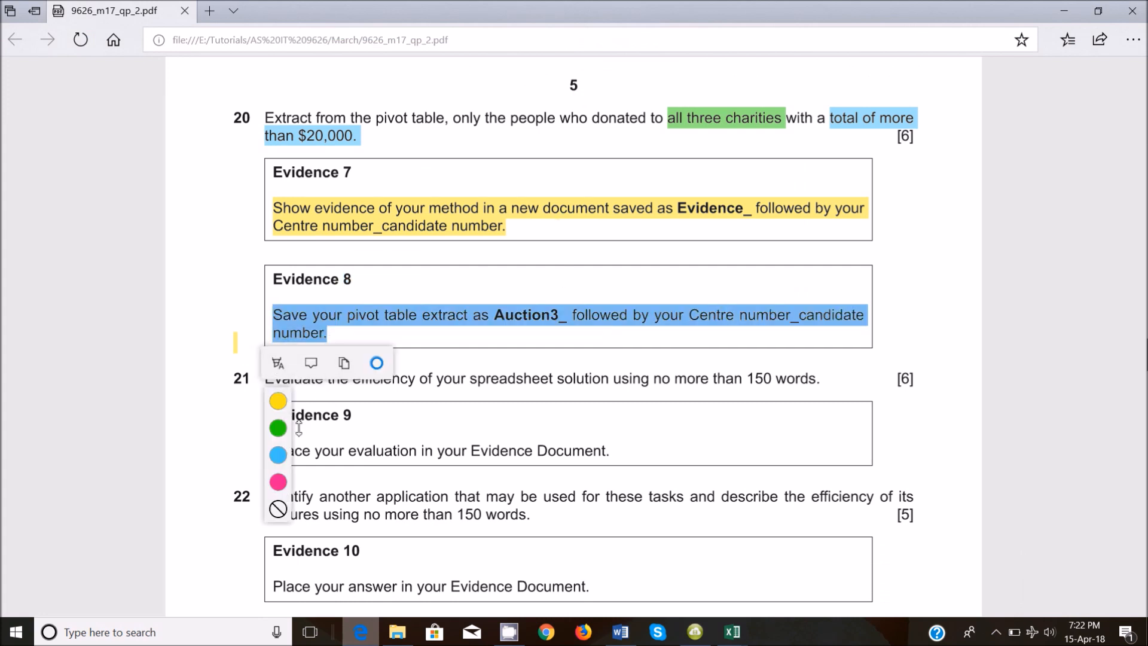
{"action": "left_click", "coordinate": [278, 428]}
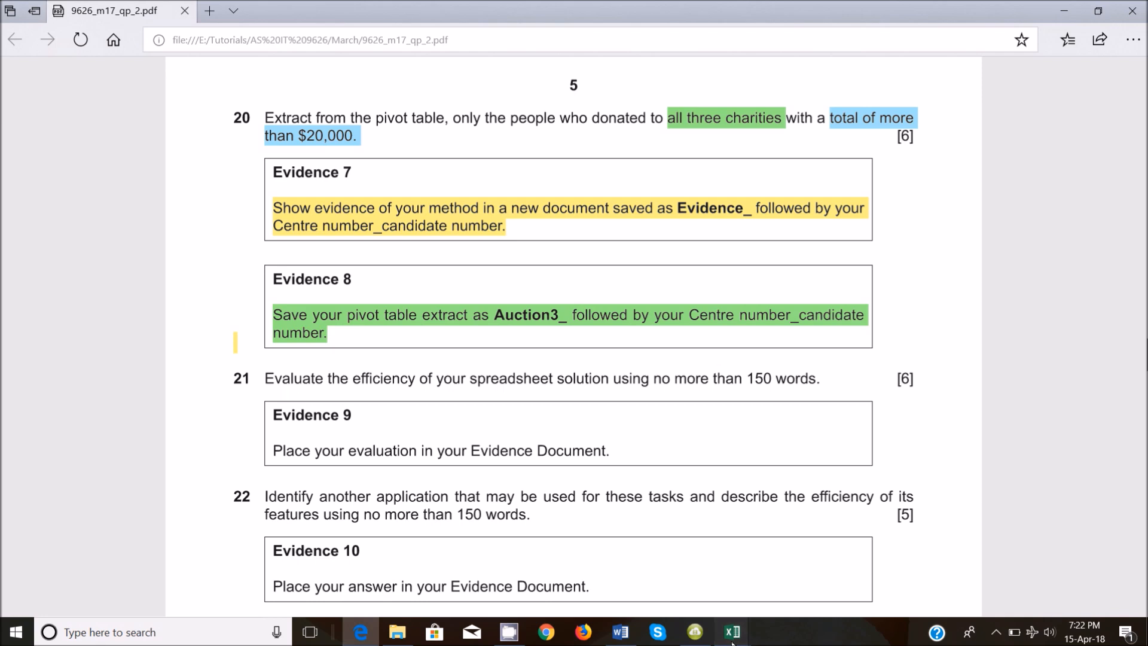
{"action": "mouse_move", "coordinate": [734, 631]}
Peek at the open Excel workbooks, then bring Evidence_ZM556_0001 to the front in Word.
{"action": "mouse_move", "coordinate": [852, 566]}
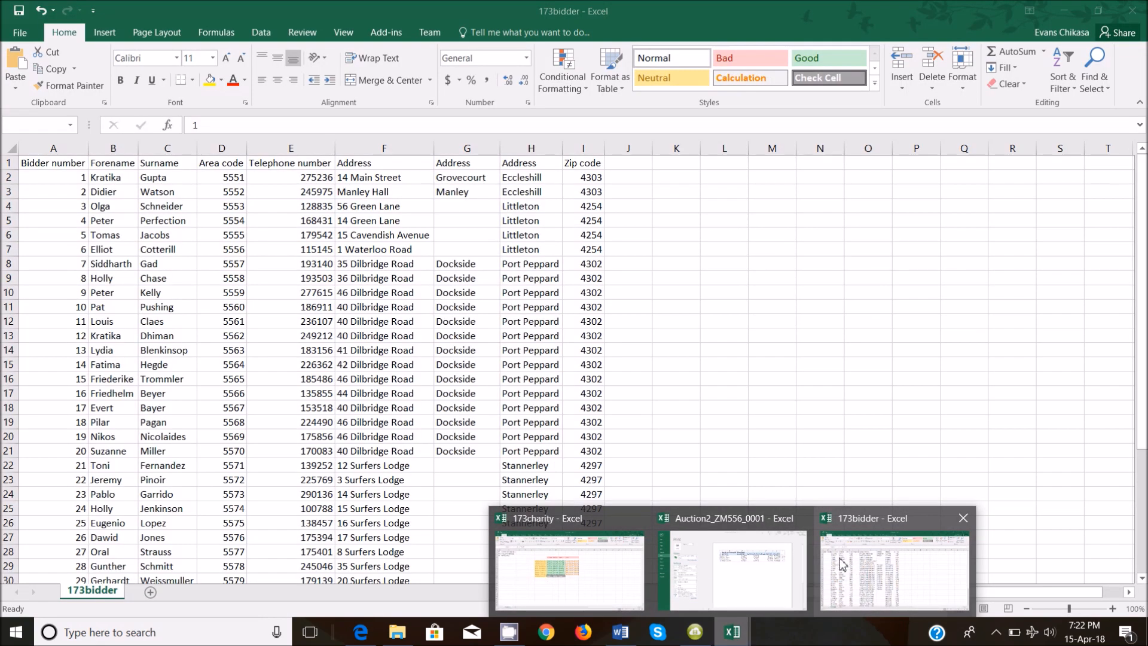
{"action": "mouse_move", "coordinate": [810, 569]}
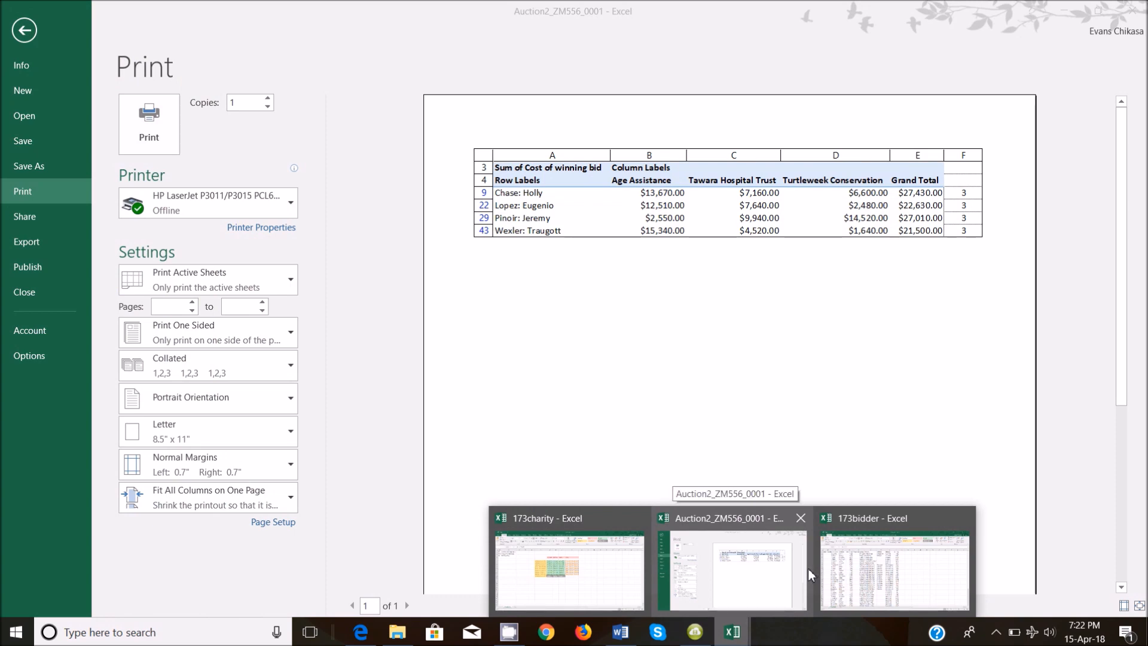
{"action": "mouse_move", "coordinate": [643, 572]}
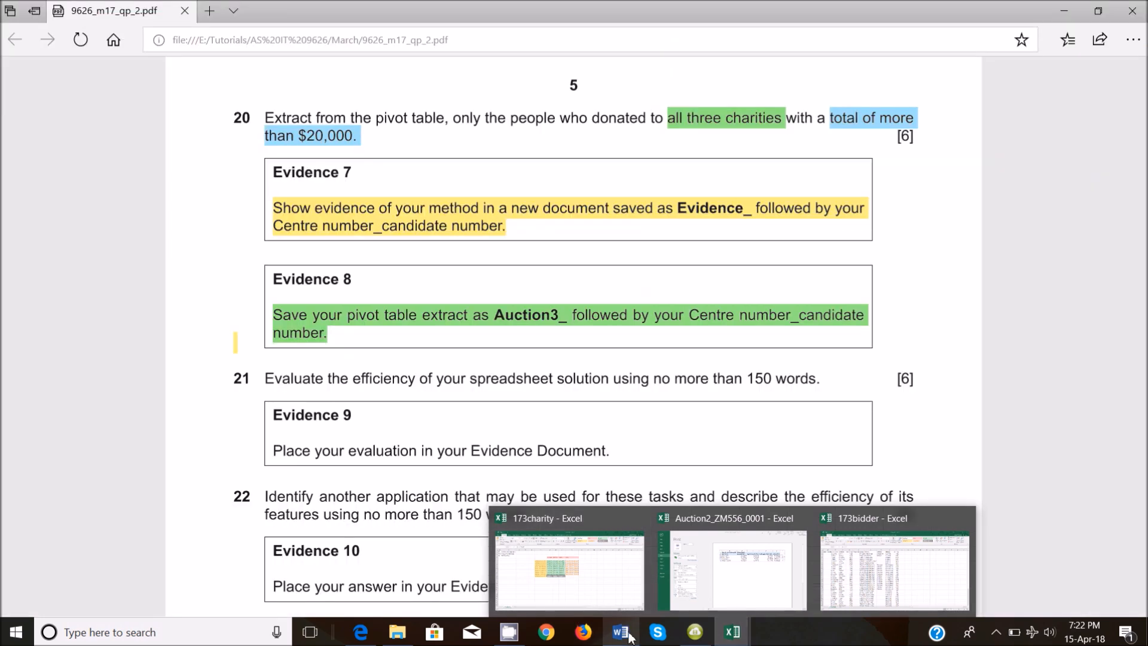
{"action": "left_click", "coordinate": [622, 632]}
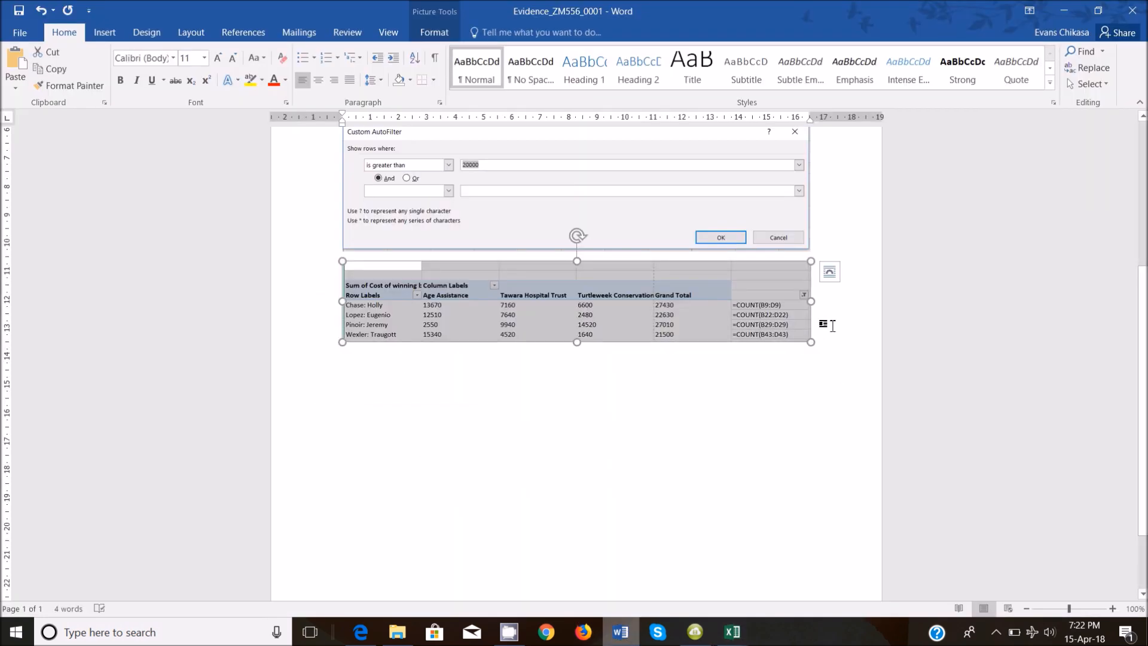
Add an Evidence 8 heading with the pasted pivot extract screenshot, then return to question 21.
{"action": "left_click", "coordinate": [840, 350]}
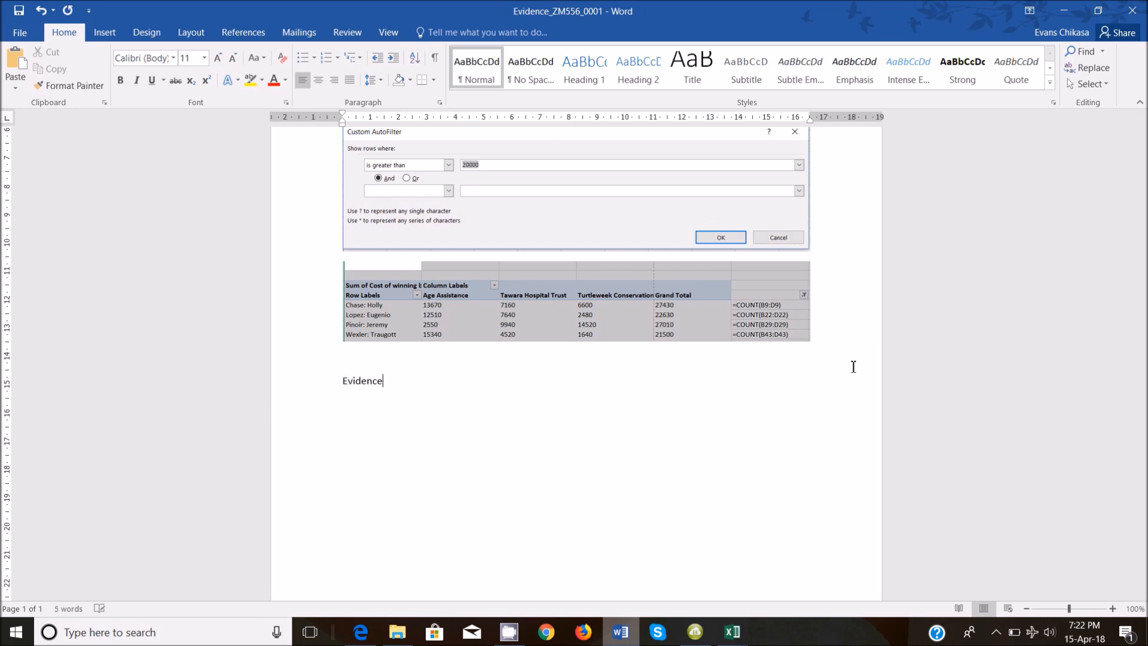
{"action": "key", "text": "ctrl+v"}
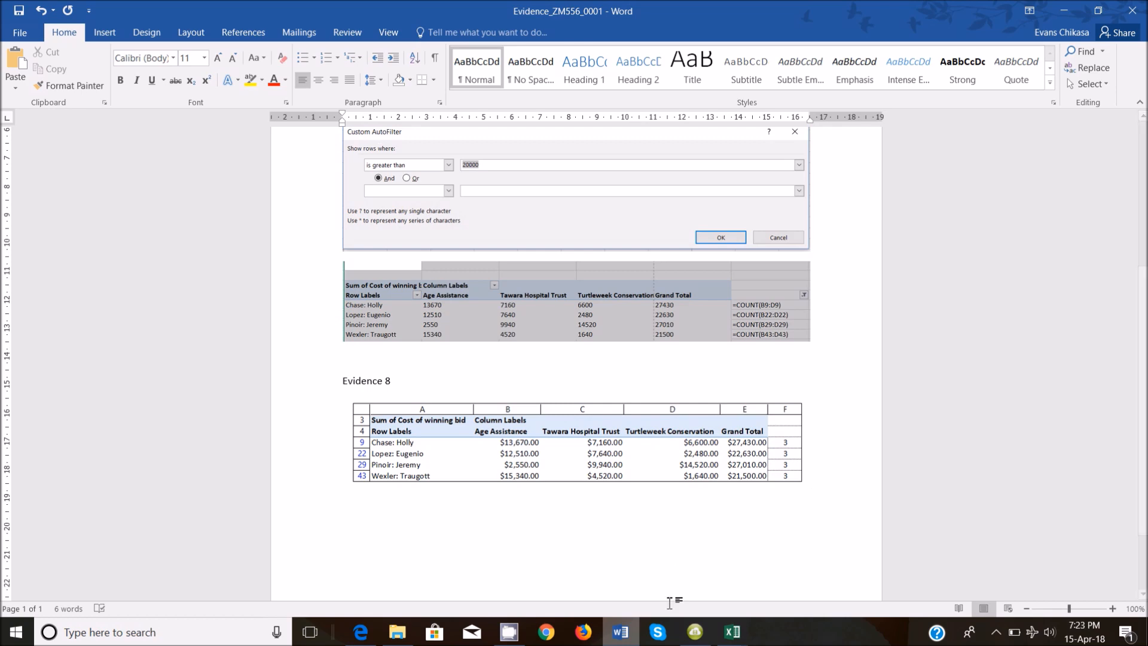
{"action": "left_click", "coordinate": [361, 632]}
{"action": "scroll", "coordinate": [413, 419], "scroll_direction": "down", "scroll_amount": 2}
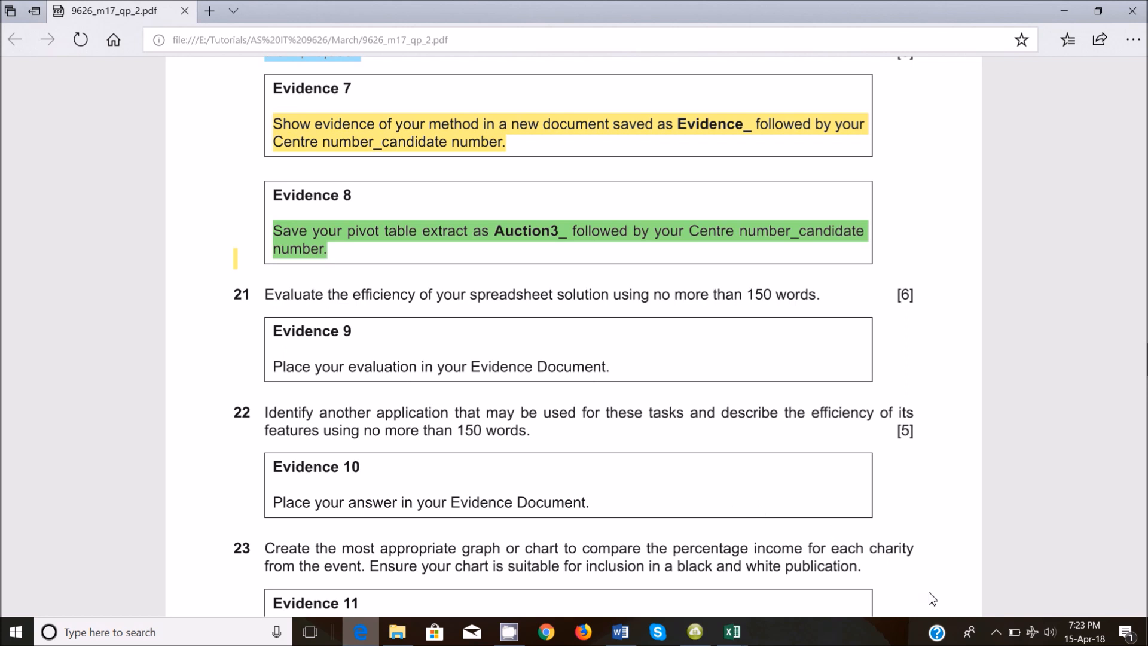
{"action": "left_click", "coordinate": [996, 632]}
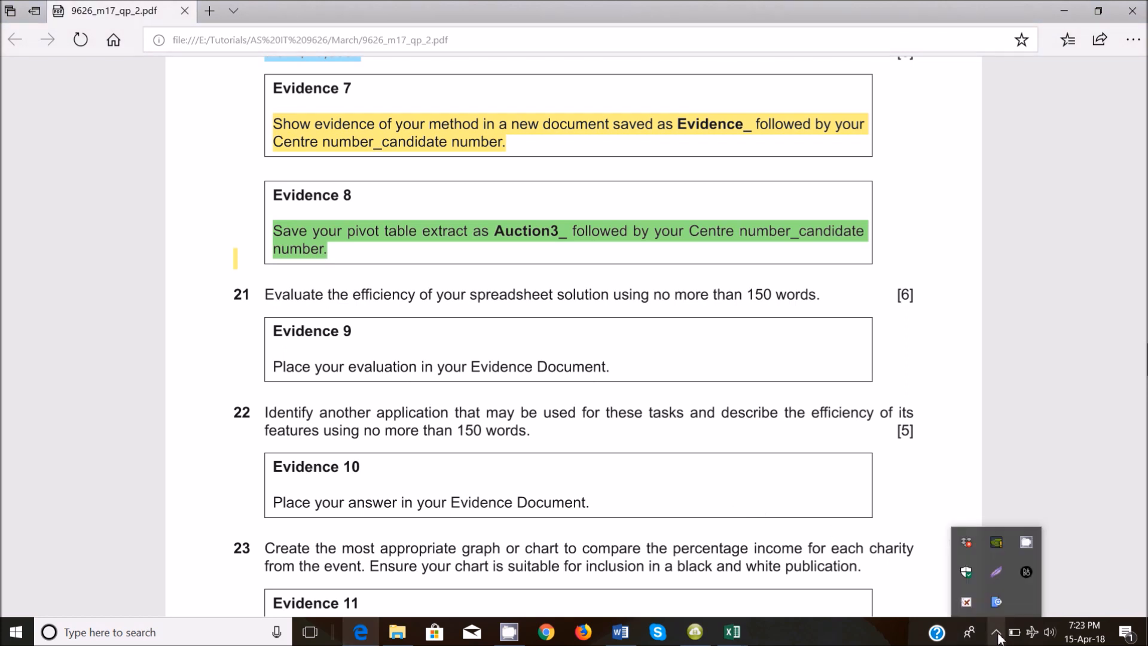
{"action": "left_click", "coordinate": [961, 606]}
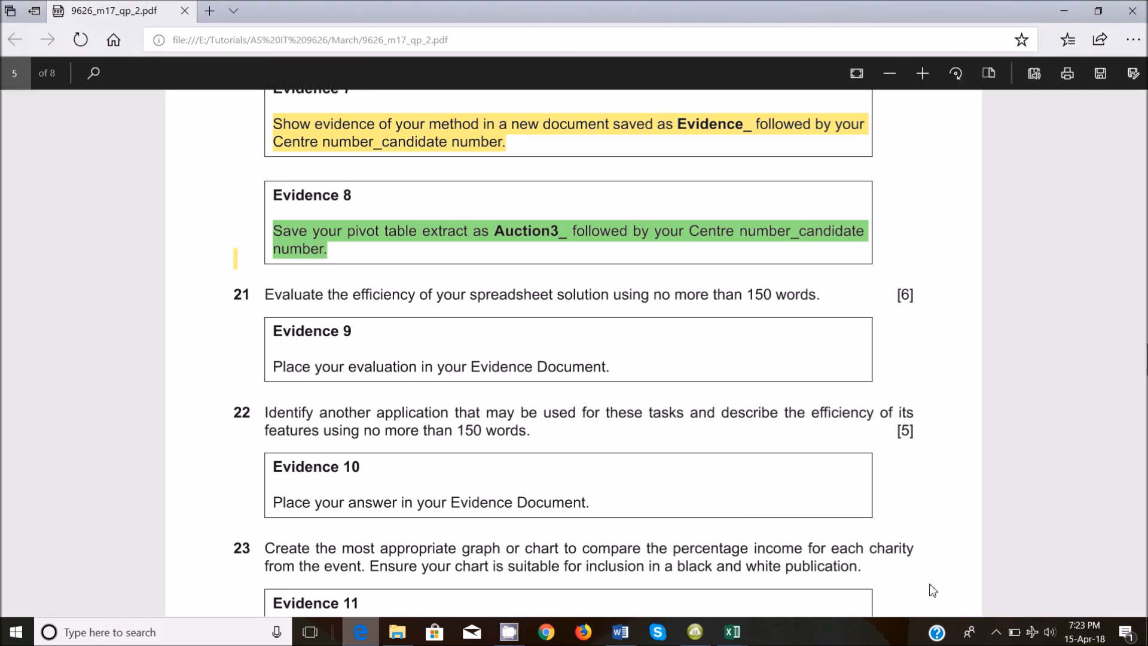